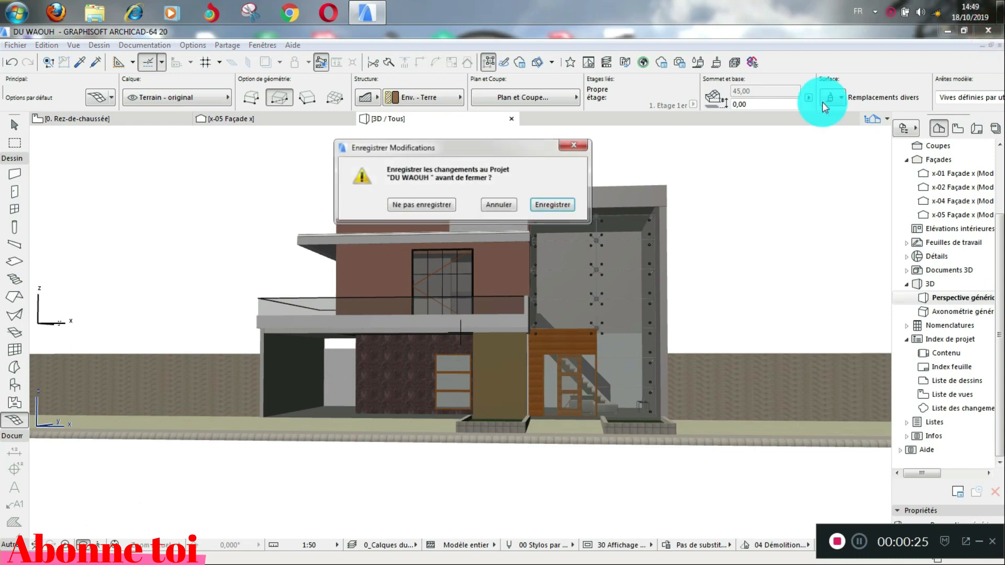
Step: Save the DU WAOUH project while closing it, and open the DU WAOUH model in SketchUp 2018
left_click(547, 204)
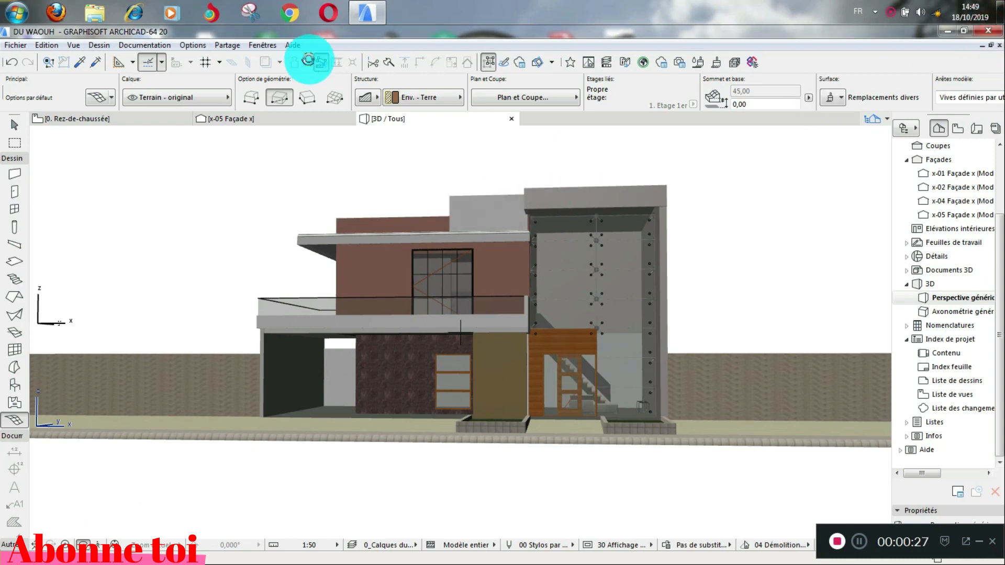
left_click(955, 312)
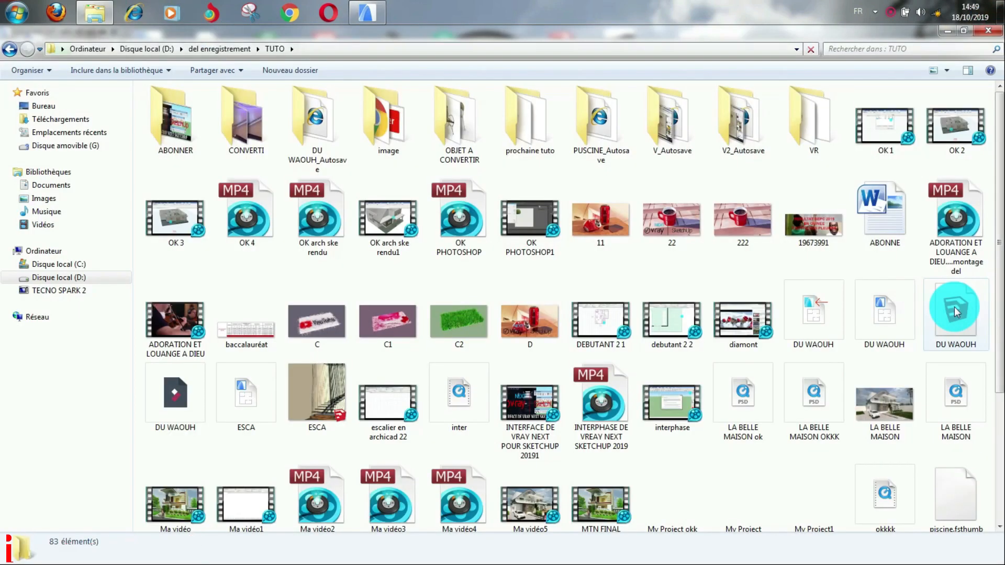
left_click(955, 312)
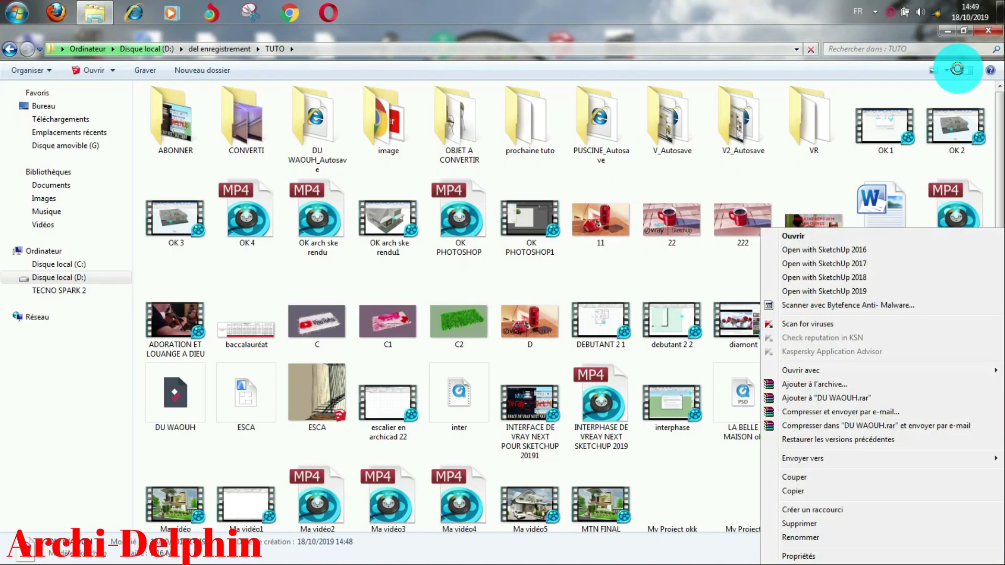
left_click(855, 278)
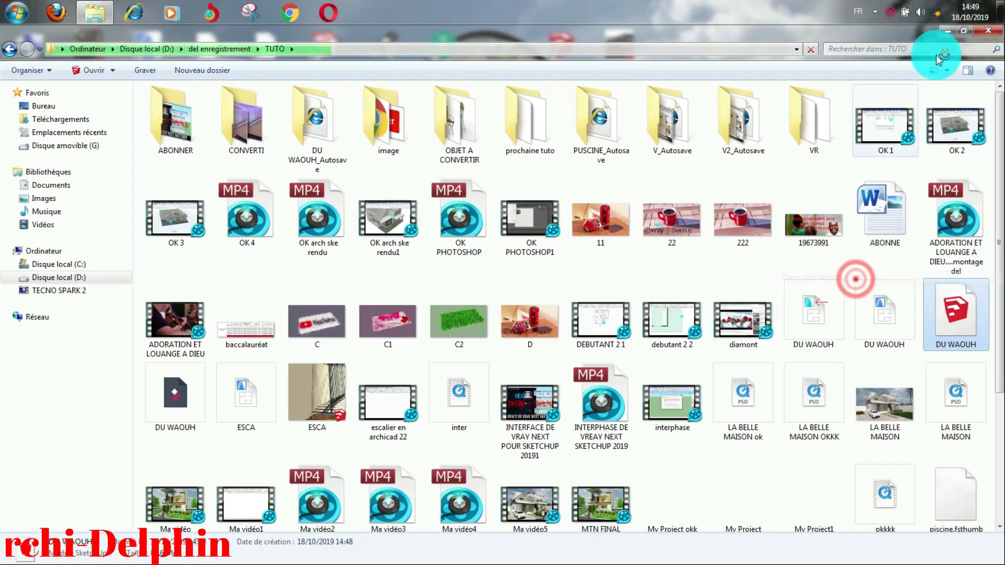
left_click(947, 30)
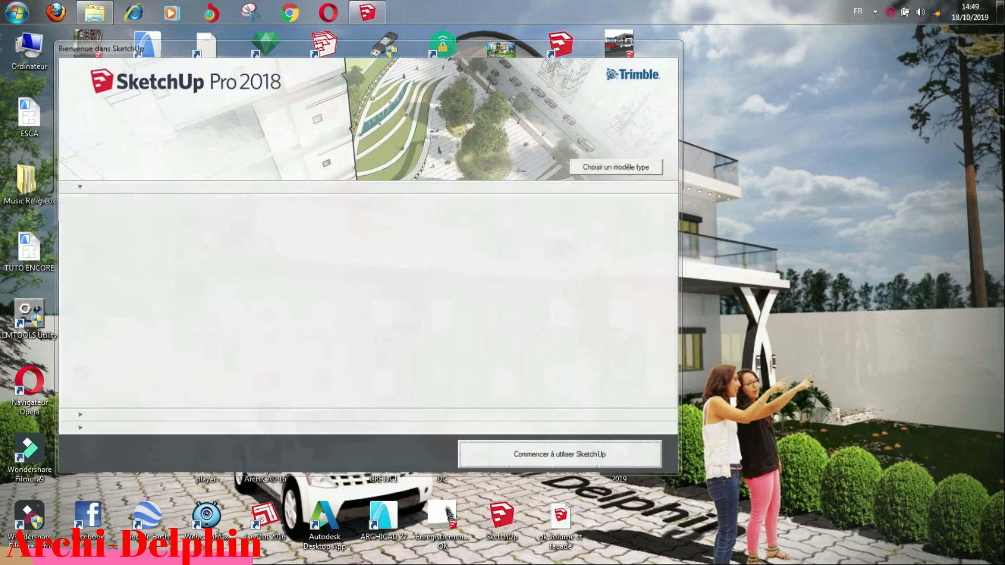
left_click(578, 460)
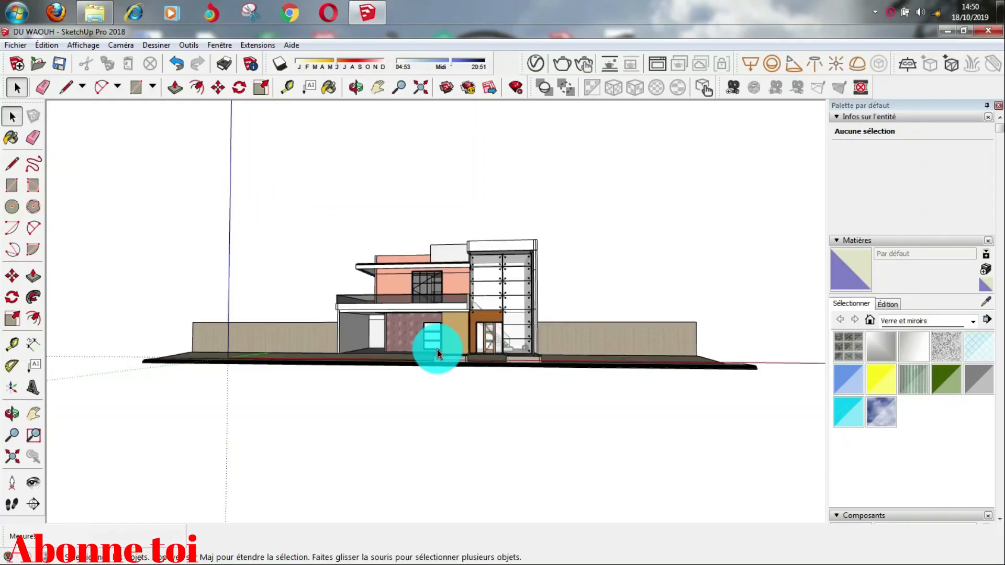
Step: Move the road strip along the front of the sidewalk so its end corner meets the sidewalk's far corner
mouse_move(433, 344)
middle_mouse_down()
mouse_move(437, 363)
mouse_move(422, 397)
middle_mouse_up()
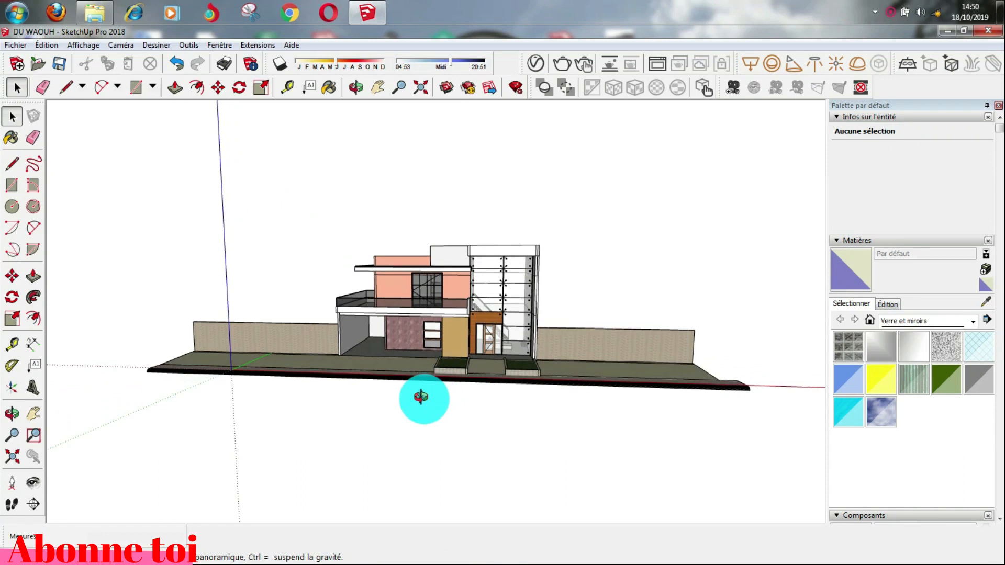
scroll(469, 366, "up", 5)
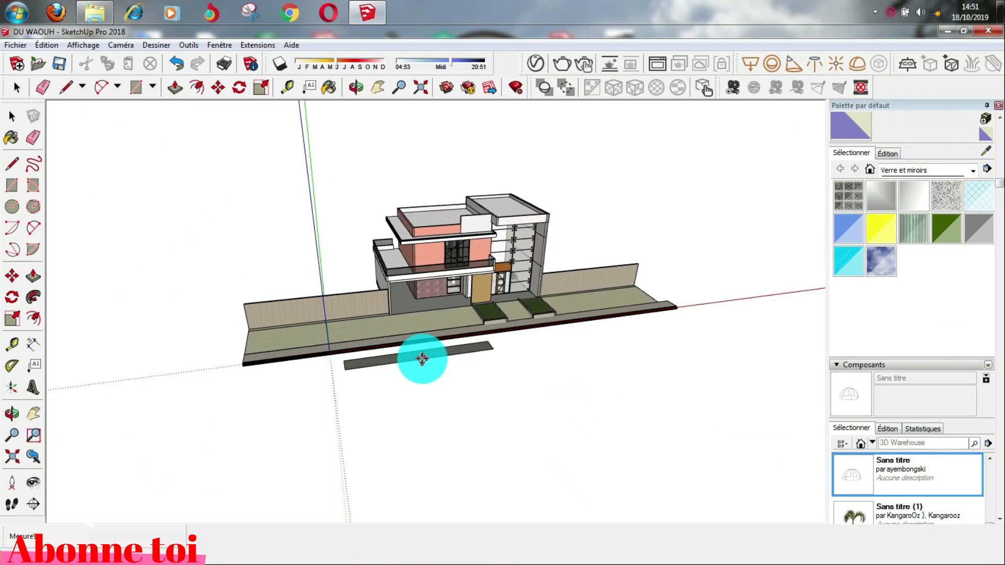
left_click(422, 358)
scroll(510, 369, "up", 6)
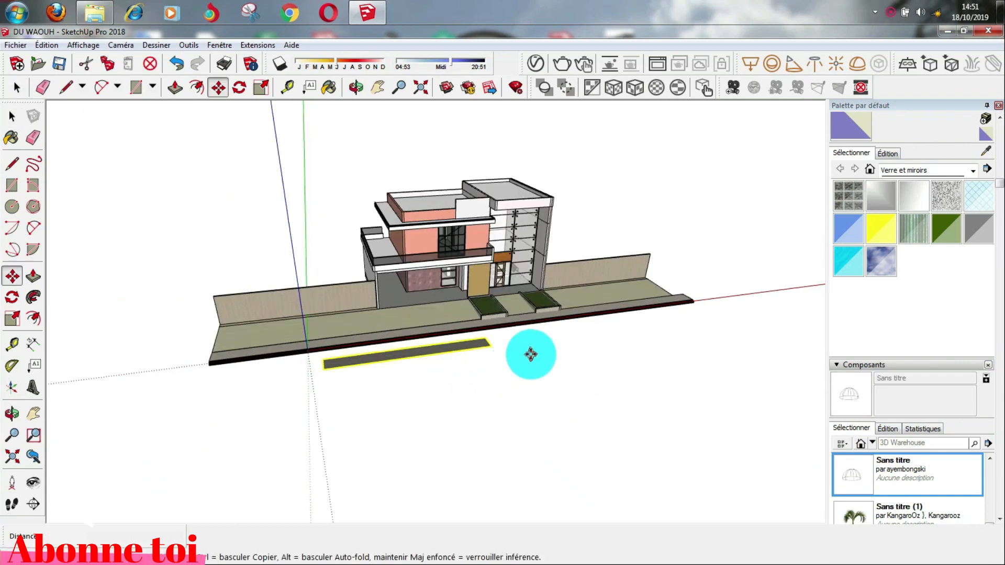
scroll(506, 341, "up", 2)
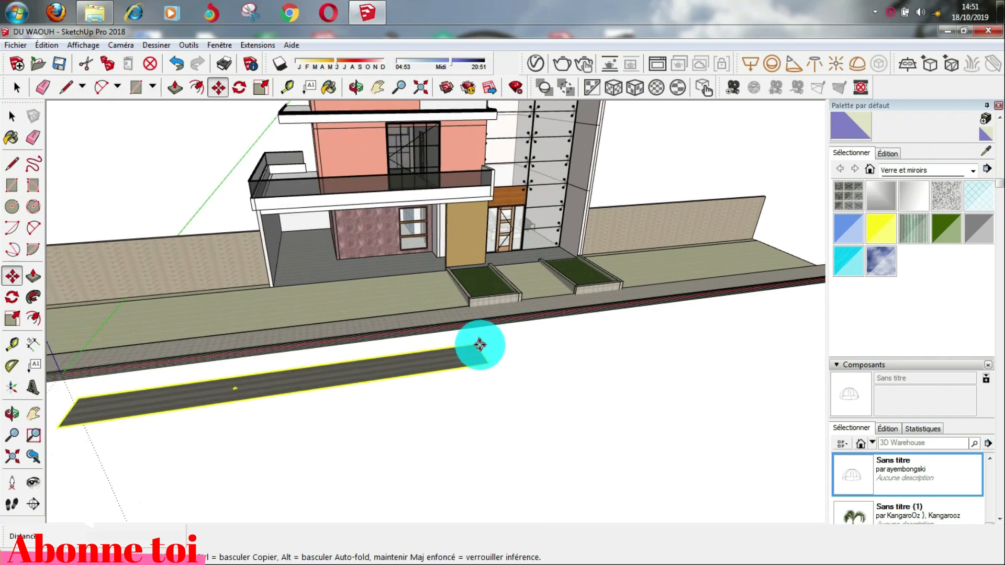
left_click(477, 343)
scroll(453, 365, "down", 3)
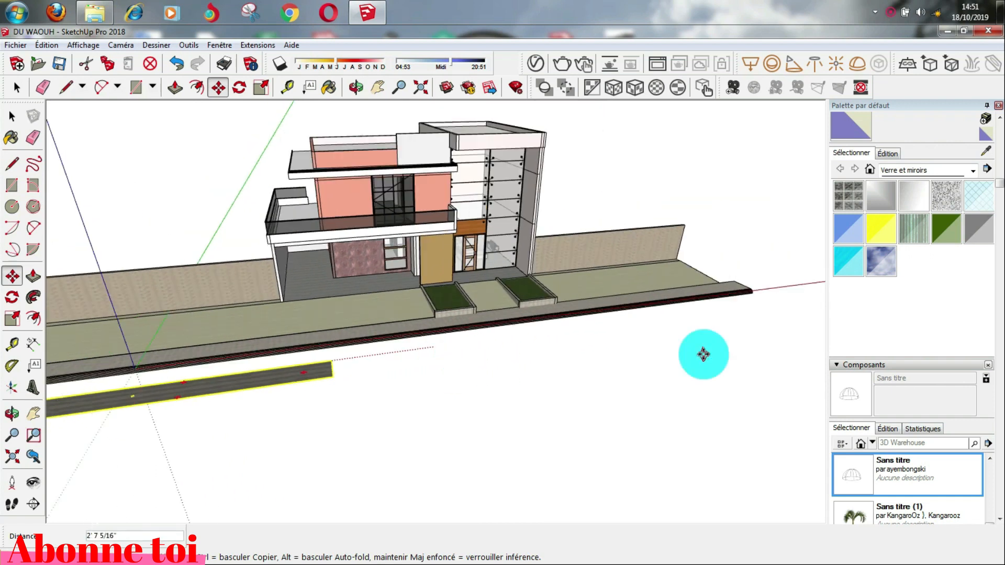
scroll(765, 287, "up", 5)
left_click(762, 293)
scroll(759, 290, "down", 5)
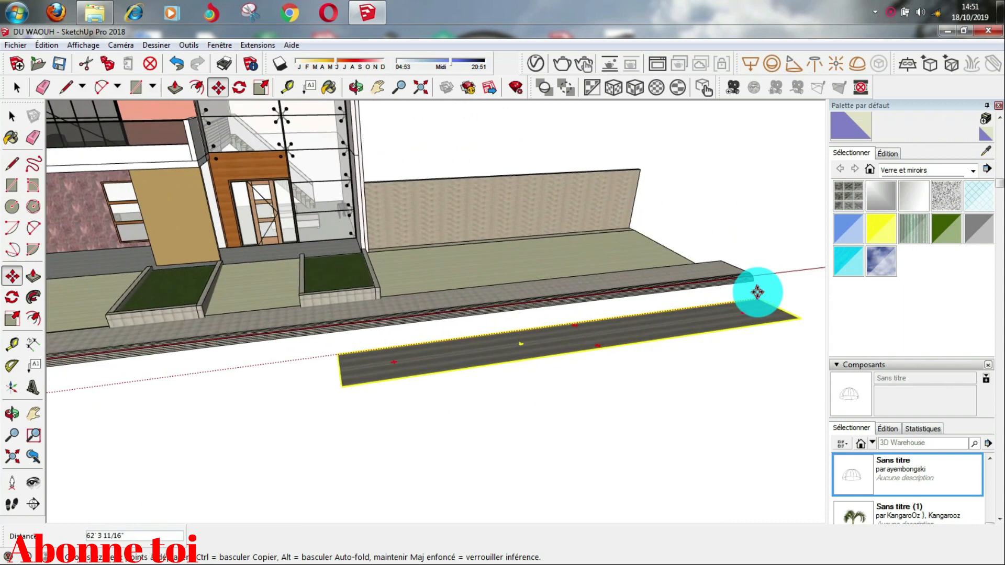
Step: Scale the road strip by about 4.0 toward one end and about 1.2 toward the other, extending it past both sidewalk ends
key("s")
left_click(536, 353)
scroll(469, 359, "down", 2)
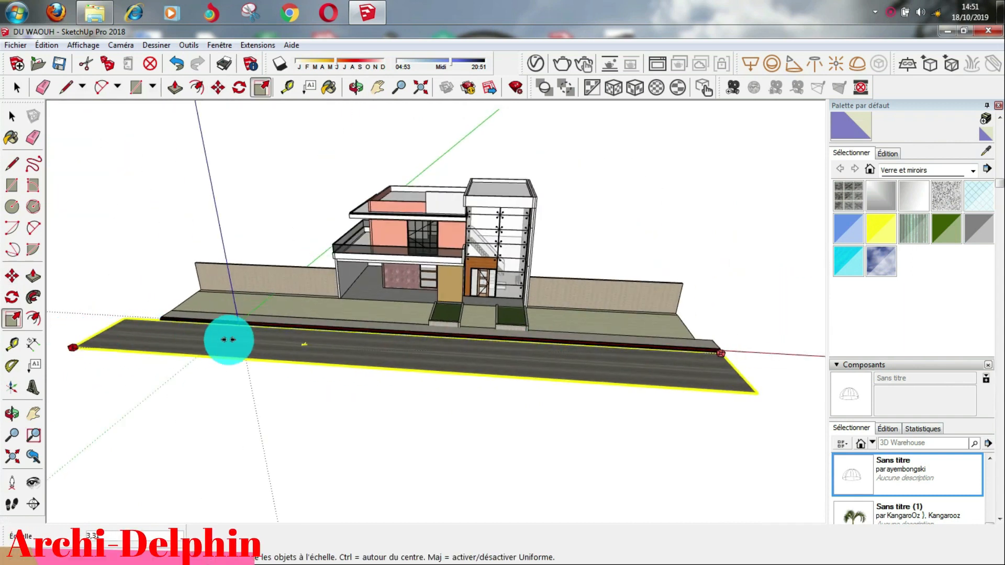
scroll(195, 332, "down", 2)
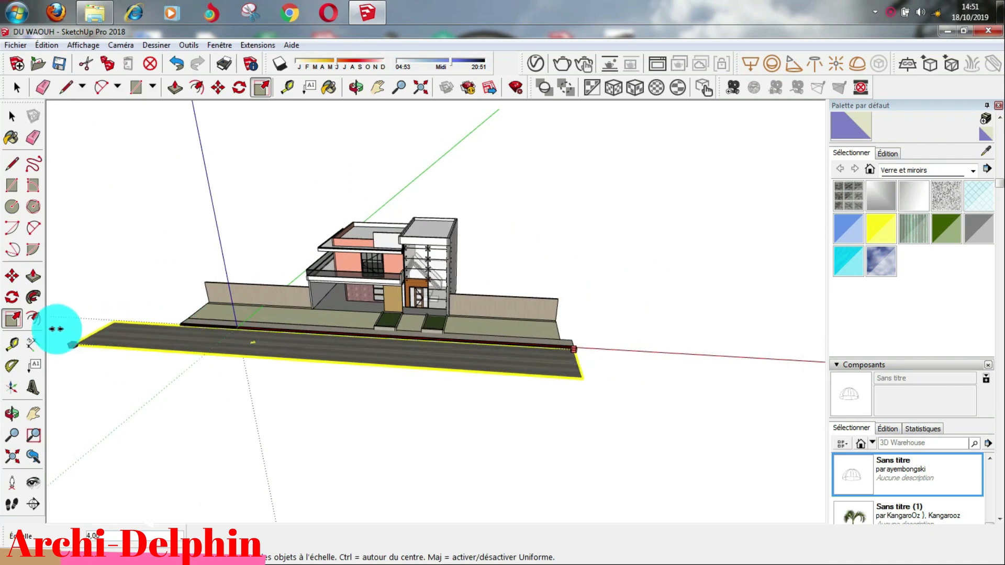
left_click(56, 329)
left_click(579, 379)
left_click(721, 396)
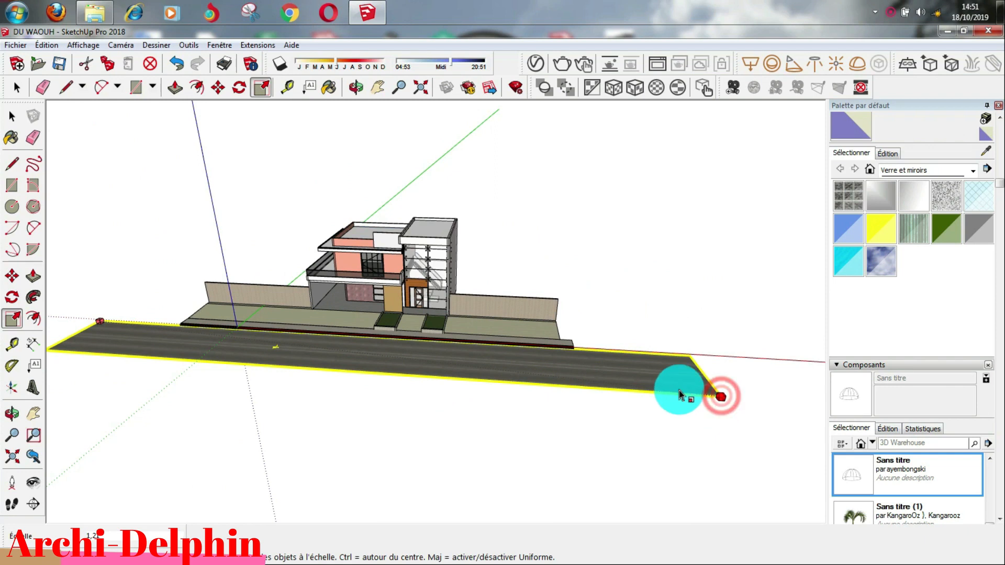
left_click(12, 117)
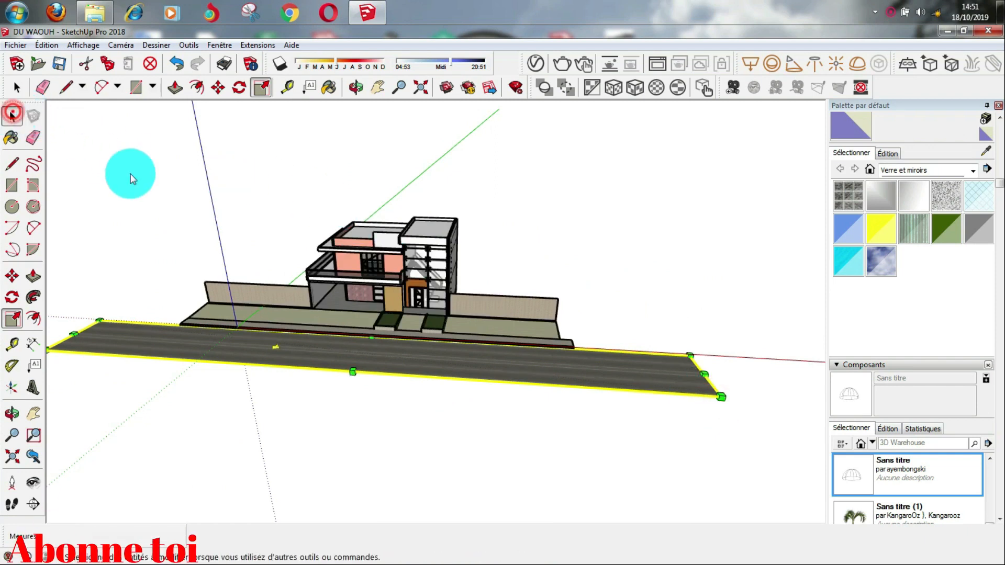
left_click(135, 173)
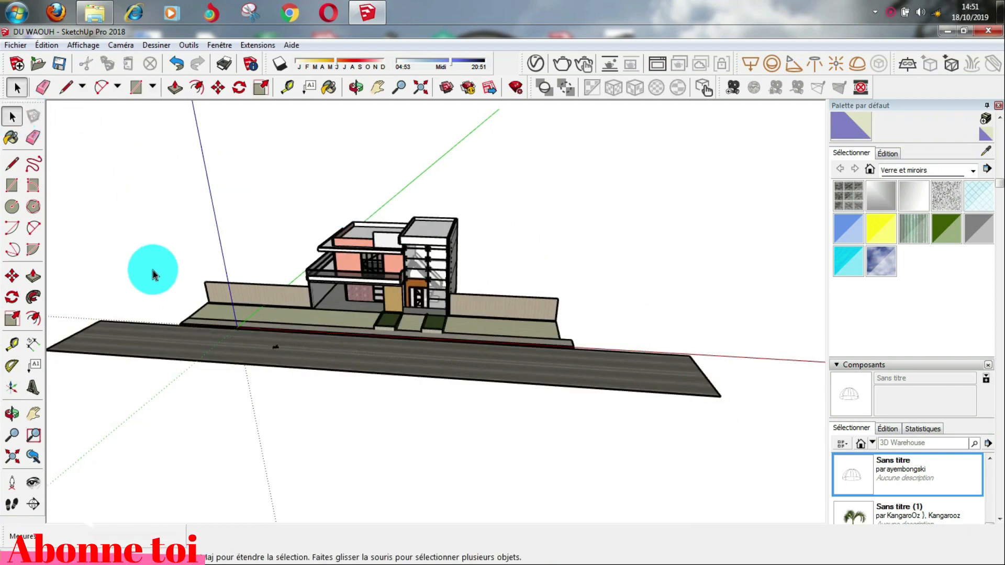
Step: Frame the front facade of the house in a low perspective from the street
left_click(12, 414)
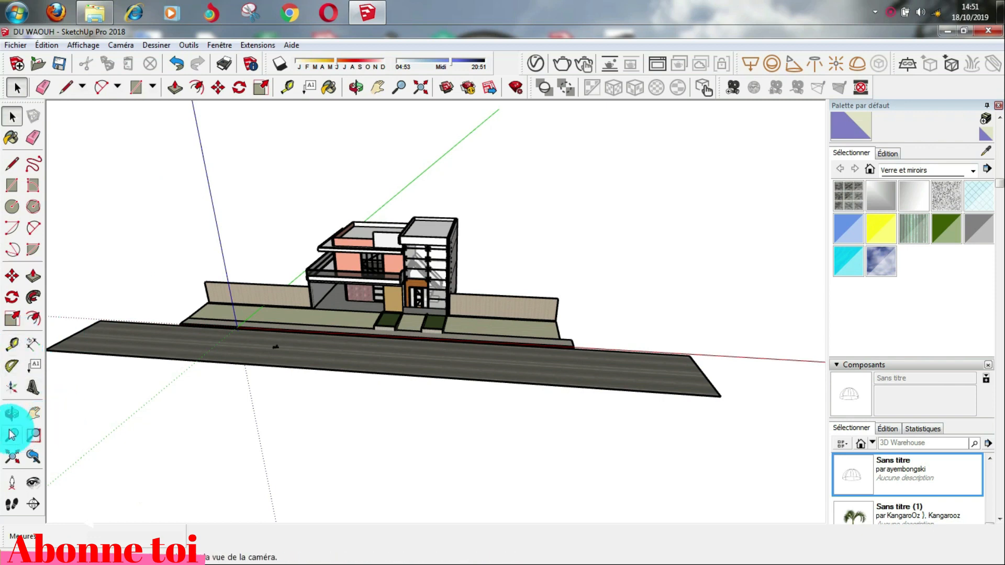
left_click_drag(319, 282, 380, 236)
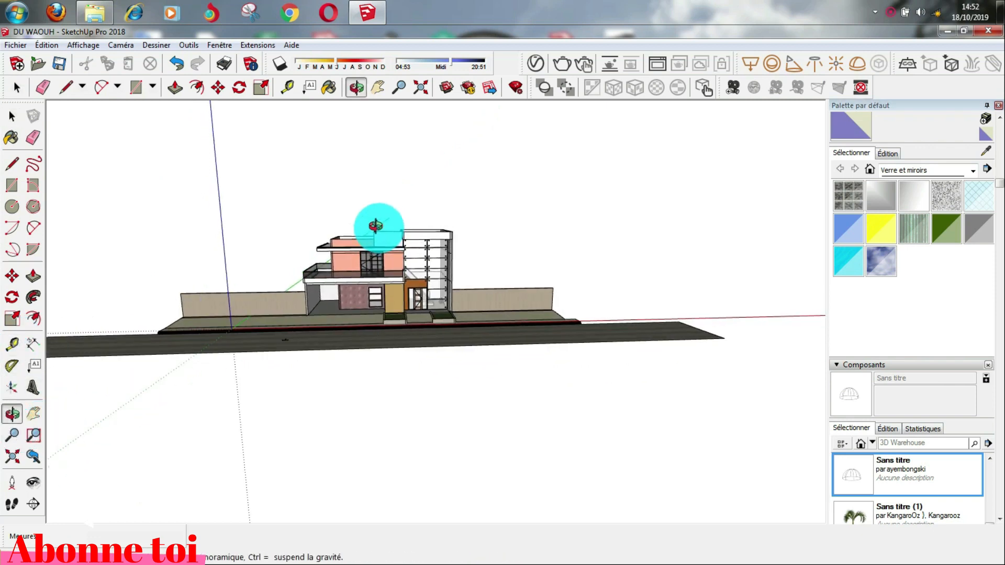
key("space")
scroll(371, 257, "up", 5)
middle_click_drag(374, 333, 359, 296)
scroll(365, 309, "up", 2)
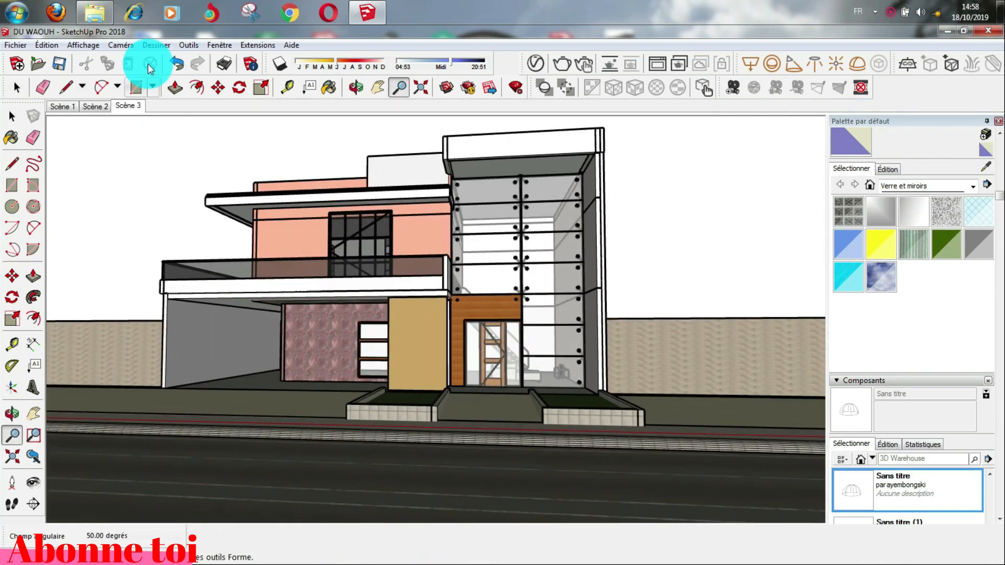
right_click(894, 16)
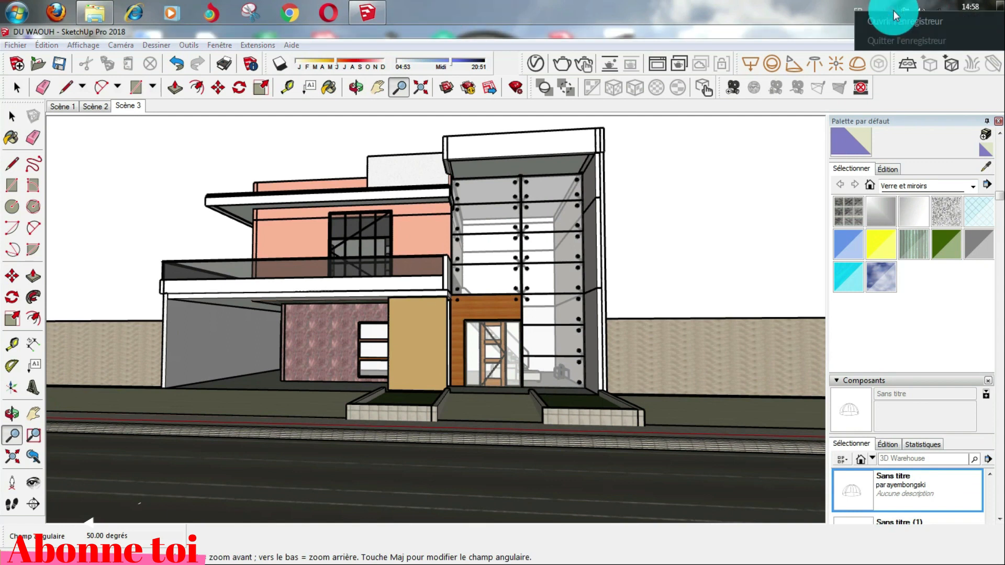
left_click(879, 20)
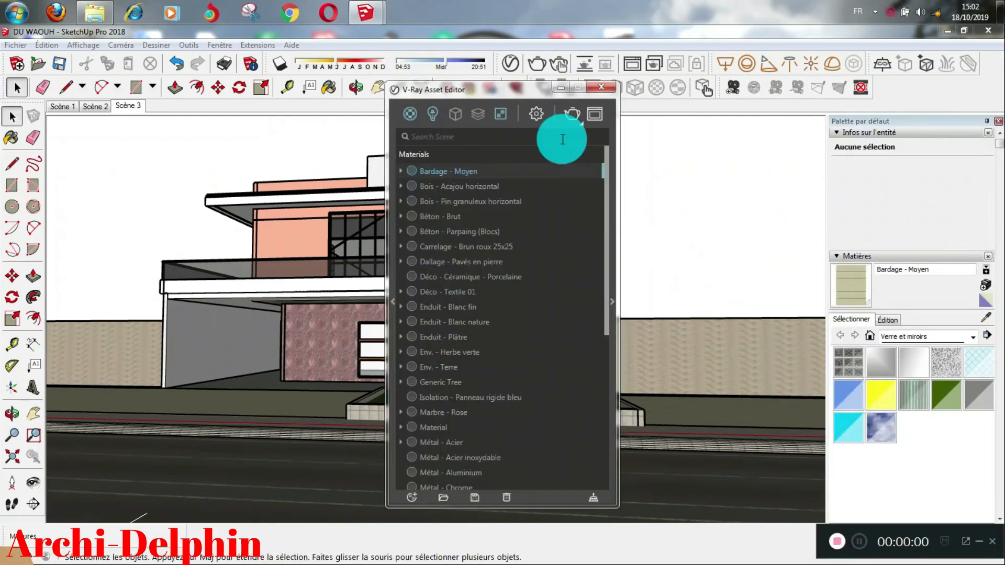
Step: Sample the Métal - Aluminium material from the frame above the glazed stairwell and show its V-Ray material settings
left_click_drag(483, 89, 333, 71)
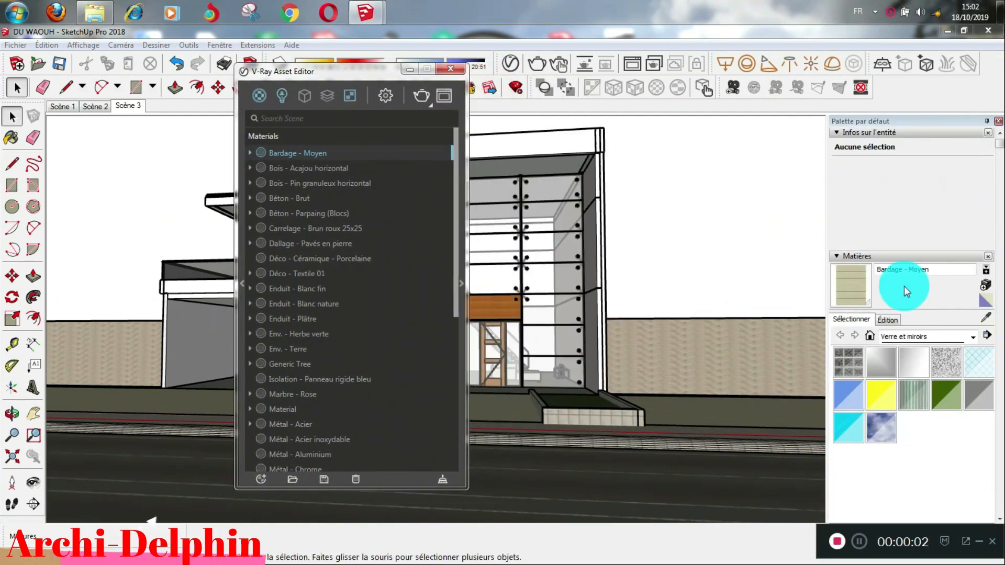
left_click(984, 317)
left_click(573, 143)
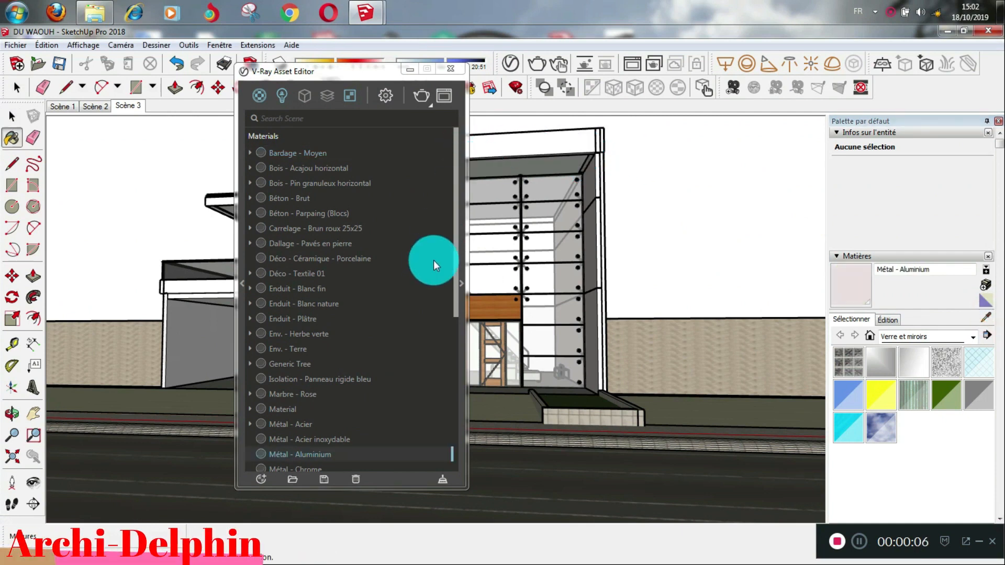
left_click(460, 284)
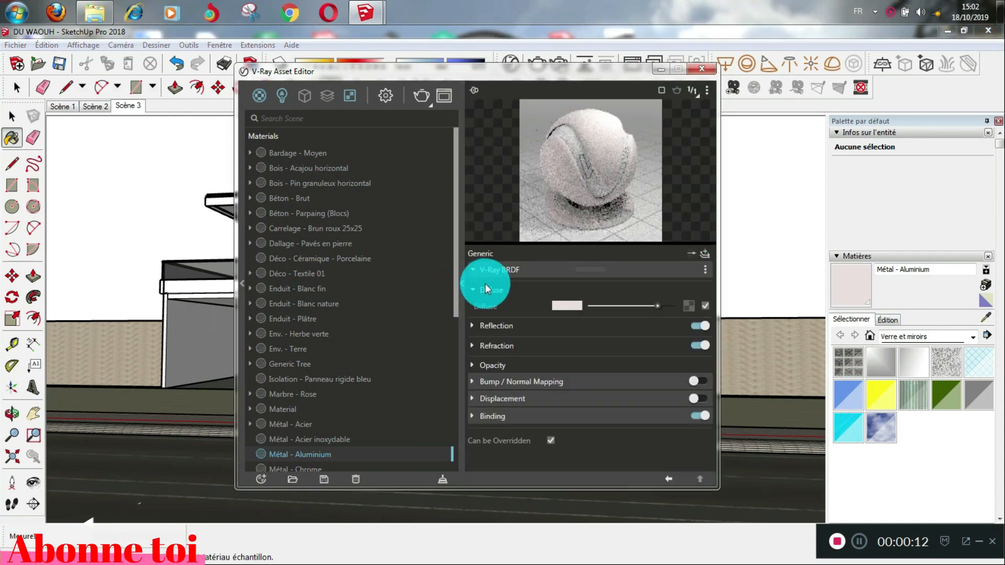
Step: Darken the diffuse colour of Métal - Aluminium to a brightness value of 0,673
left_click(582, 306)
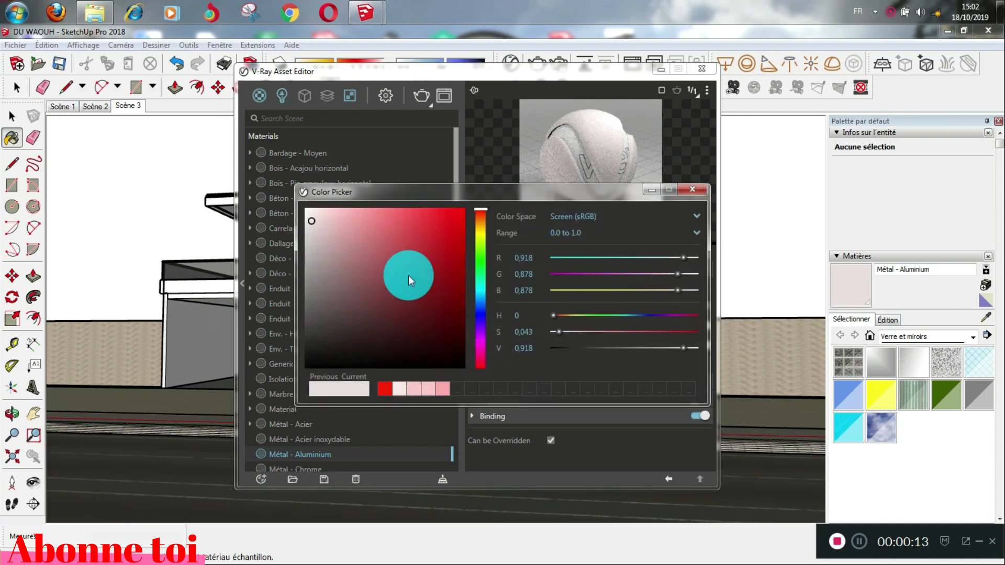
left_click(686, 358)
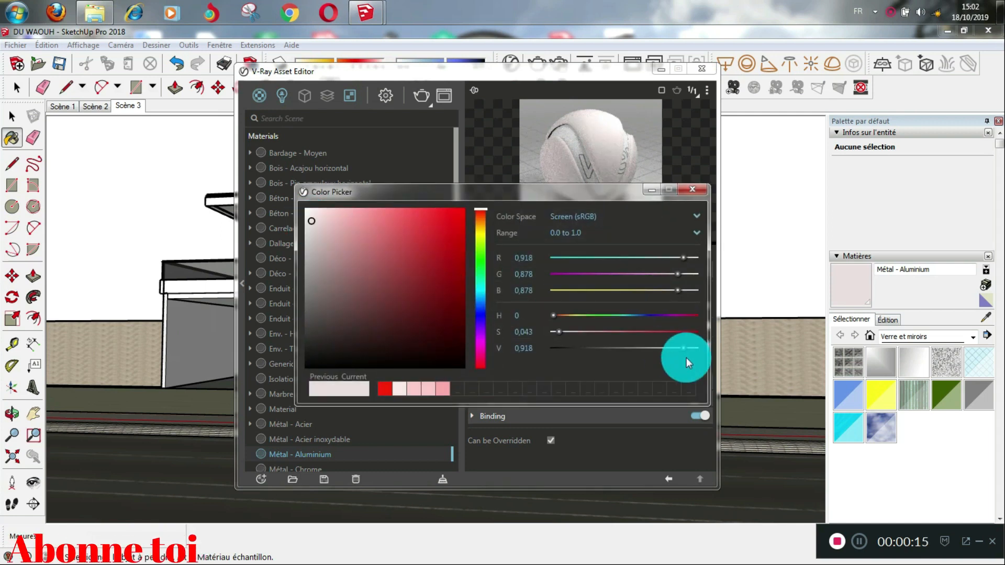
left_click_drag(684, 351, 648, 354)
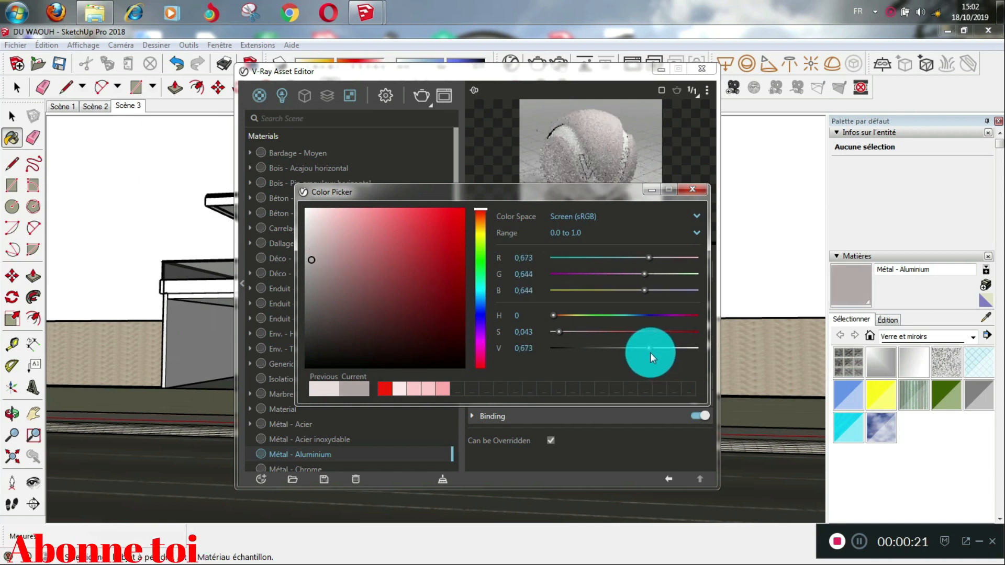
left_click(653, 192)
Step: Set the reflection colour of Métal - Aluminium to full white
left_click_drag(601, 67, 395, 68)
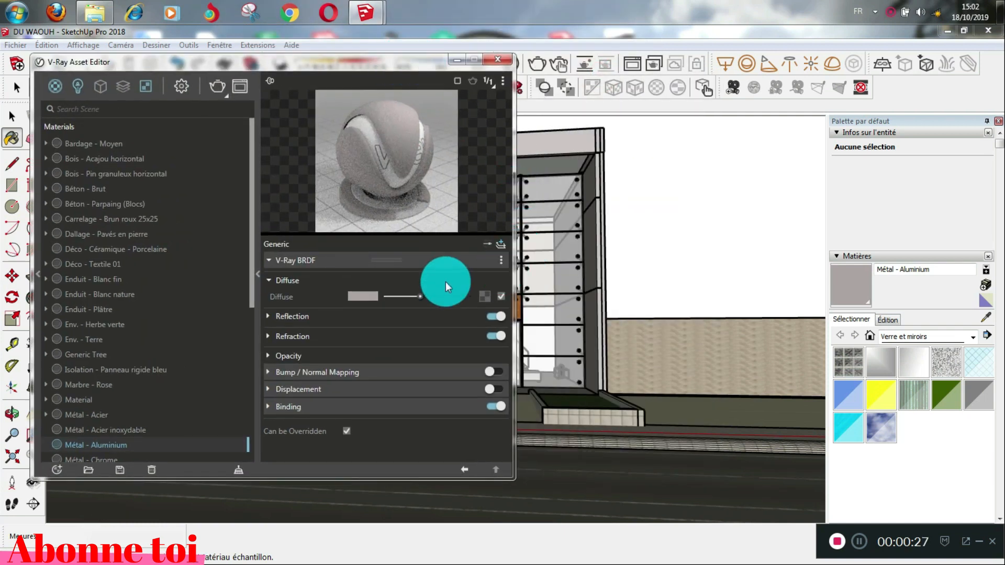
left_click(287, 317)
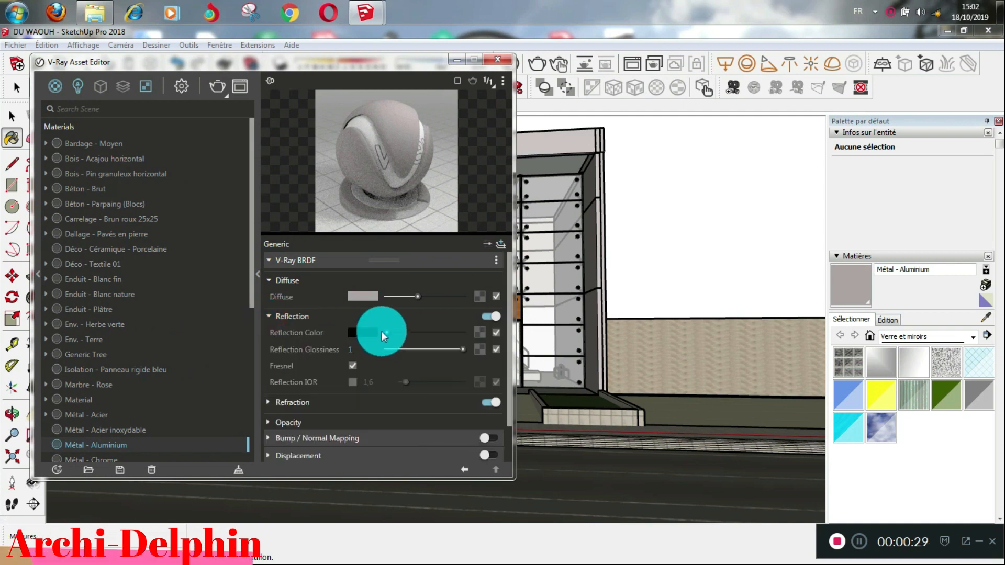
left_click_drag(387, 332, 408, 332)
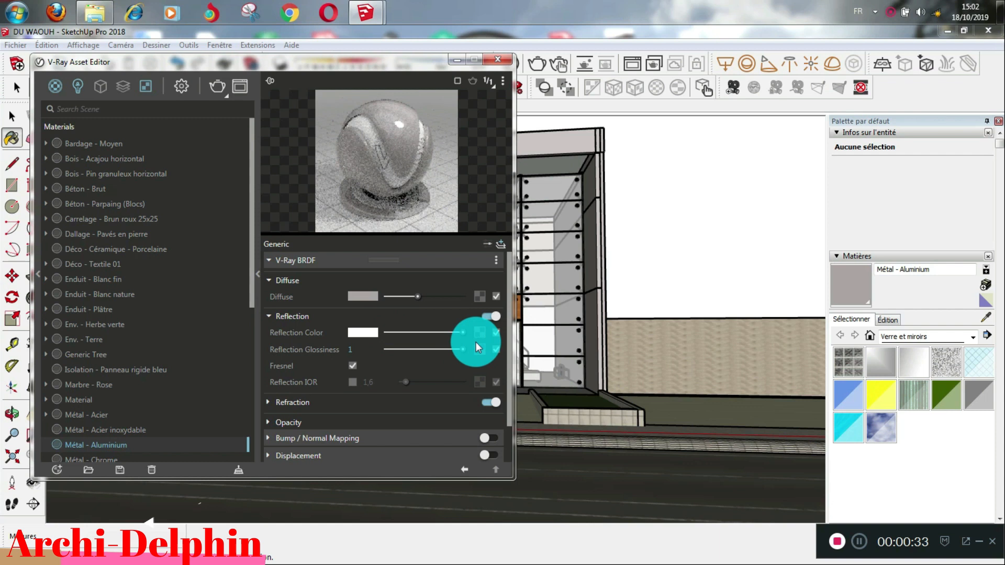
Step: Add a Reflection layer to Métal - Aluminium and enable its reflection IOR with a value of 3,27
left_click(502, 244)
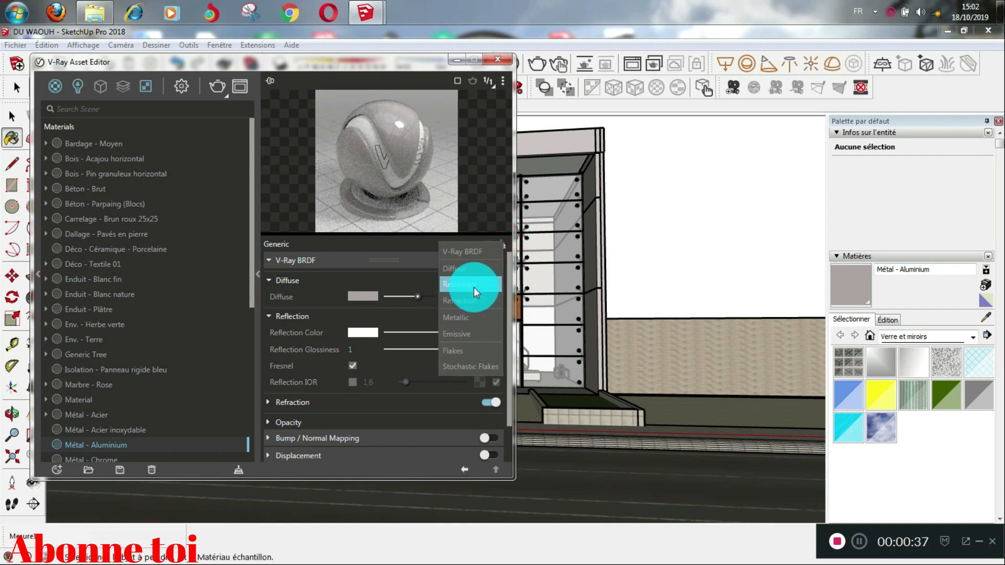
left_click(474, 287)
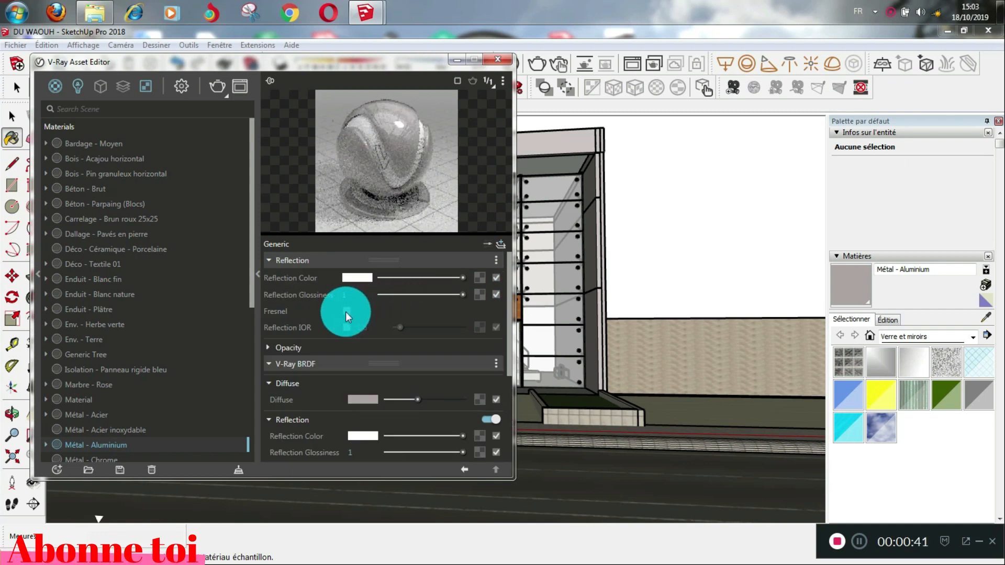
left_click(346, 327)
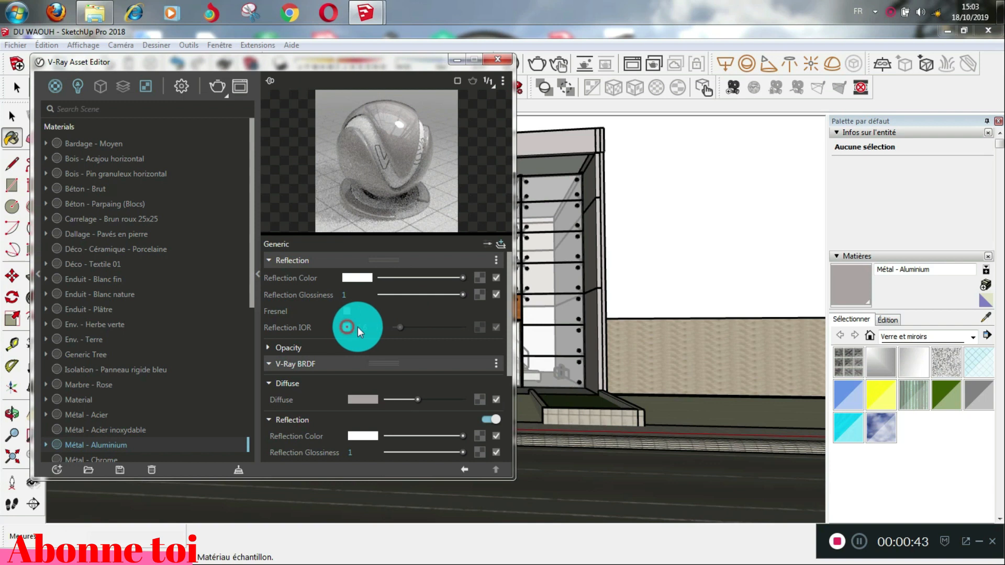
left_click(404, 327)
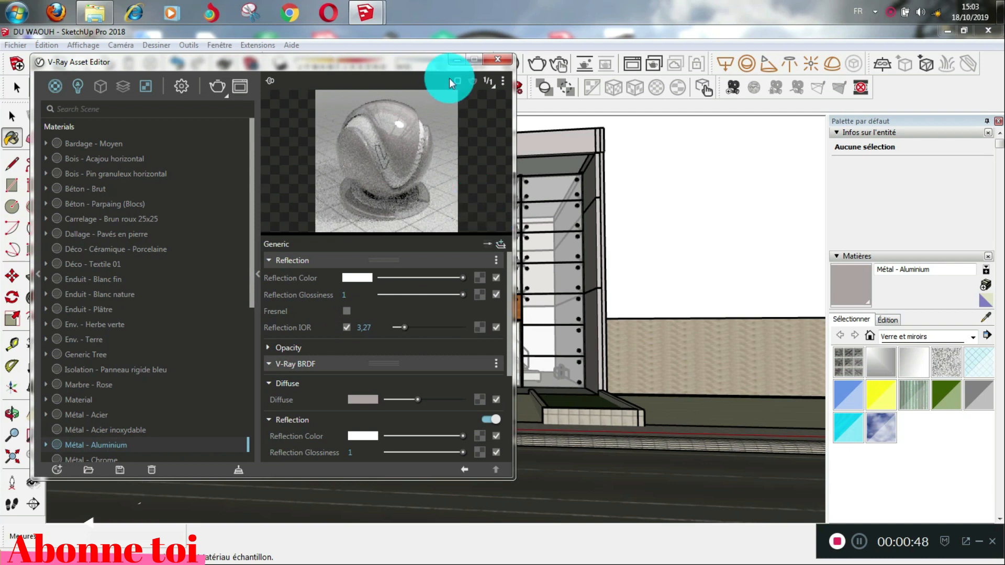
Step: Sample the Peinture - Pêche material from the upper-storey wall beside the stairwell and show its V-Ray material settings
left_click(455, 62)
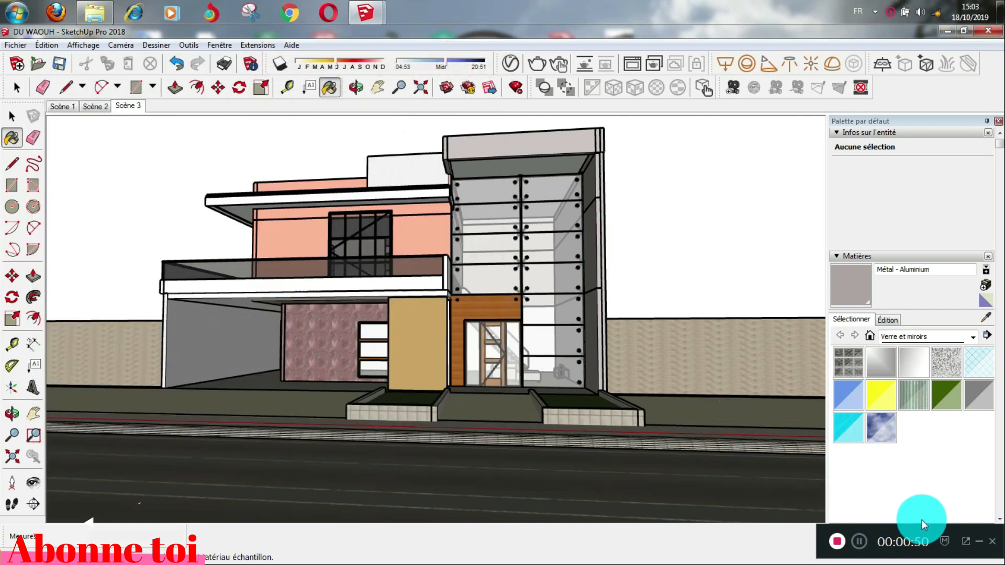
left_click(980, 543)
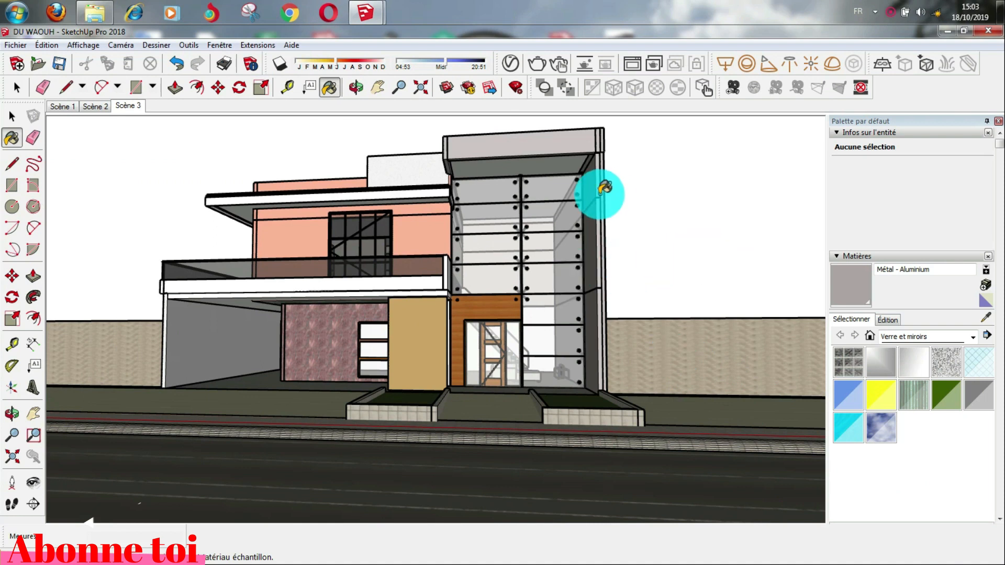
middle_click_drag(407, 169, 413, 262)
scroll(387, 201, "down", 6)
scroll(434, 325, "up", 8)
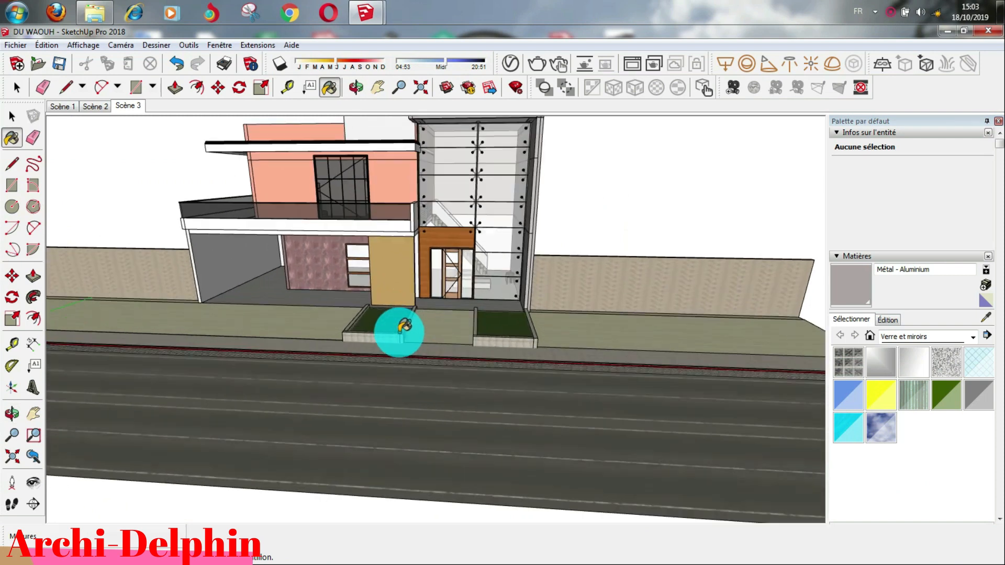
middle_click_drag(418, 334, 388, 316)
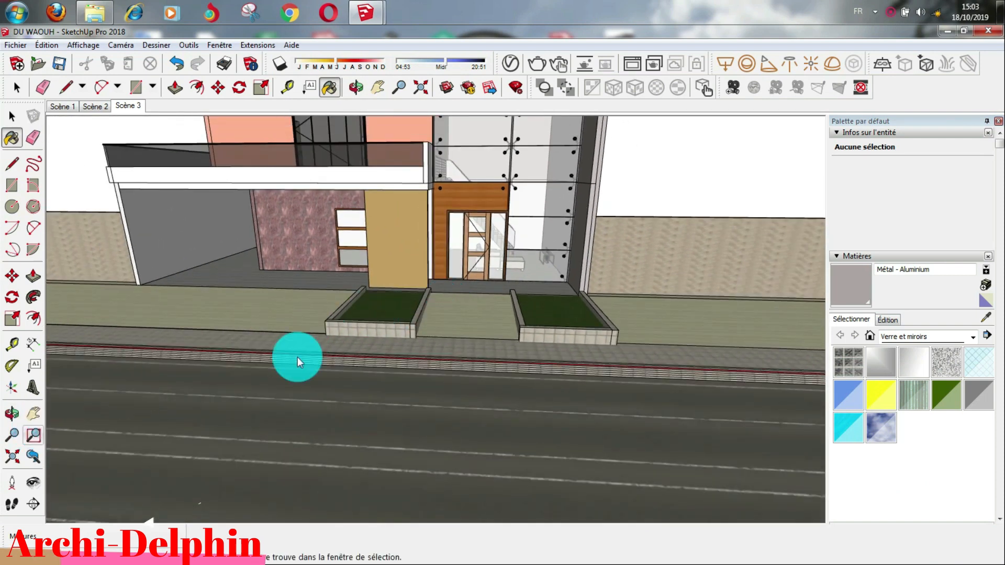
scroll(387, 351, "down", 6)
scroll(411, 152, "up", 5)
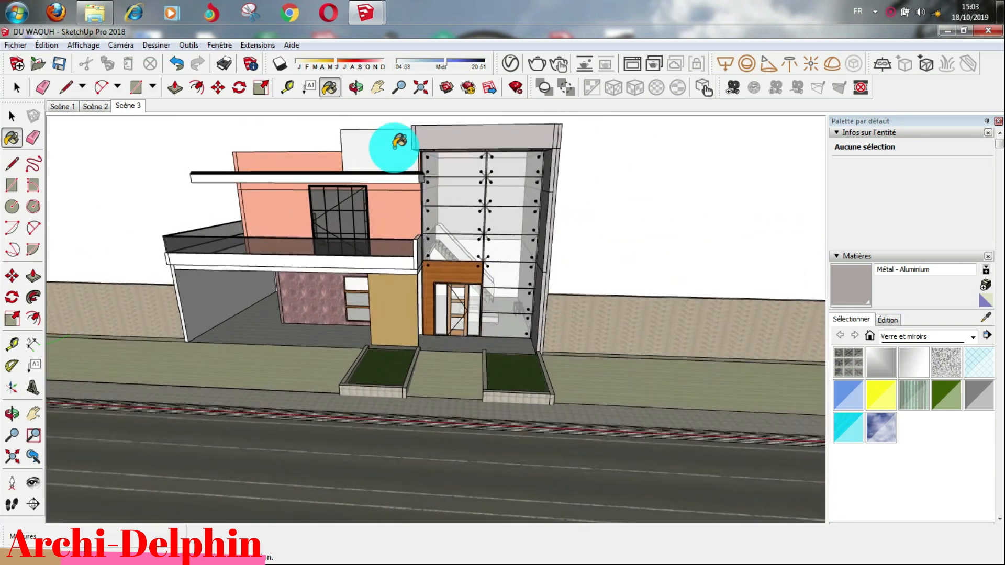
left_click(984, 318)
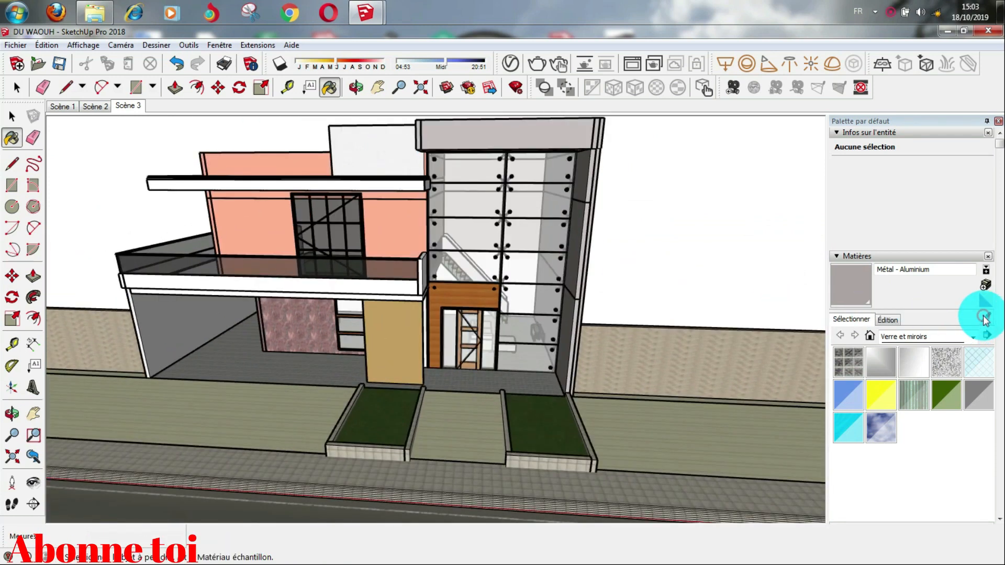
left_click(397, 222)
left_click(510, 63)
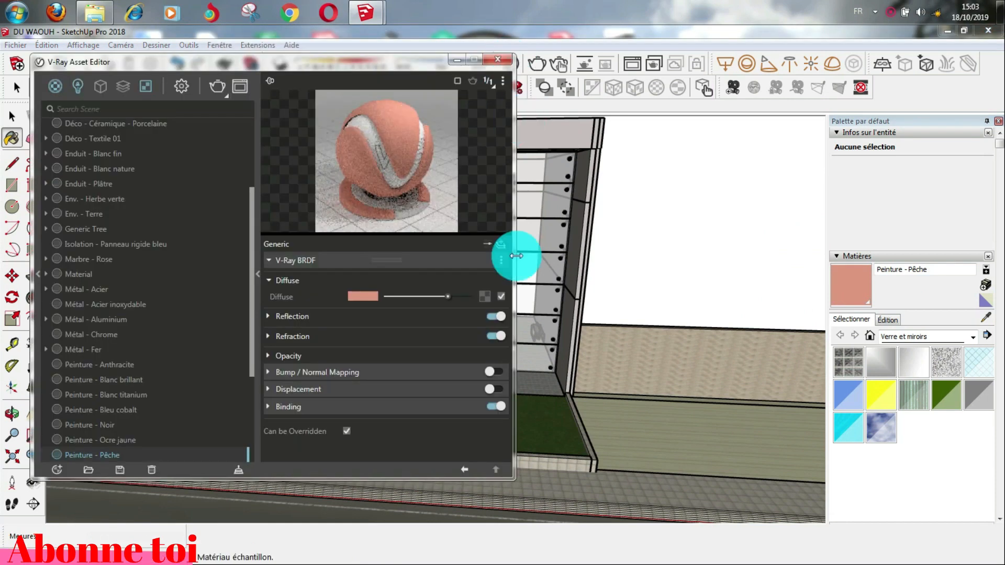
Step: Choose a Bitmap texture for the diffuse of Peinture - Pêche and browse to the texture tuto folder on Disque local (D:)
left_click(485, 296)
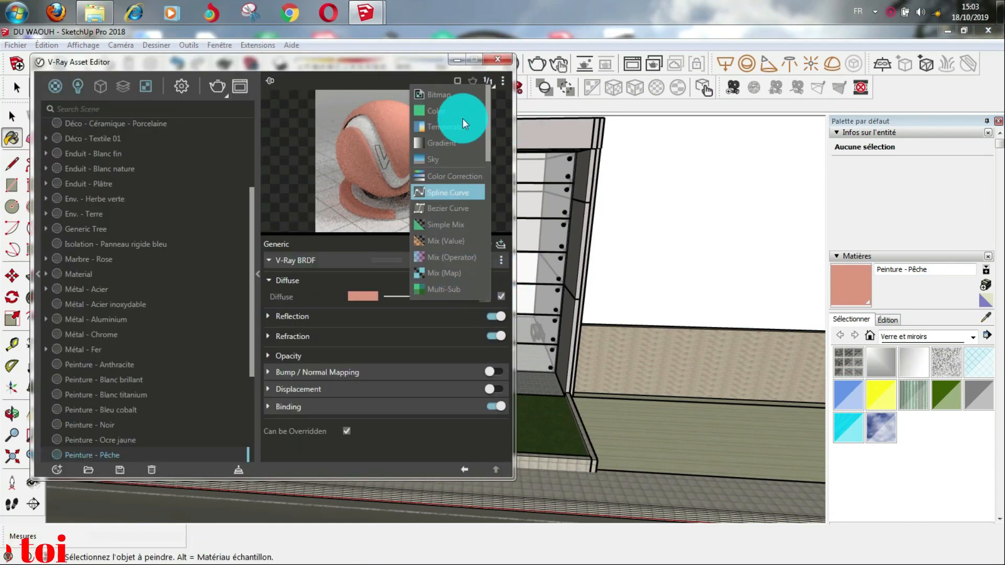
left_click(452, 94)
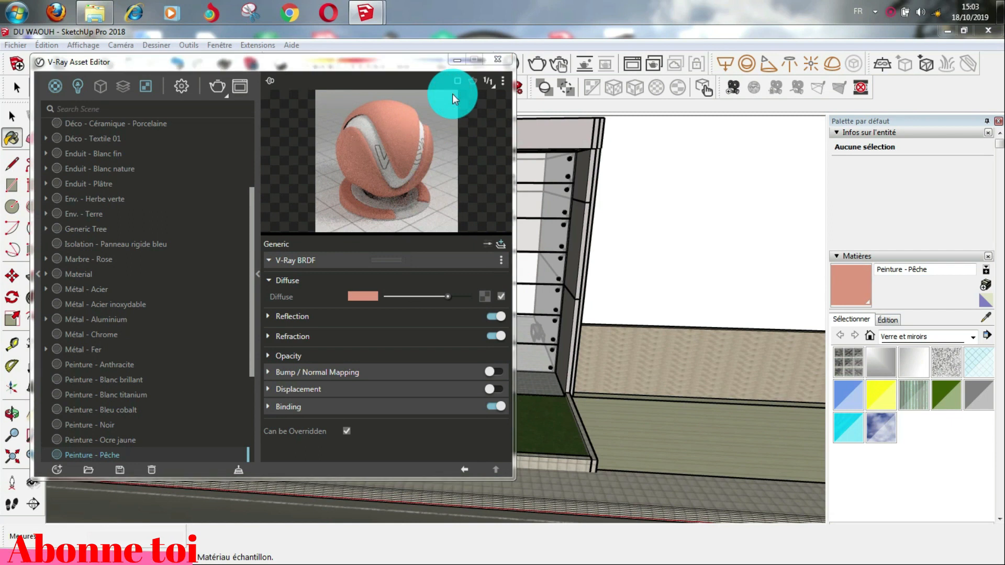
left_click(110, 329)
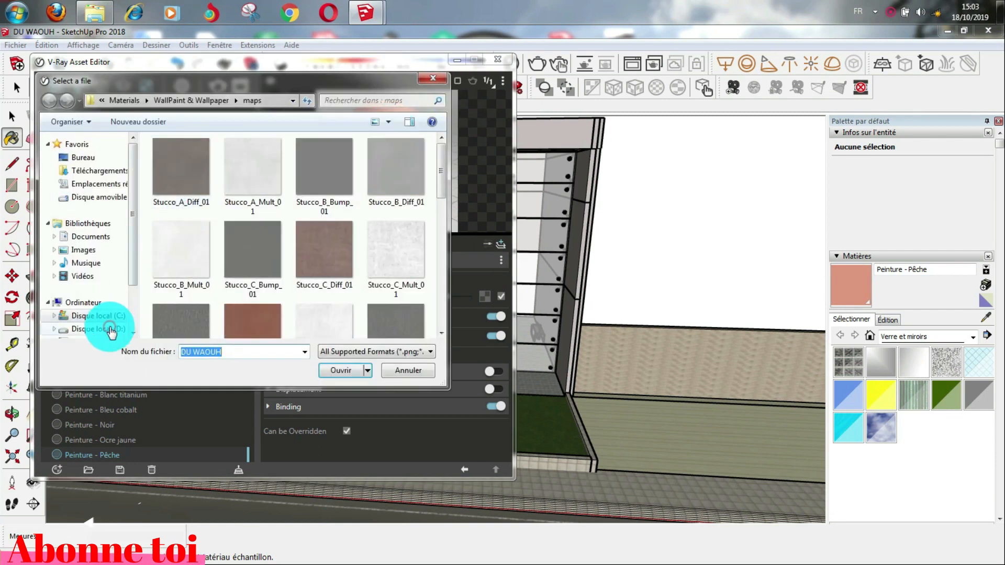
left_click(272, 262)
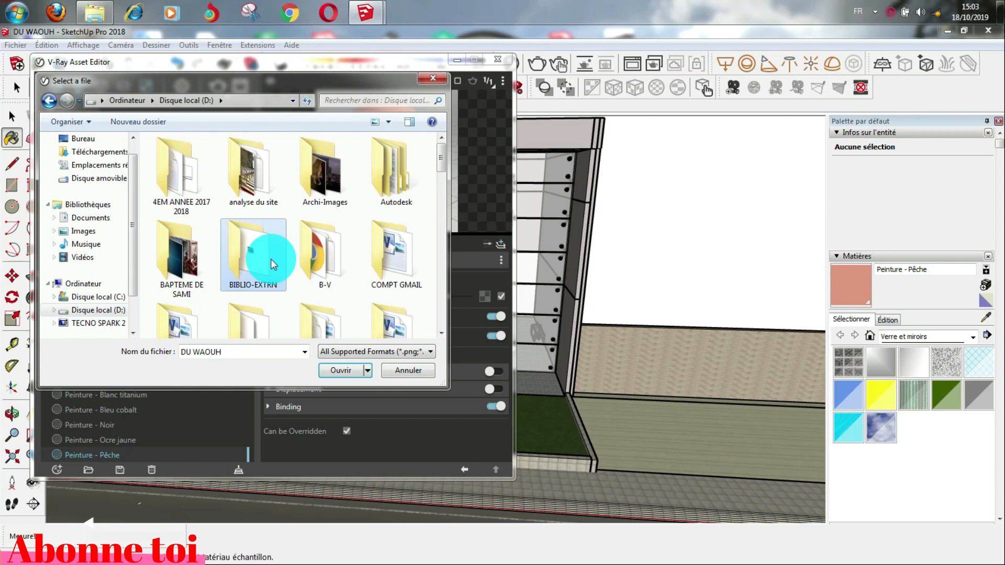
scroll(273, 263, "down", 2)
scroll(272, 262, "down", 5)
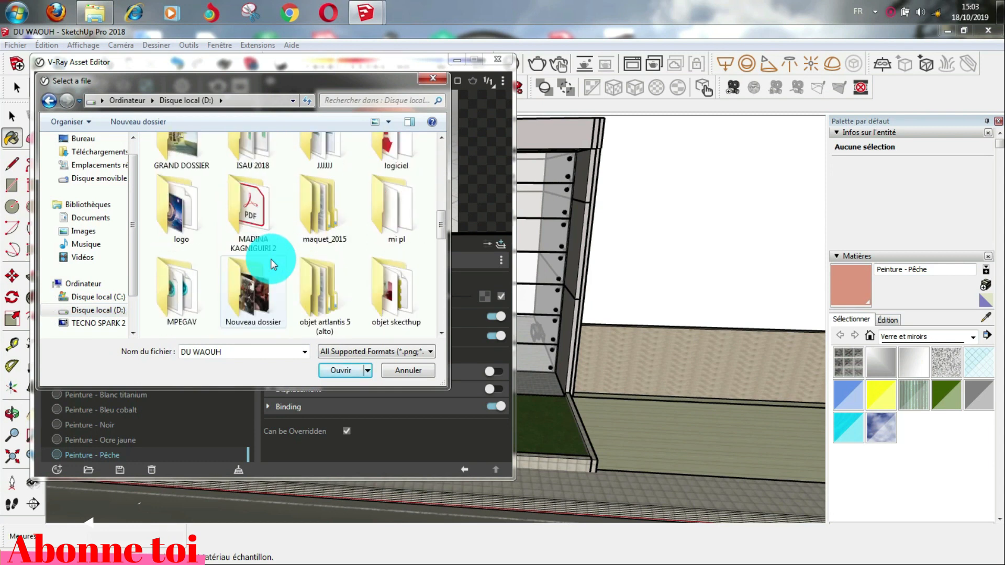
scroll(271, 262, "down", 3)
double_click(255, 294)
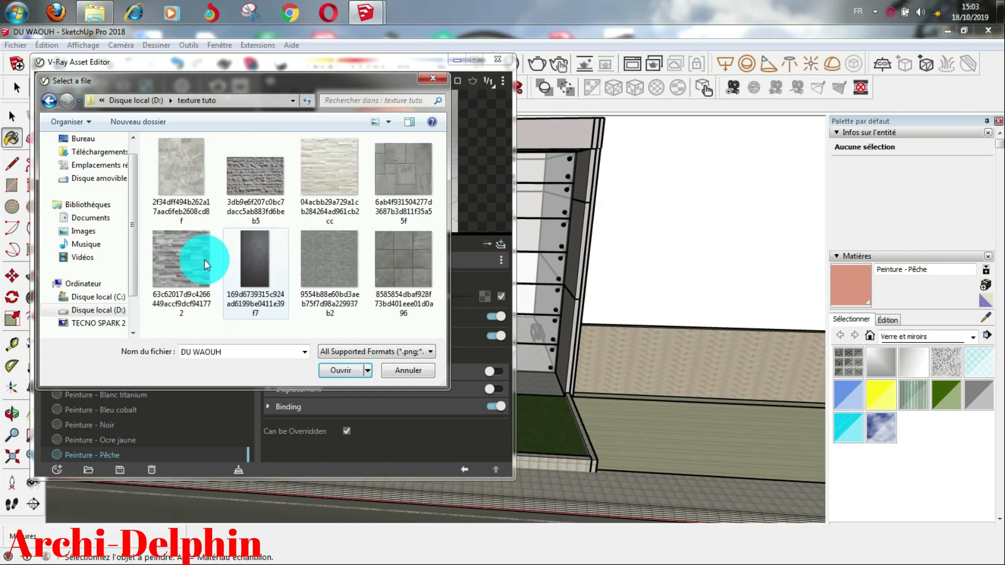
Step: Load the grey stacked-stone image 63c62017d9c4266449accf9dcf941772 as the diffuse bitmap and return to the Peinture - Pêche settings
left_click(181, 257)
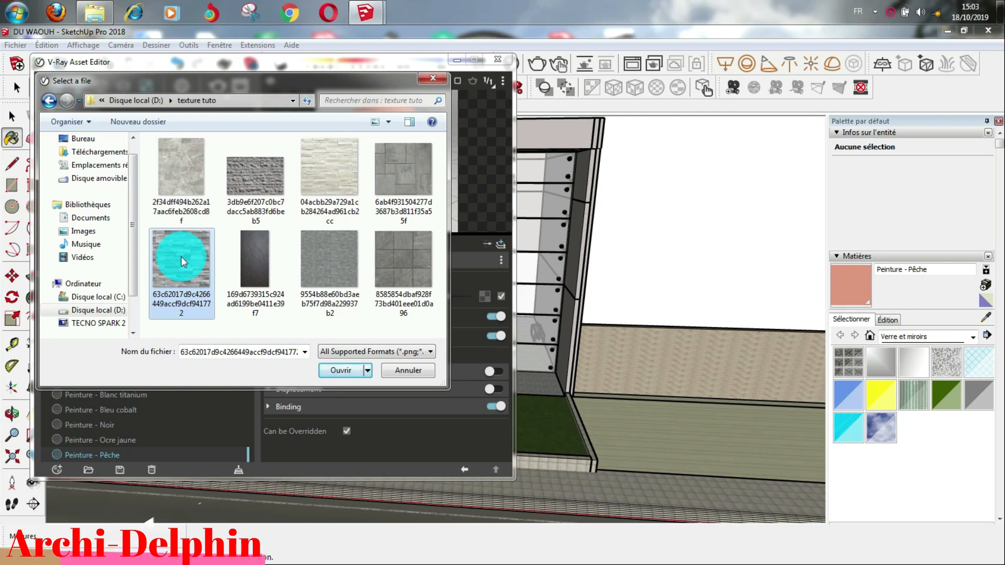
left_click(338, 371)
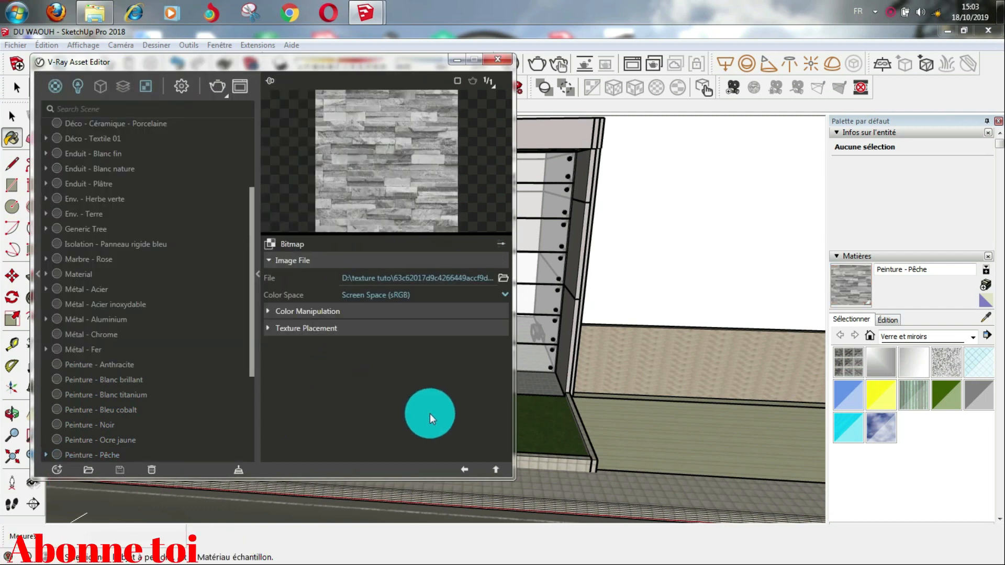
left_click(463, 468)
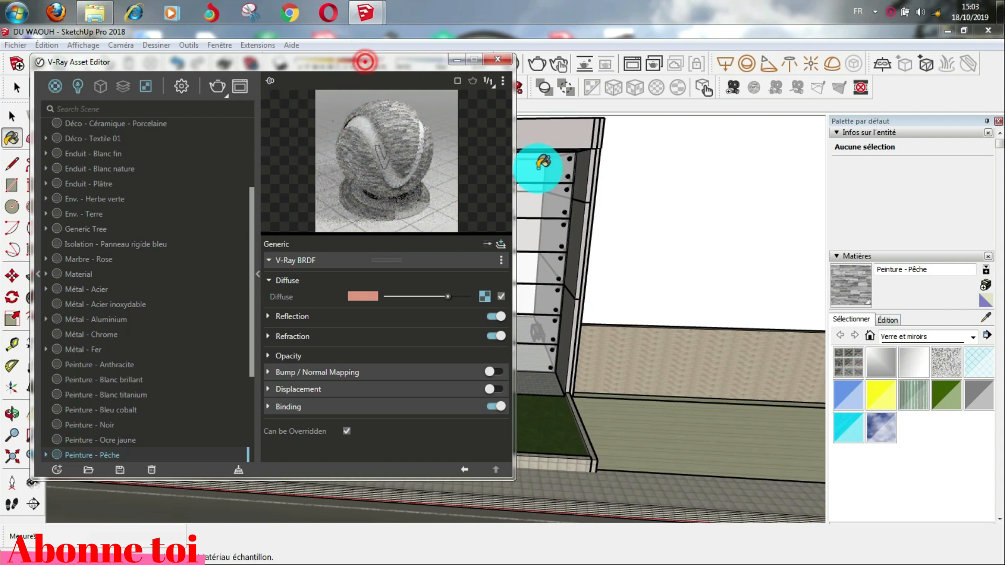
Step: Try texture widths of 1 m, 3 m and 2 m for Peinture - Pêche on the wall, and settle on 250 cm
mouse_move(381, 63)
left_mouse_down()
mouse_move(801, 117)
mouse_move(296, 85)
mouse_move(379, 204)
mouse_move(341, 240)
mouse_move(342, 260)
left_mouse_up()
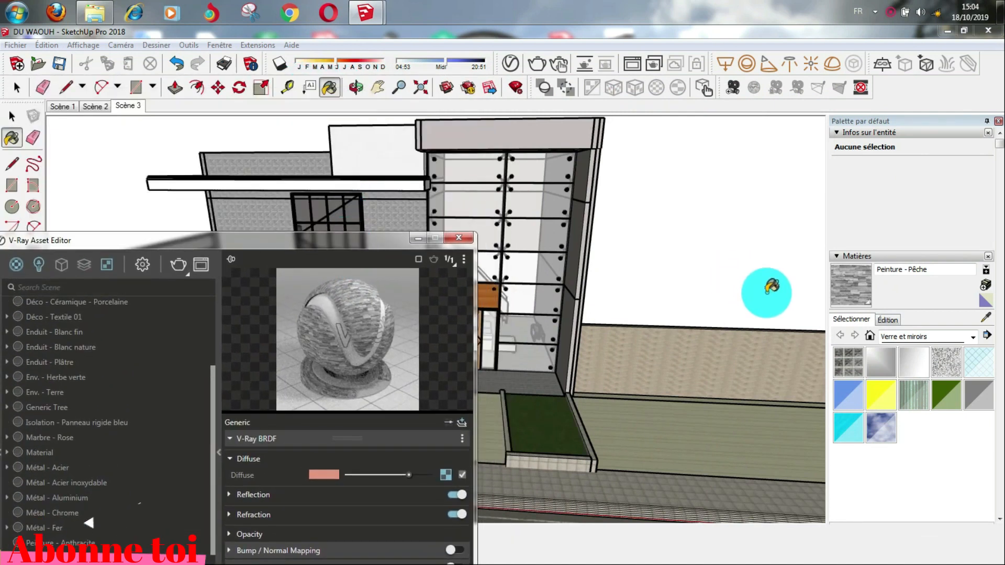
left_click(887, 320)
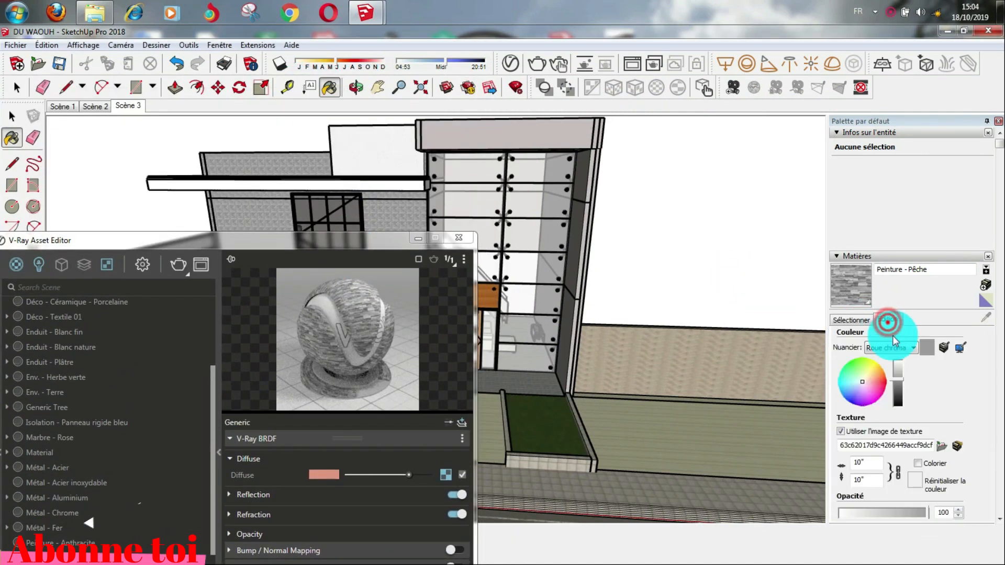
left_click(866, 462)
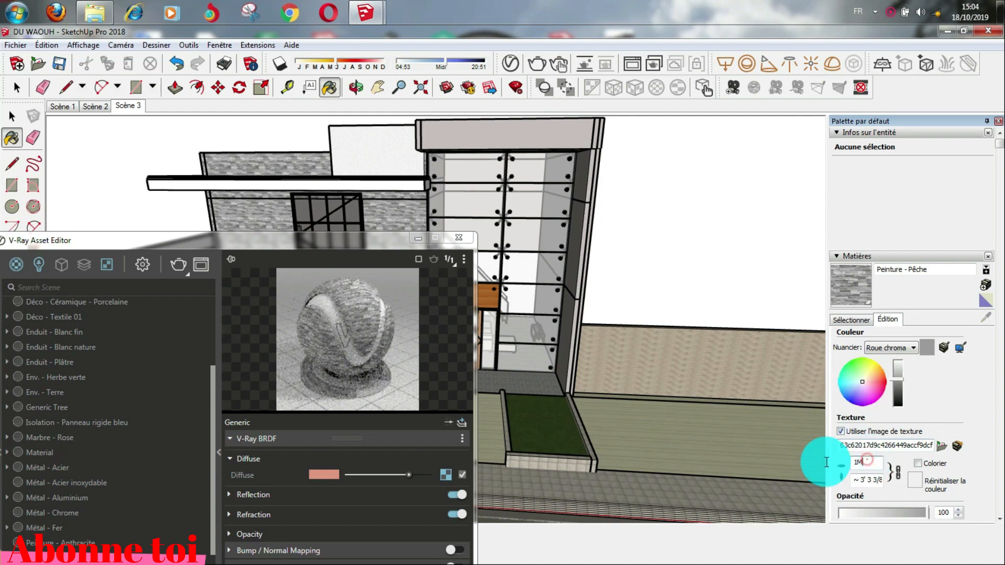
type("3M")
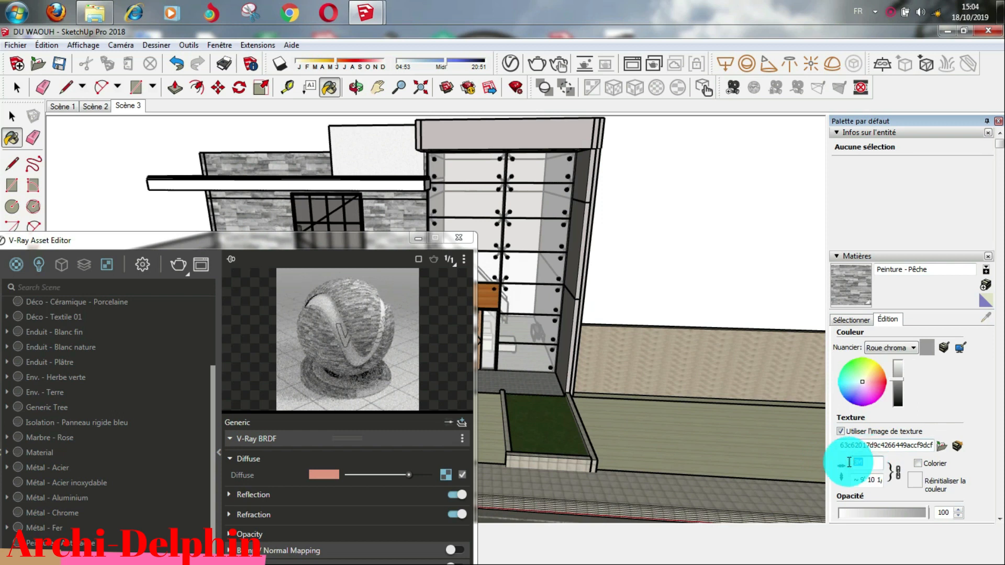
type("2M")
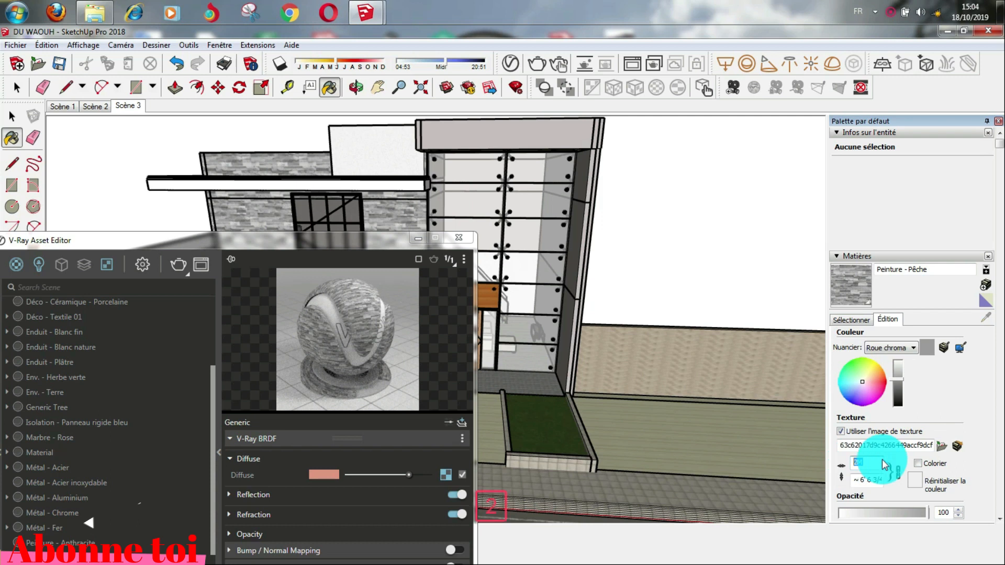
type("50c")
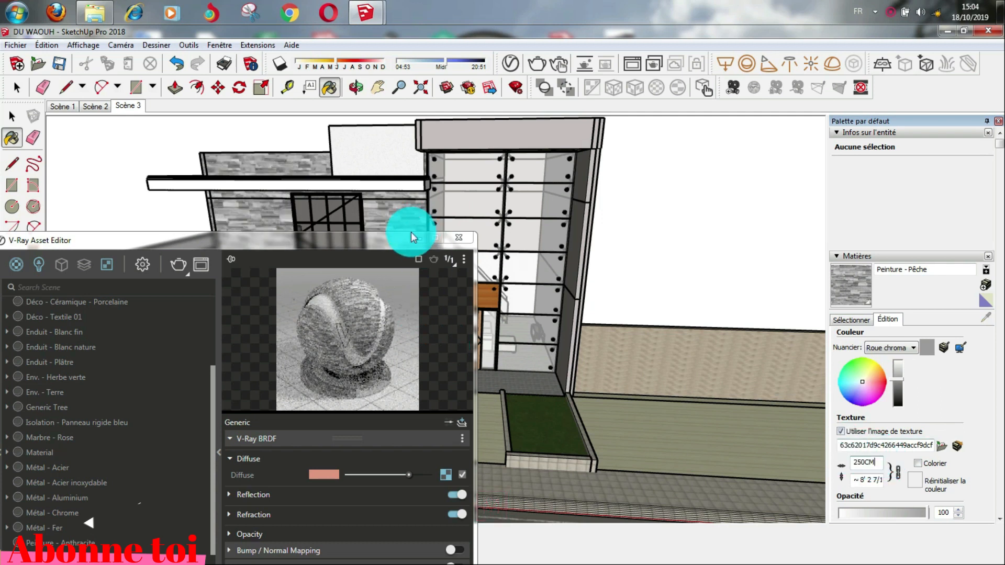
Step: Enable the Bump Map on Peinture - Pêche and paste copies of its diffuse texture into the map and amount slots
left_click(360, 240)
left_click_drag(364, 250, 406, 139)
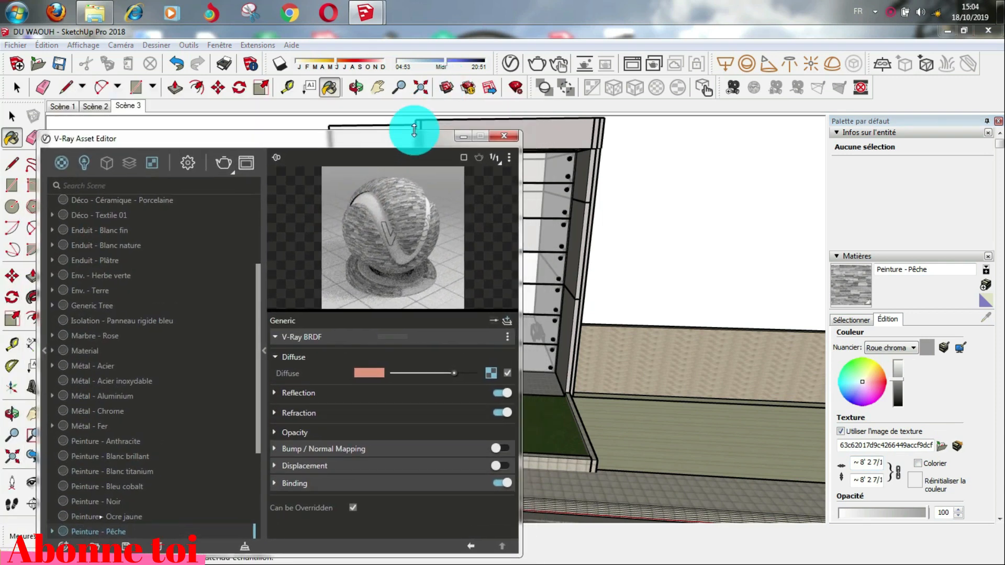
left_click(274, 449)
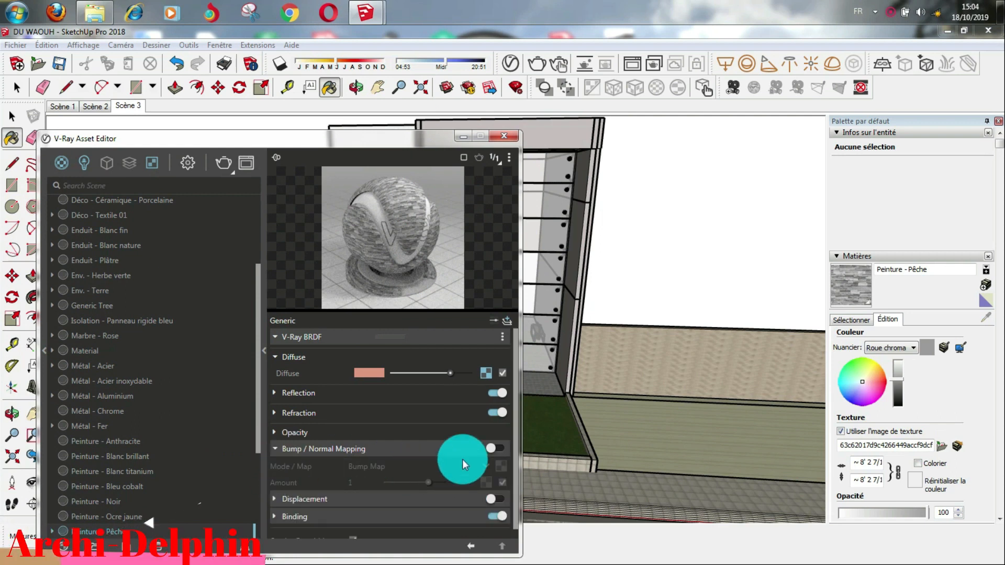
left_click(492, 449)
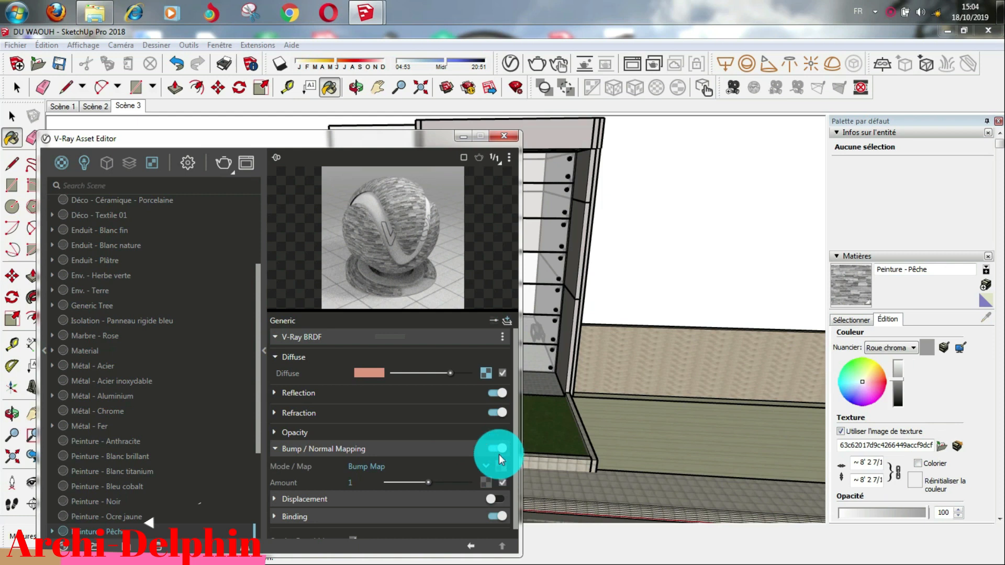
left_click_drag(483, 372, 500, 464)
left_click(466, 472)
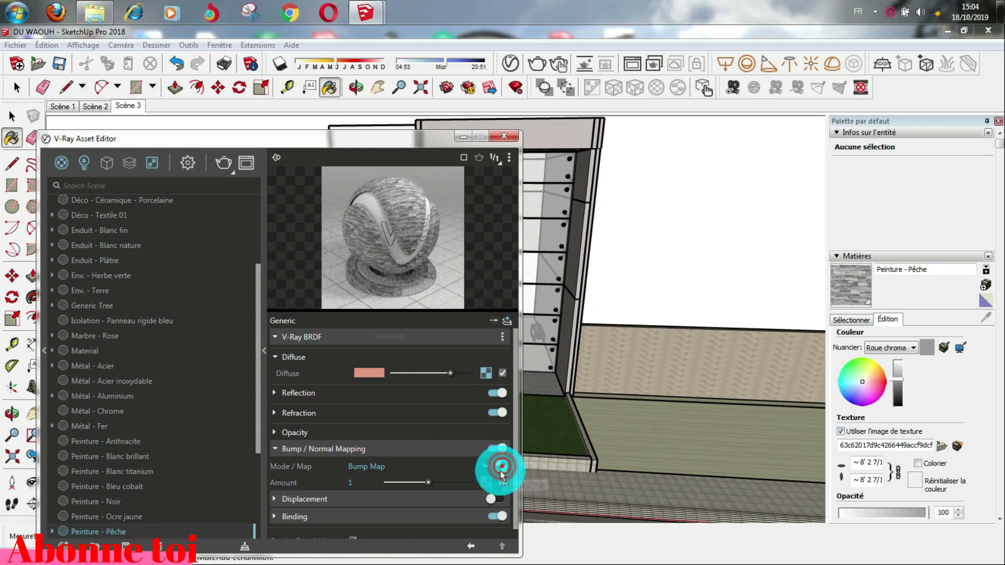
left_click_drag(489, 489, 490, 489)
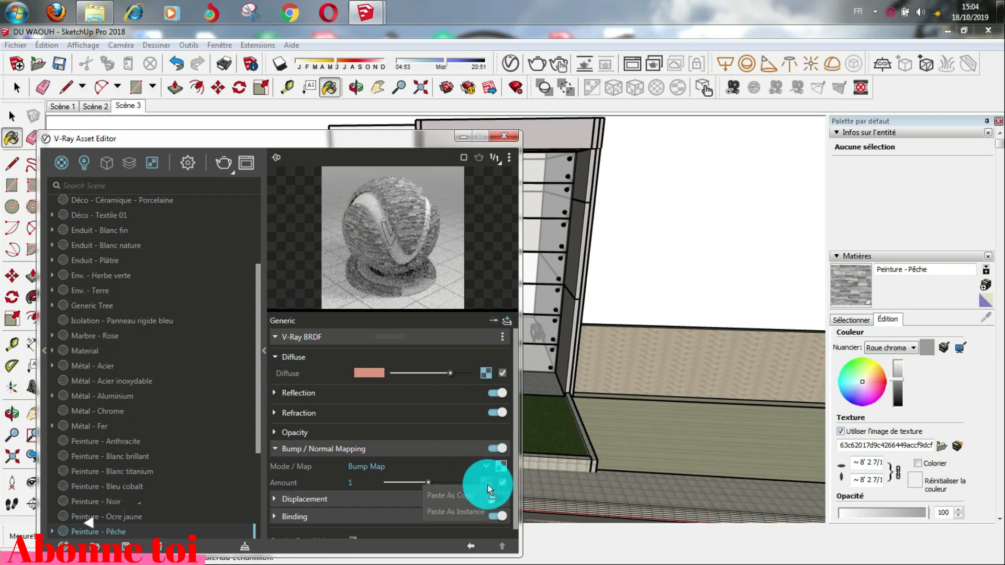
left_click(470, 495)
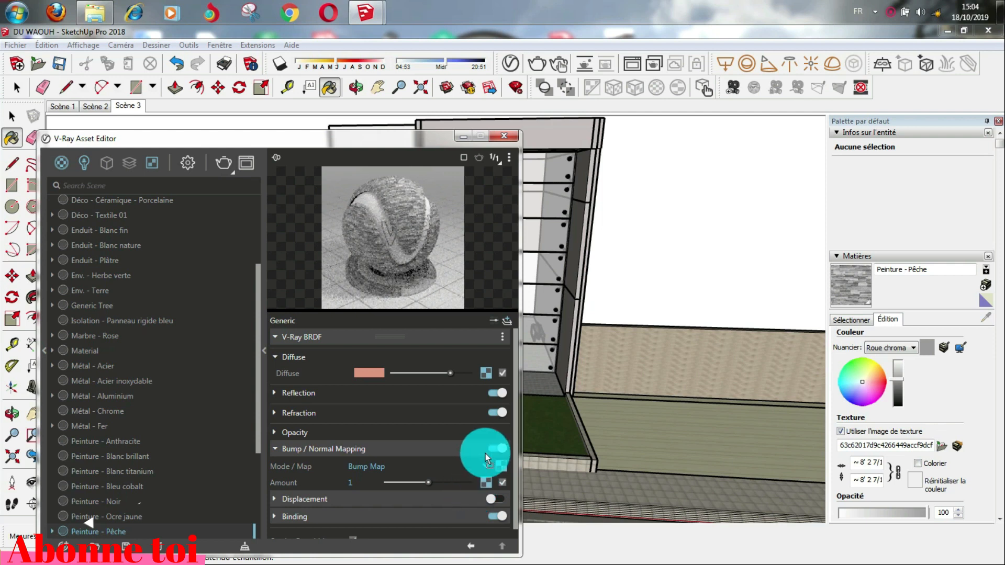
Step: Restore the Scène 3 view, sample Peinture - Ocre jaune from the wall beside the entrance and show its V-Ray material settings
left_click(463, 137)
left_click(128, 107)
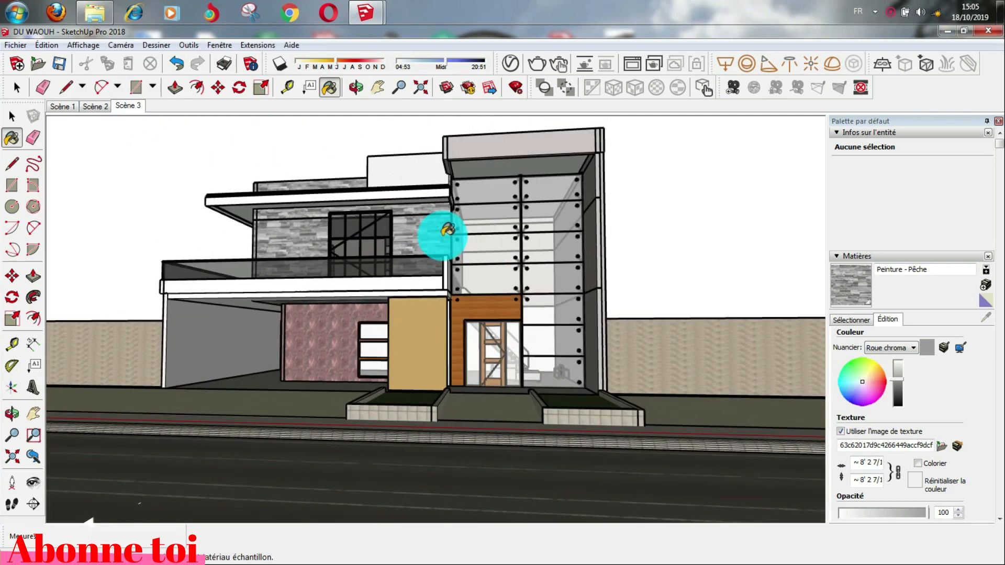
left_click(851, 319)
left_click(987, 318)
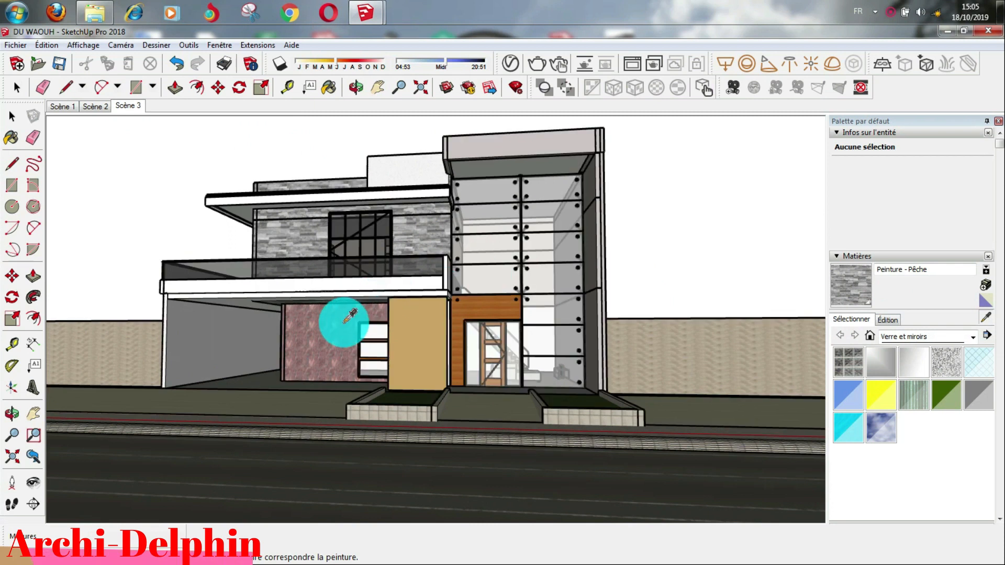
left_click(414, 323)
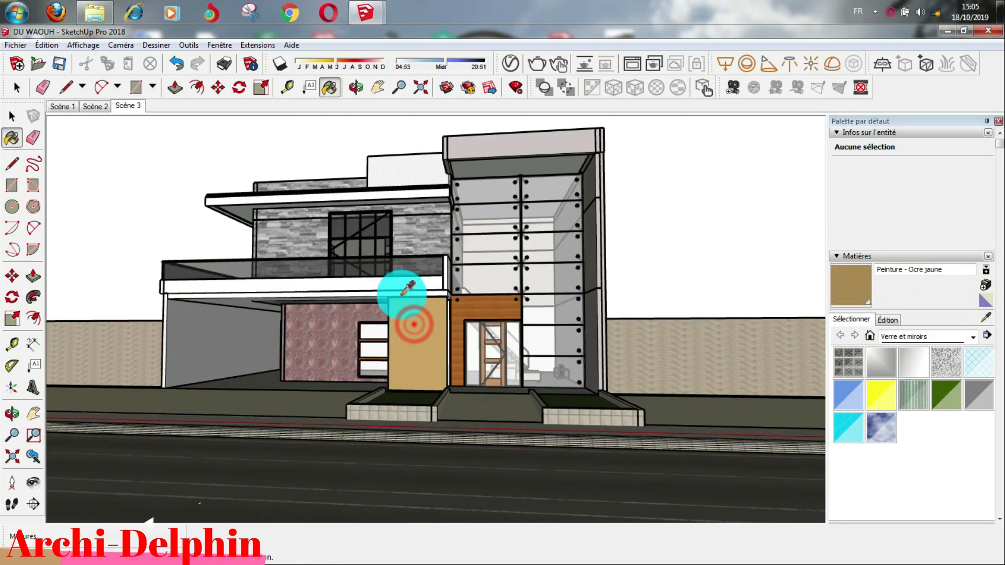
left_click(506, 66)
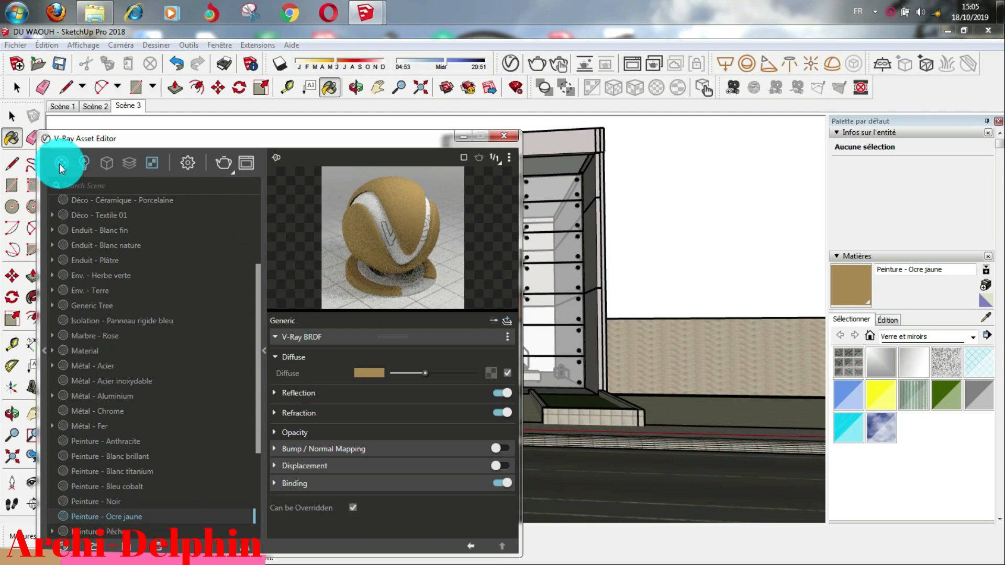
Step: Show the V-Ray material library beside the scene materials and browse its Plastic category
left_click(46, 350)
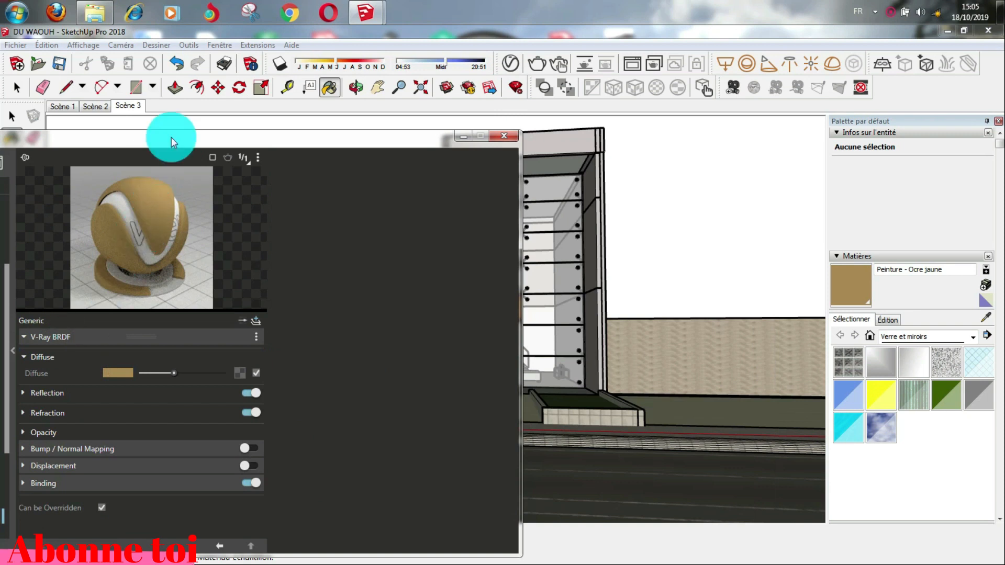
left_click_drag(173, 140, 457, 124)
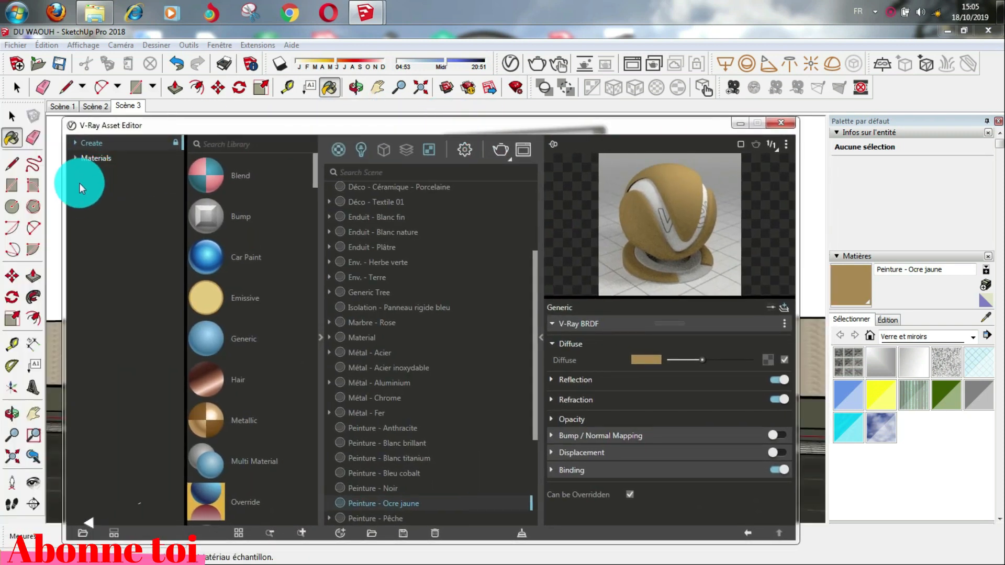
left_click(74, 158)
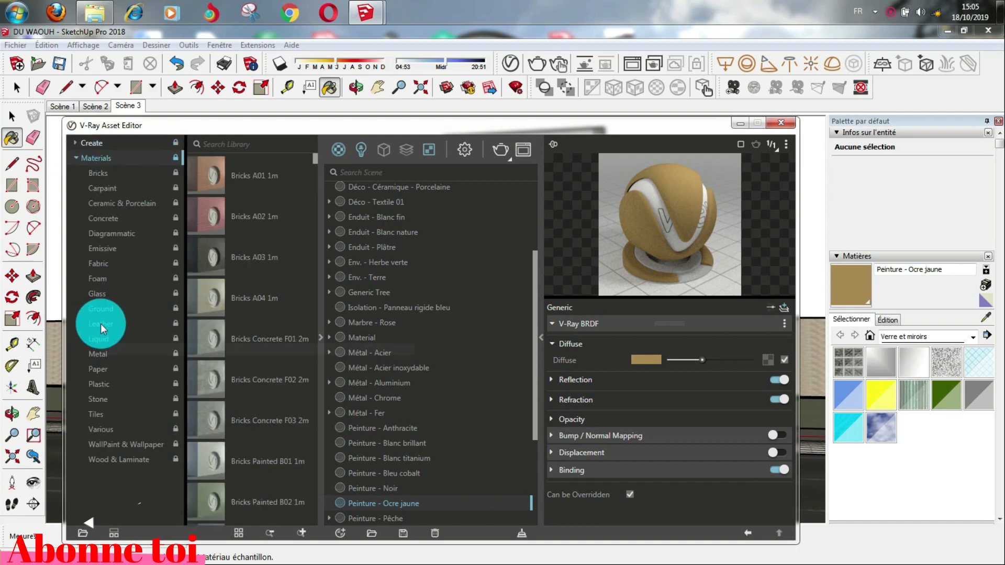
left_click(95, 384)
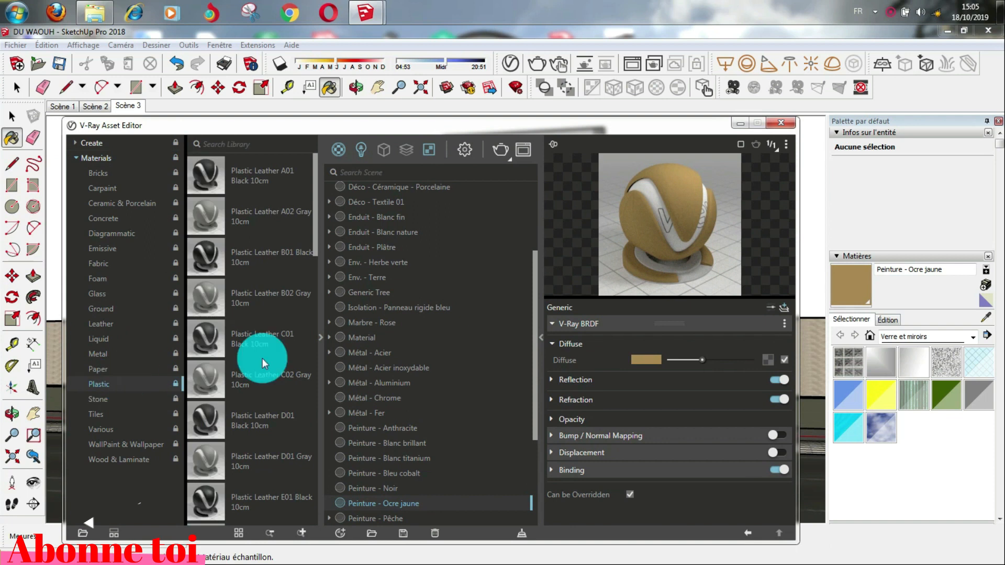
scroll(242, 341, "down", 10)
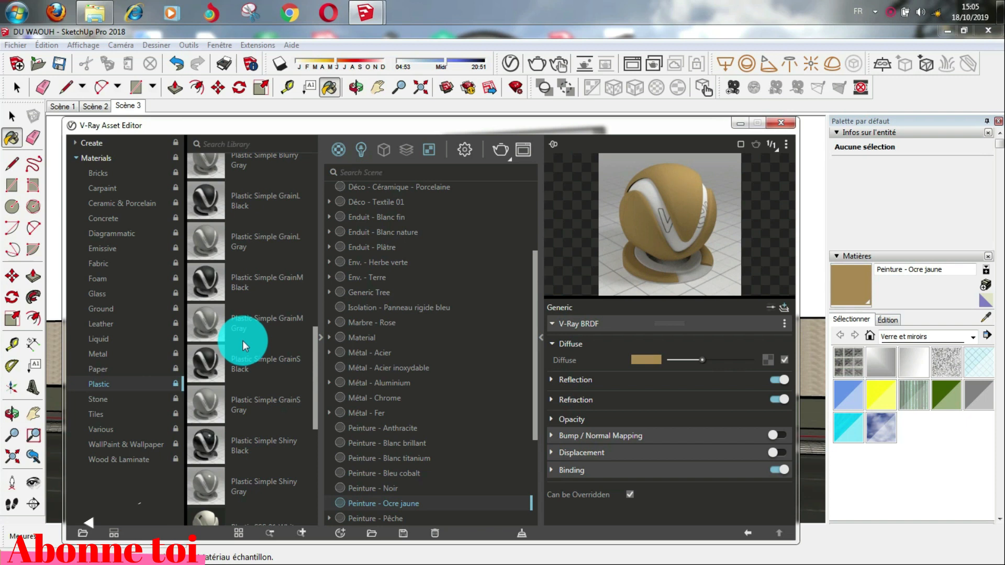
scroll(243, 339, "up", 3)
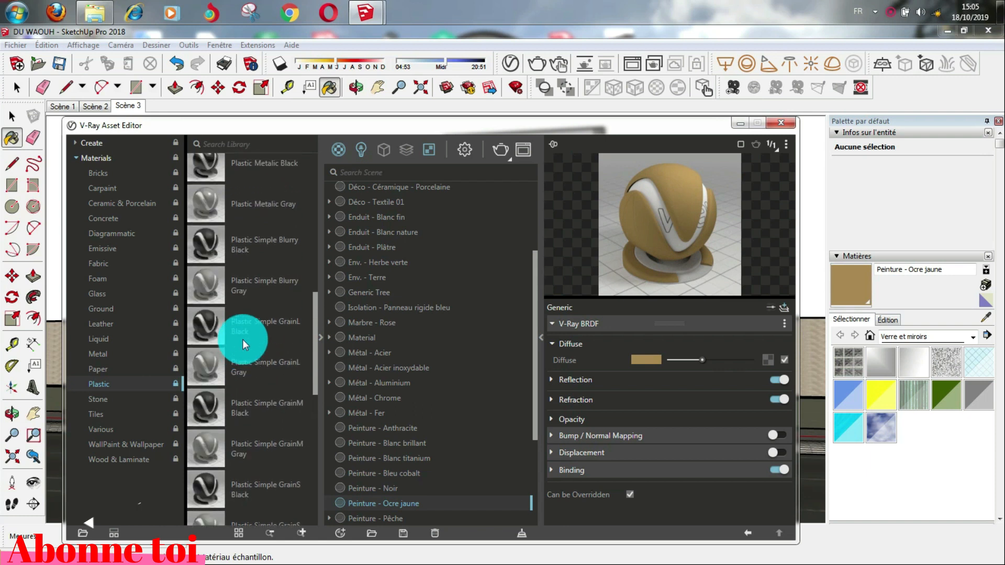
scroll(242, 339, "up", 3)
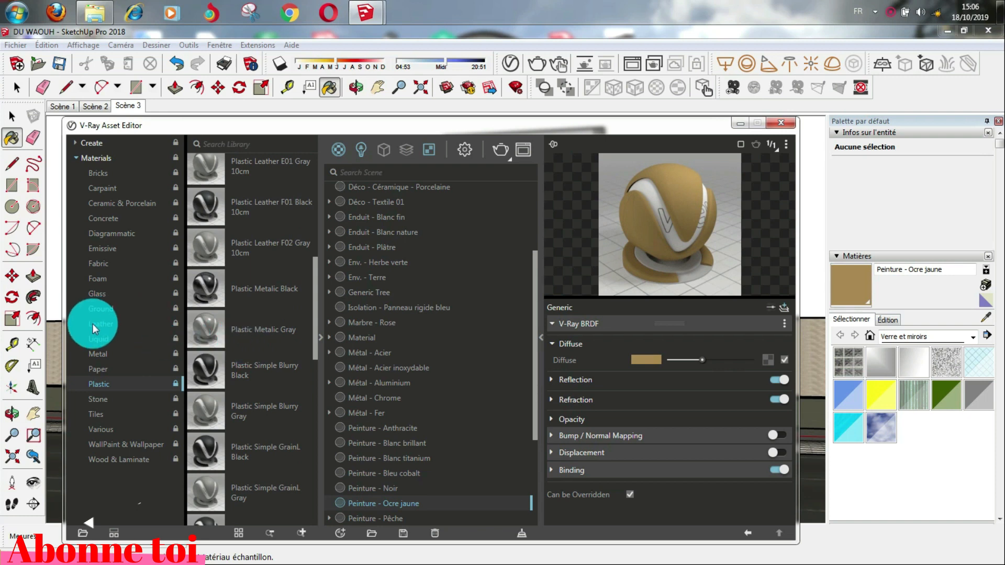
Step: Find Wool D01 20cm in the library's Fabric category and add it to the scene materials
left_click(102, 264)
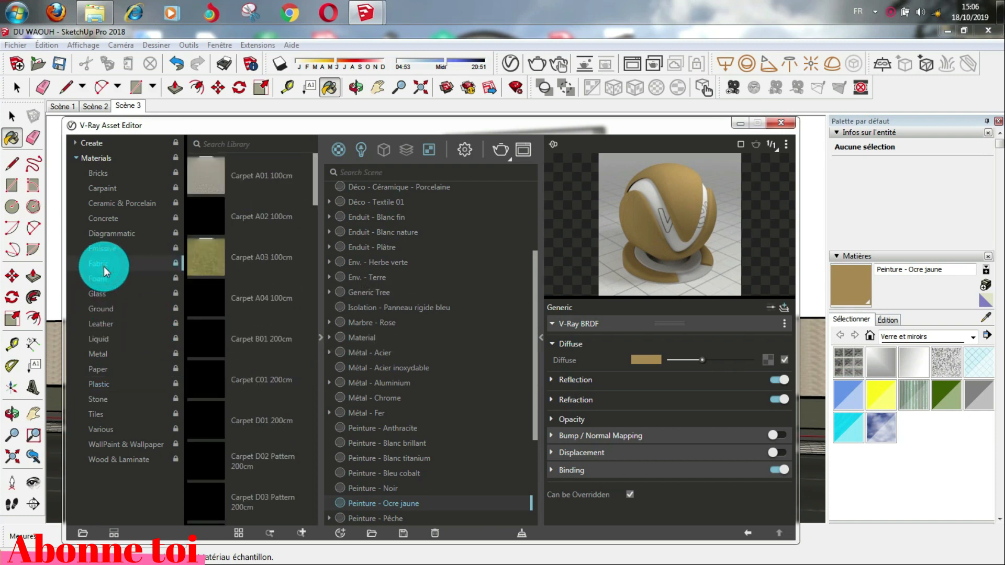
scroll(279, 300, "down", 10)
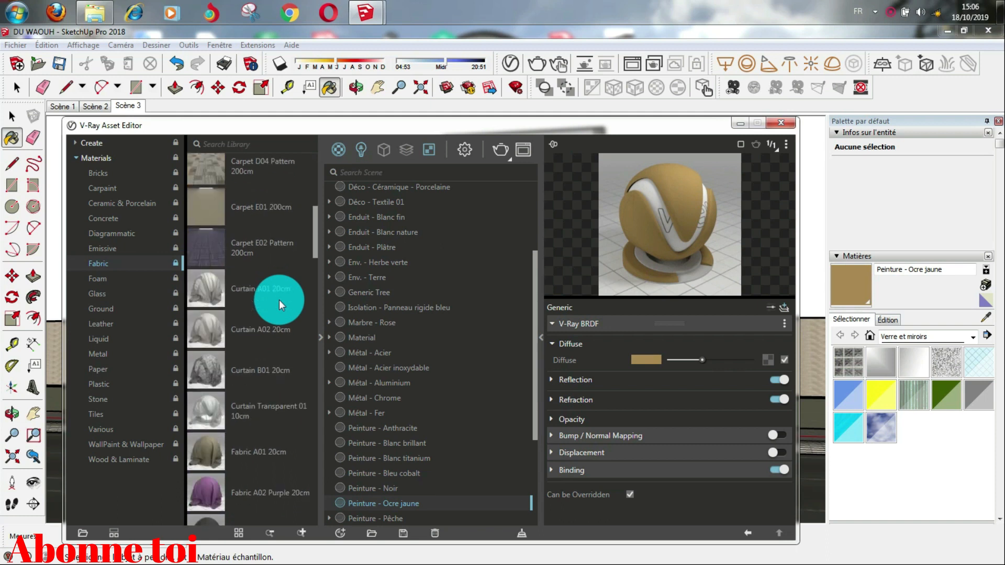
scroll(278, 300, "down", 3)
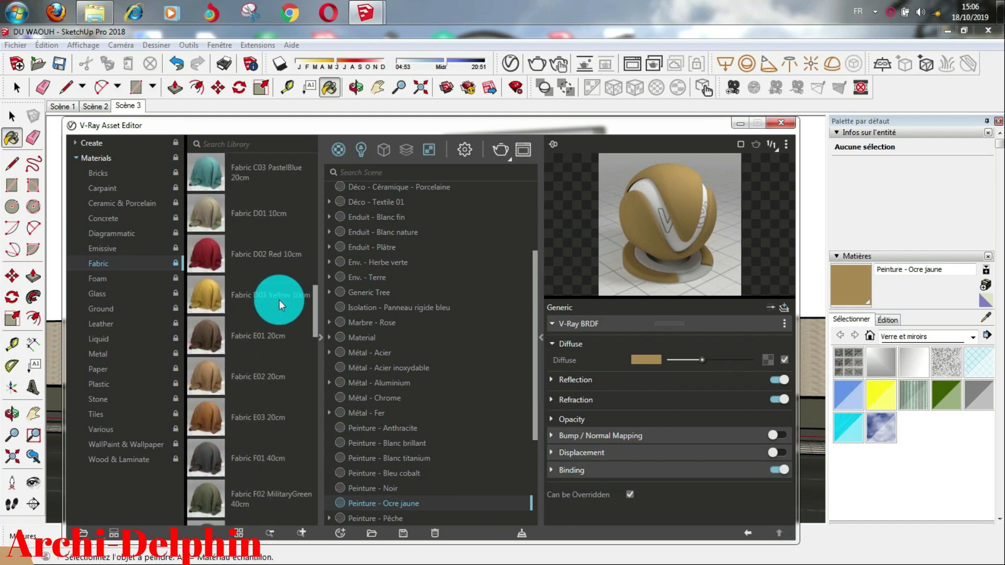
scroll(279, 300, "down", 7)
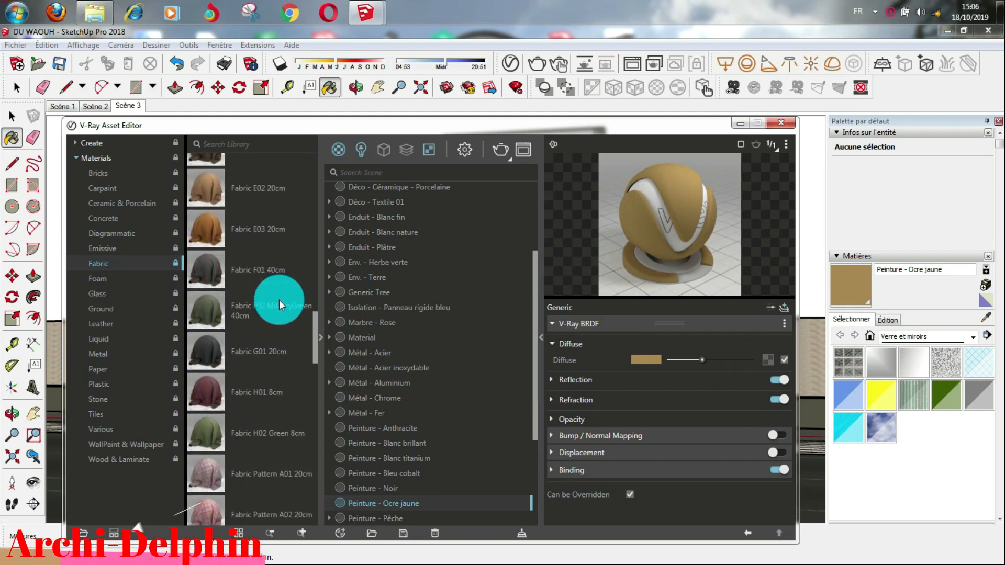
scroll(278, 300, "down", 10)
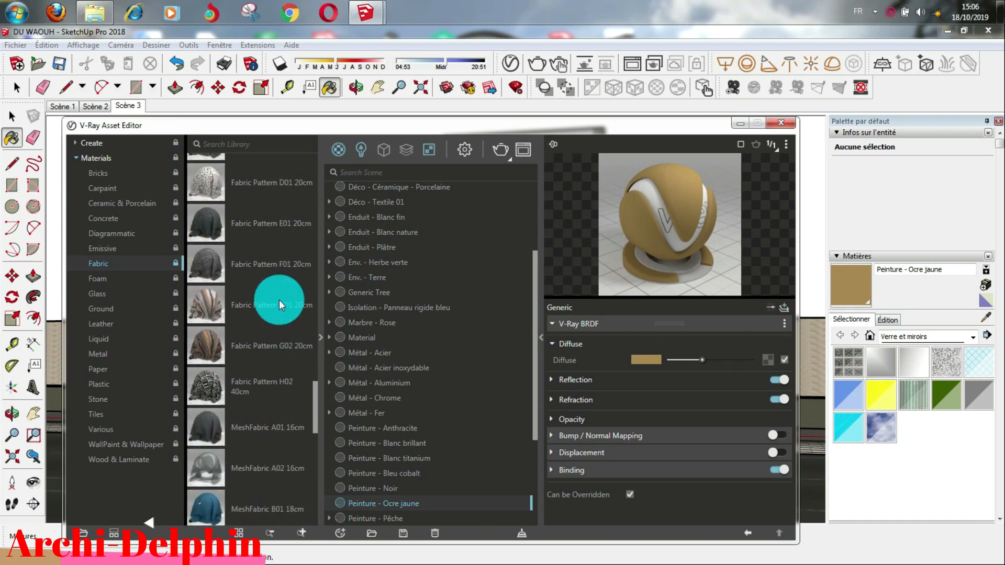
scroll(279, 300, "down", 6)
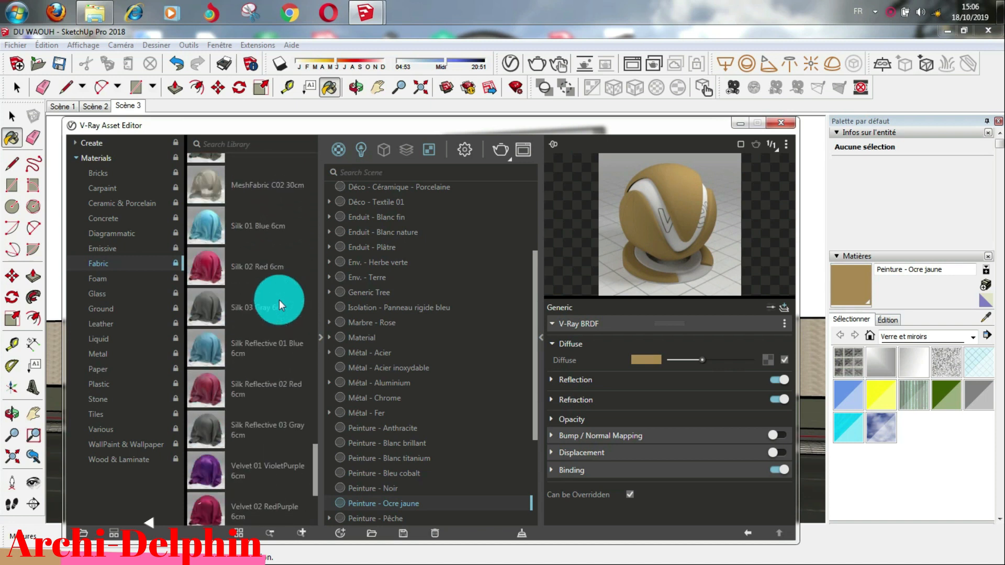
scroll(278, 300, "down", 3)
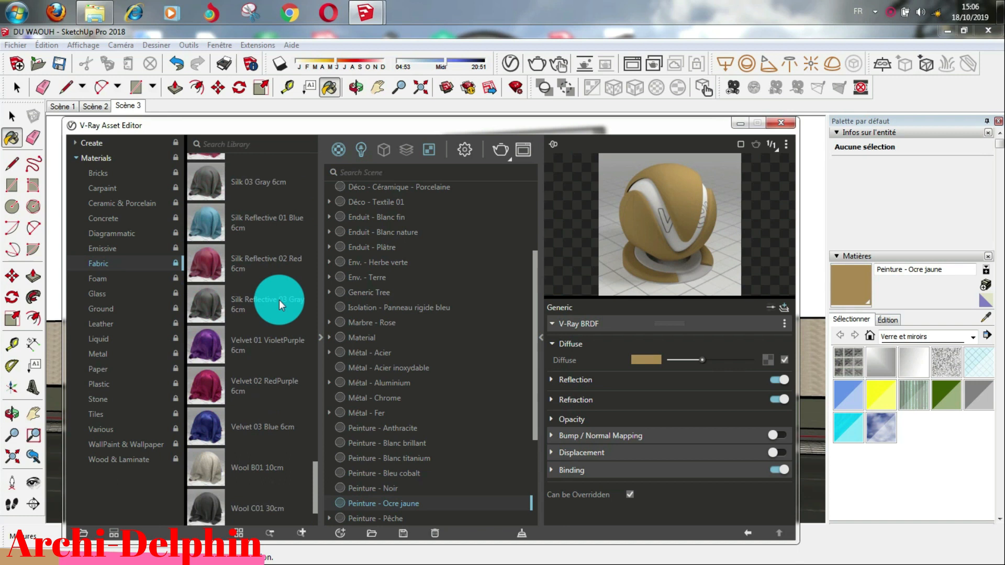
scroll(278, 300, "down", 2)
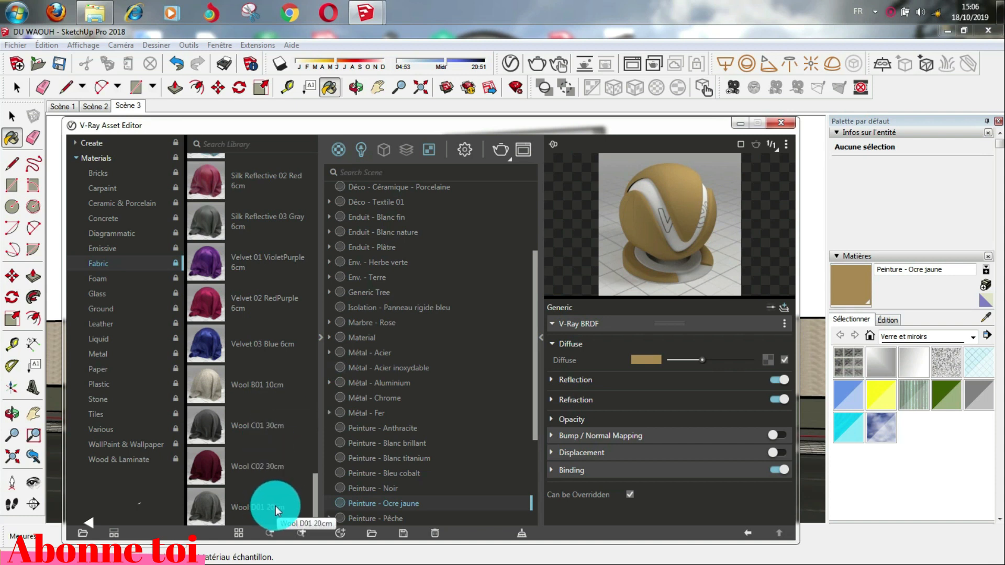
left_click_drag(276, 511, 426, 385)
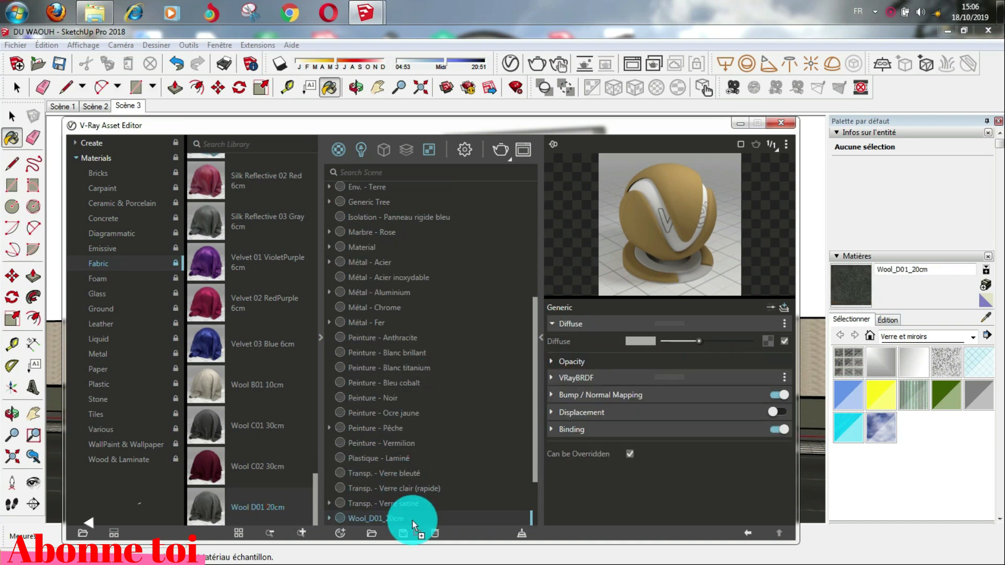
Step: Sample Peinture - Ocre jaune from the wall beside the entrance and select all objects in the scene that use it
left_click_drag(586, 128, 198, 160)
left_click(986, 317)
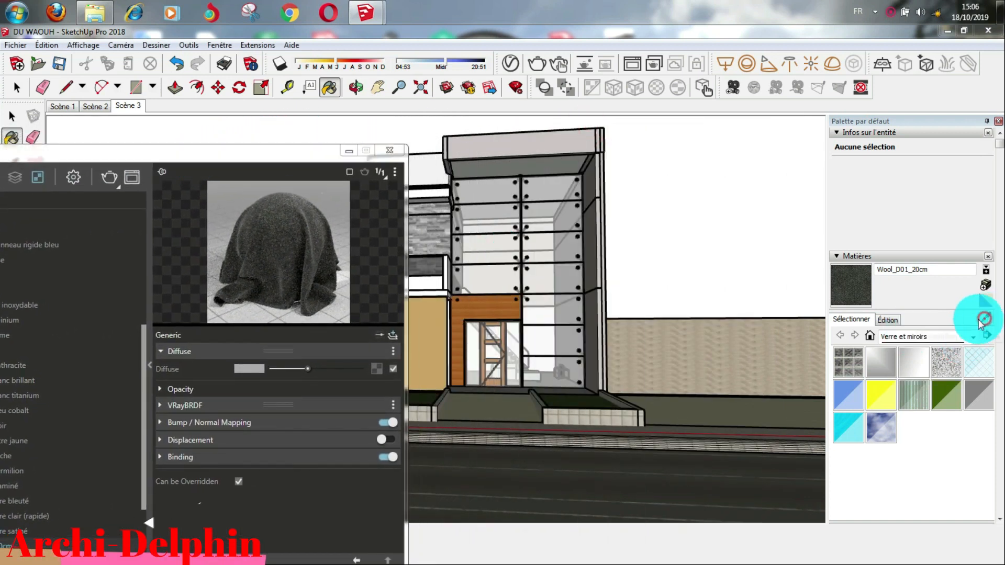
left_click(431, 314)
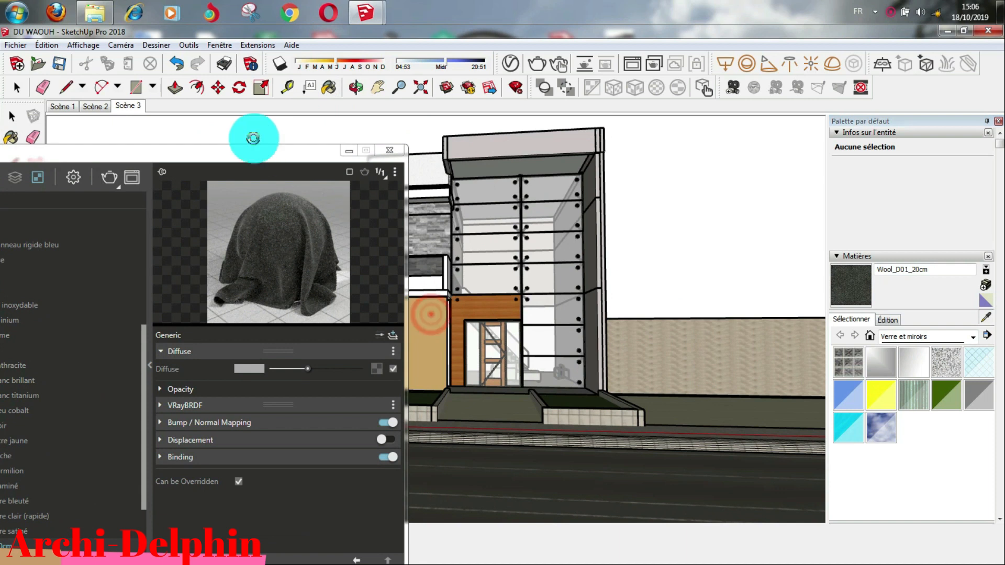
left_click_drag(255, 154, 523, 83)
left_click(439, 342)
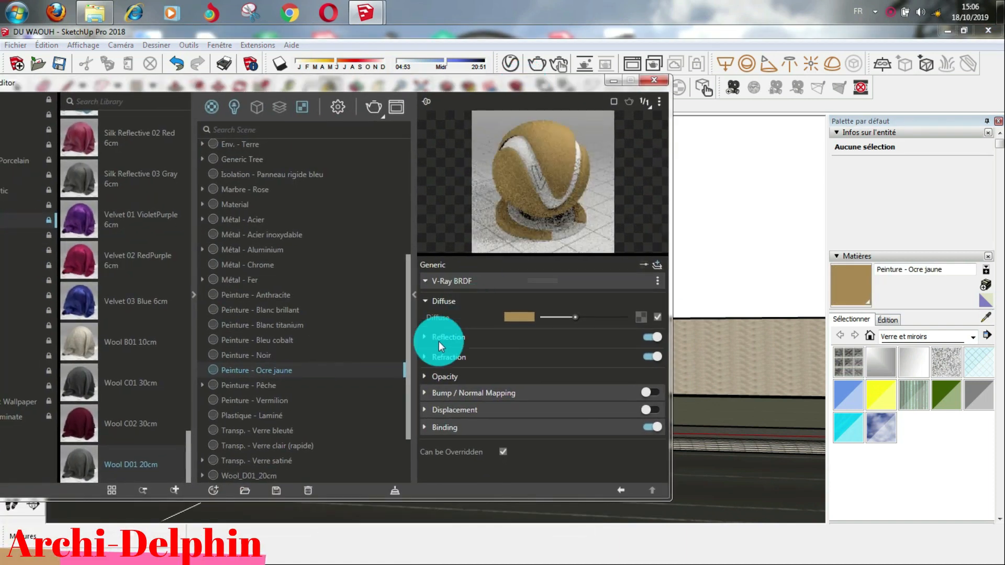
right_click(322, 368)
left_click(359, 243)
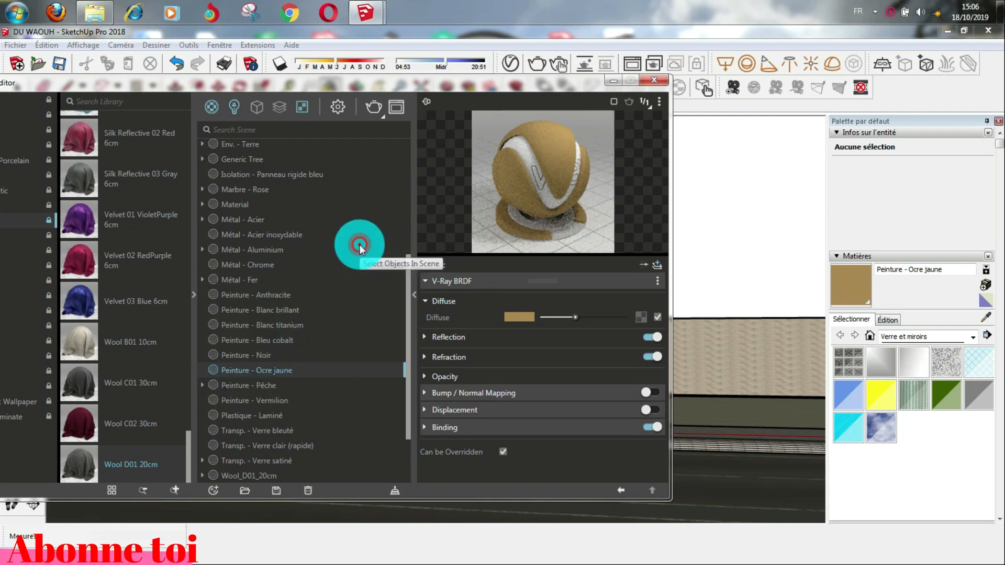
Step: Apply Wool_D01_20cm to the selected faces, minimise the V-Ray Asset Editor and clear the selection in the Scène 3 view
left_click(258, 476)
right_click(258, 477)
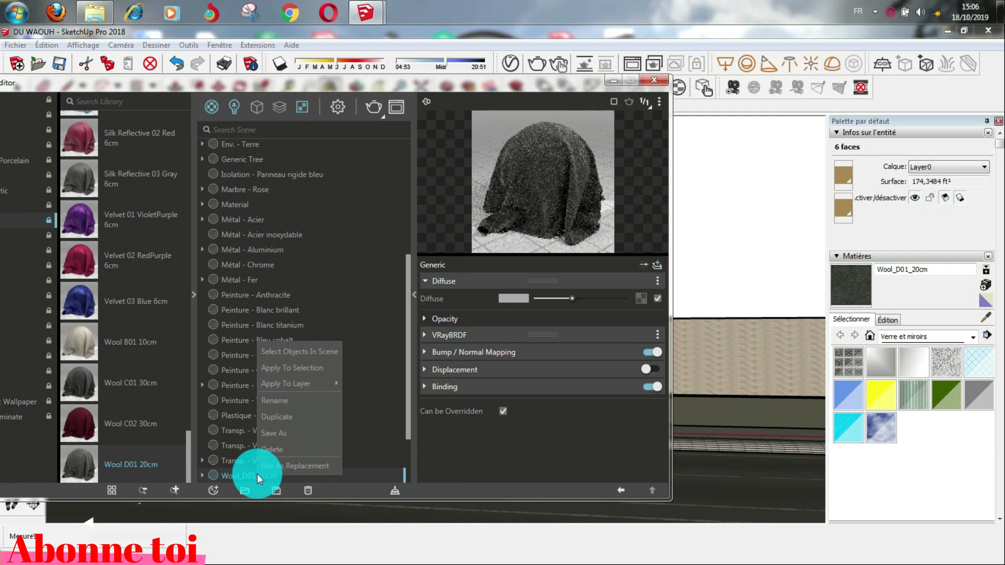
left_click(292, 362)
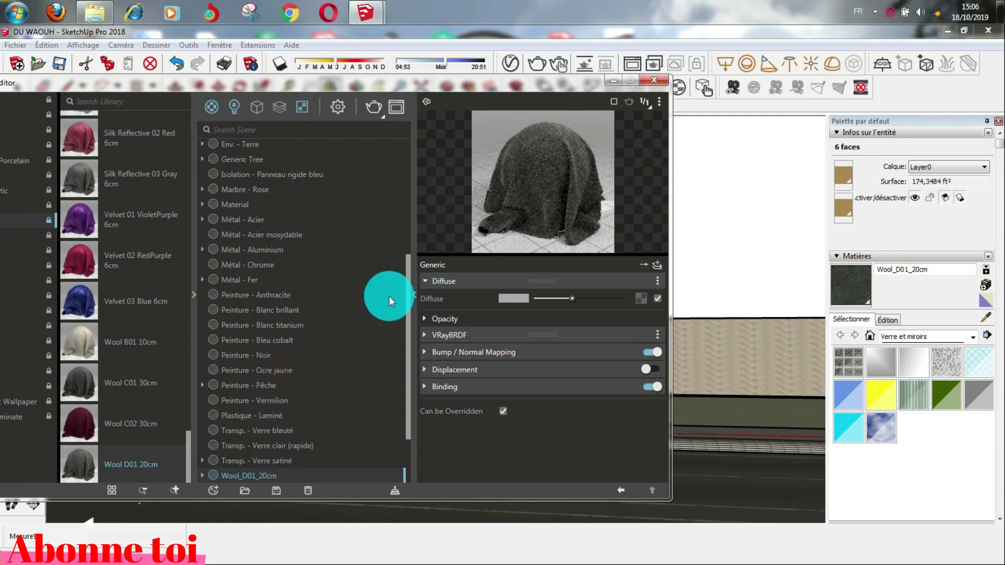
left_click(611, 80)
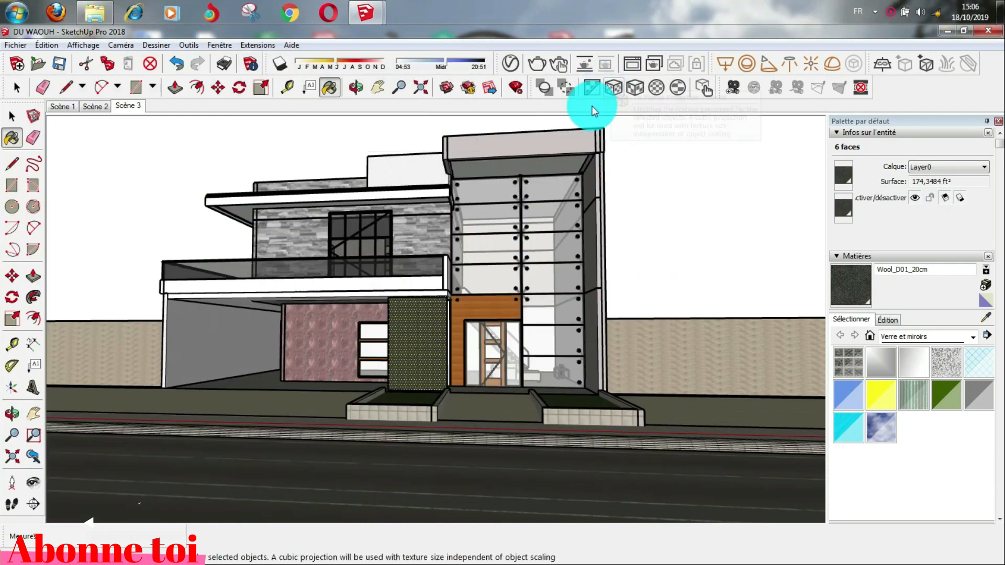
left_click(128, 107)
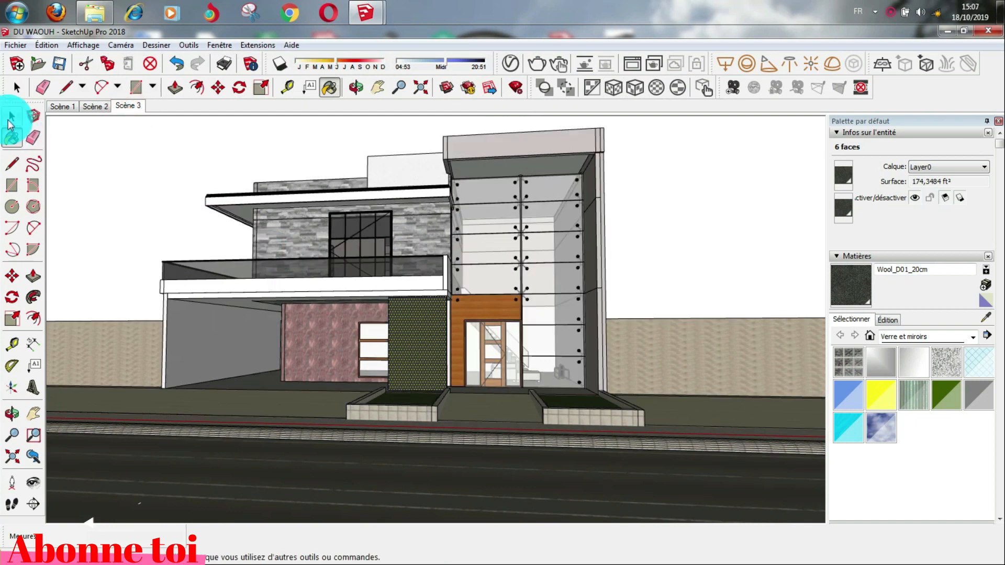
left_click(12, 116)
left_click(89, 149)
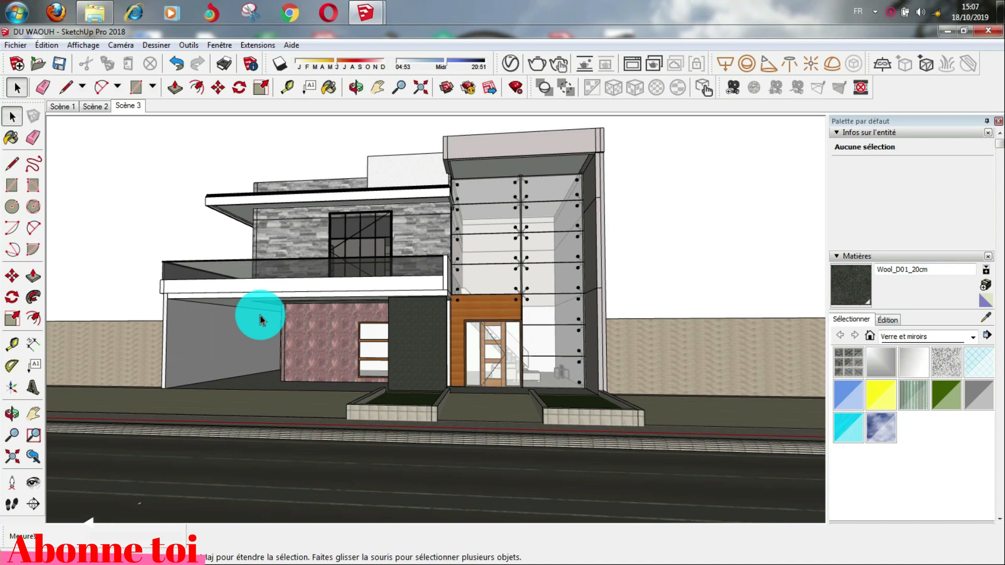
Step: Try a texture width of 1 m for Wool_D01_20cm on the wall beside the entrance, and settle on 2 m
scroll(413, 398, "up", 3)
scroll(417, 337, "up", 6)
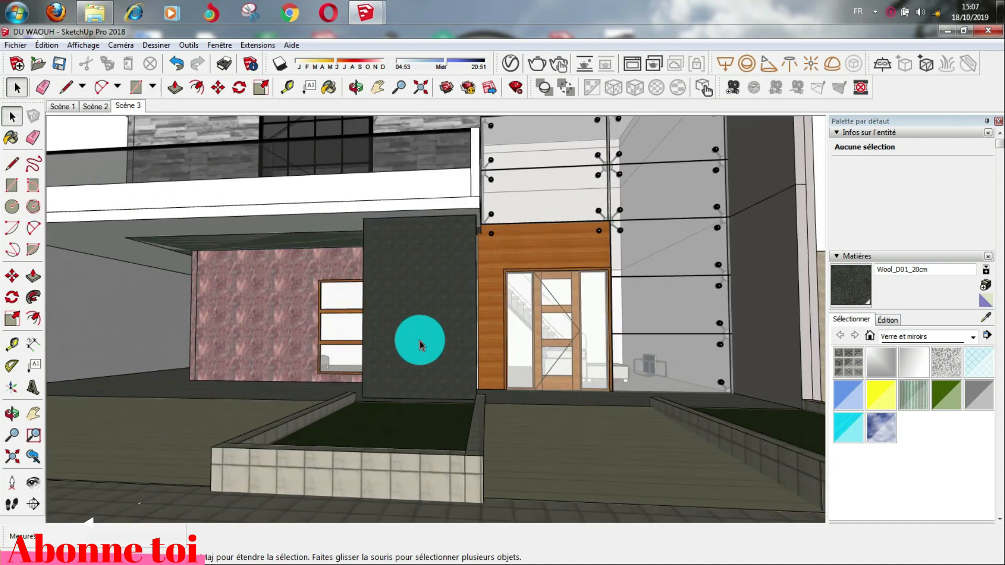
left_click(887, 320)
left_click_drag(872, 464, 841, 464)
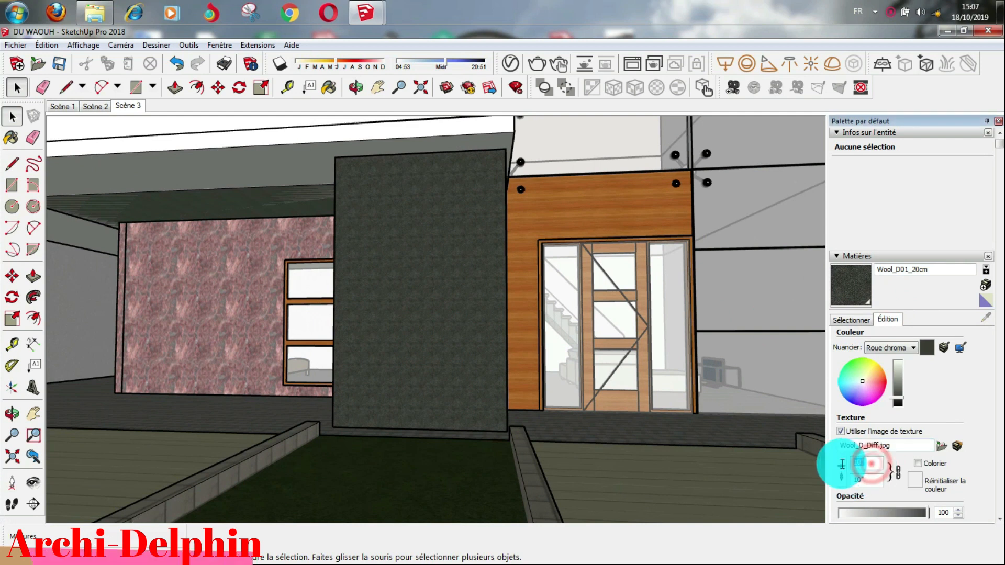
type("1")
key("Return")
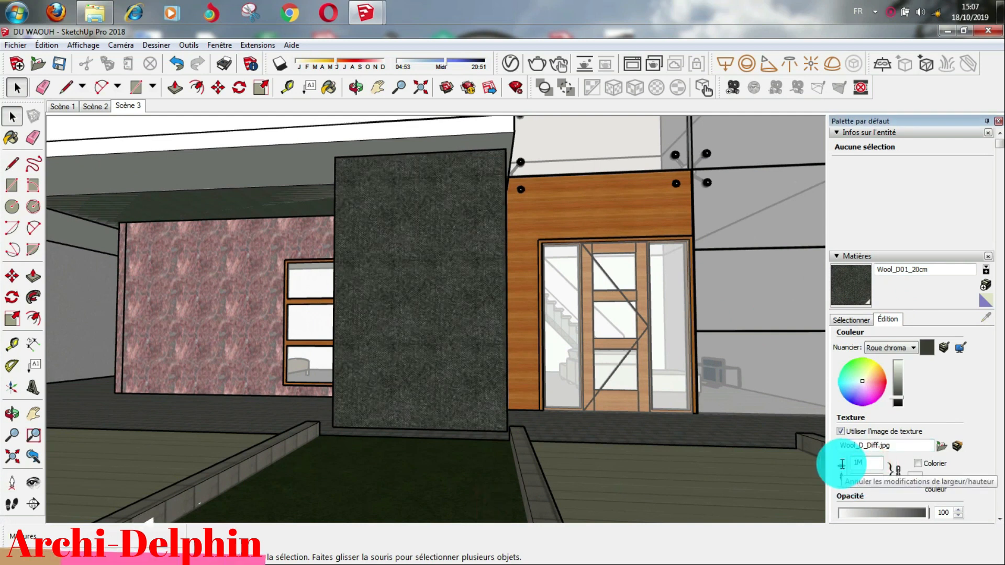
left_click(860, 460)
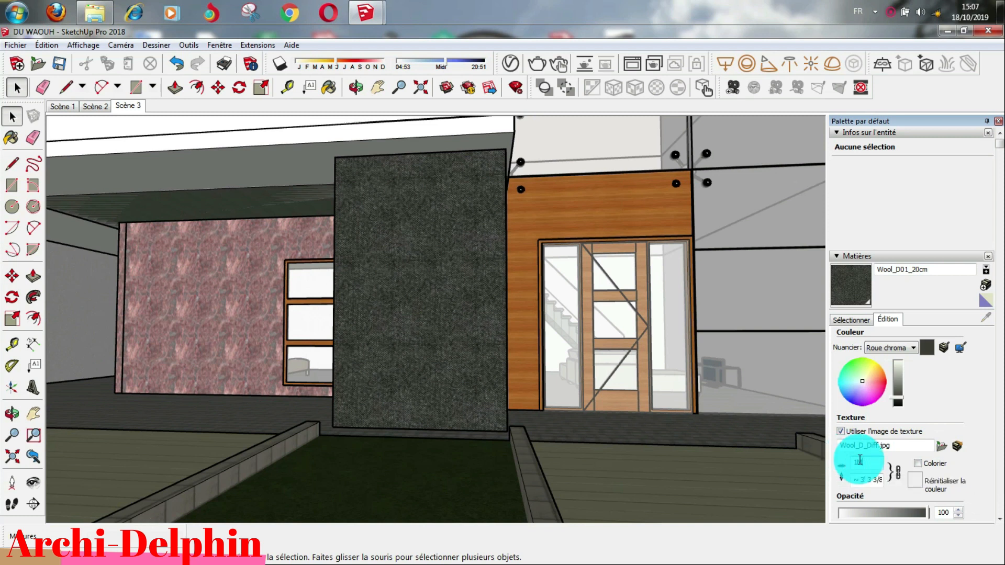
type("2m")
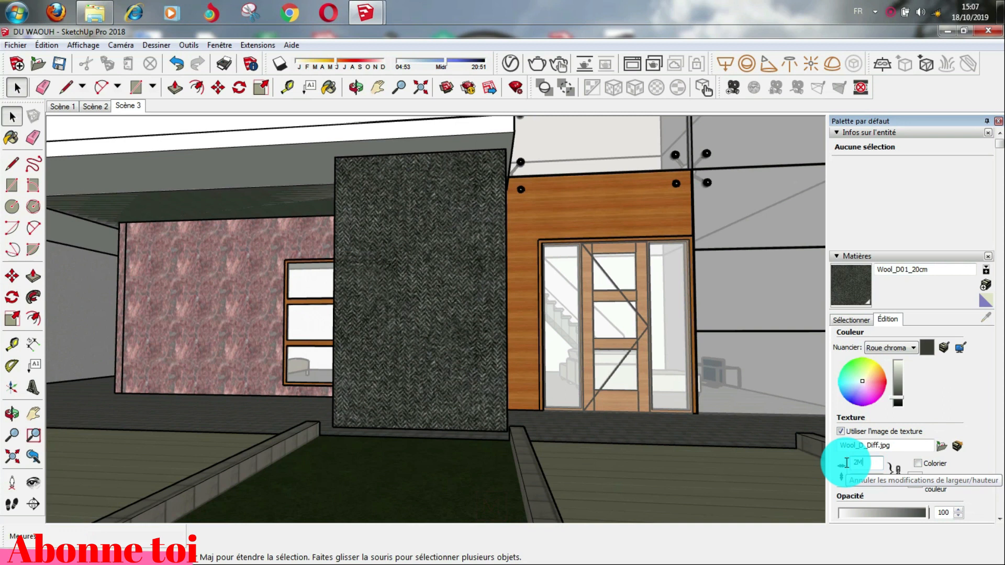
scroll(645, 385, "down", 3)
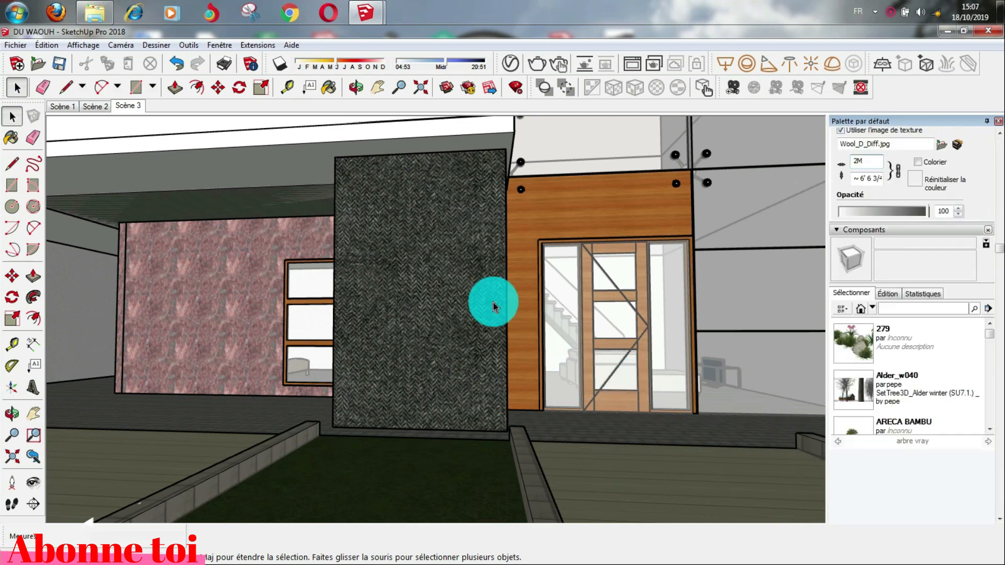
Step: Return to the Scène 3 view and sample the Marbre - Rose material from the ground-floor wall beside the window
left_click(127, 107)
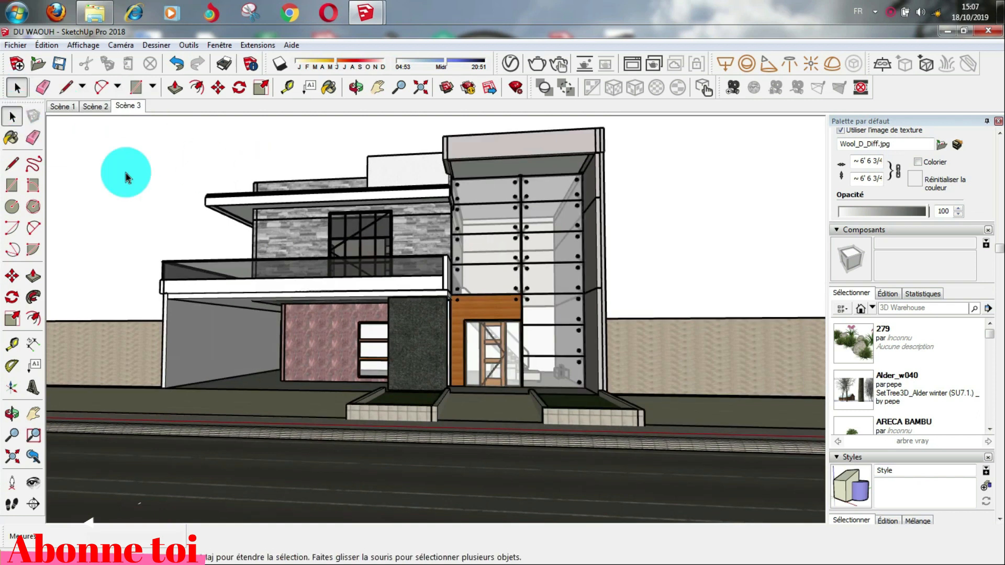
scroll(897, 309, "up", 3)
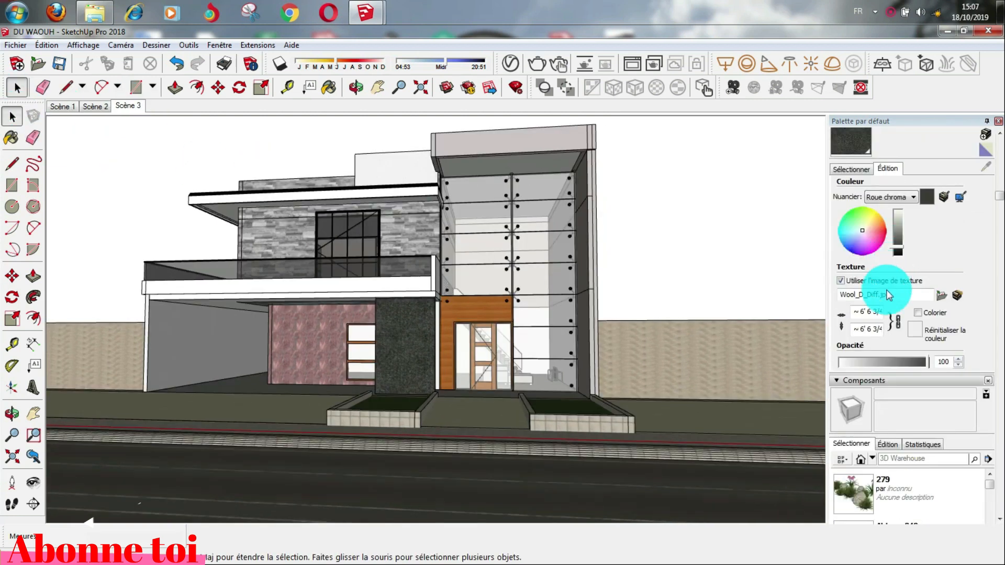
left_click(852, 169)
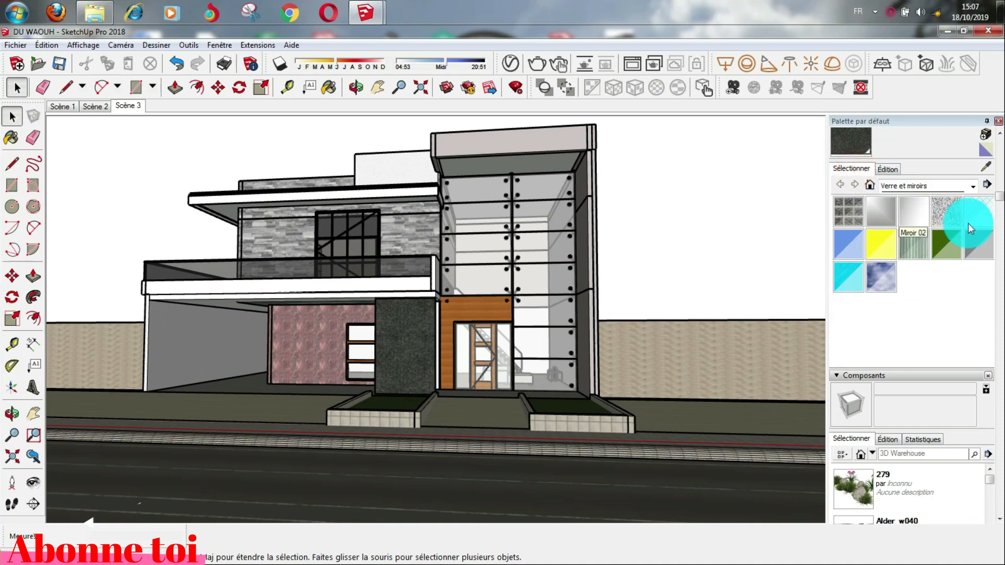
left_click(986, 167)
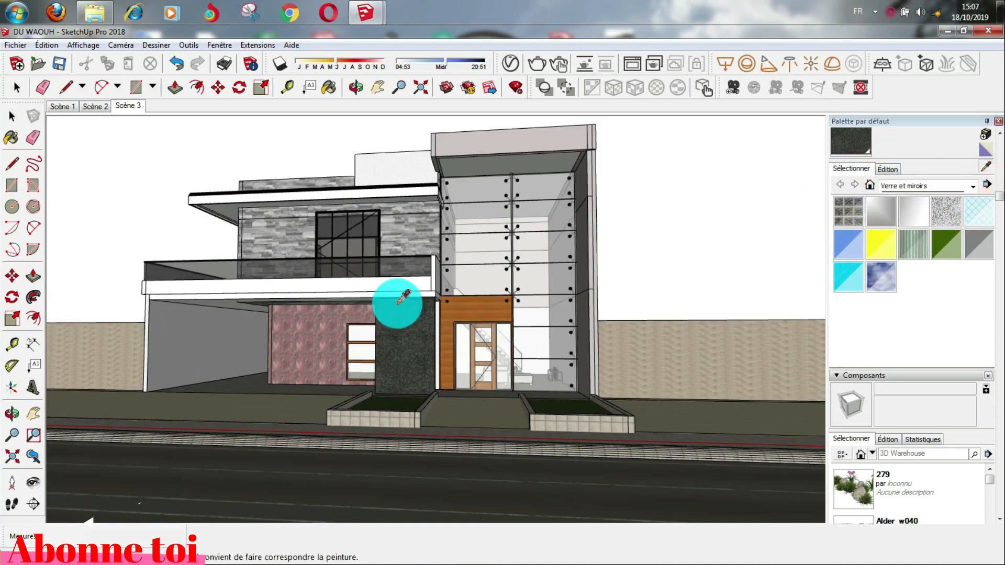
left_click(324, 319)
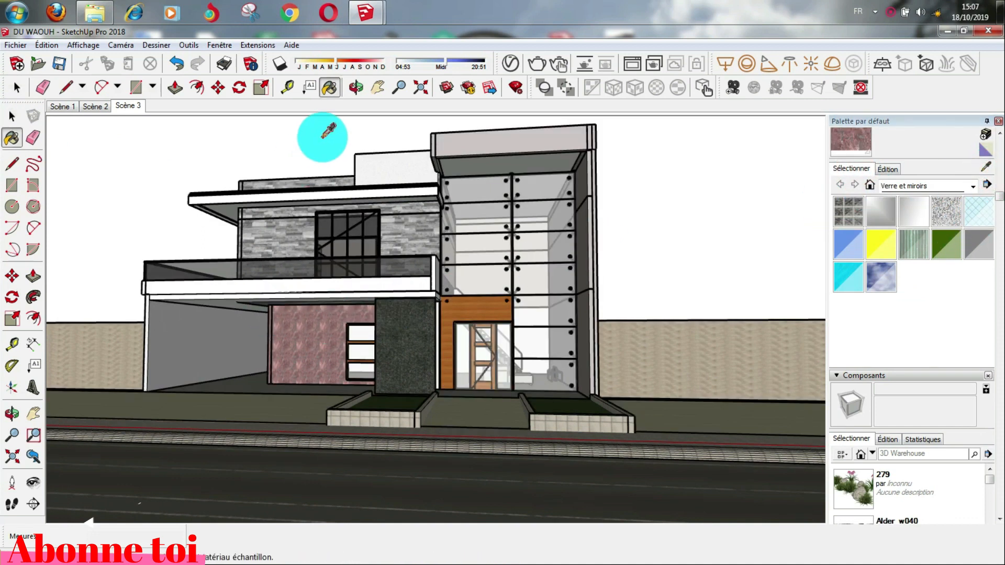
Step: Find Plastic Leather E01 Black 10cm in the V-Ray library's Plastic category and add it to the scene materials
left_click(507, 65)
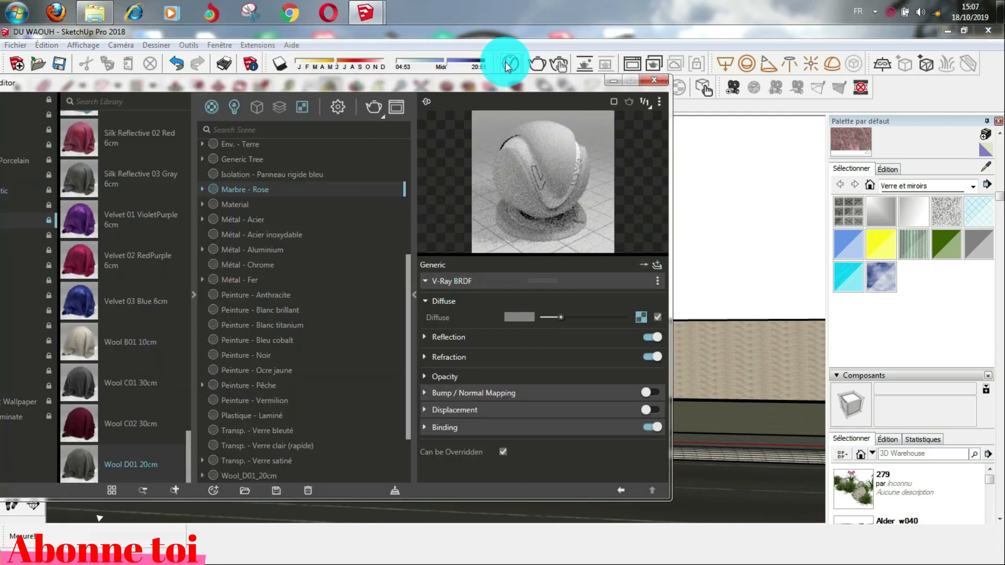
left_click_drag(164, 85, 313, 86)
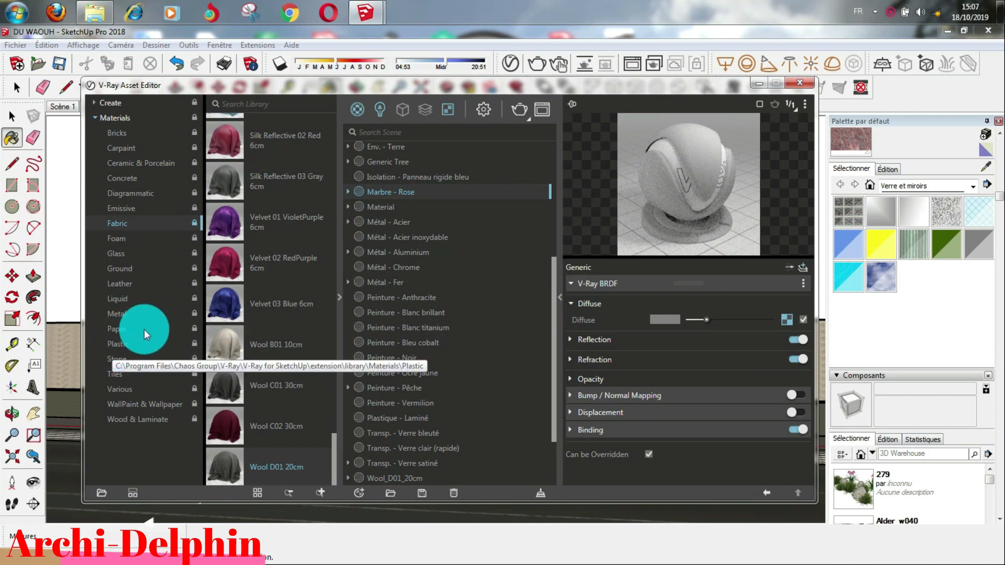
left_click(117, 343)
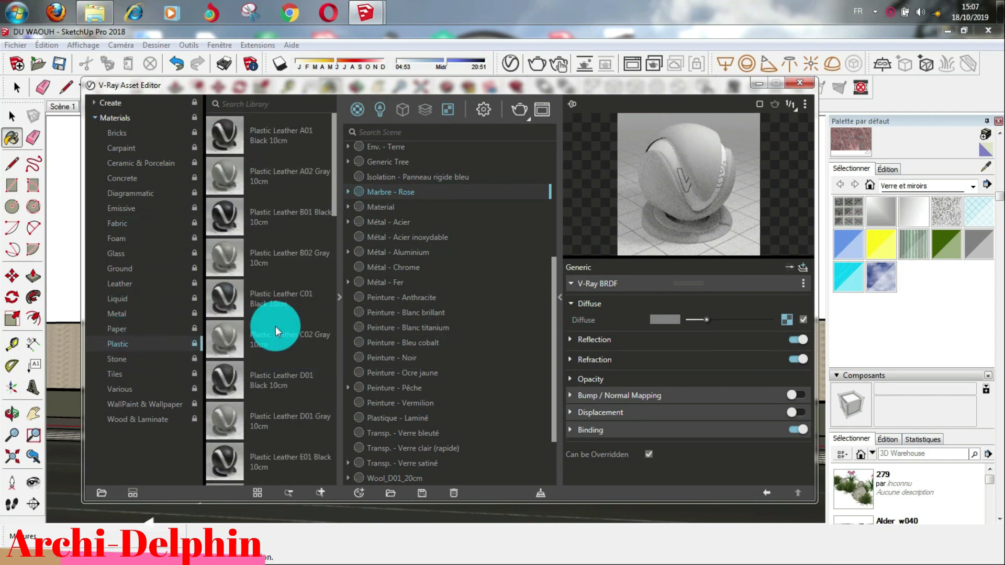
scroll(275, 325, "down", 9)
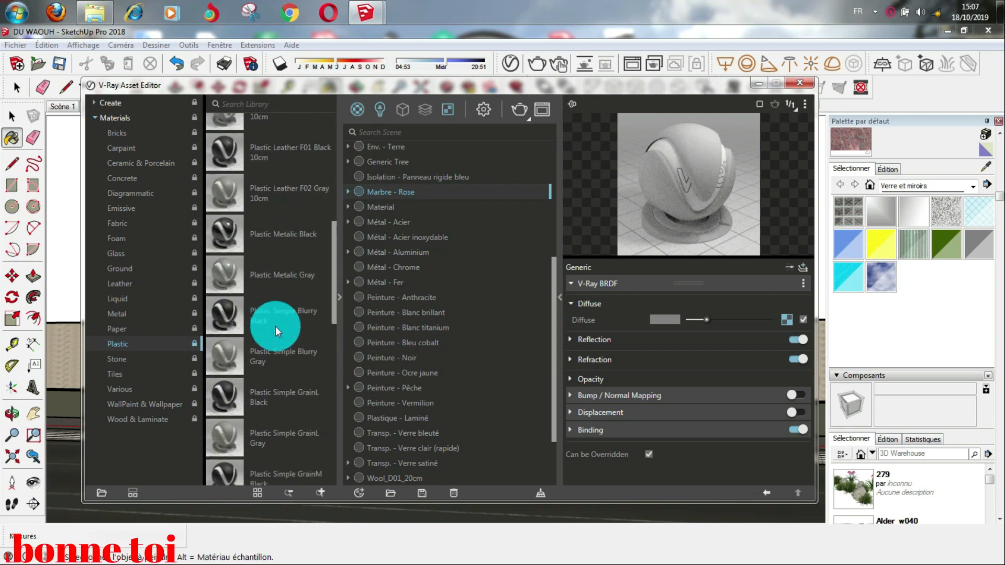
scroll(275, 325, "down", 10)
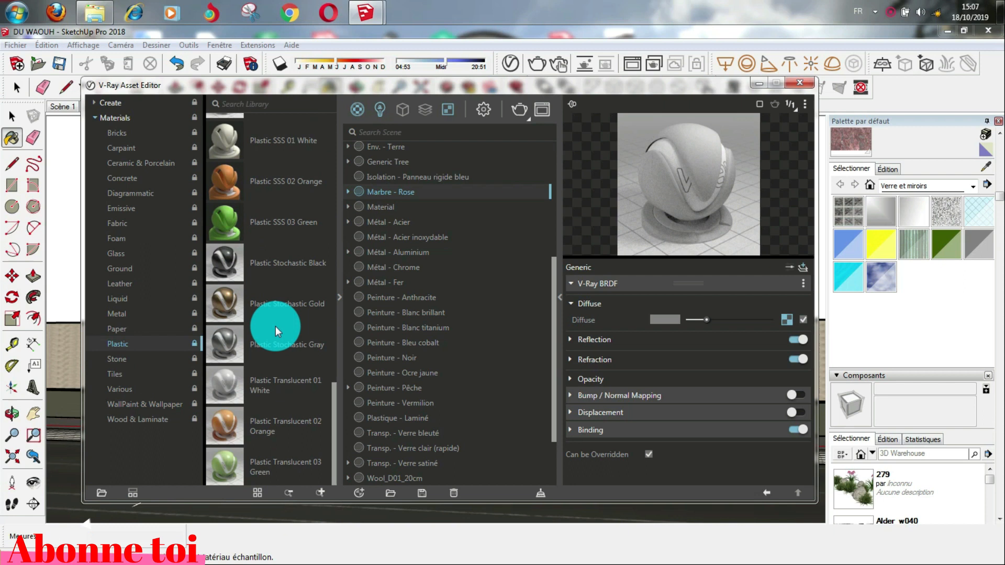
scroll(275, 326, "up", 3)
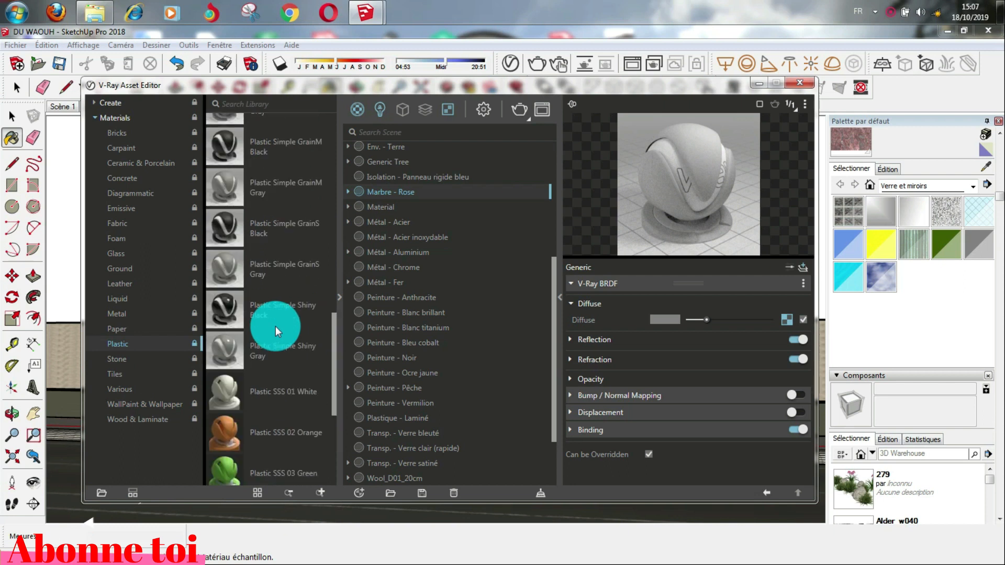
scroll(275, 325, "up", 5)
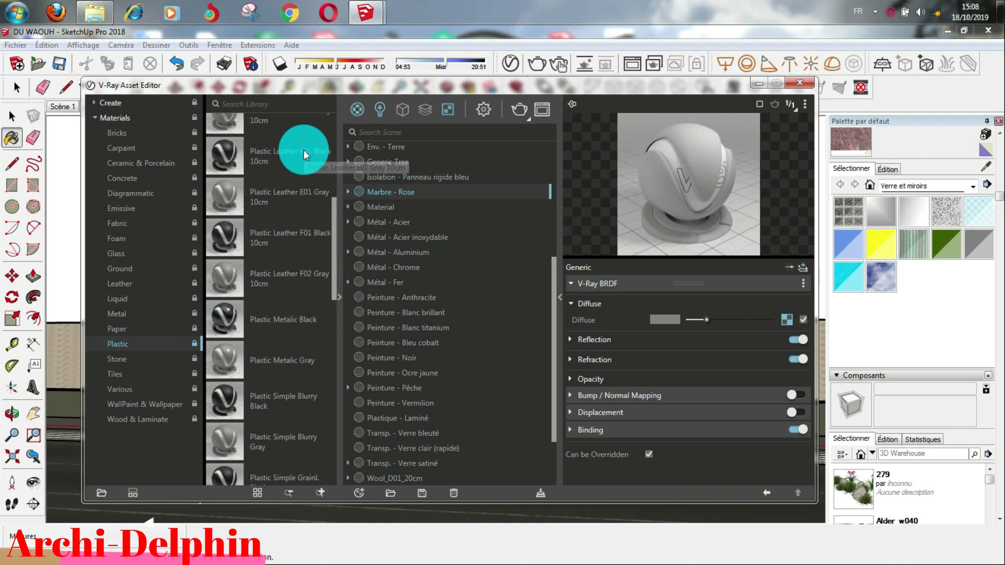
scroll(305, 155, "up", 1)
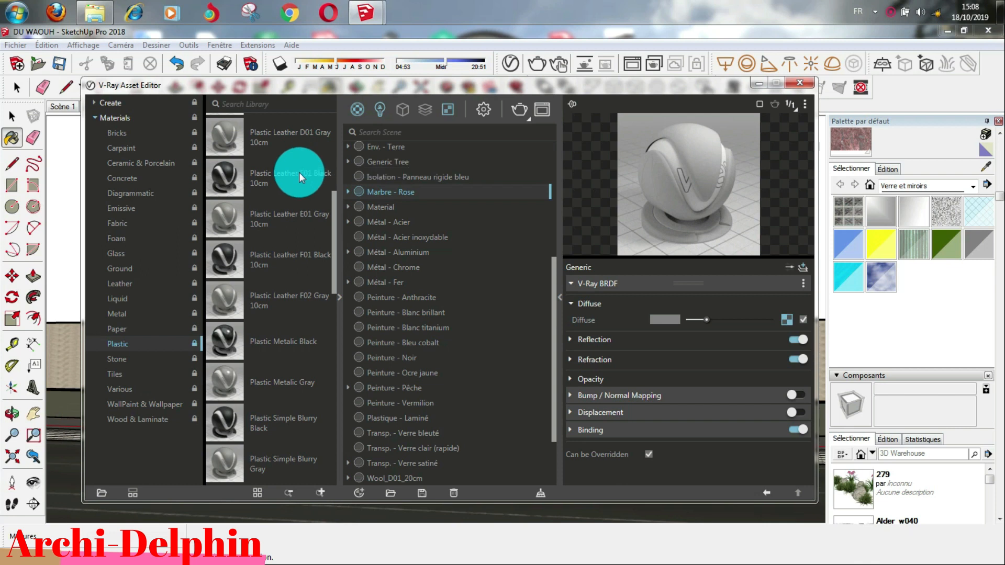
left_click_drag(295, 181, 428, 220)
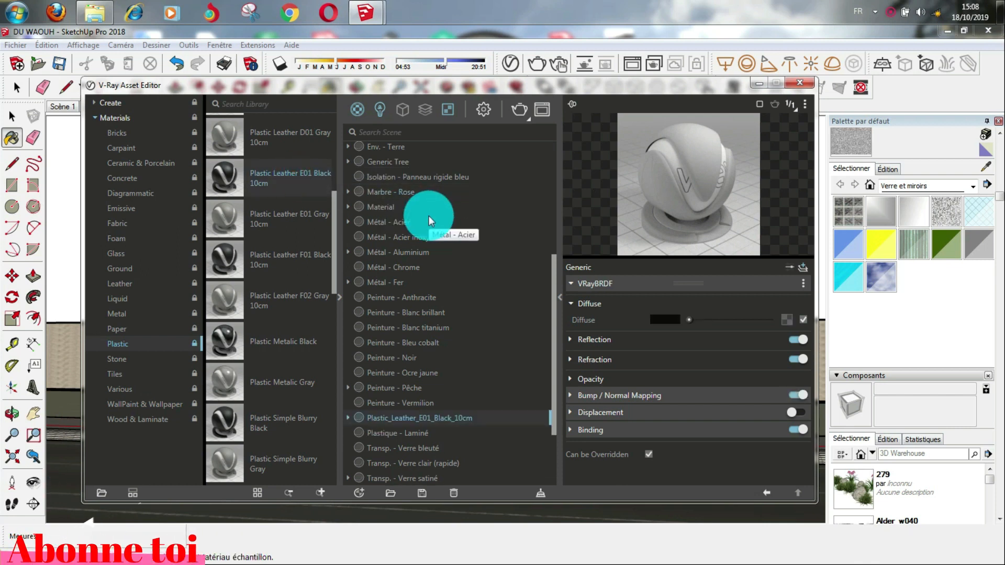
scroll(424, 260, "down", 3)
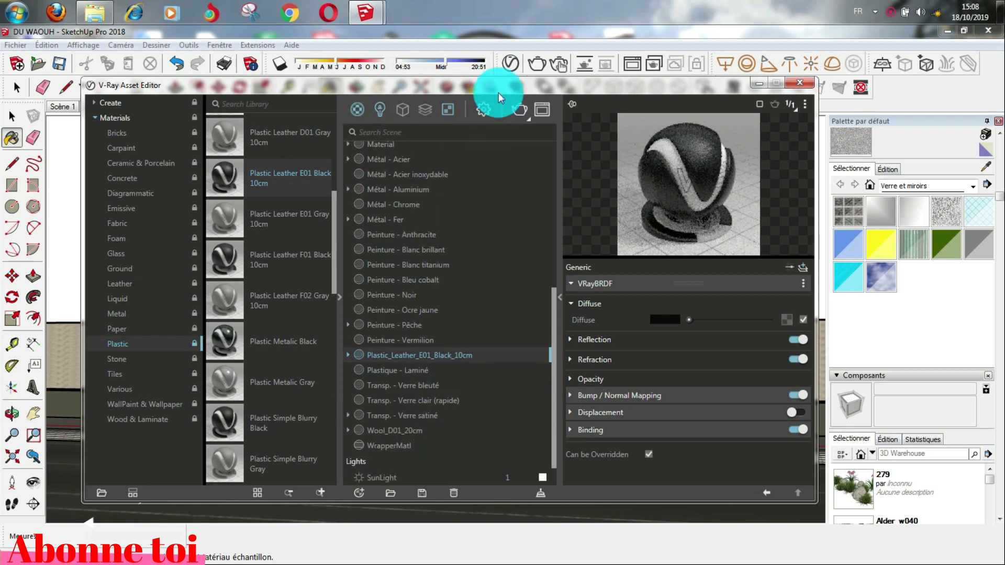
Step: Sample Marbre - Rose from the ground-floor wall again and select all objects in the scene that use it
mouse_move(498, 89)
left_mouse_down()
mouse_move(211, 221)
mouse_move(191, 366)
left_mouse_up()
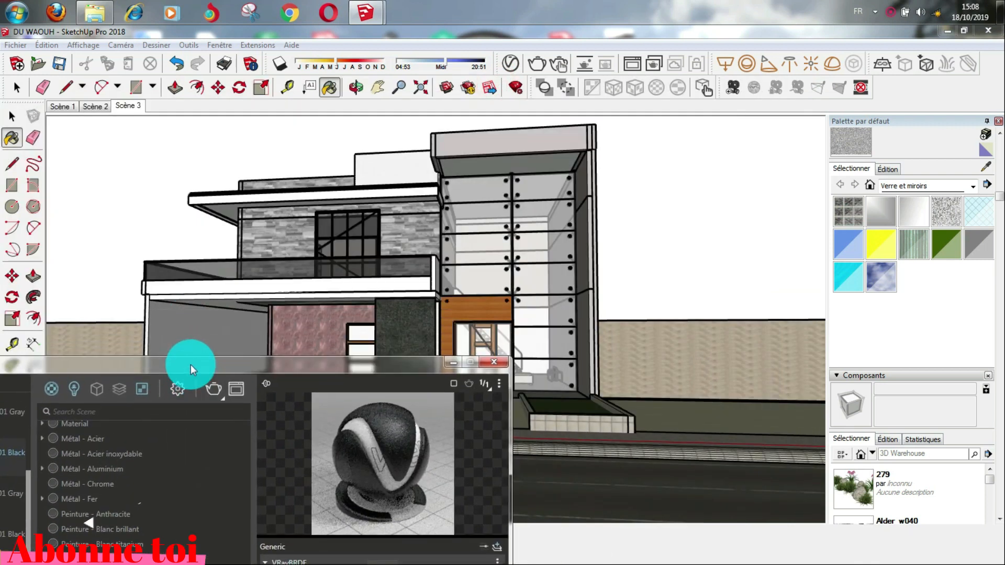
left_click(982, 166)
left_click(289, 314)
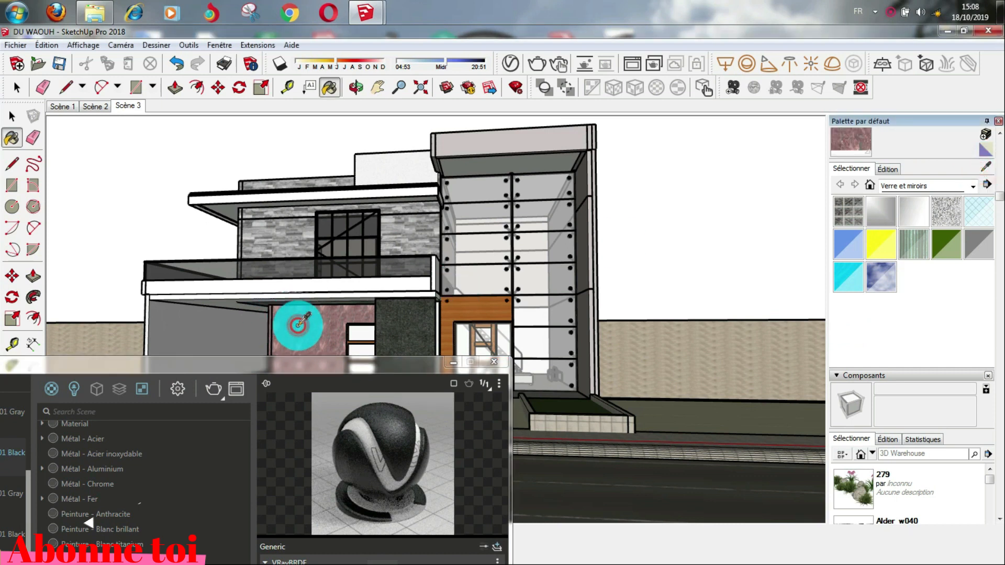
left_click(286, 364)
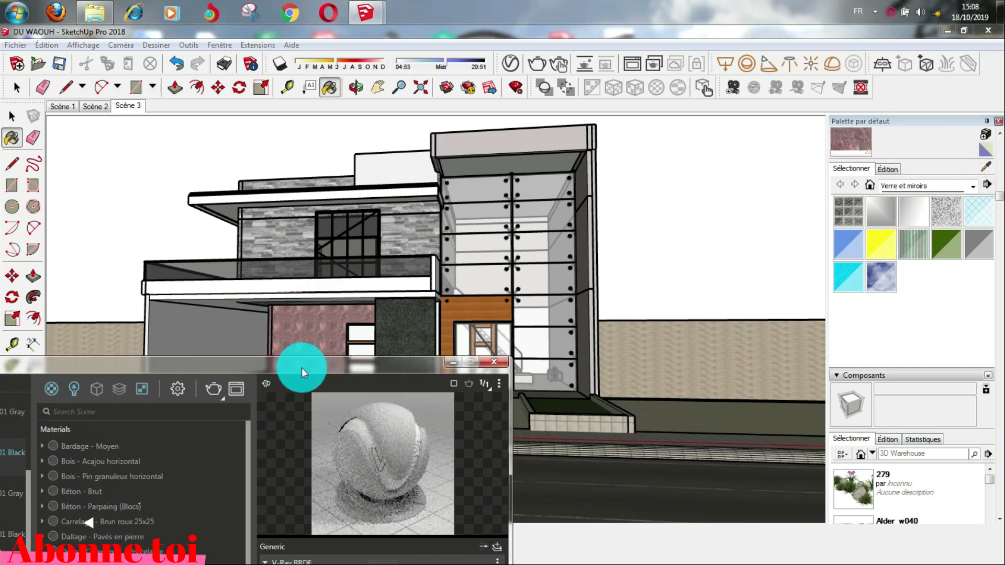
left_click_drag(302, 367, 326, 341)
left_click_drag(397, 276, 505, 109)
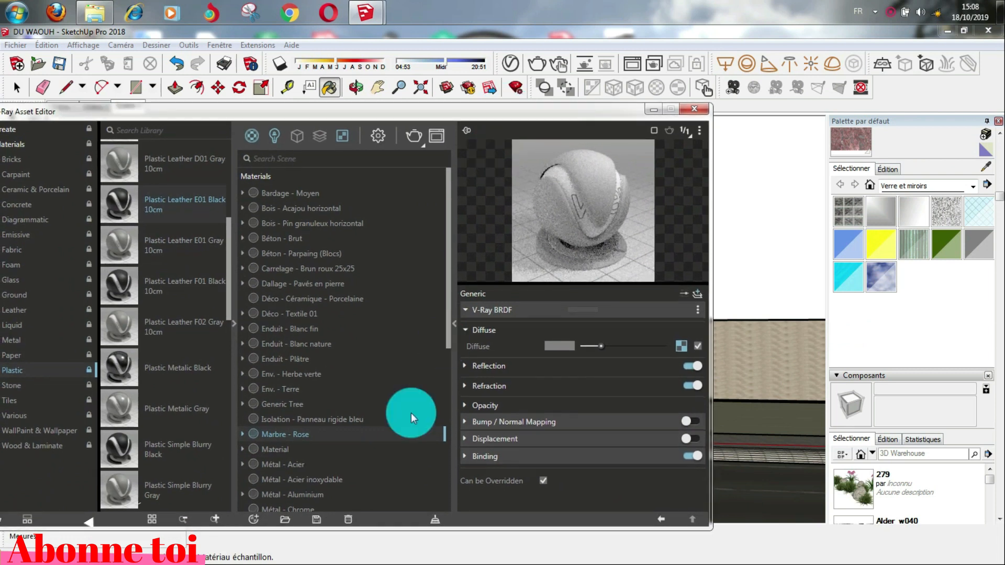
right_click(356, 434)
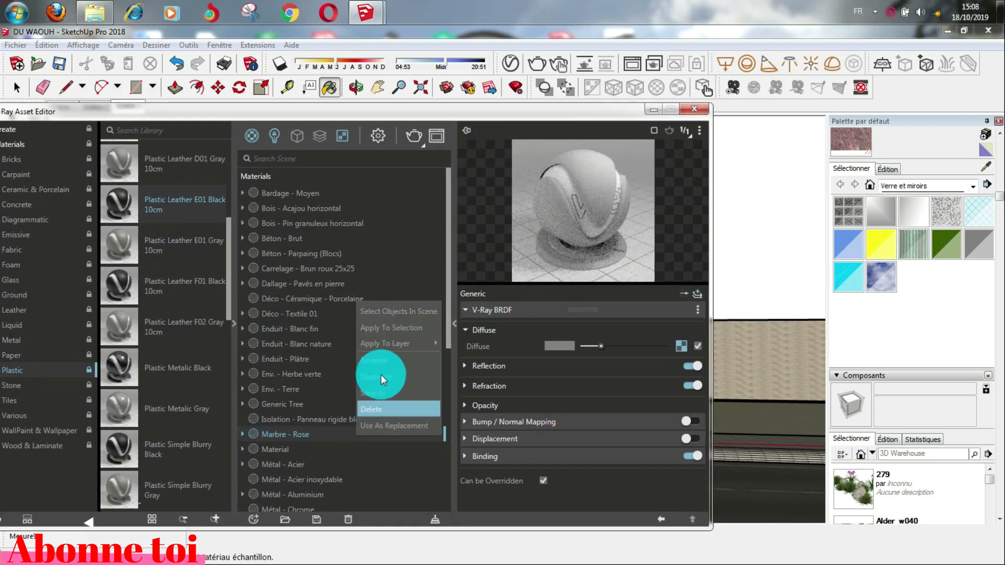
left_click(385, 308)
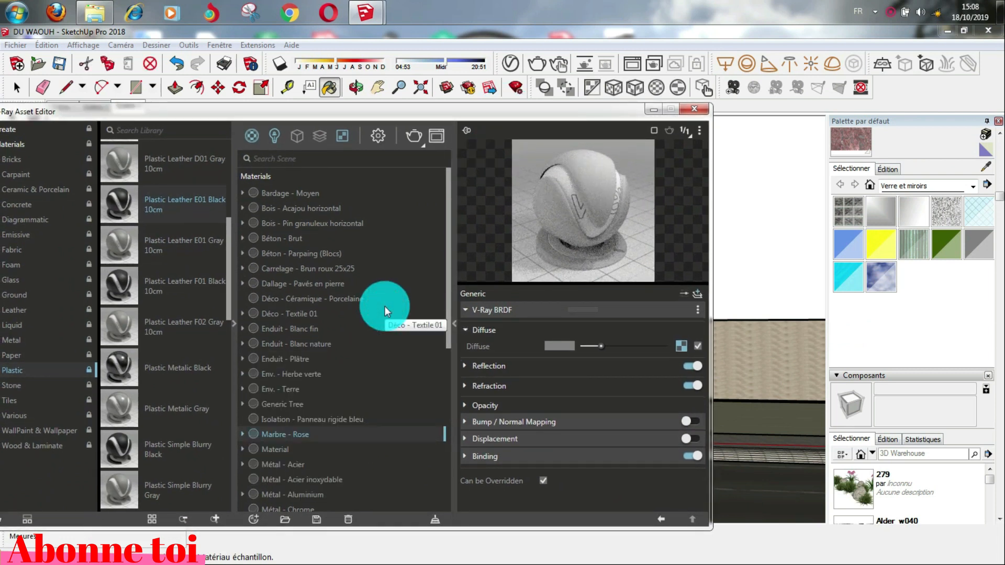
Step: Apply Plastic_Leather_E01_Black_10cm to the selected faces and minimise the V-Ray Asset Editor
scroll(319, 361, "down", 4)
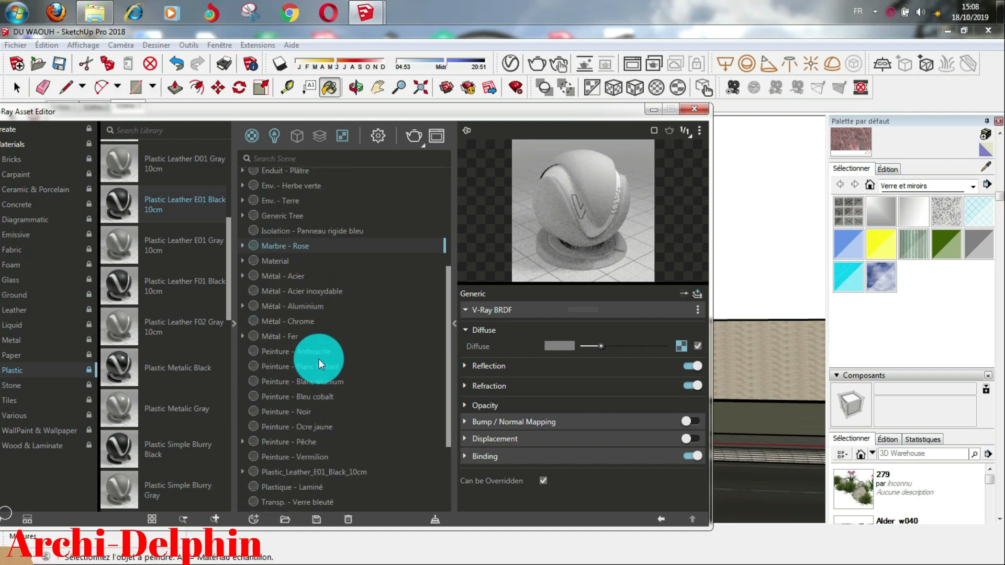
left_click(312, 472)
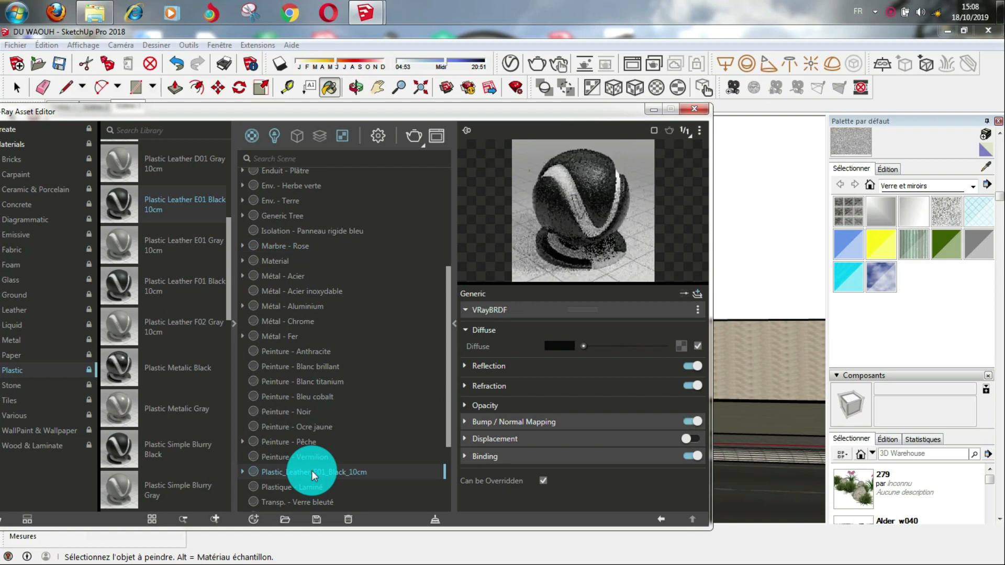
right_click(313, 473)
left_click(335, 365)
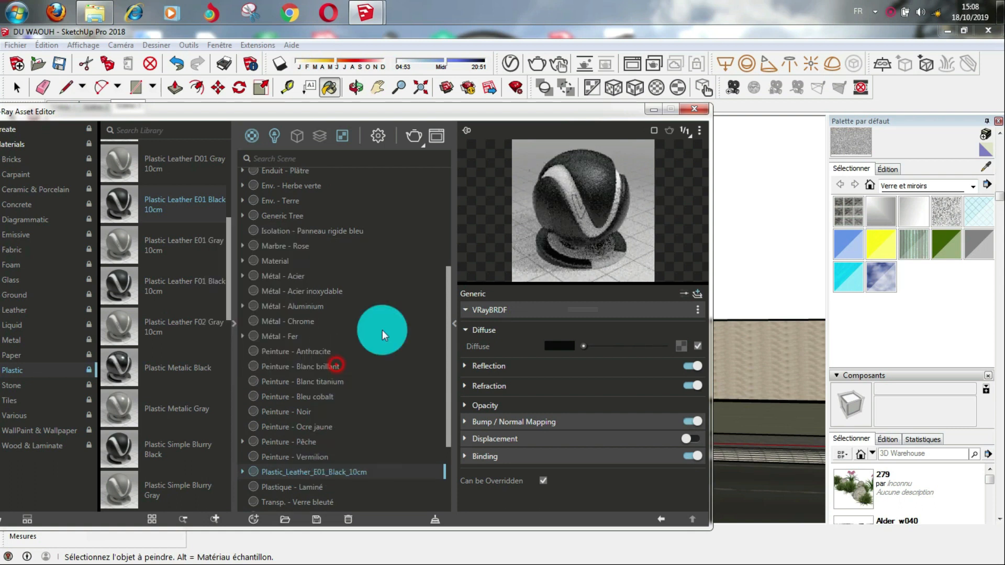
left_click(654, 109)
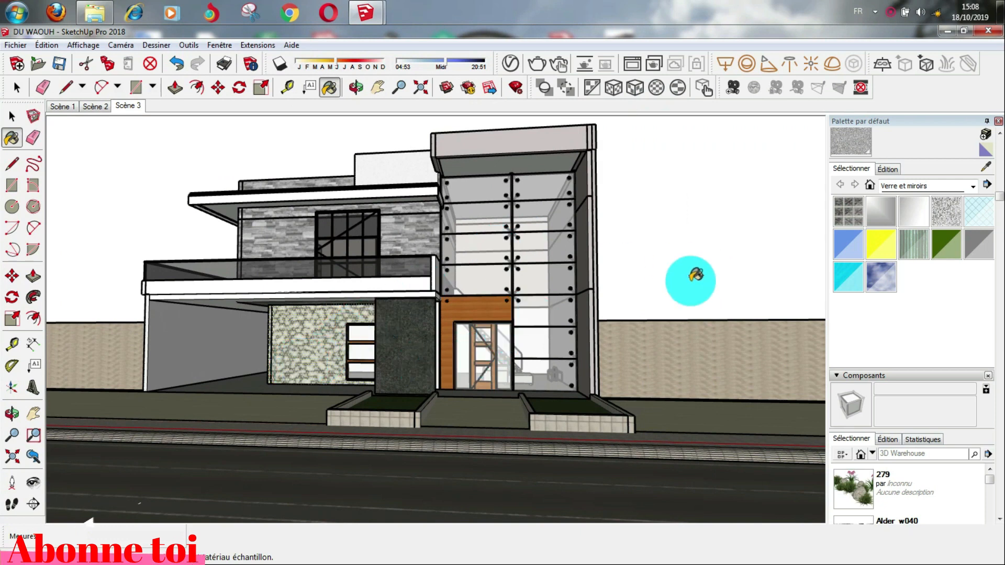
Step: Sample Bois - Acajou horizontal from the wooden entrance surround and bring up its settings in the V-Ray Asset Editor
left_click(985, 166)
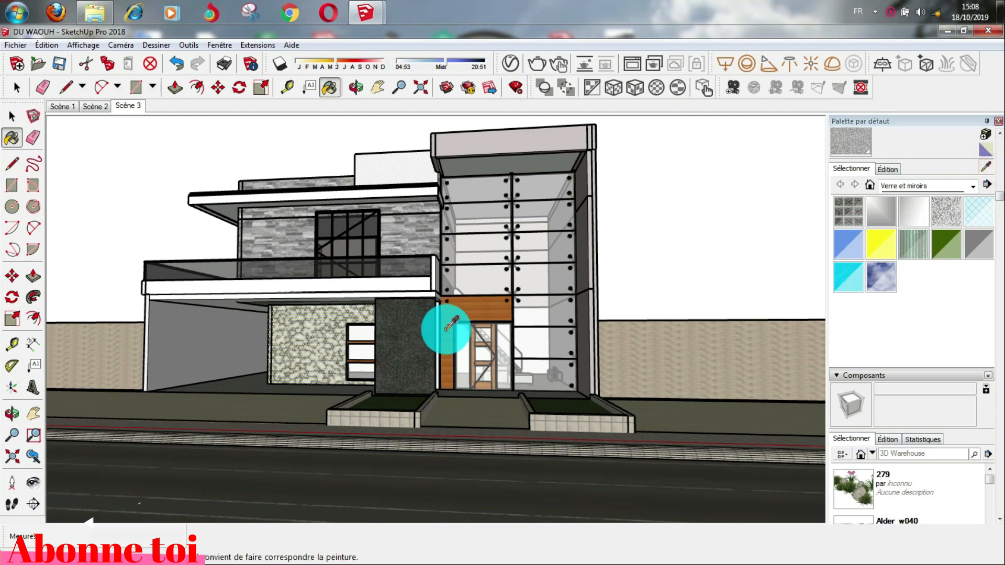
left_click(474, 301)
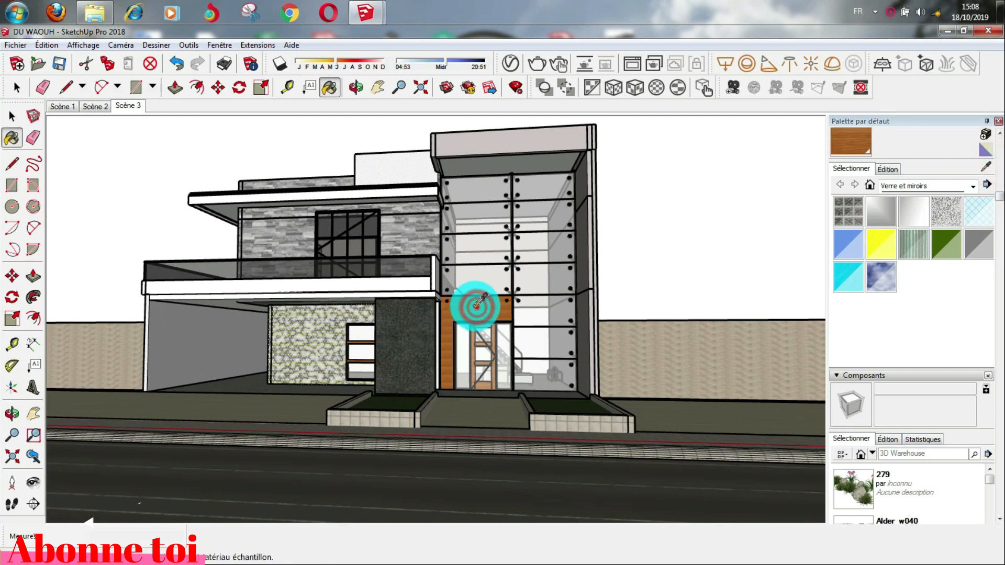
left_click(515, 65)
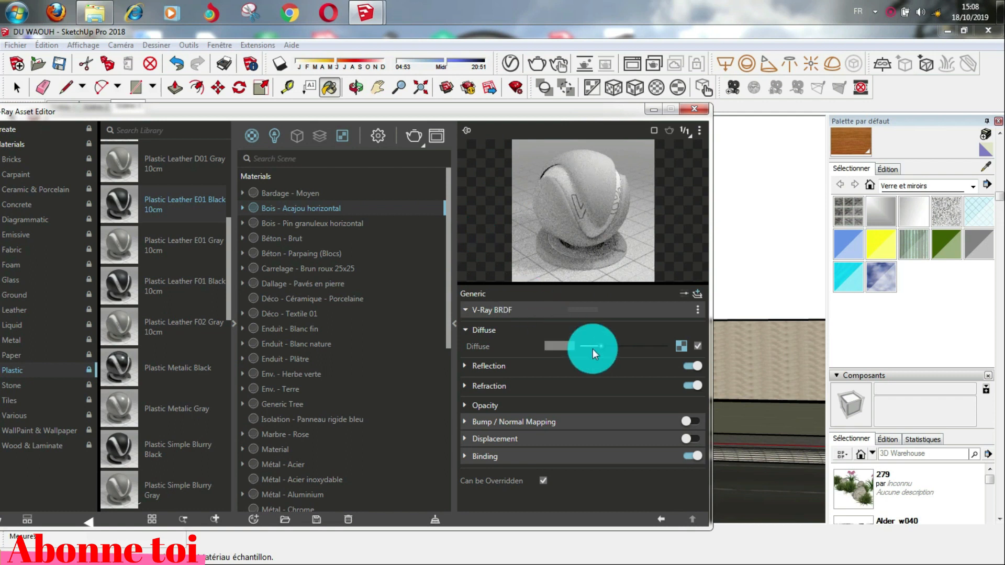
Step: Try a white refraction colour on Bois - Acajou horizontal and return it to black
left_click(698, 296)
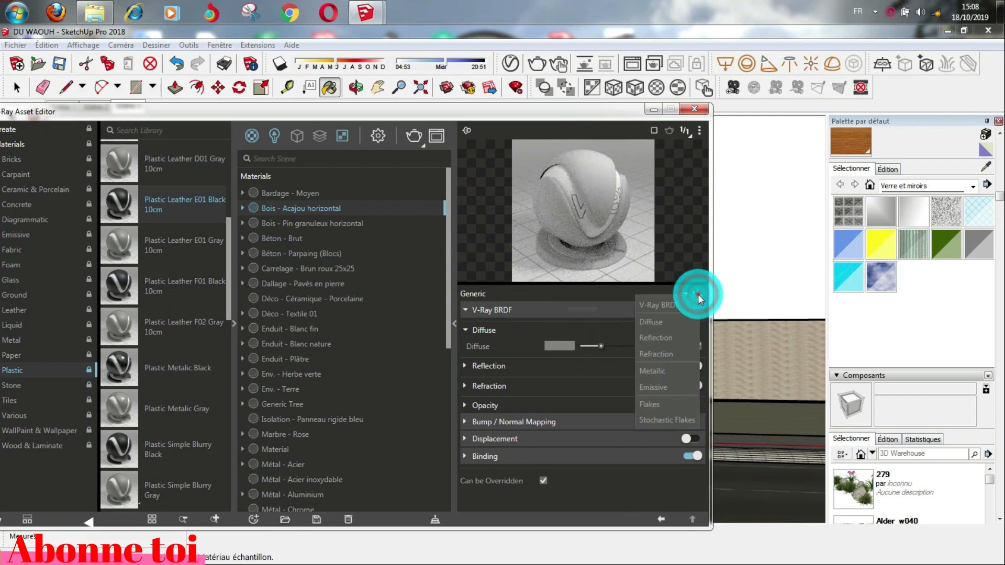
left_click(491, 389)
scroll(574, 361, "down", 2)
left_click_drag(588, 341, 684, 338)
scroll(588, 331, "up", 2)
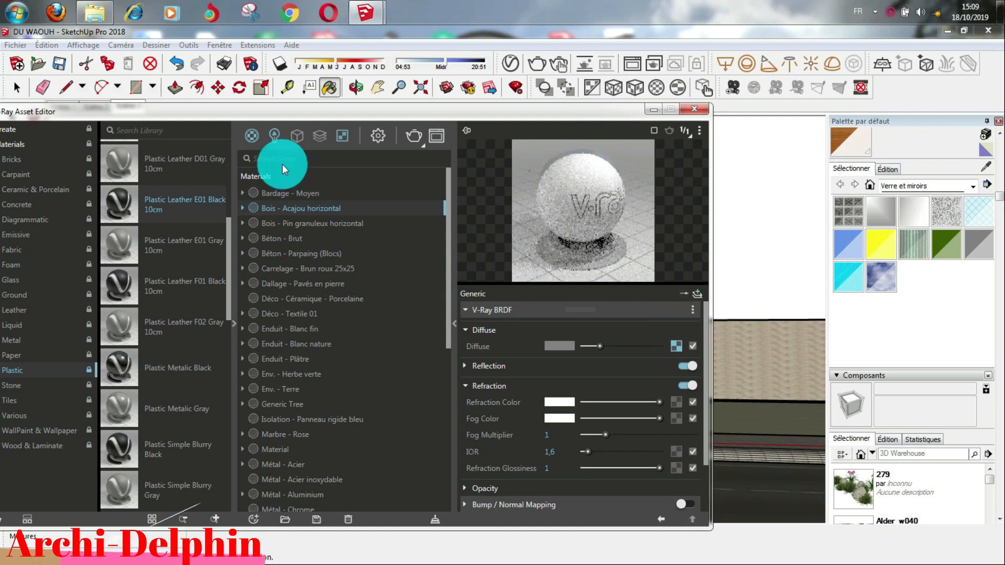
scroll(550, 318, "down", 2)
left_click_drag(655, 341, 676, 329)
Step: Add a Reflection layer to Bois - Acajou horizontal with Reflection IOR enabled at 2,1, and minimise the V-Ray Asset Editor
left_click(467, 306)
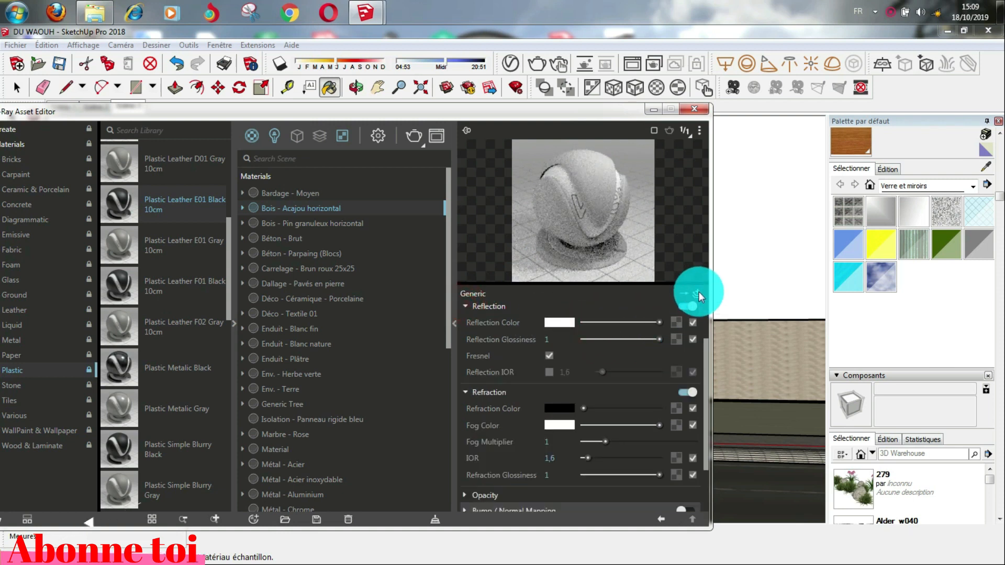
left_click(697, 294)
left_click(661, 333)
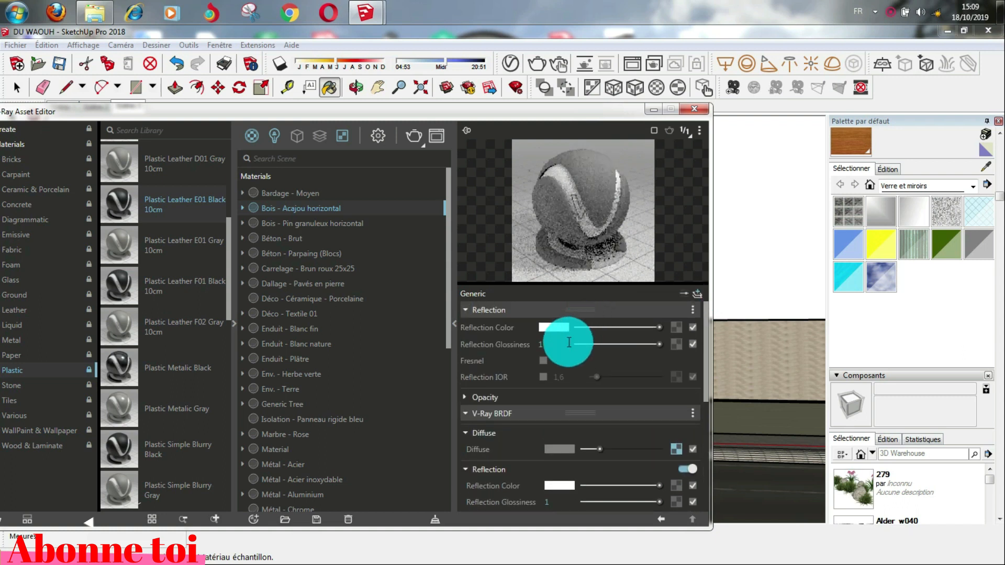
left_click(543, 376)
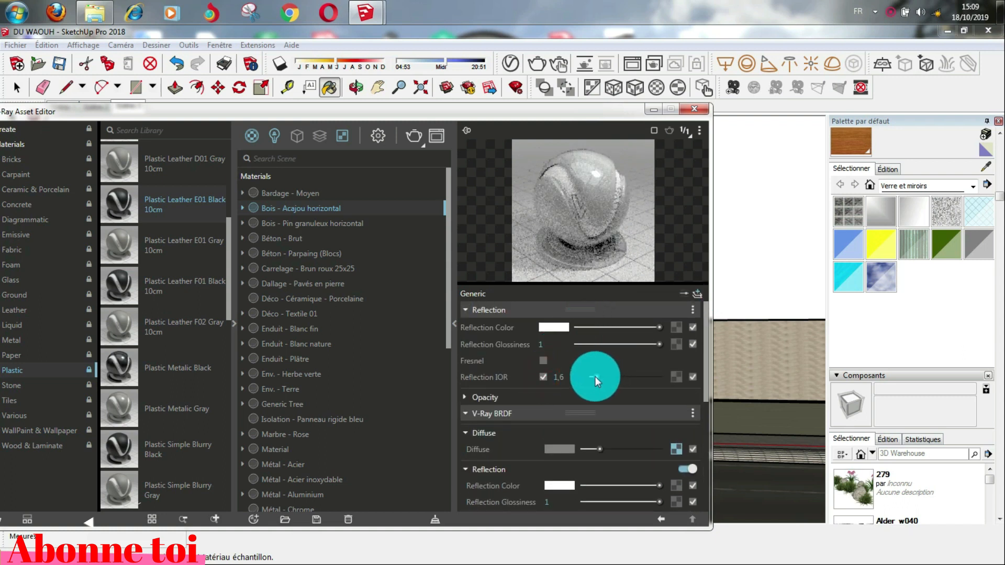
left_click_drag(596, 376, 599, 375)
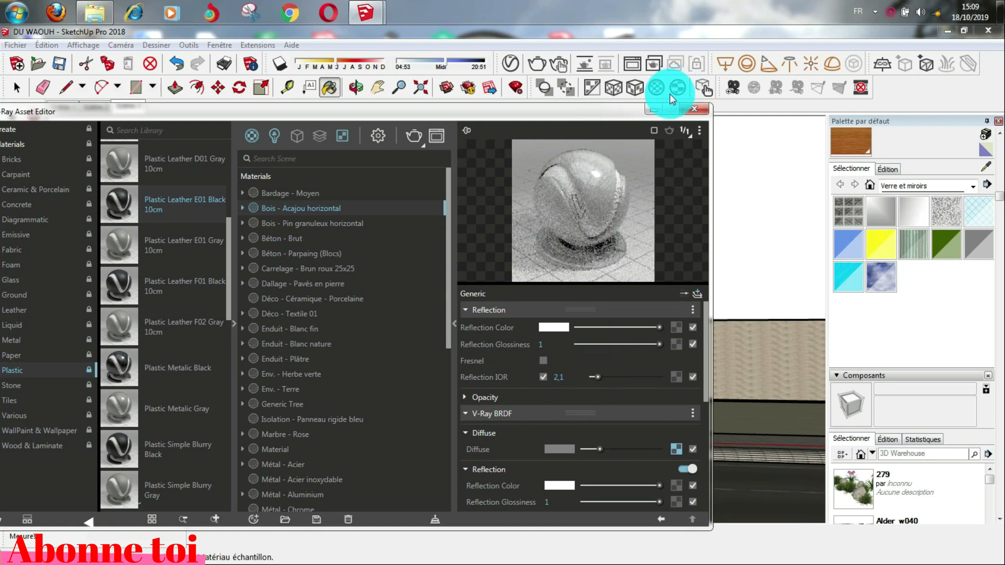
left_click(654, 111)
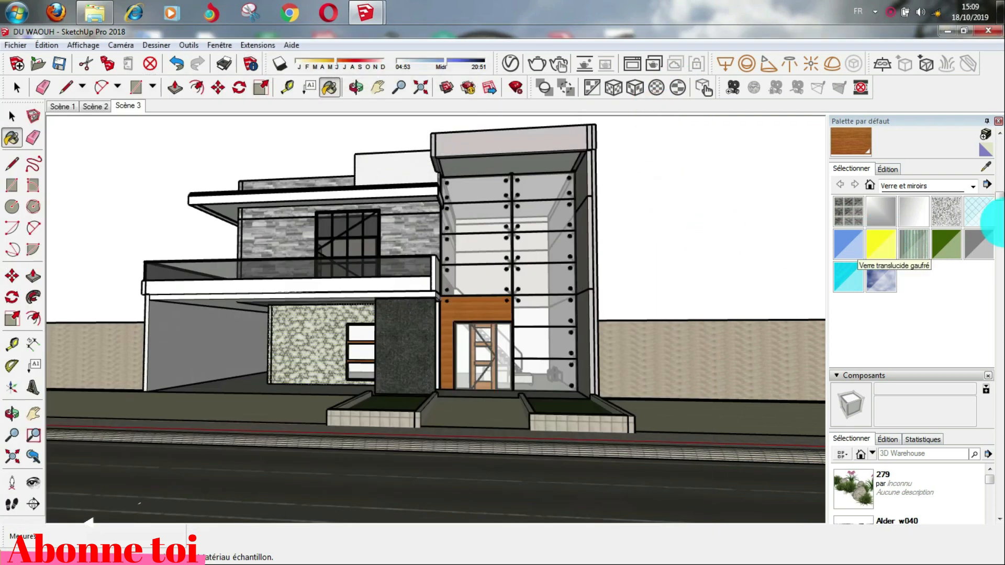
Step: Sample Transp. - Verre clair (rapide) from the tall glass facade and bring up its settings in the V-Ray Asset Editor
left_click(987, 167)
left_click(543, 277)
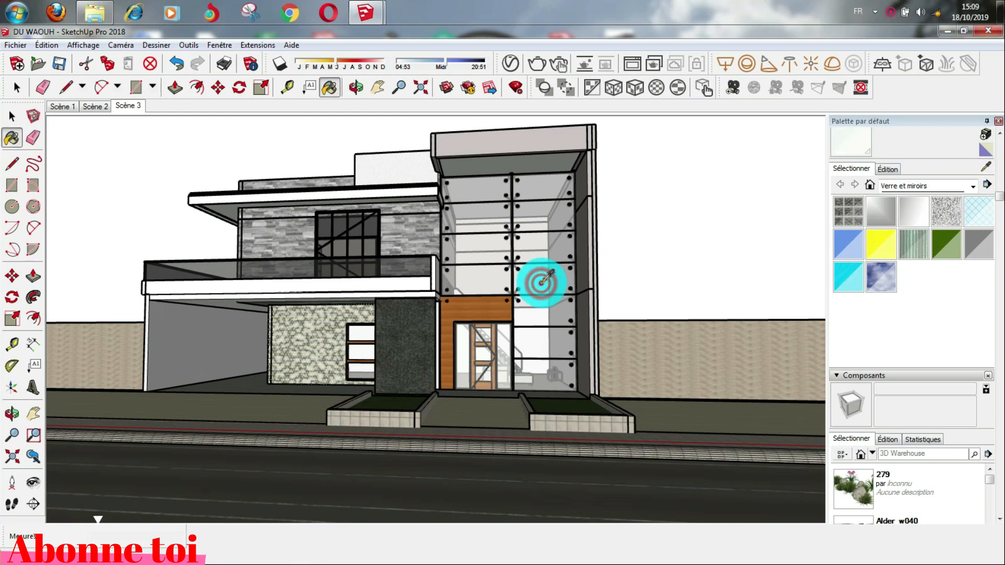
left_click(494, 87)
left_click(511, 70)
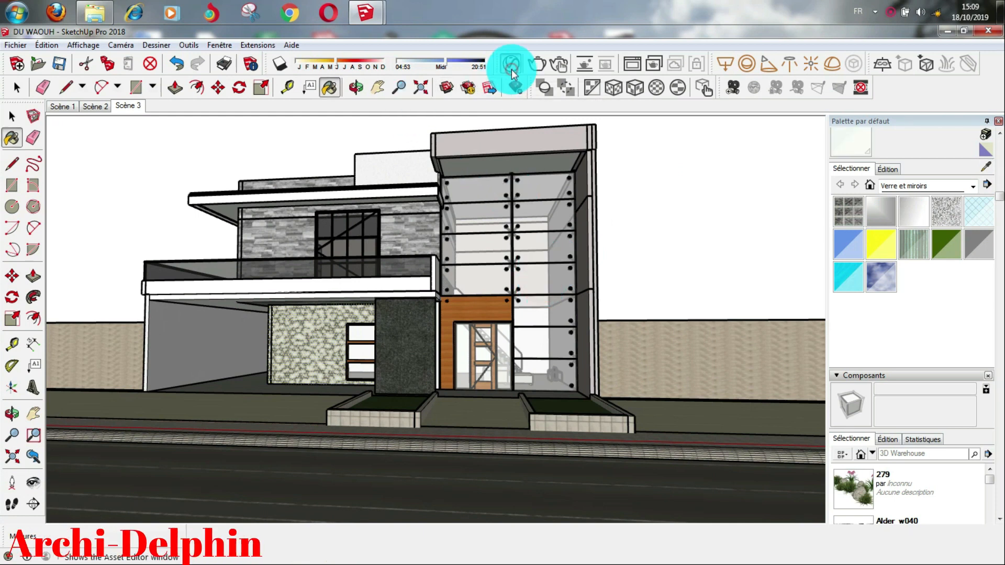
left_click_drag(541, 109, 519, 33)
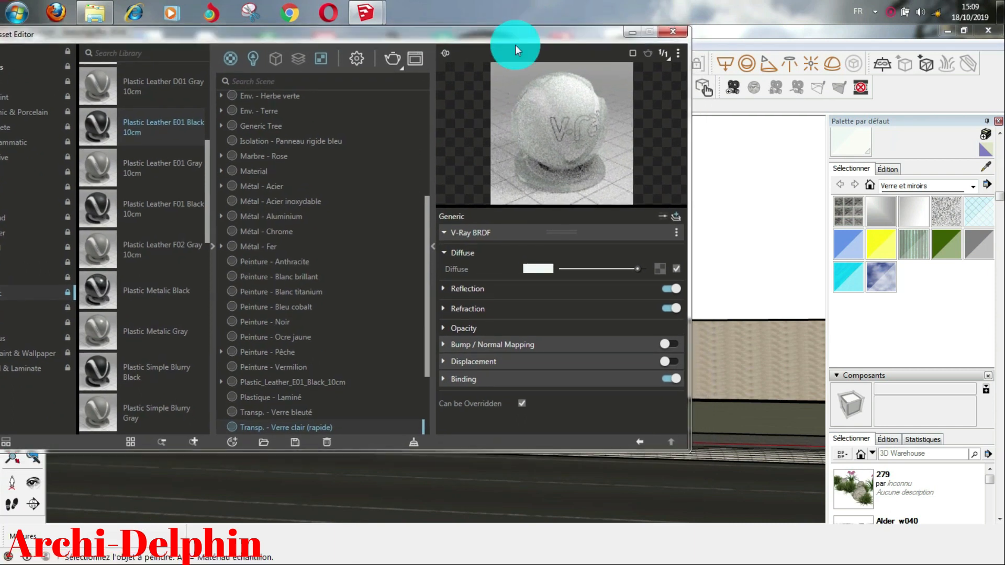
Step: Set the refraction colour of Transp. - Verre clair (rapide) to white and its refraction IOR to 15,09
left_click(444, 306)
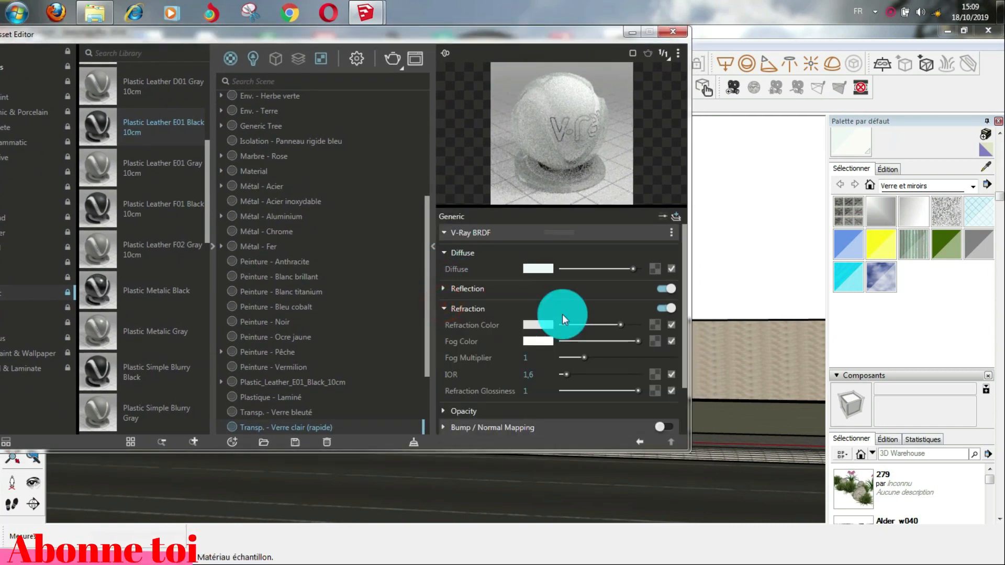
left_click_drag(620, 324, 643, 325)
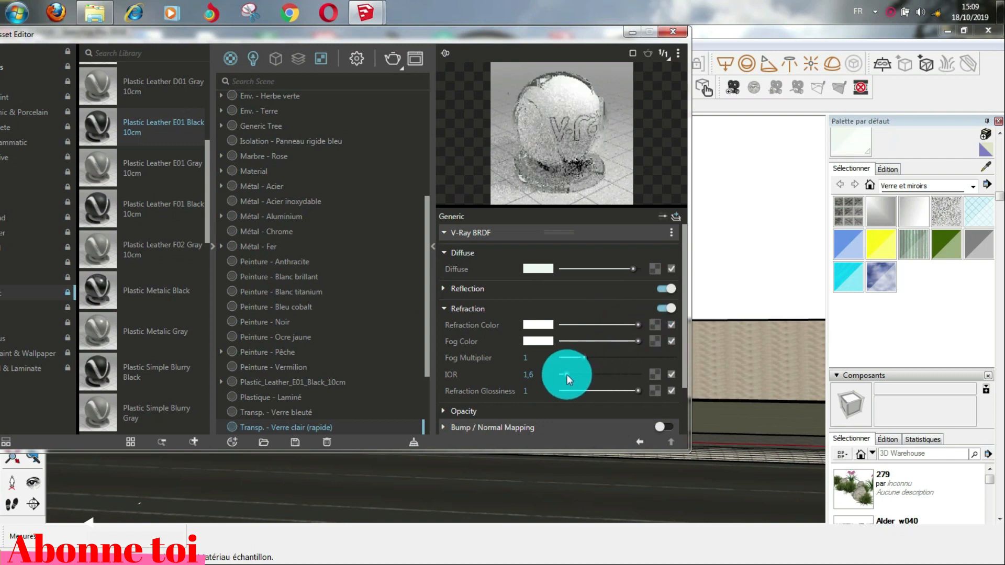
left_click_drag(567, 374, 573, 374)
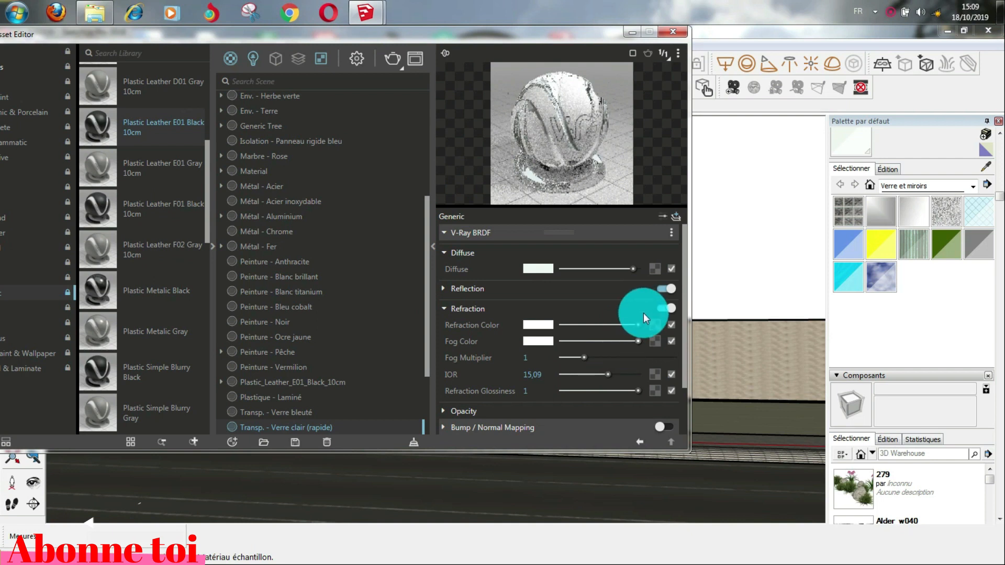
Step: Add a Reflection layer to Transp. - Verre clair (rapide) with Reflection IOR enabled at 13,06
left_click(676, 217)
left_click(637, 257)
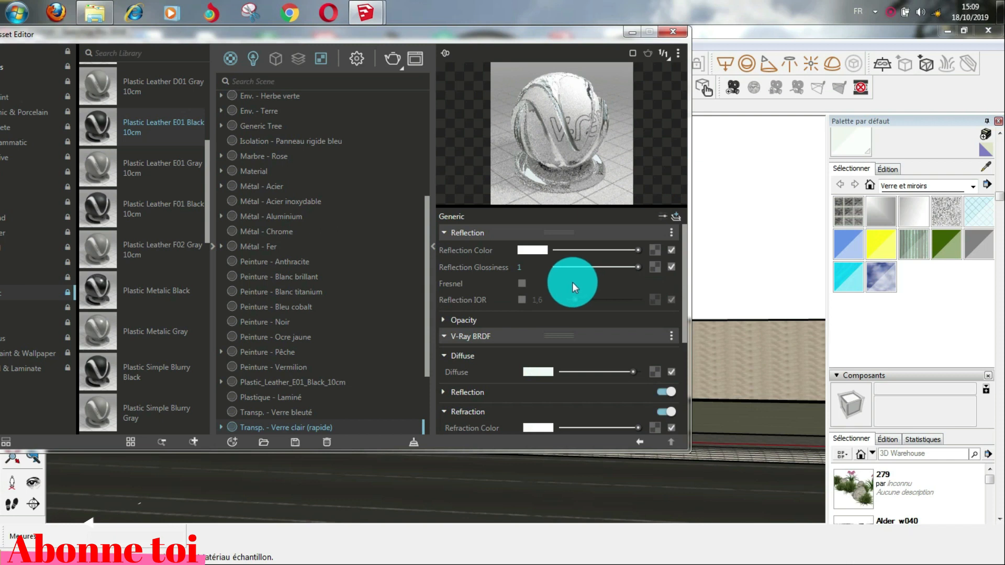
left_click(521, 300)
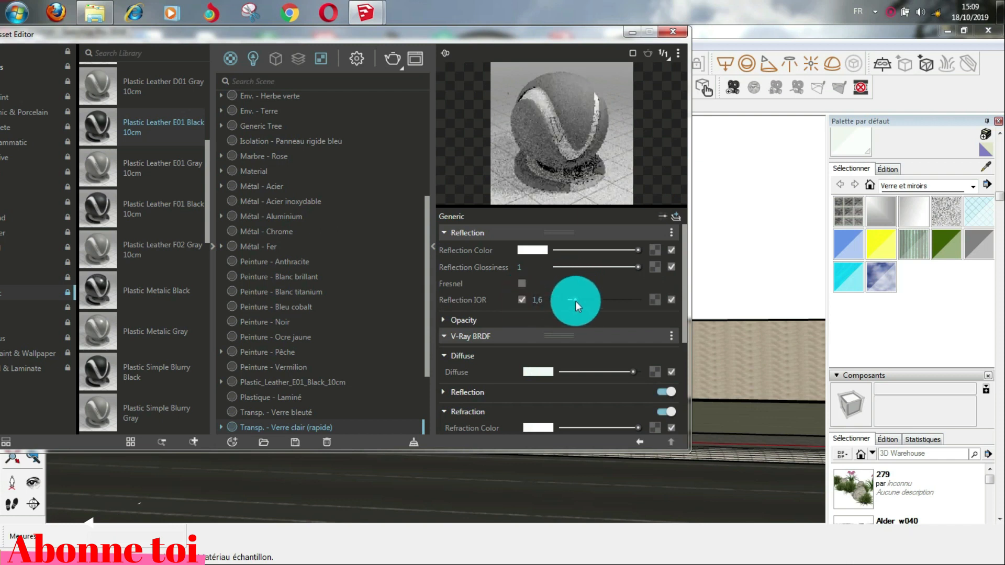
left_click_drag(576, 300, 606, 300)
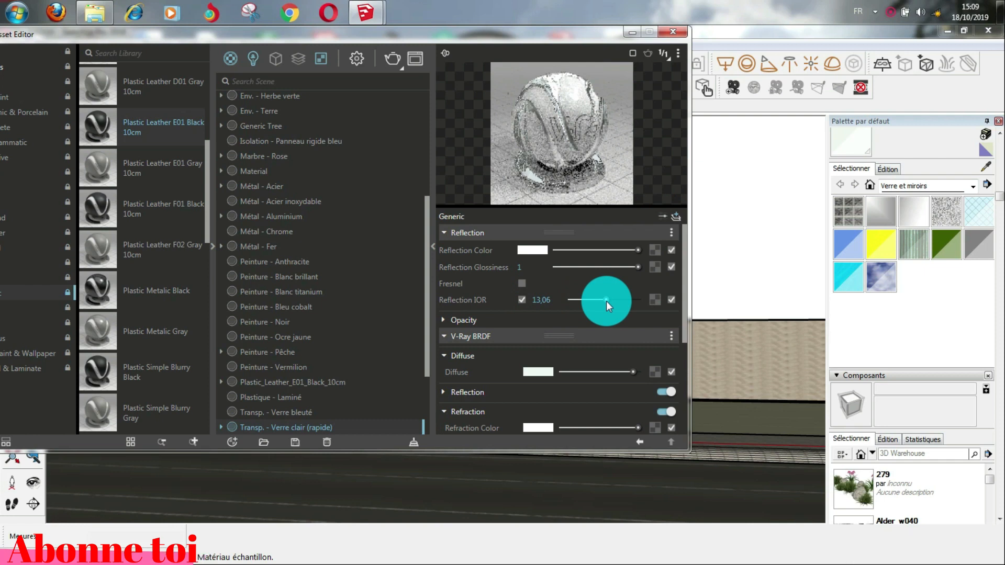
Step: Set the V-Ray BRDF reflection of the clear glass to white with Reflection IOR enabled at 5,49, and minimise the V-Ray Asset Editor
scroll(606, 300, "down", 1)
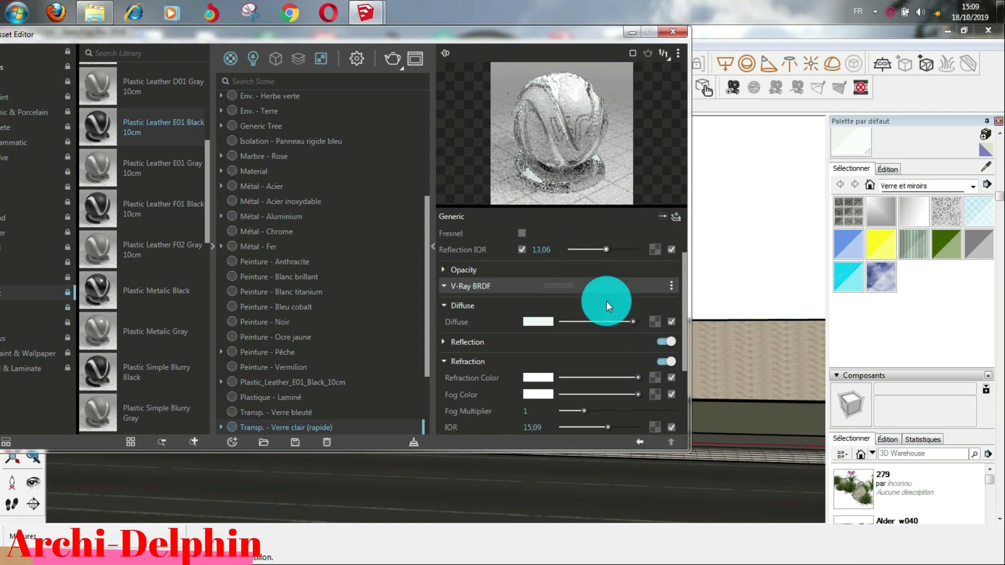
scroll(606, 300, "down", 2)
left_click(444, 230)
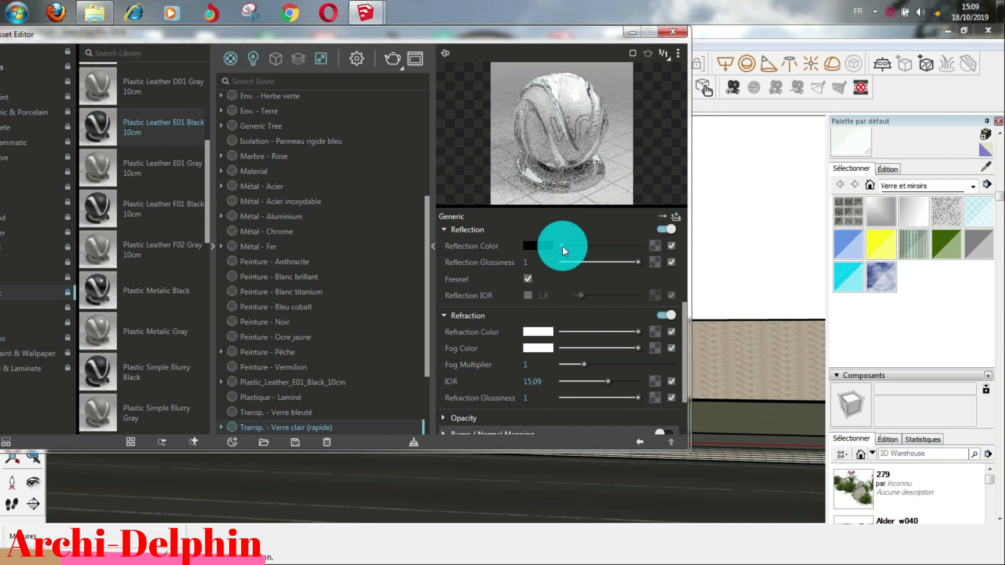
left_click_drag(562, 247, 656, 243)
left_click(527, 296)
left_click(583, 296)
left_click_drag(586, 296, 590, 296)
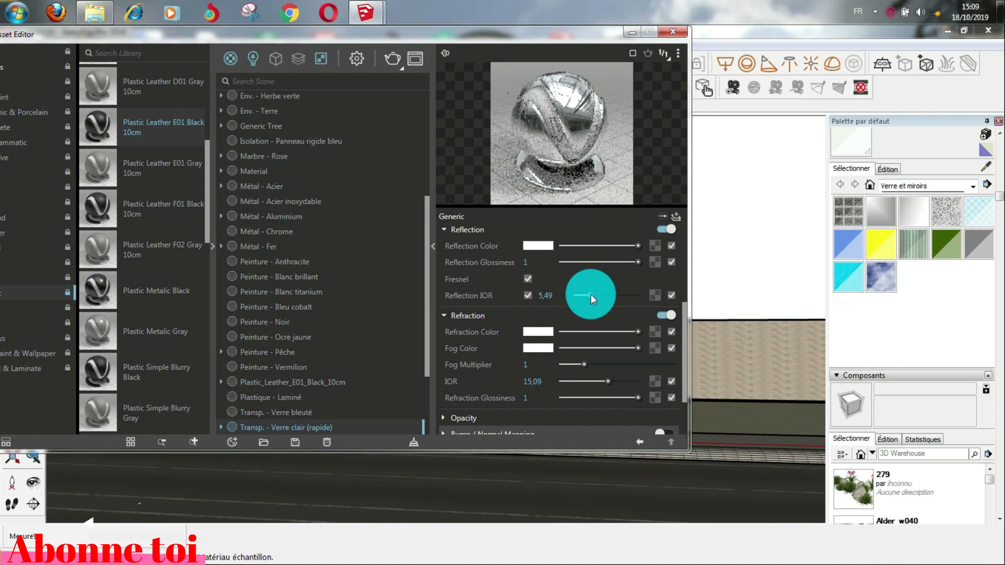
left_click(630, 32)
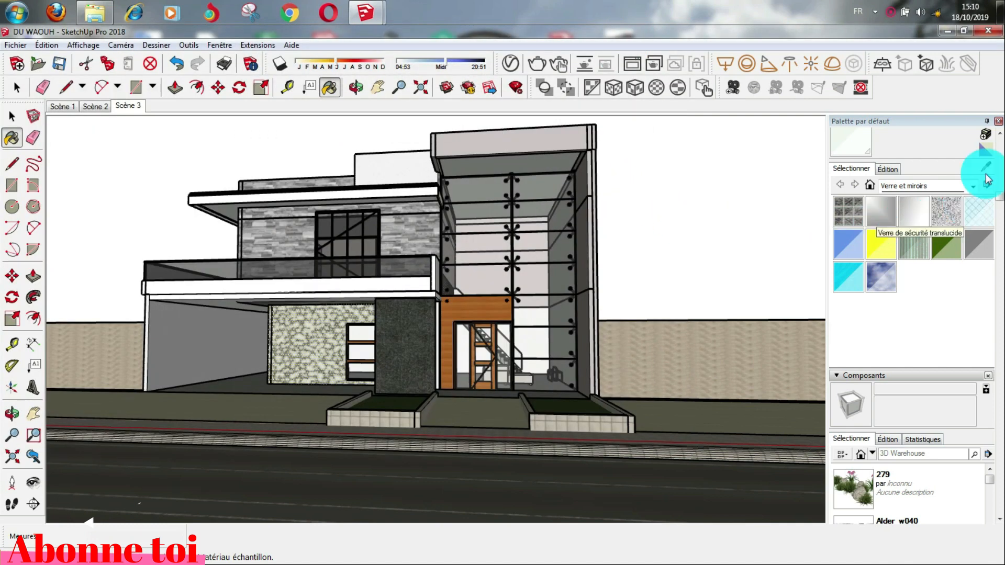
Step: Sample the glass around the entrance door and the tall facade glazing to check which material they use
left_click(985, 167)
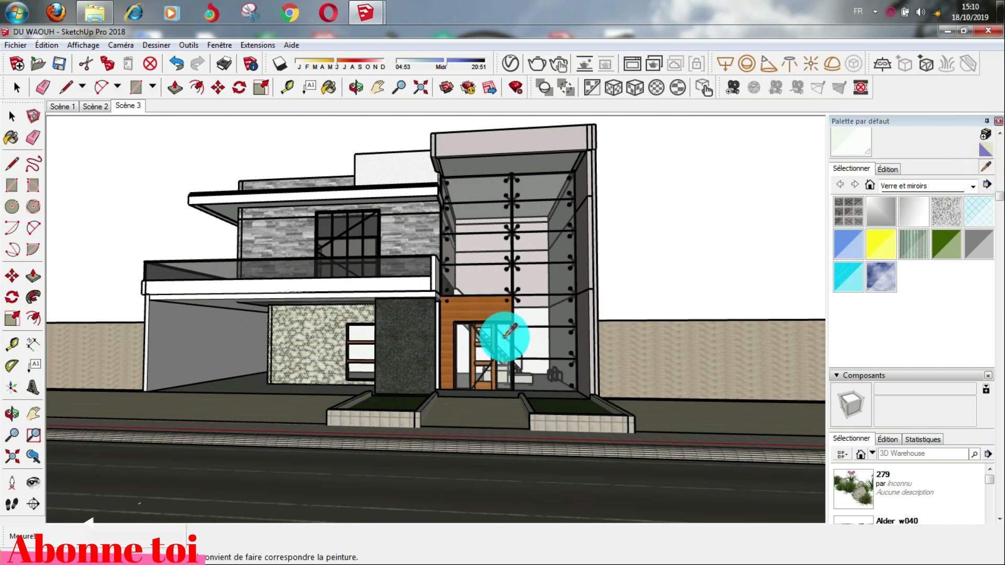
left_click(504, 337)
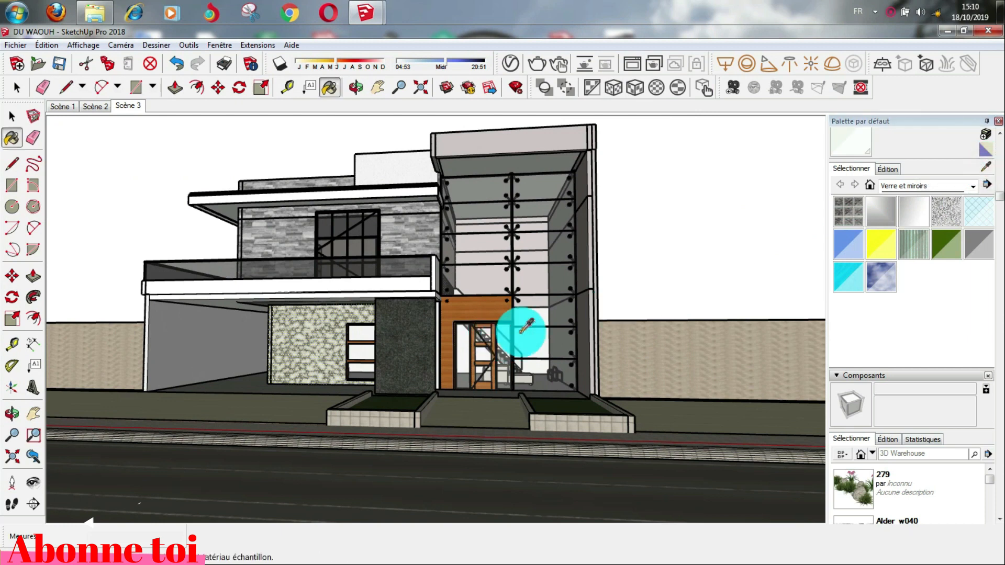
scroll(869, 169, "up", 3)
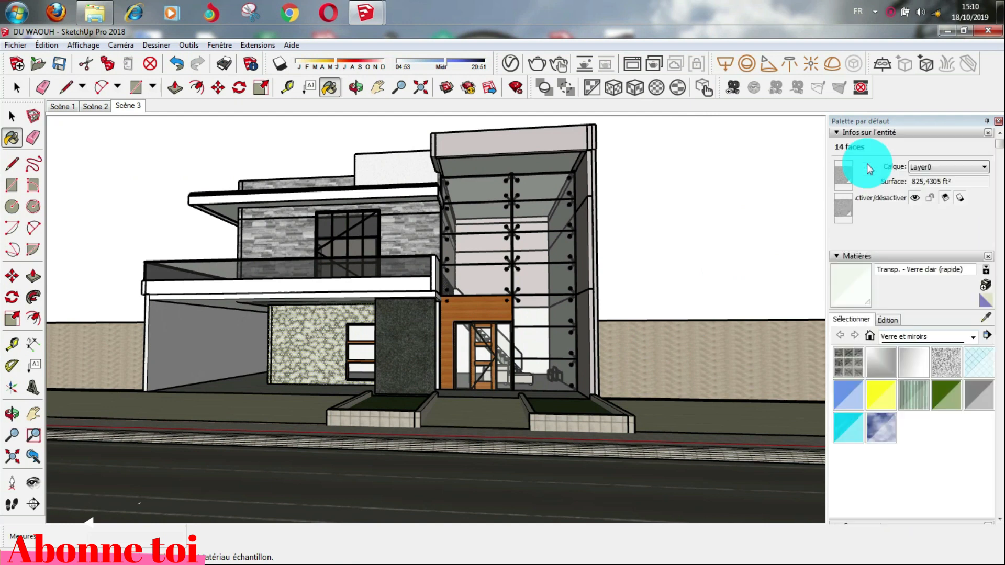
left_click(989, 317)
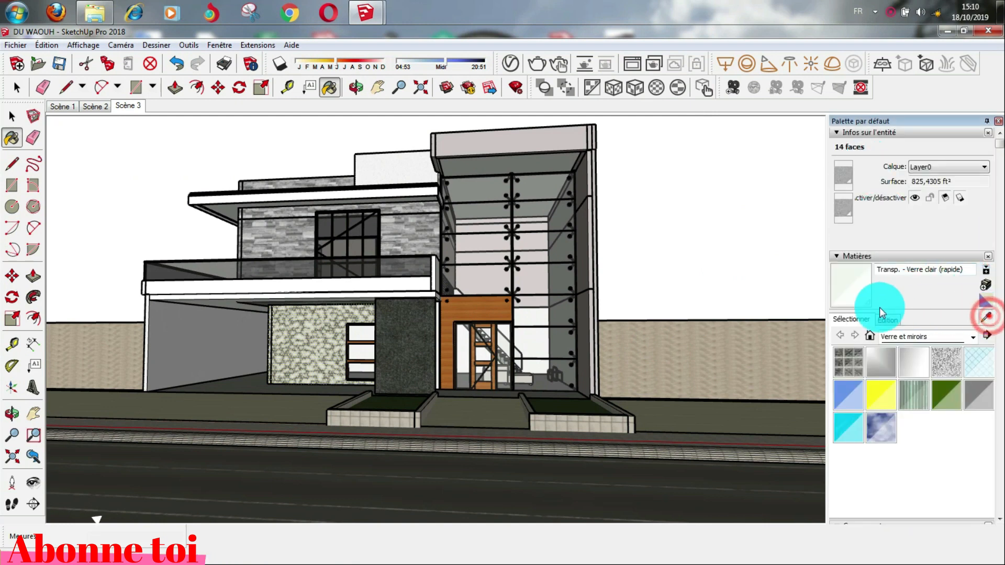
left_click(549, 282)
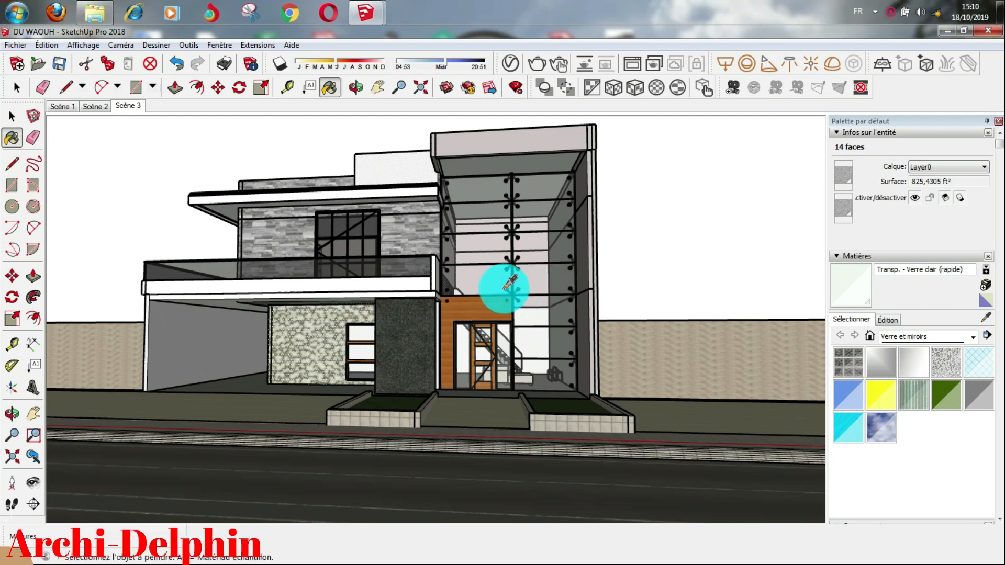
Step: Sample Transp. - Verre satiné from the upper-floor window and select all objects in the scene that use it
left_click(985, 317)
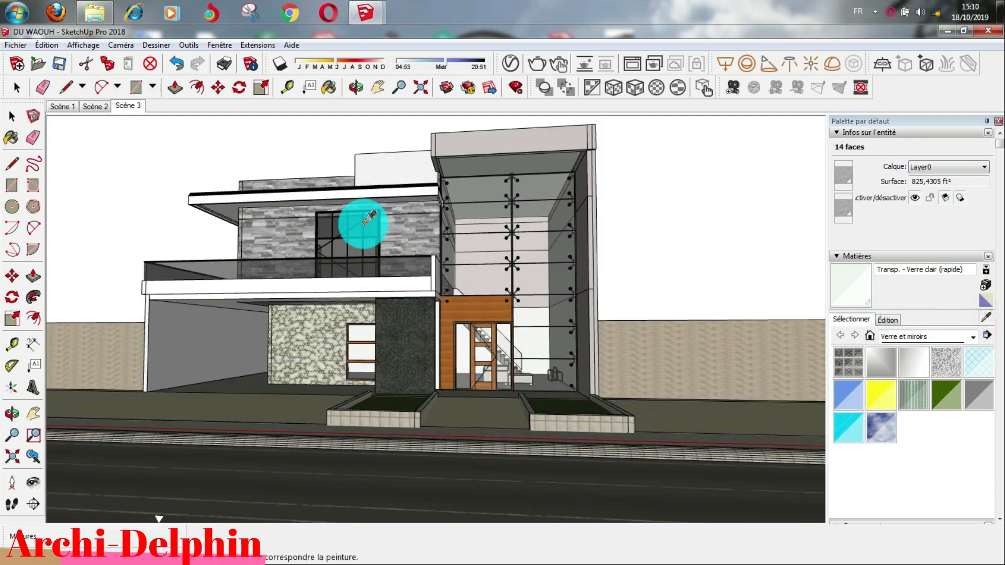
left_click(372, 226)
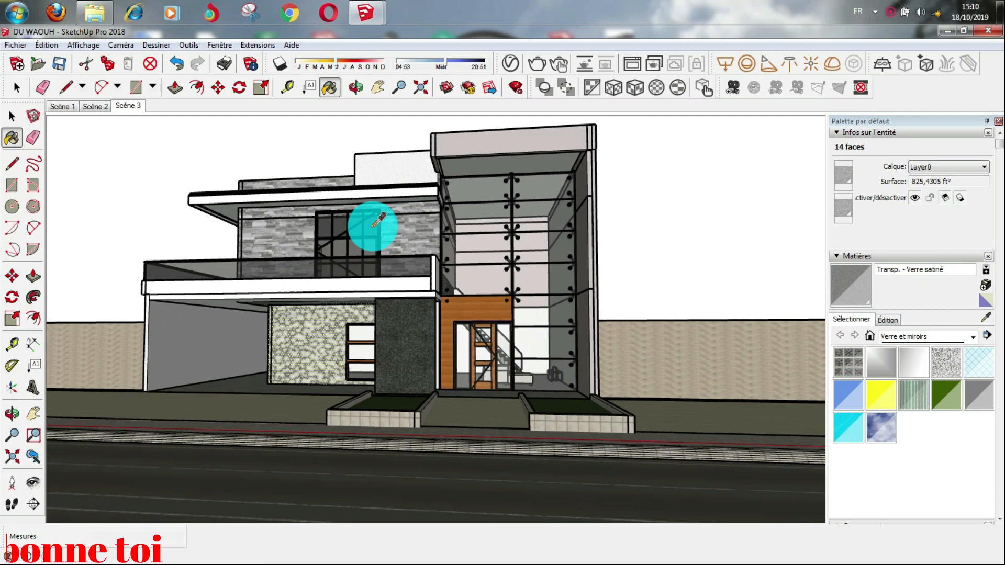
left_click(514, 71)
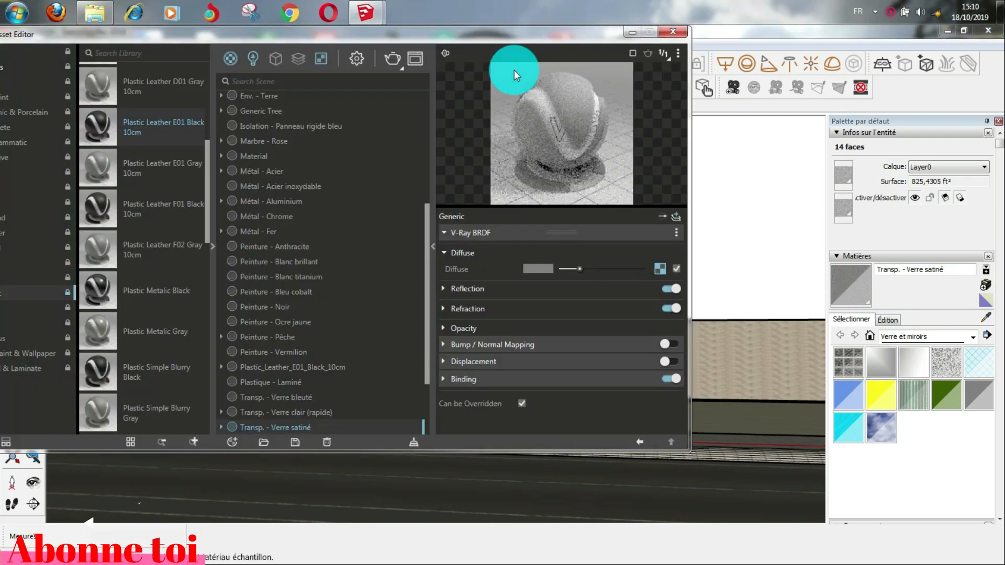
mouse_move(489, 38)
left_mouse_down()
mouse_move(376, 158)
mouse_move(341, 278)
mouse_move(479, 184)
mouse_move(496, 127)
left_mouse_up()
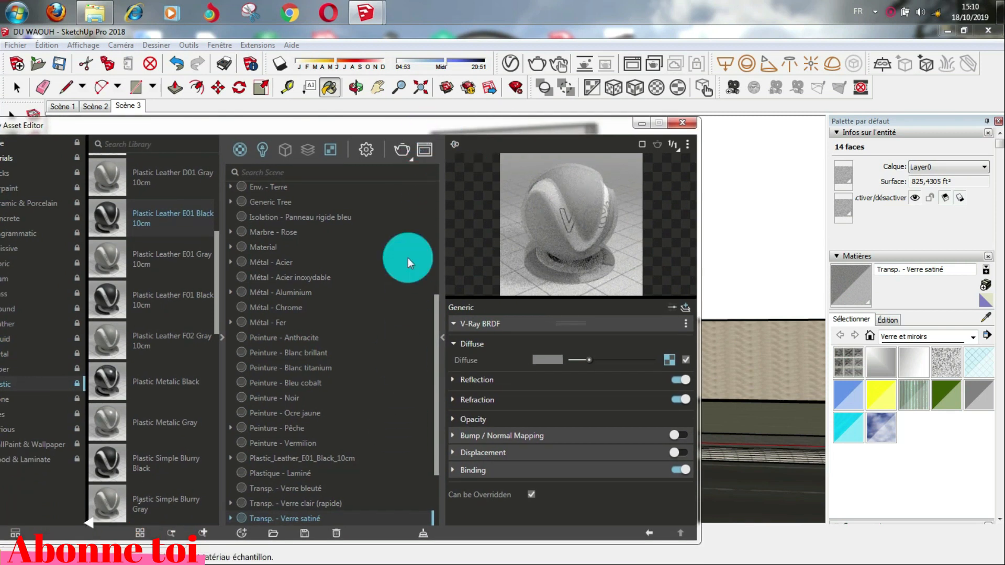
right_click(332, 518)
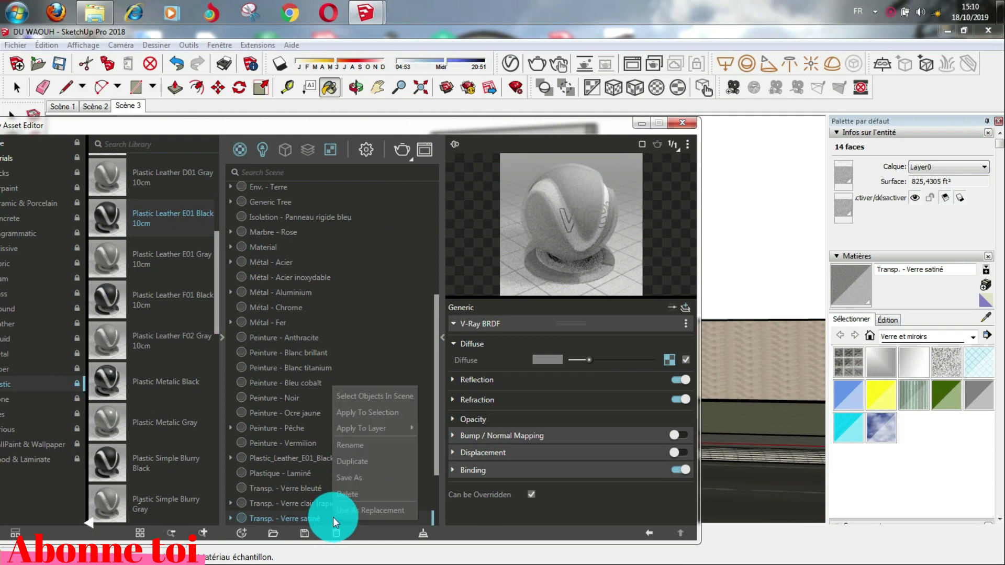
left_click(361, 396)
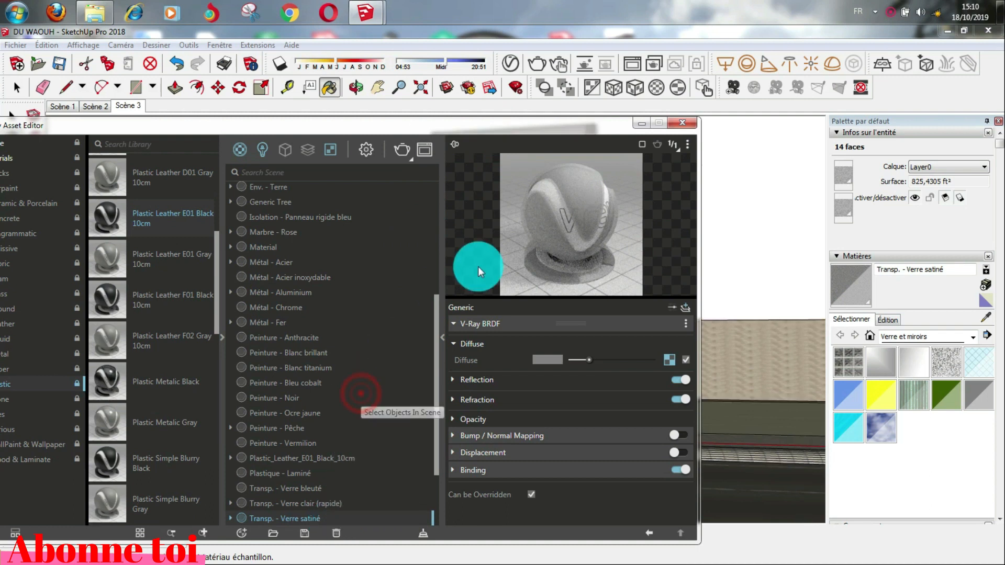
mouse_move(479, 127)
left_mouse_down()
mouse_move(440, 343)
mouse_move(479, 158)
mouse_move(464, 214)
left_mouse_up()
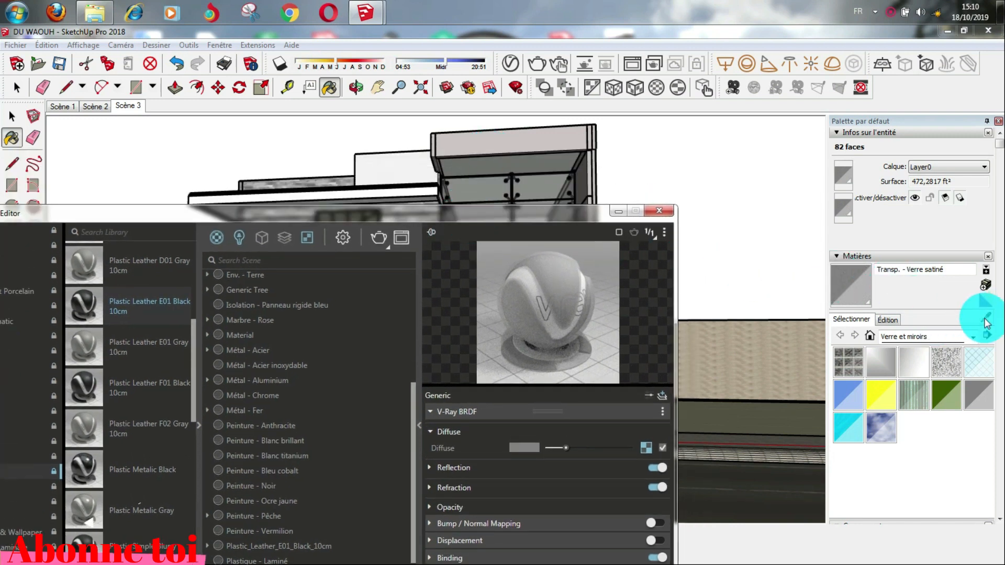
Step: Apply Transp. - Verre clair (rapide), sampled from the facade glass, to the selected faces, then minimise the V-Ray Asset Editor and clear the selection
left_click(986, 317)
left_click(534, 186)
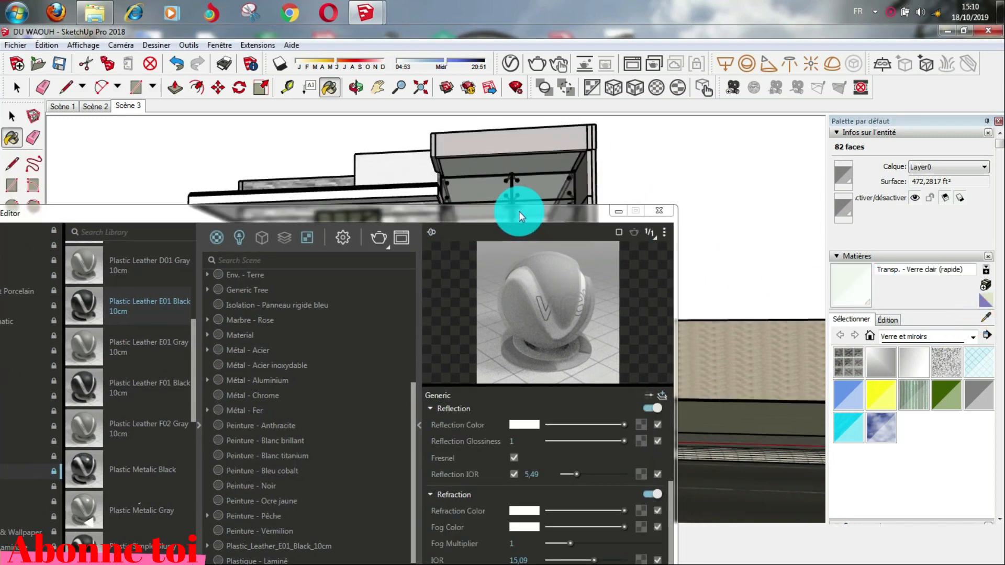
left_click_drag(421, 216, 458, 118)
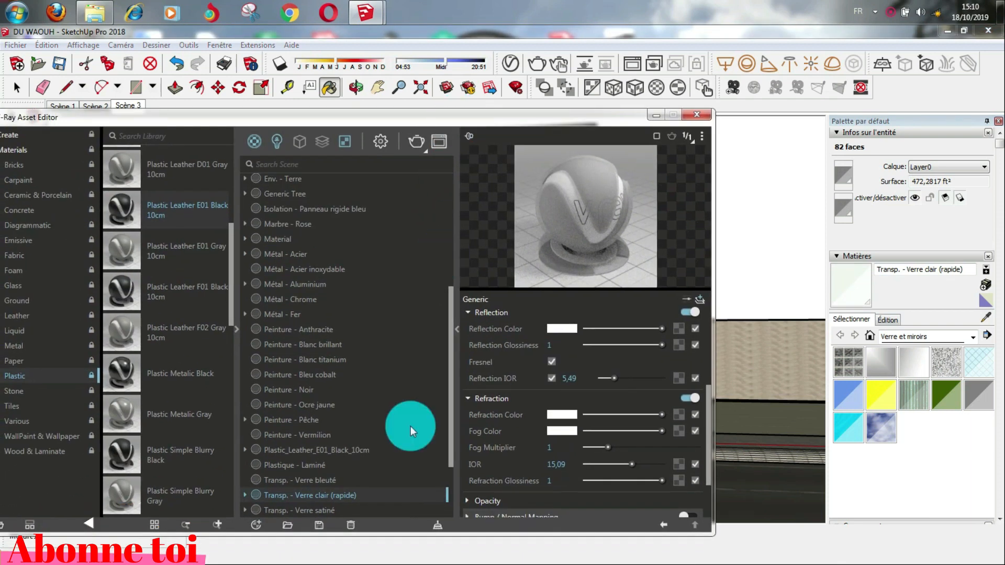
right_click(374, 490)
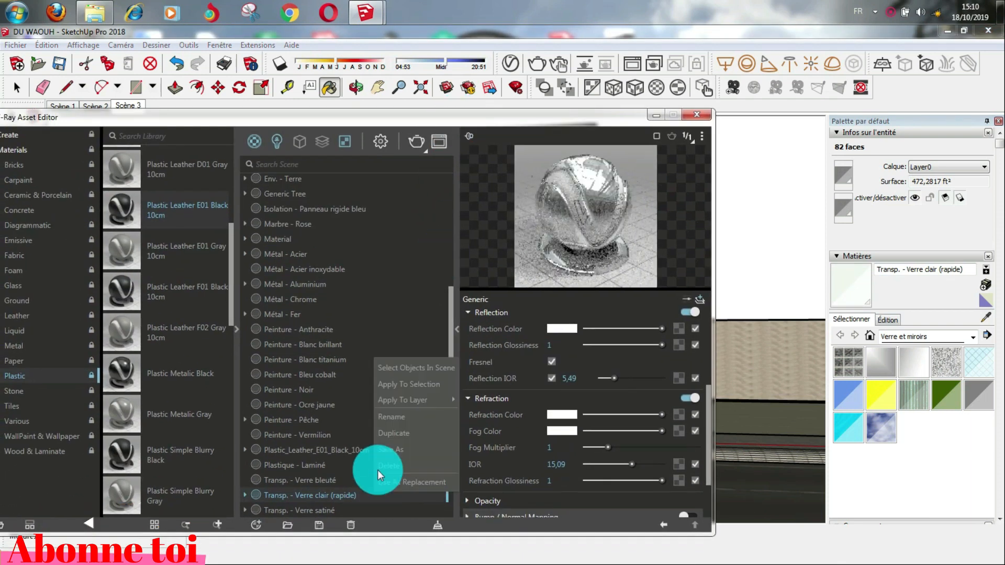
left_click(406, 384)
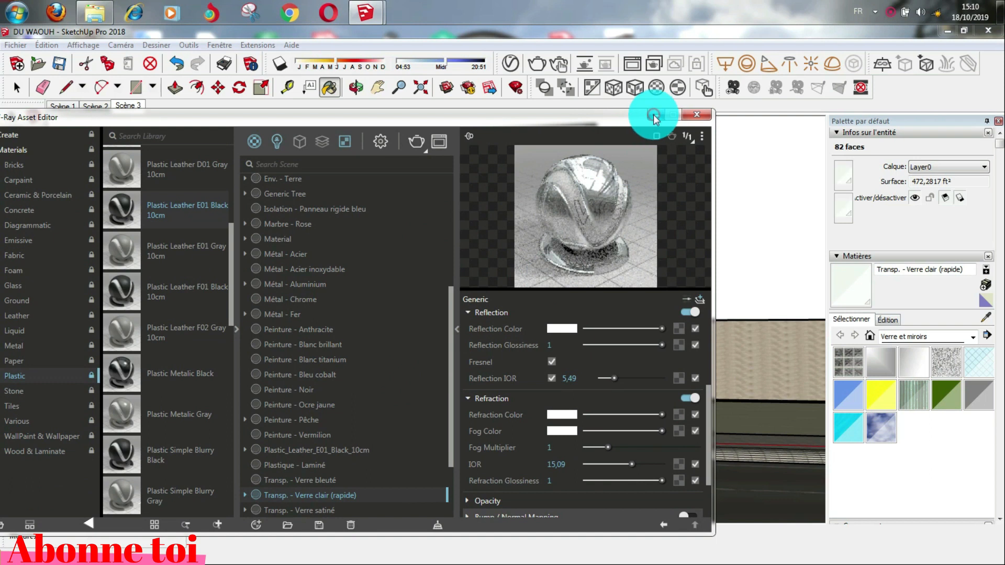
left_click(653, 115)
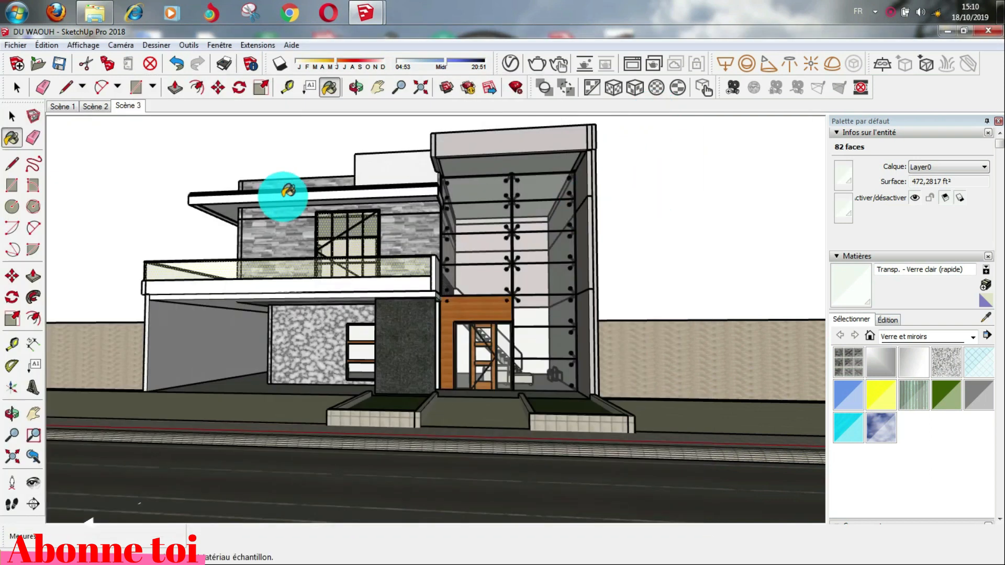
left_click(17, 121)
left_click(125, 165)
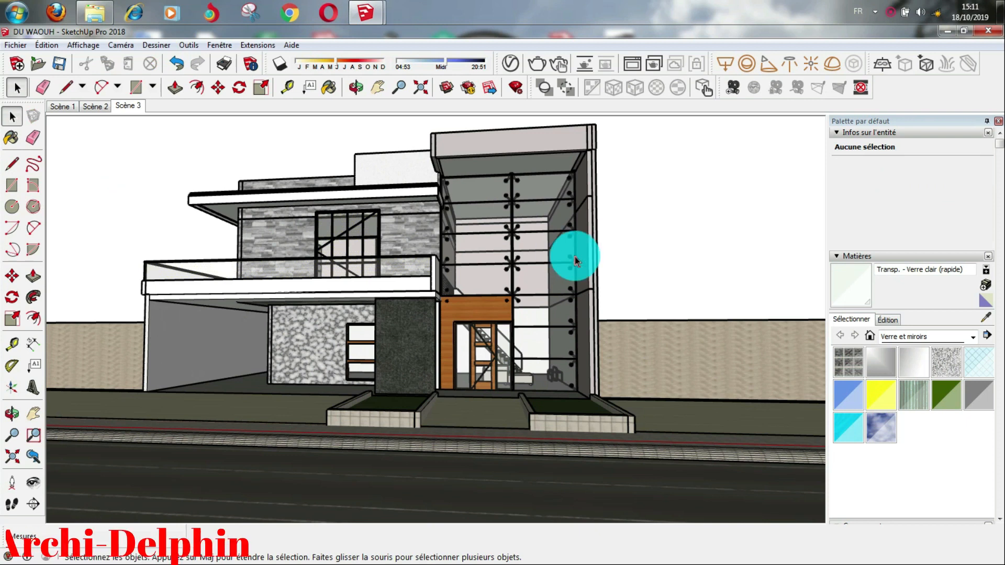
Step: Sample Peinture - Blanc brillant from the balcony edge and set its V-Ray BRDF reflection color to white
left_click(989, 320)
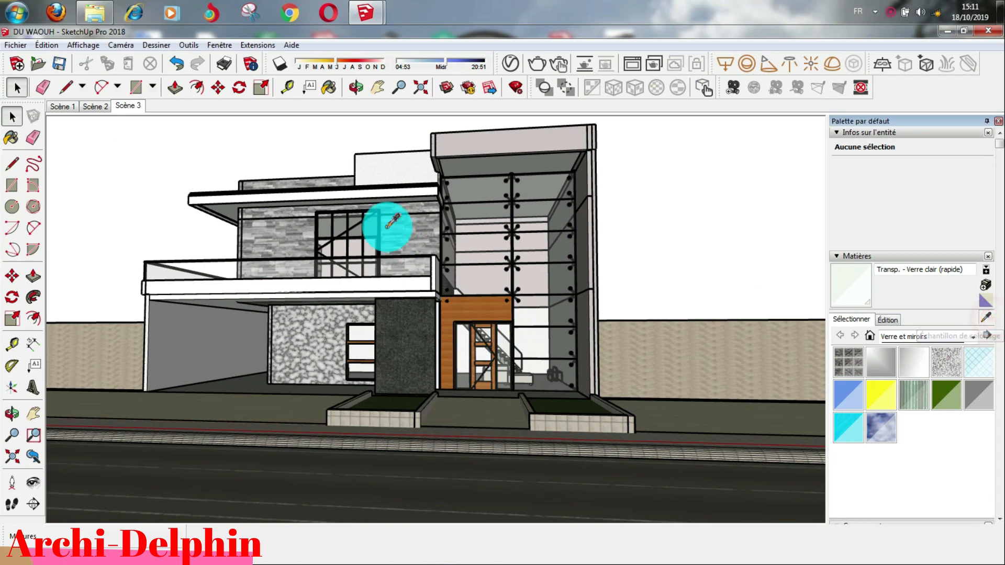
left_click(397, 284)
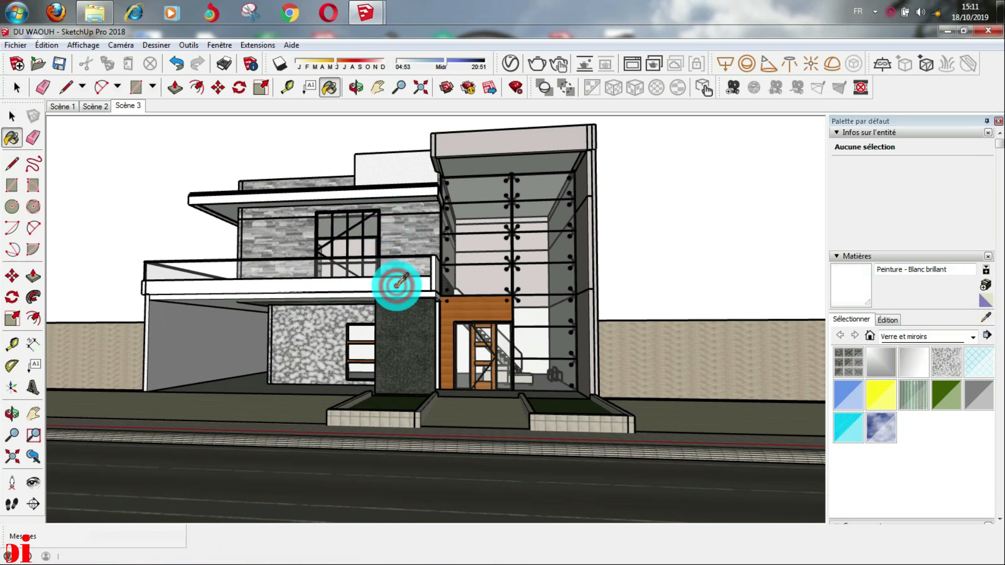
left_click(506, 64)
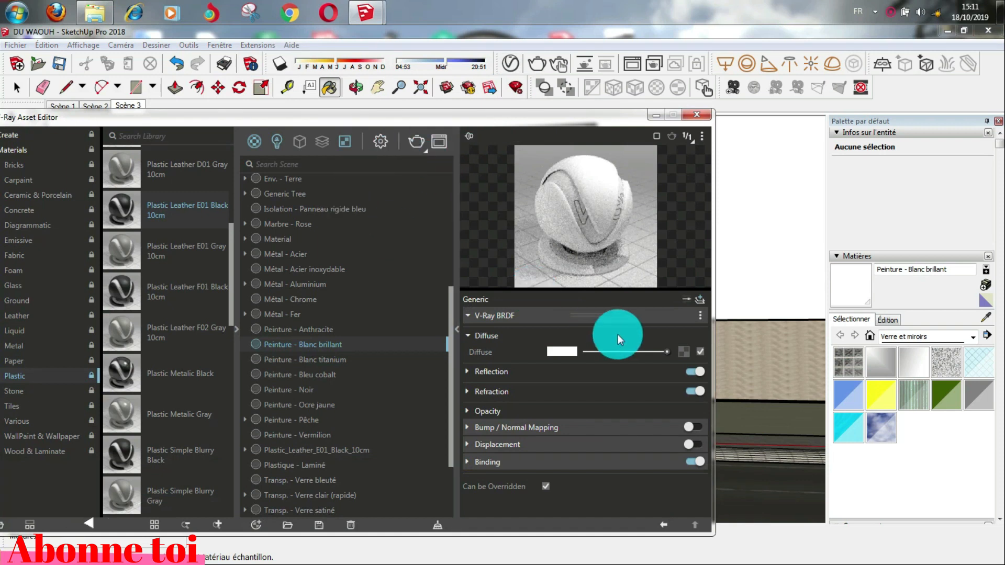
left_click(469, 370)
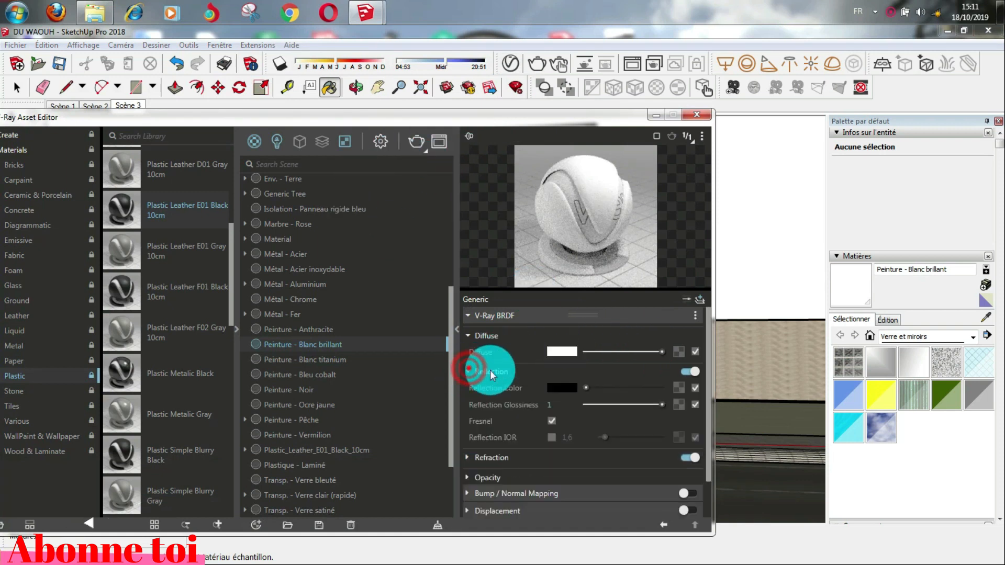
left_click_drag(588, 387, 686, 392)
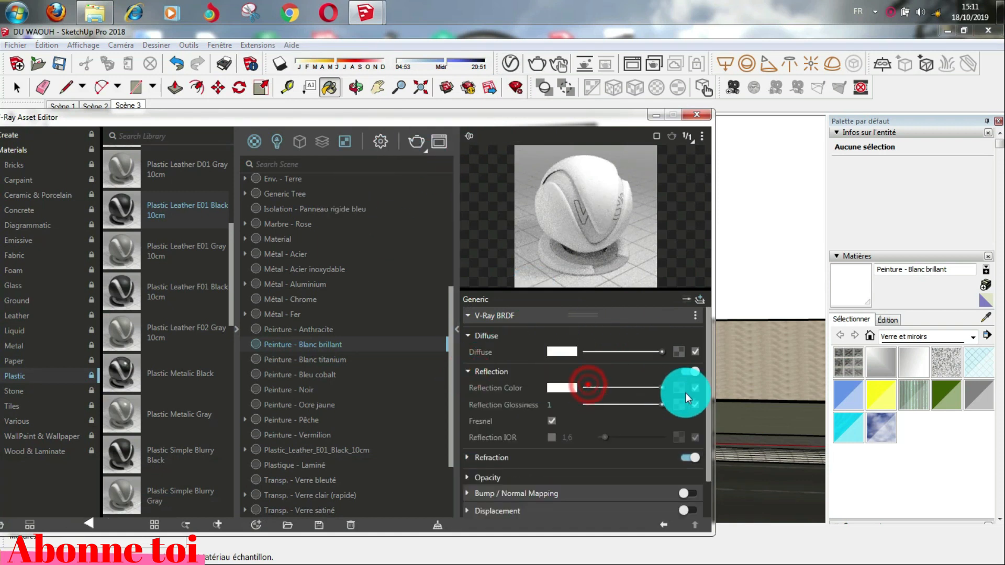
Step: Add a Reflection layer to Peinture - Blanc brillant with Reflection IOR enabled at 8,16, and minimise the V-Ray Asset Editor
left_click(701, 299)
left_click(657, 340)
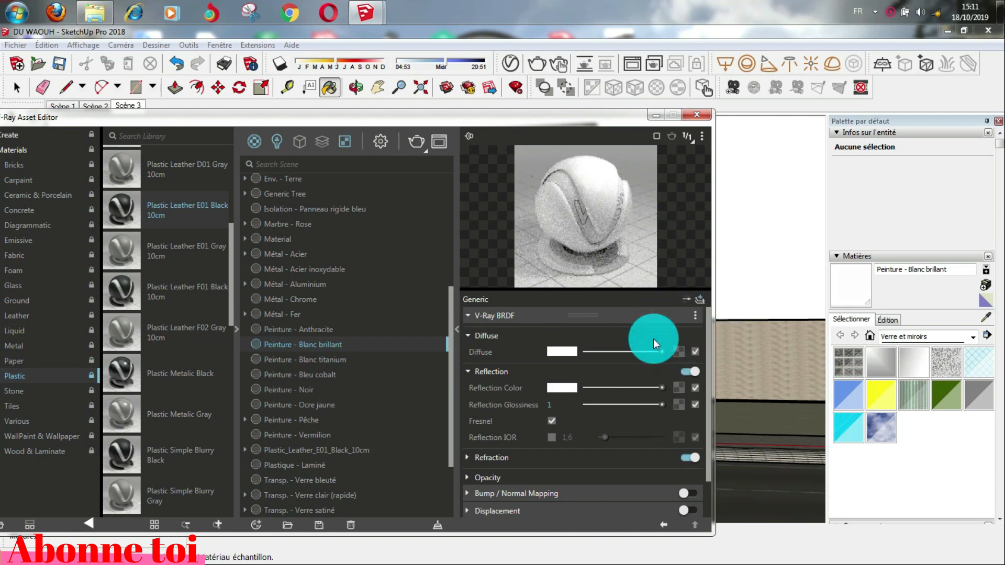
left_click(546, 367)
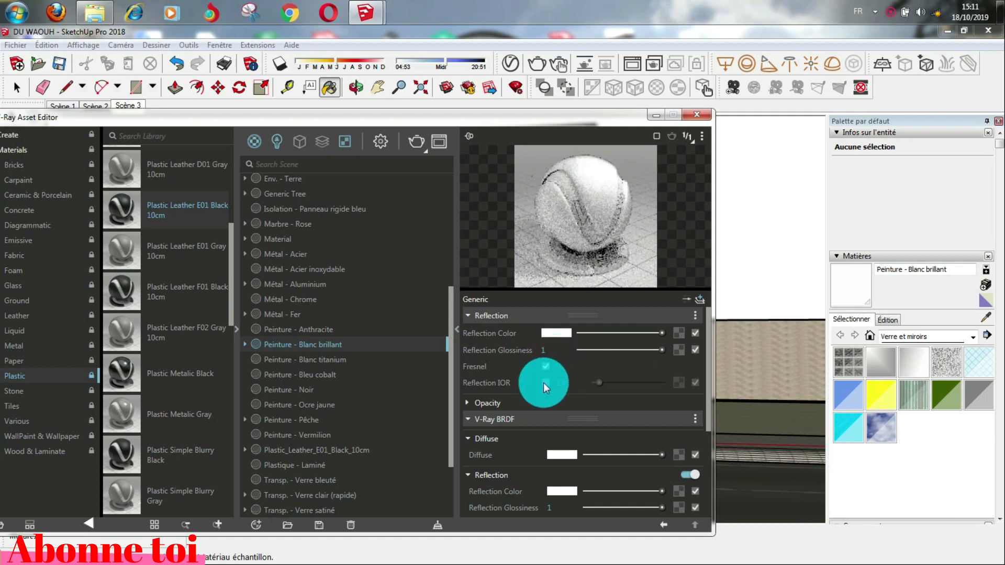
left_click(545, 383)
left_click_drag(601, 382, 616, 363)
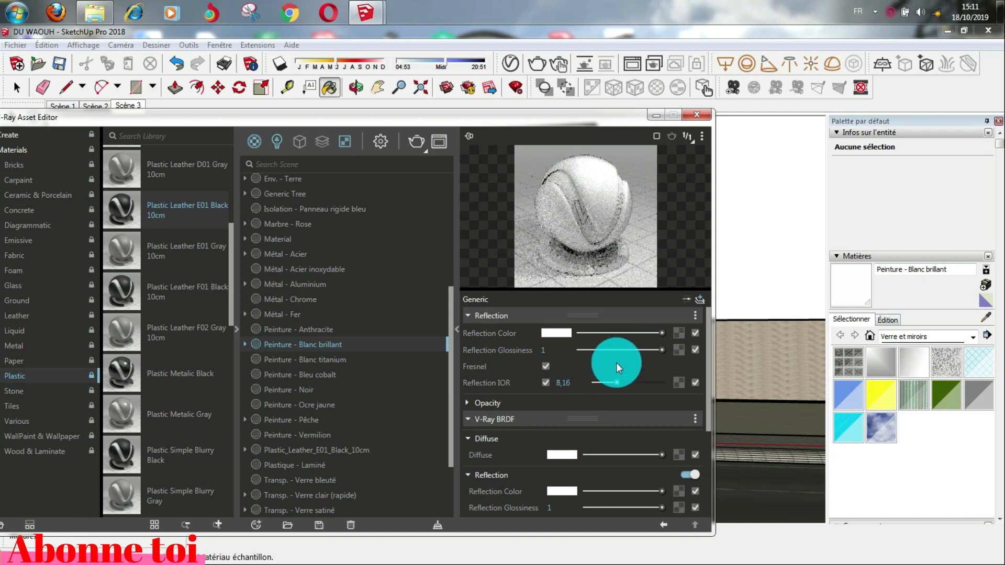
left_click(655, 115)
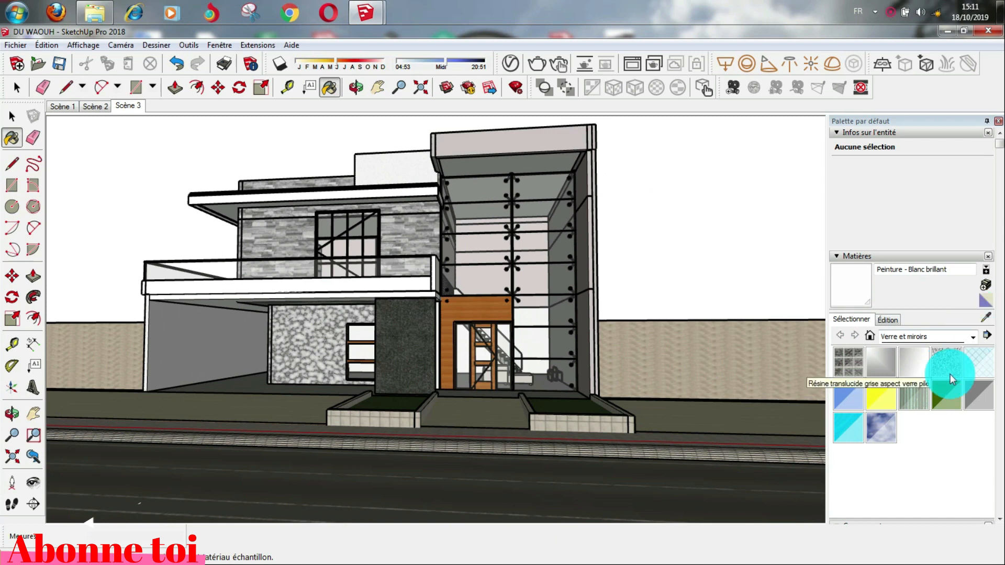
Step: Sample Bardage - Moyen from the ground beside the planters and show it in the V-Ray Asset Editor
scroll(963, 351, "down", 6)
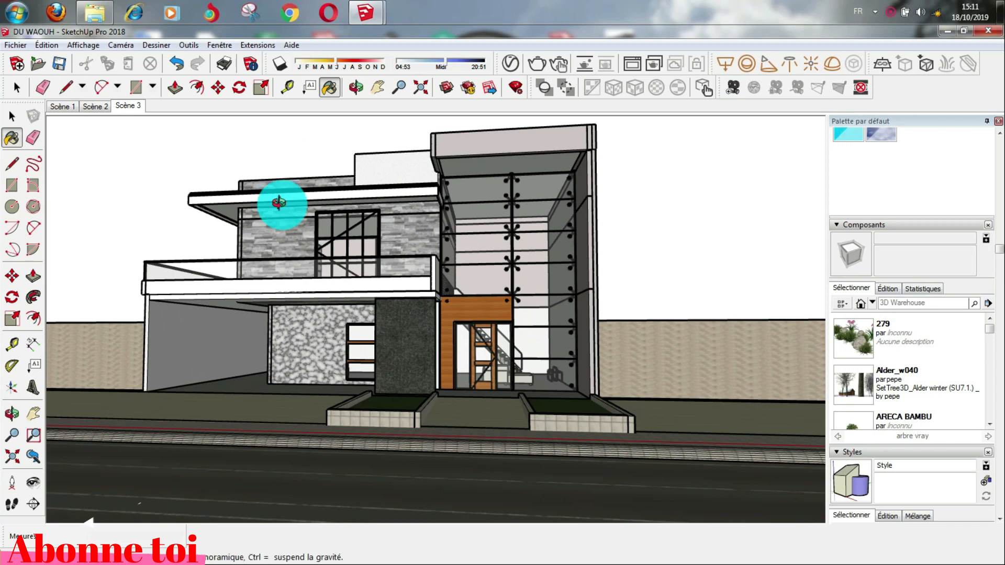
mouse_move(296, 262)
middle_mouse_down()
mouse_move(324, 194)
mouse_move(370, 314)
mouse_move(363, 385)
mouse_move(352, 363)
middle_mouse_up()
scroll(377, 336, "up", 6)
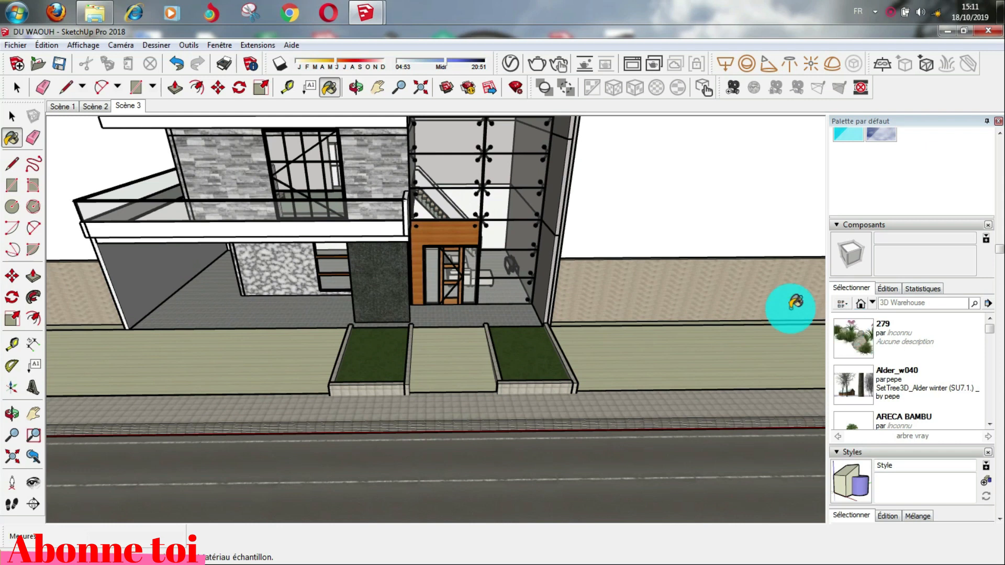
left_click(882, 170)
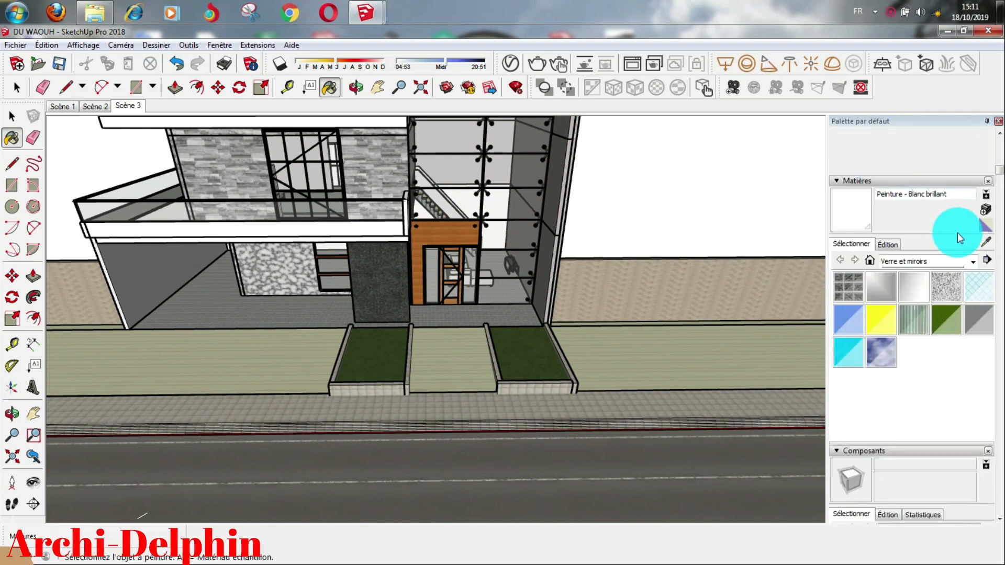
left_click(986, 242)
left_click(643, 358)
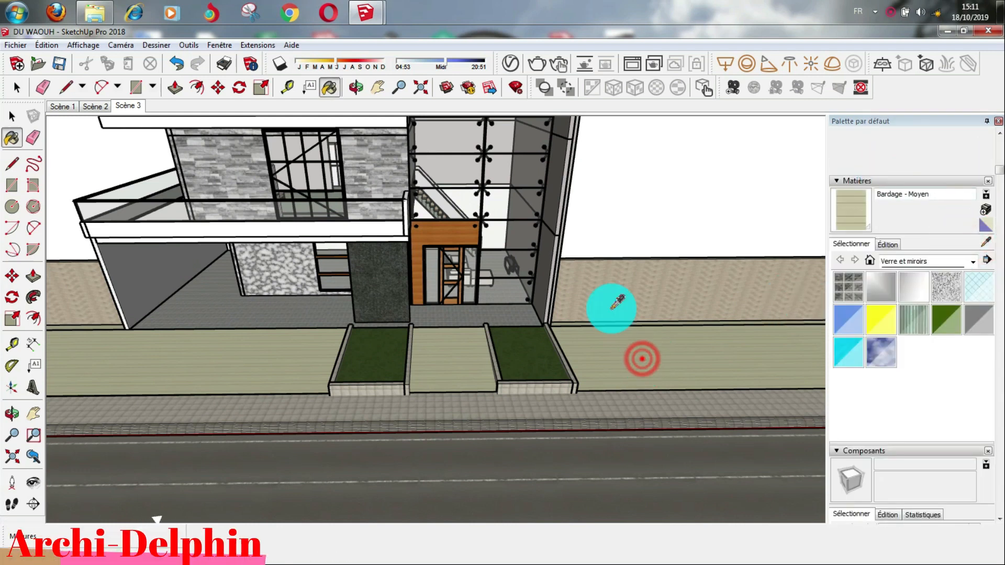
left_click(510, 63)
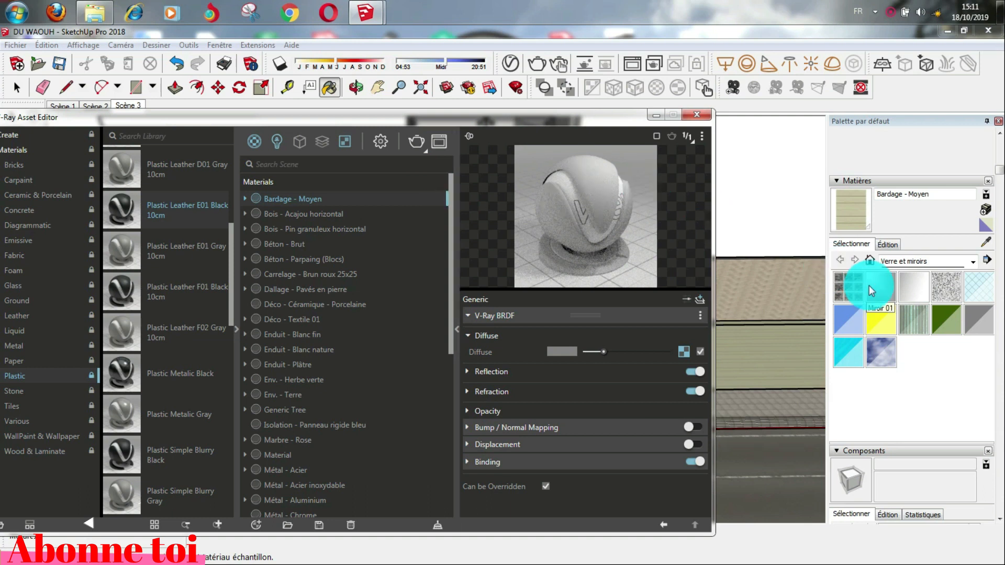
left_click(984, 244)
left_click(752, 352)
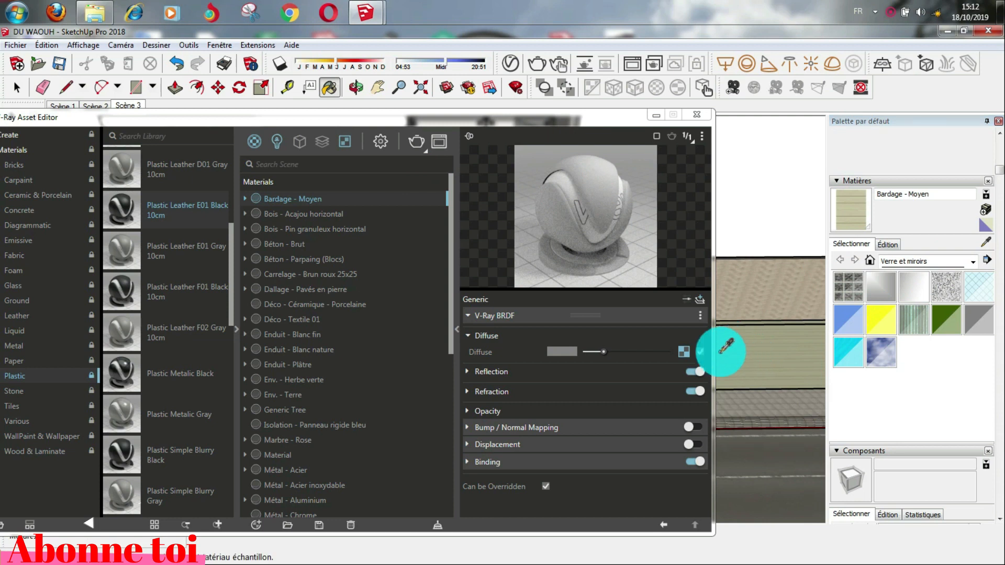
Step: Load the paving image 6ab4f931504277d3687b3d811f35a55f from the texture tuto folder as the diffuse bitmap of Bardage - Moyen
left_click(686, 351)
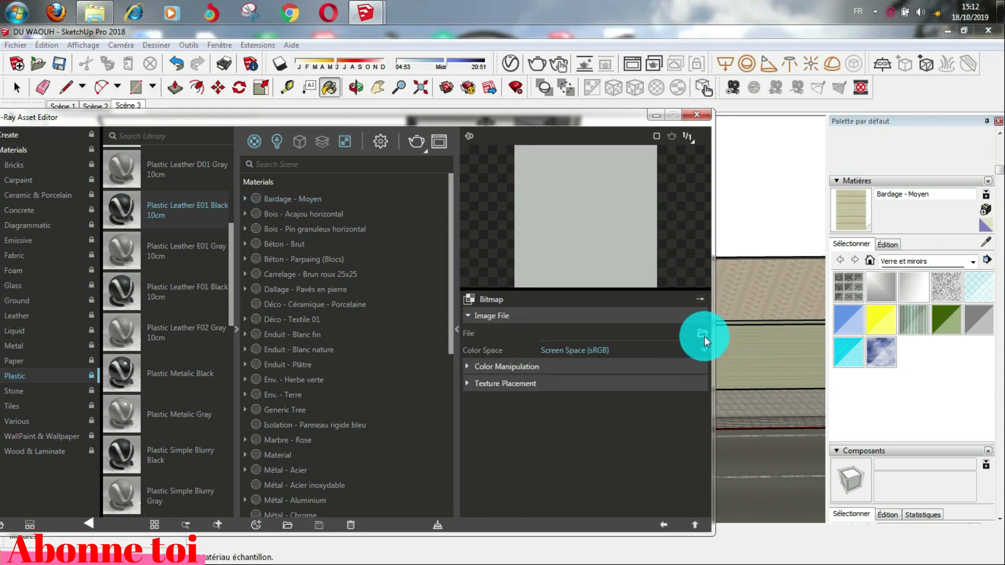
left_click(703, 338)
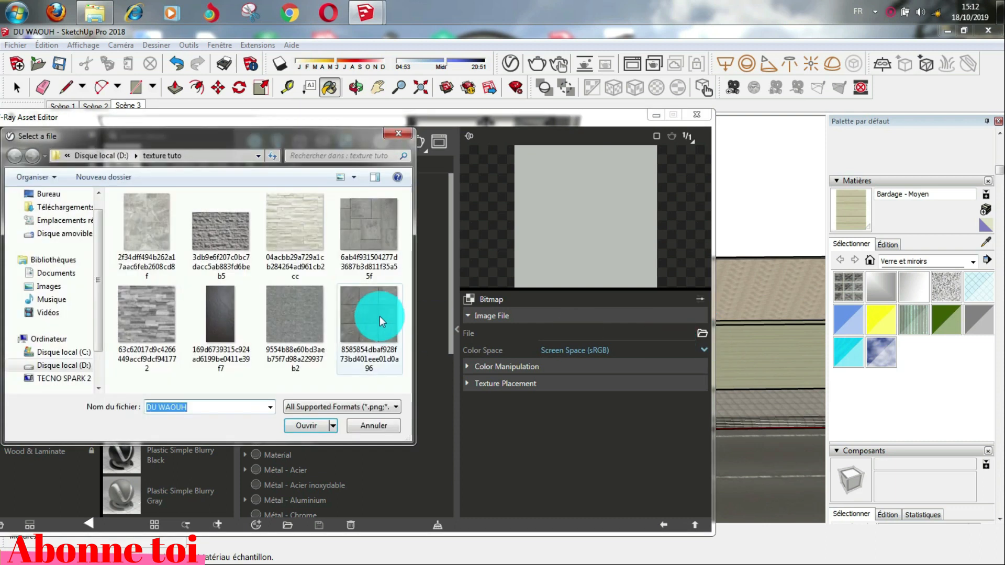
left_click(369, 224)
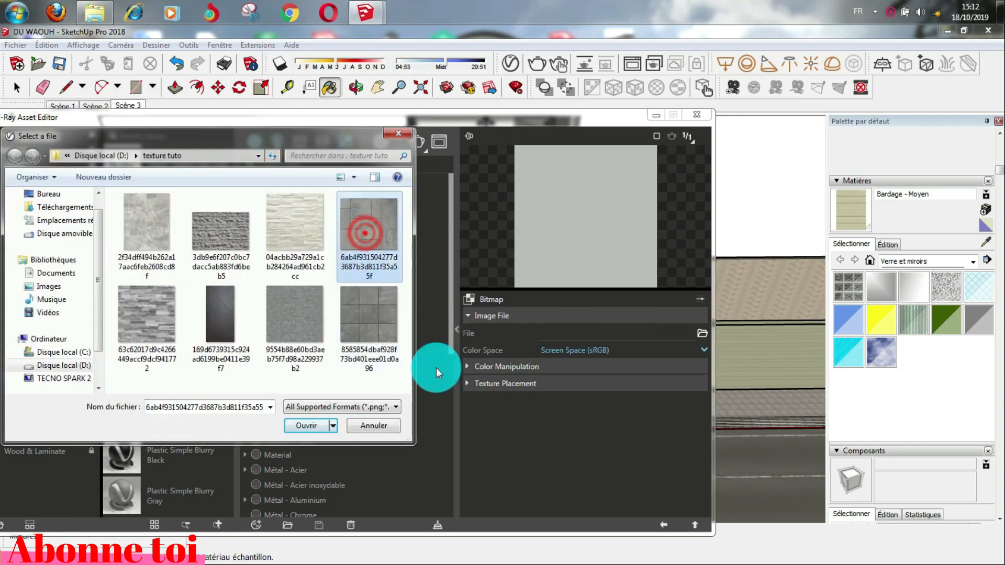
left_click(306, 425)
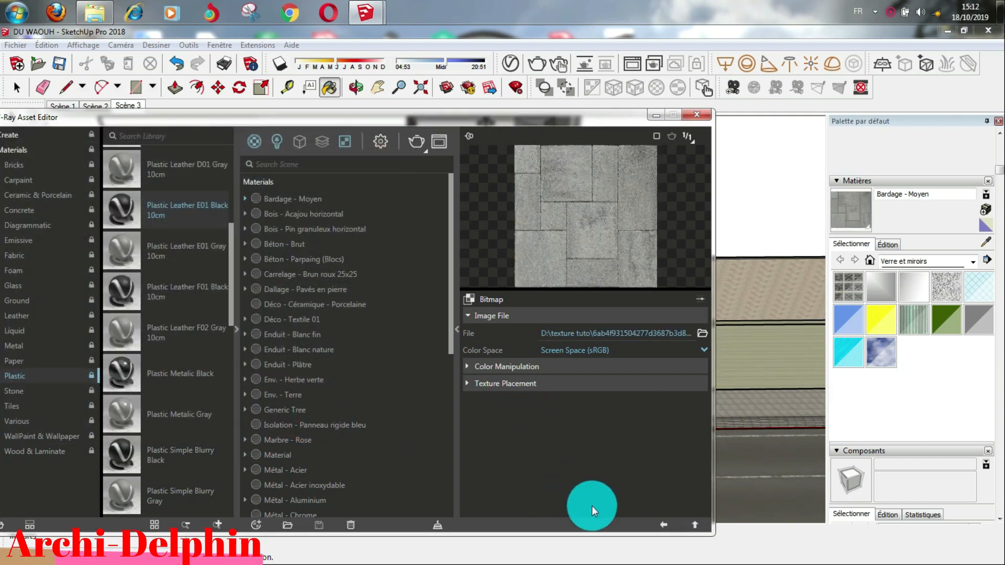
left_click(665, 523)
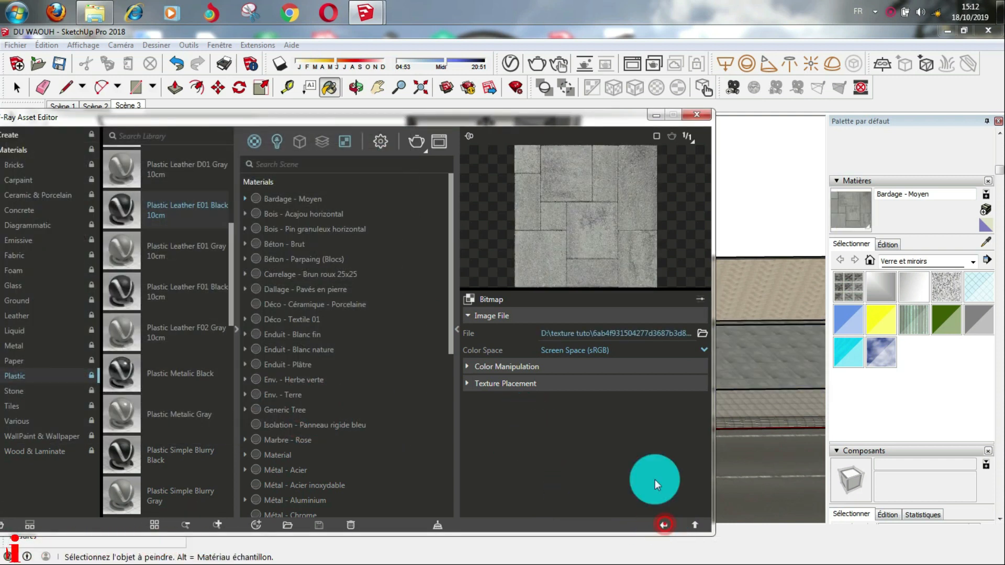
Step: Move the V-Ray Asset Editor off the paving and try texture widths of 3 m and 1 m for Bardage - Moyen
mouse_move(544, 120)
left_mouse_down()
mouse_move(210, 228)
mouse_move(192, 218)
mouse_move(206, 191)
left_mouse_up()
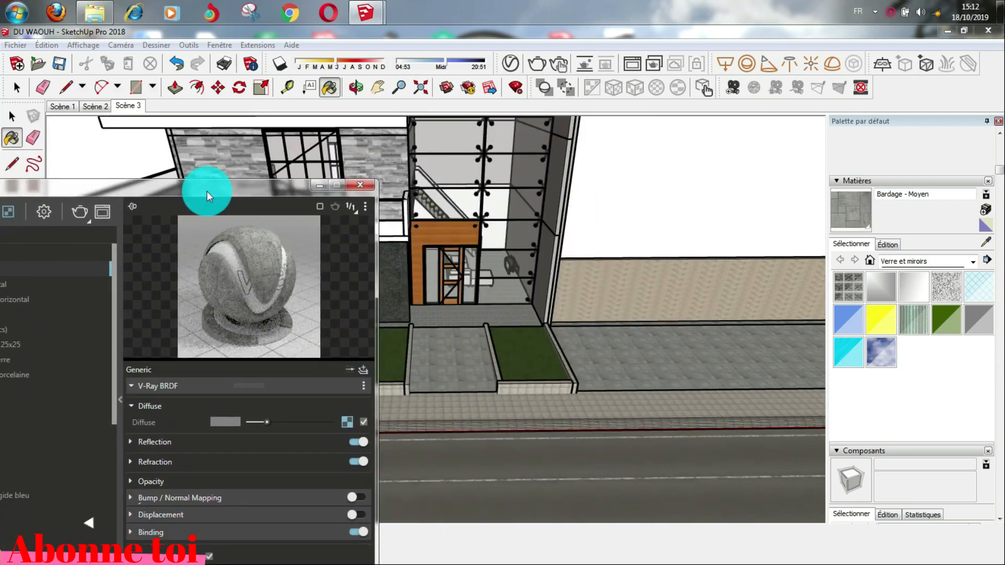
left_click(883, 245)
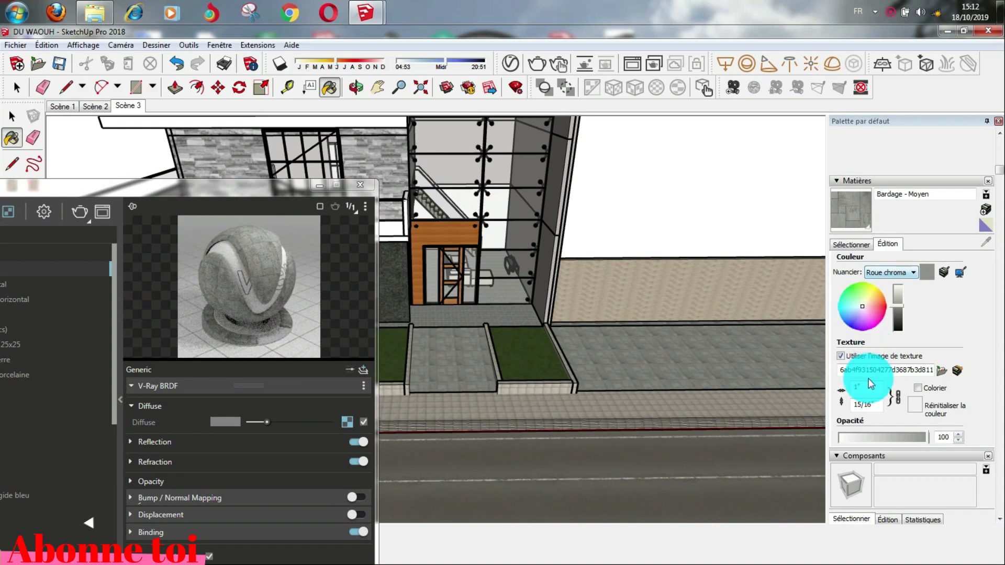
left_click(868, 387)
type("3M")
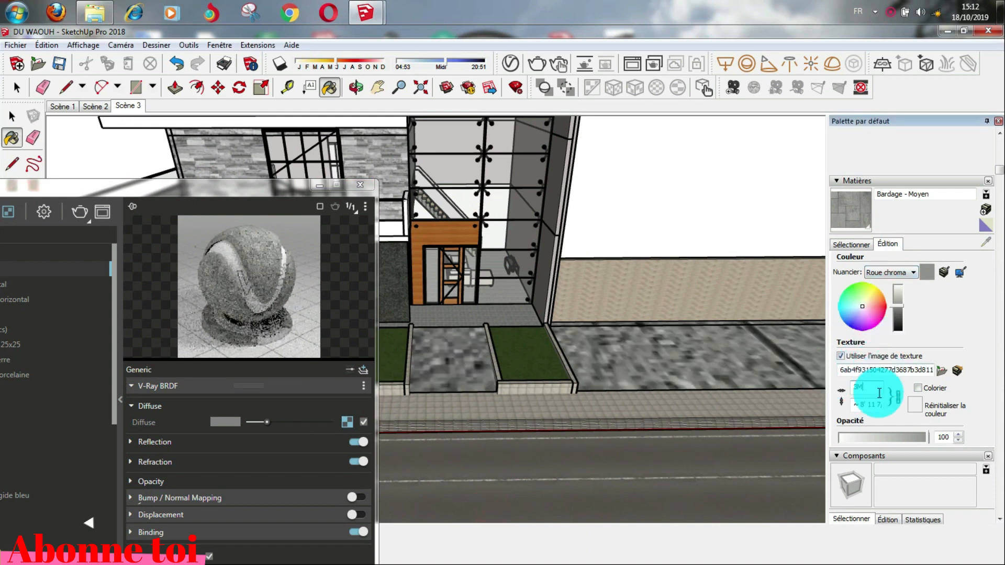
key("Return")
type("1M")
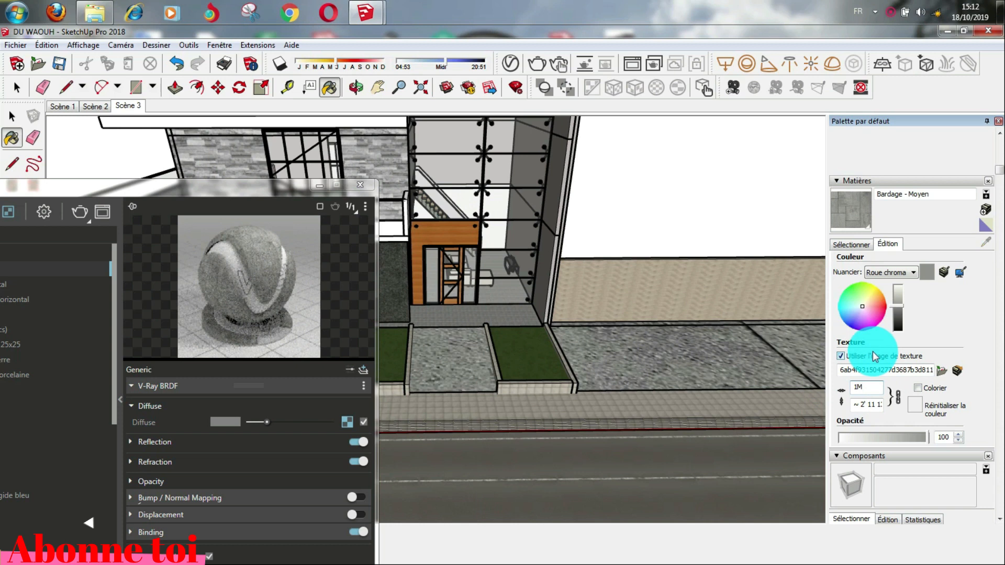
Step: Try smaller texture widths of 60 cm, 50 cm and 20 cm for the Bardage - Moyen paving
double_click(868, 387)
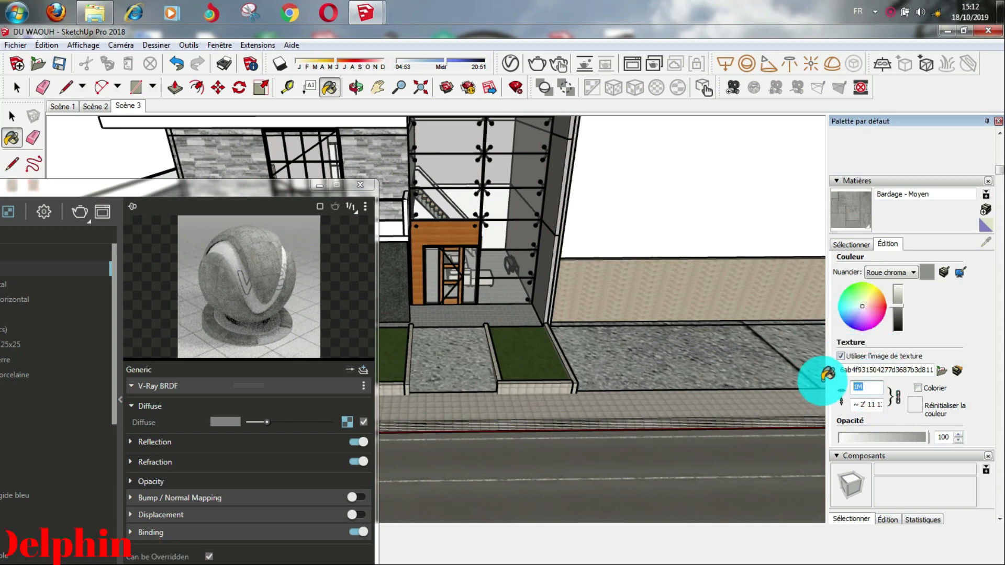
type("60CM")
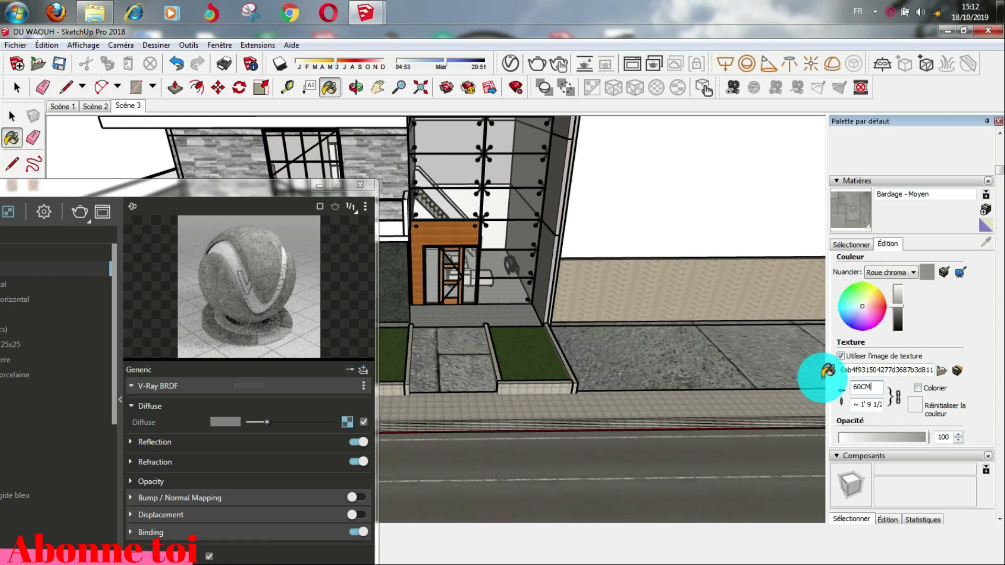
left_click_drag(873, 386, 846, 385)
type("50CM")
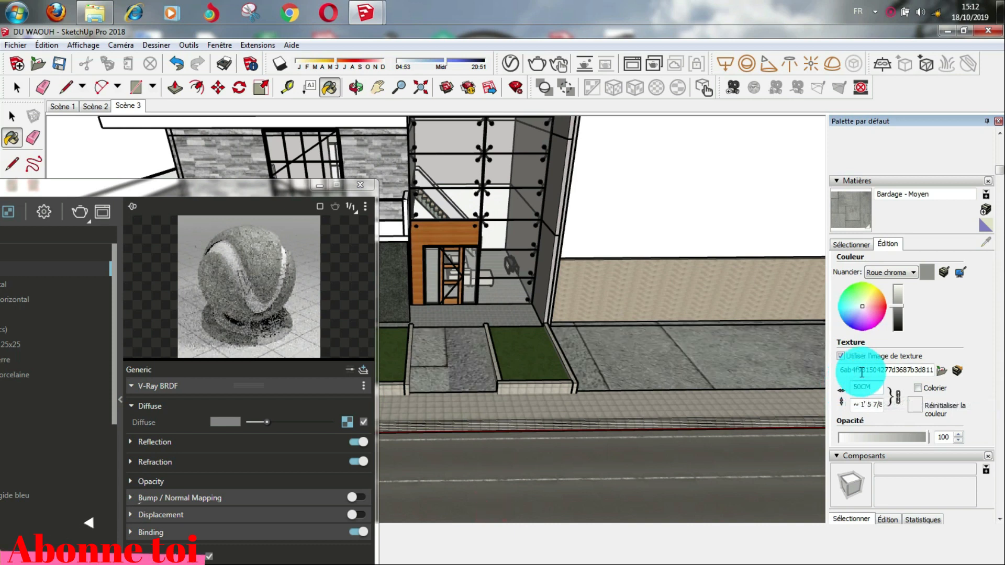
double_click(869, 386)
type("20C")
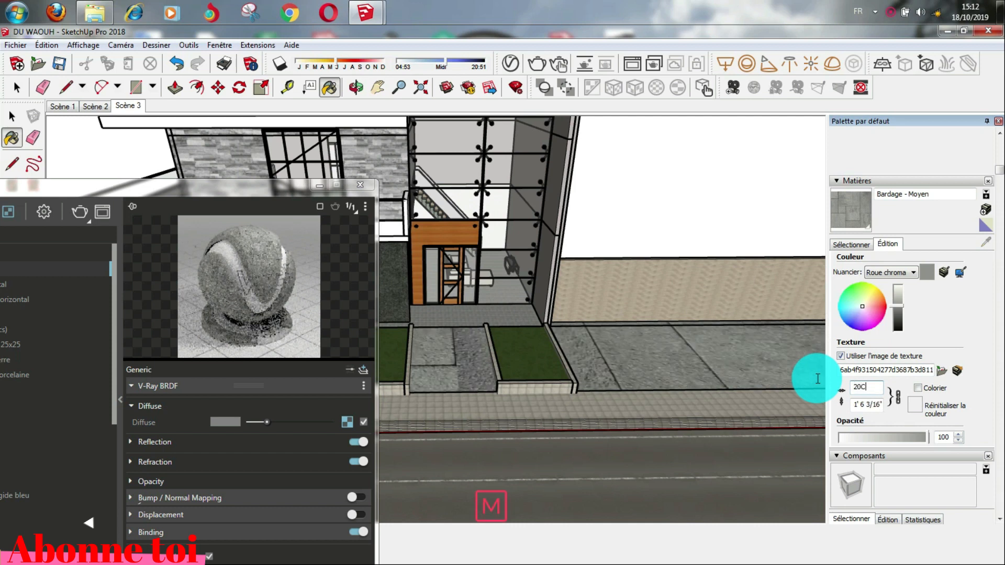
key("Return")
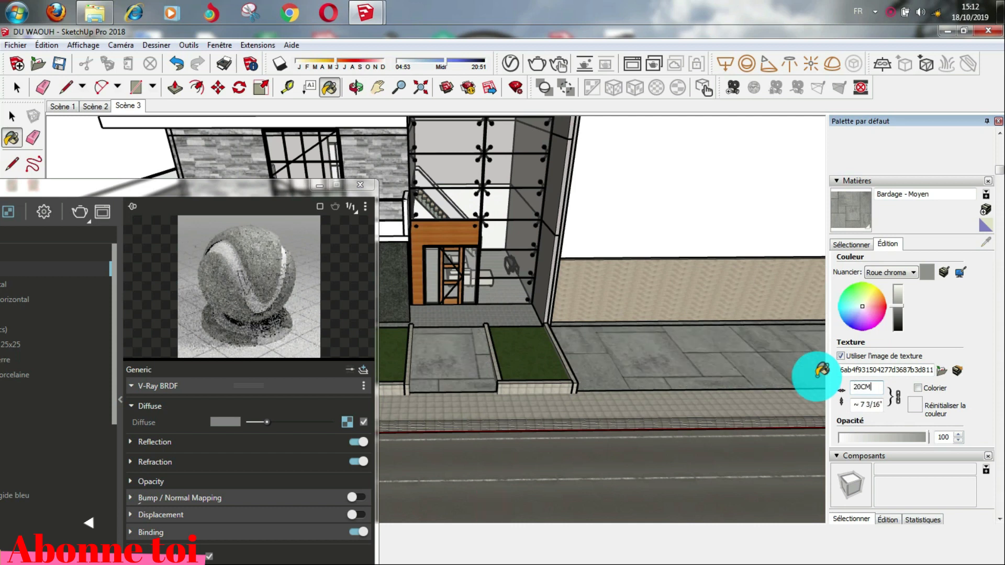
Step: Set the texture width of the Bardage - Moyen paving to 30 cm
left_click_drag(878, 385, 828, 386)
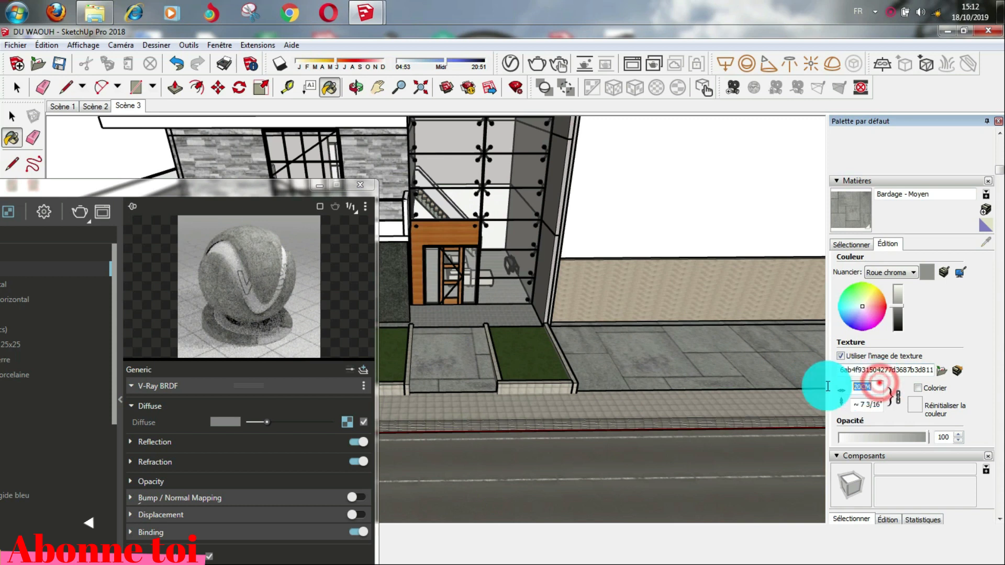
type("30")
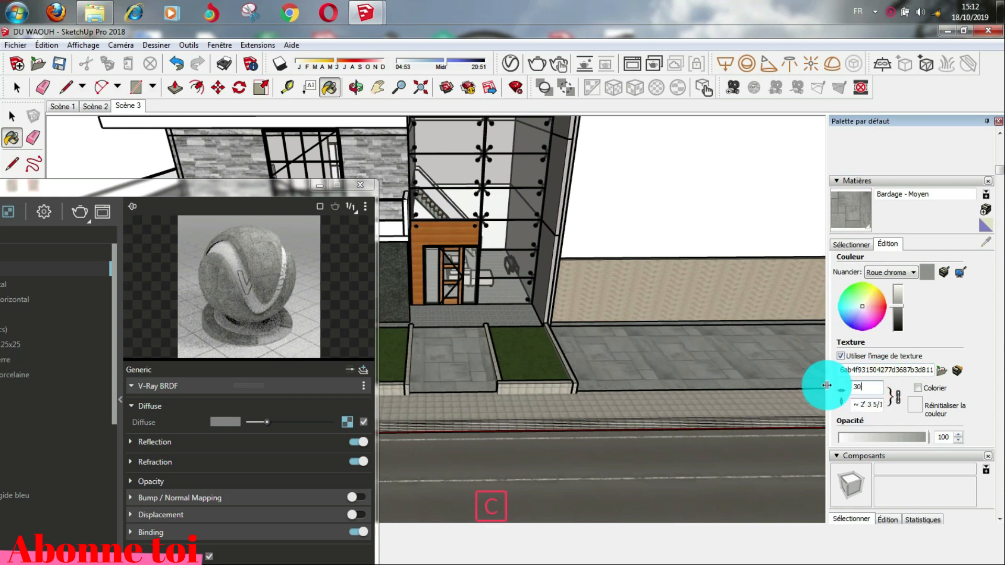
type("CM")
key("Return")
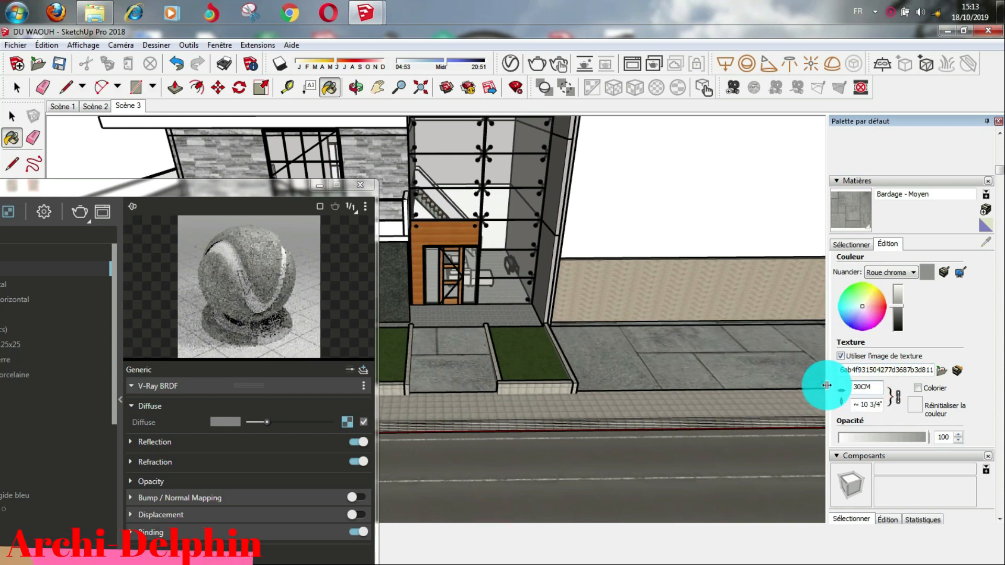
Step: Enable Bump / Normal Mapping for Bardage - Moyen and paste its diffuse texture as a copy into the bump map
left_click_drag(287, 175, 467, 61)
left_click(338, 367)
left_click(559, 368)
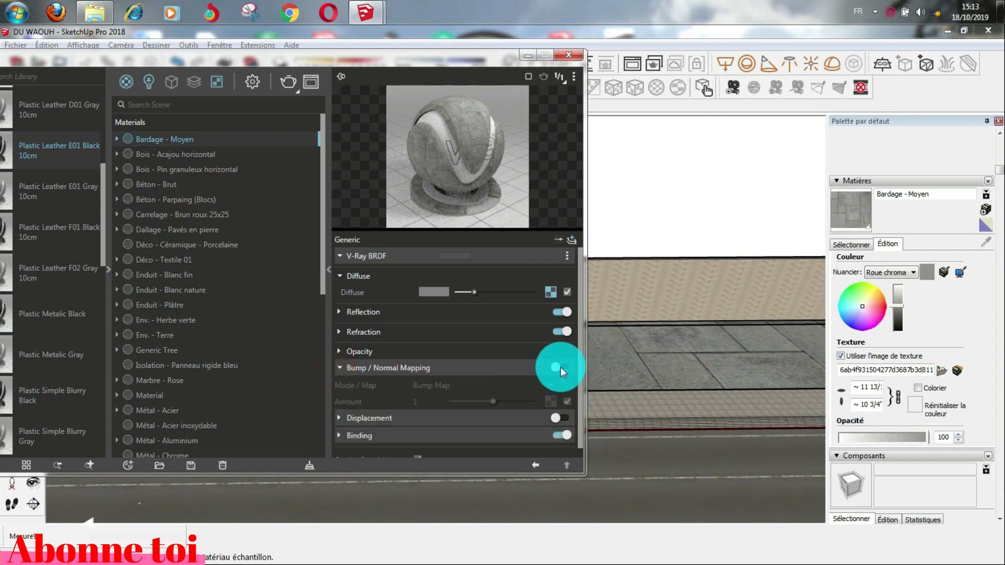
left_click_drag(550, 292, 570, 388)
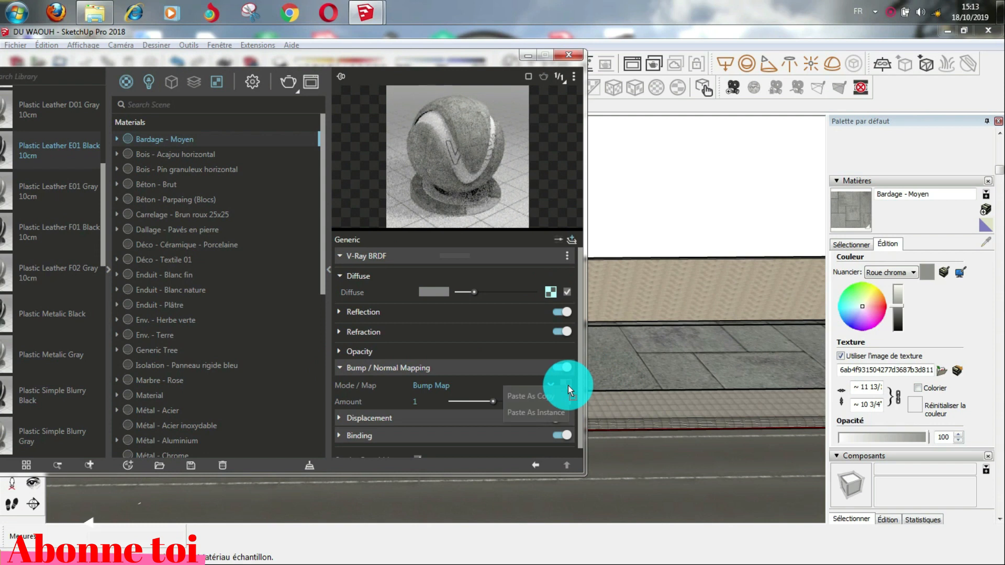
left_click(551, 393)
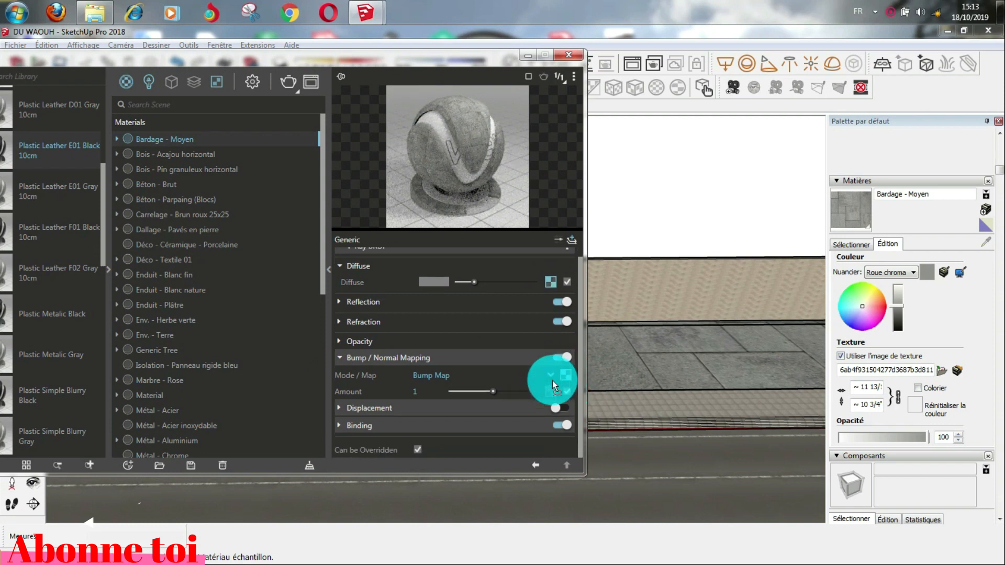
Step: Paste the diffuse texture copy into the bump map of Bardage - Moyen and minimise the V-Ray Asset Editor
left_click_drag(561, 374, 551, 387)
left_click(518, 397)
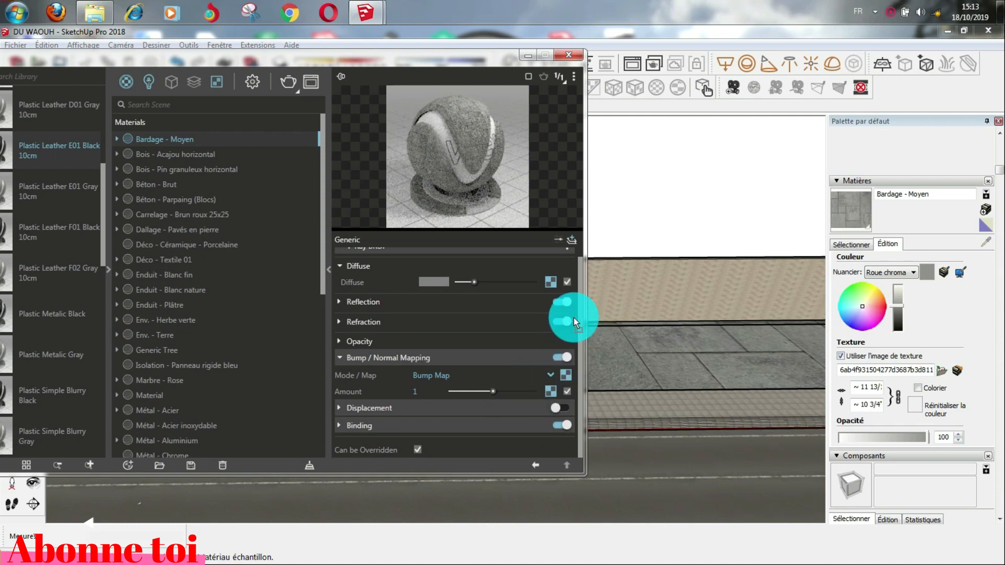
left_click(528, 56)
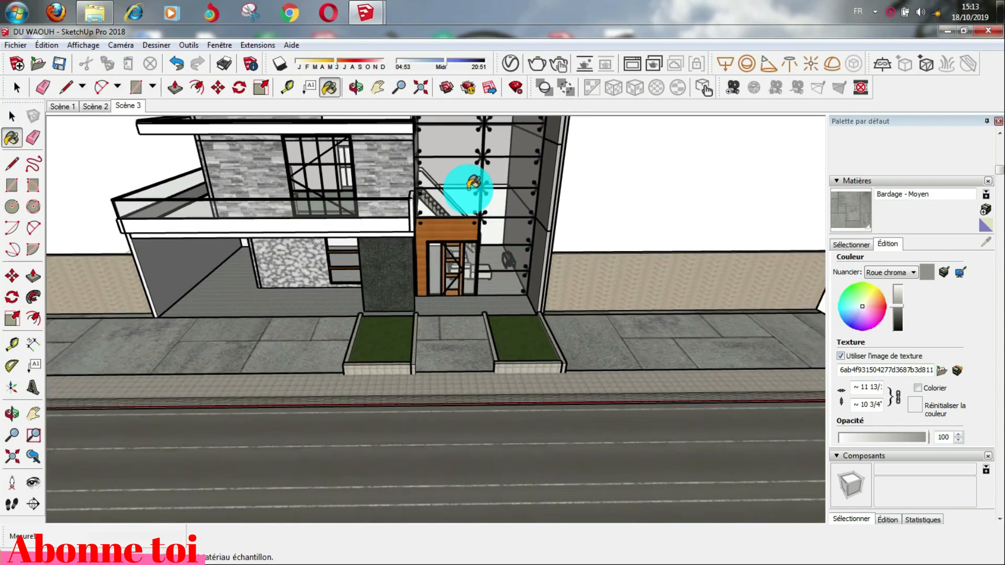
Step: Sample the Bardage - Moyen material from the paving in front of the house
scroll(552, 354, "up", 2)
scroll(742, 331, "up", 1)
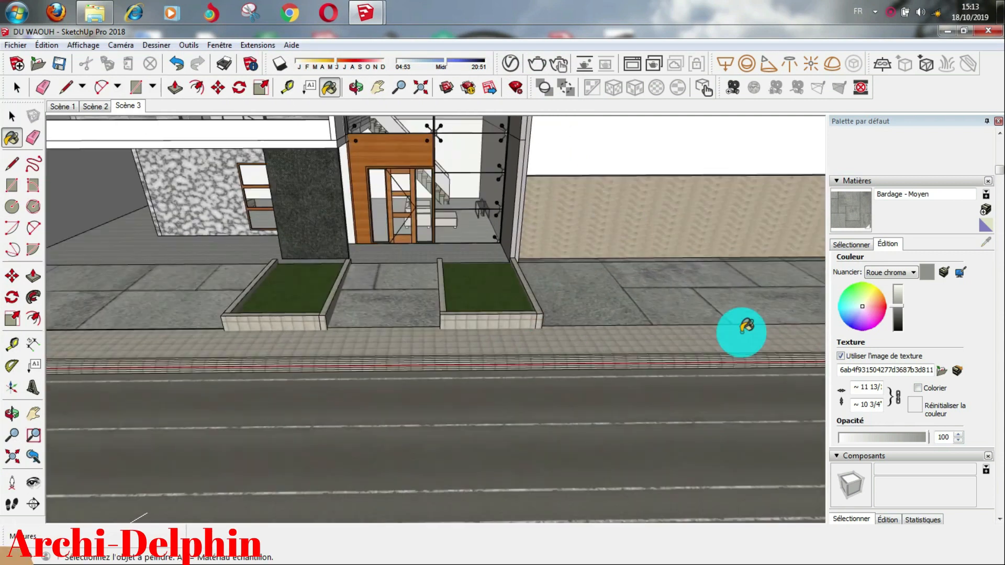
left_click(849, 243)
left_click(986, 243)
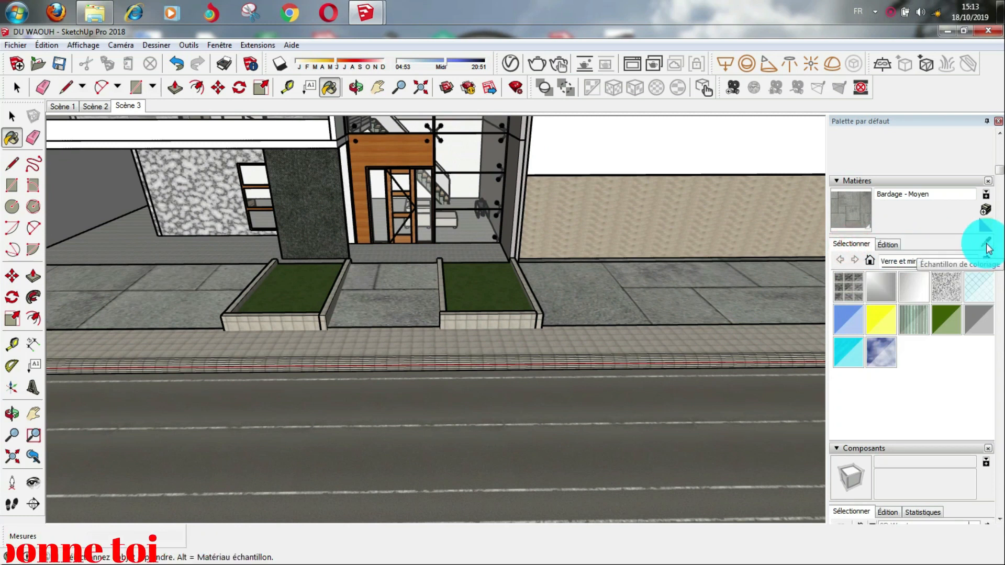
left_click(590, 300)
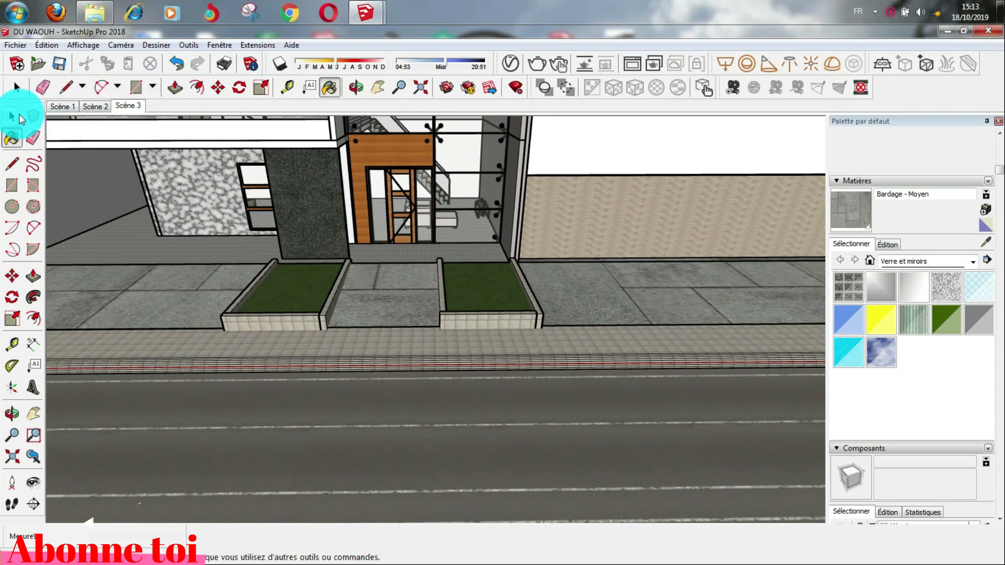
Step: Paint all faces inside the sidewalk and kerb group along the road with Bardage - Moyen, and leave the group
left_click(15, 114)
double_click(603, 344)
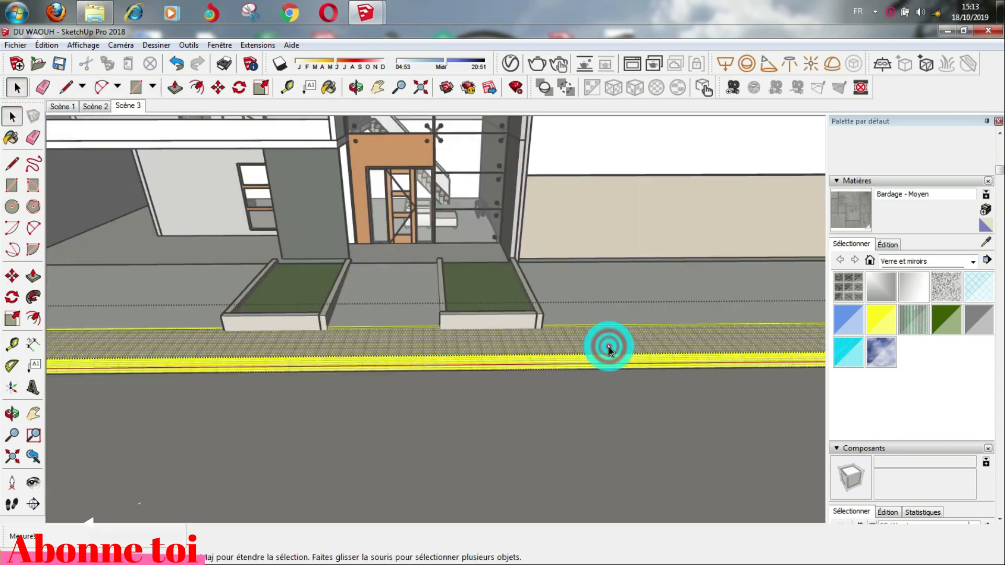
left_click(848, 212)
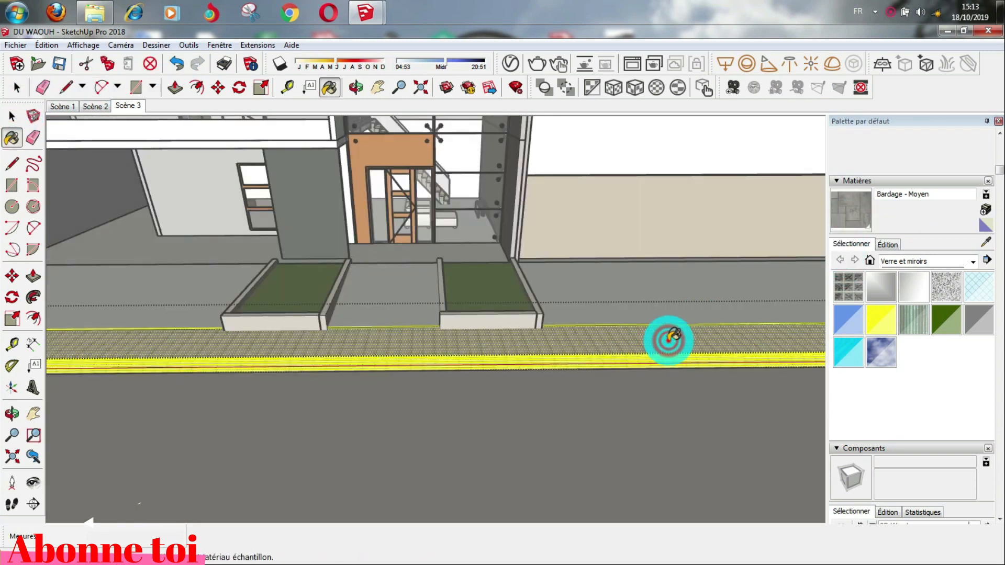
left_click(673, 338)
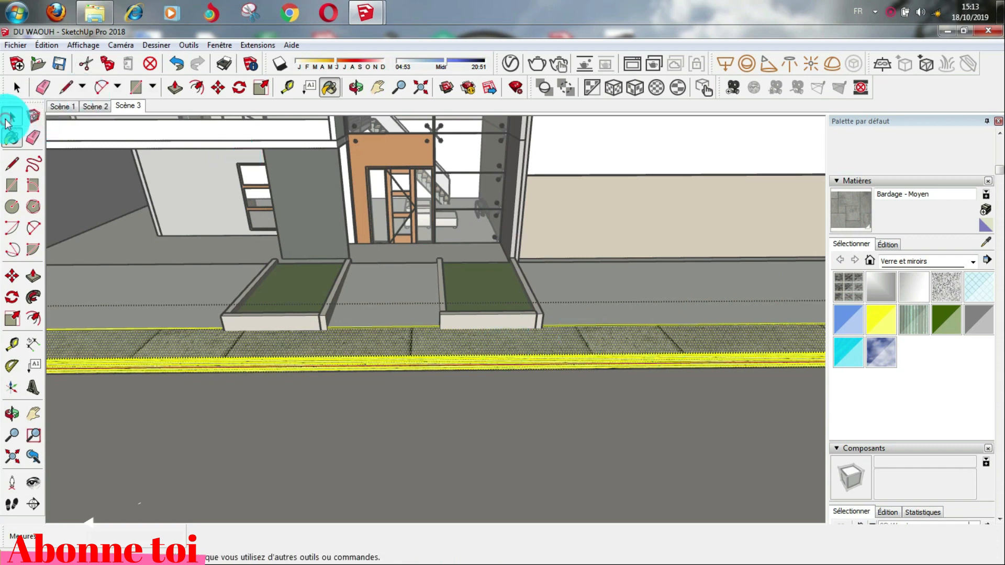
left_click(10, 118)
left_click(635, 147)
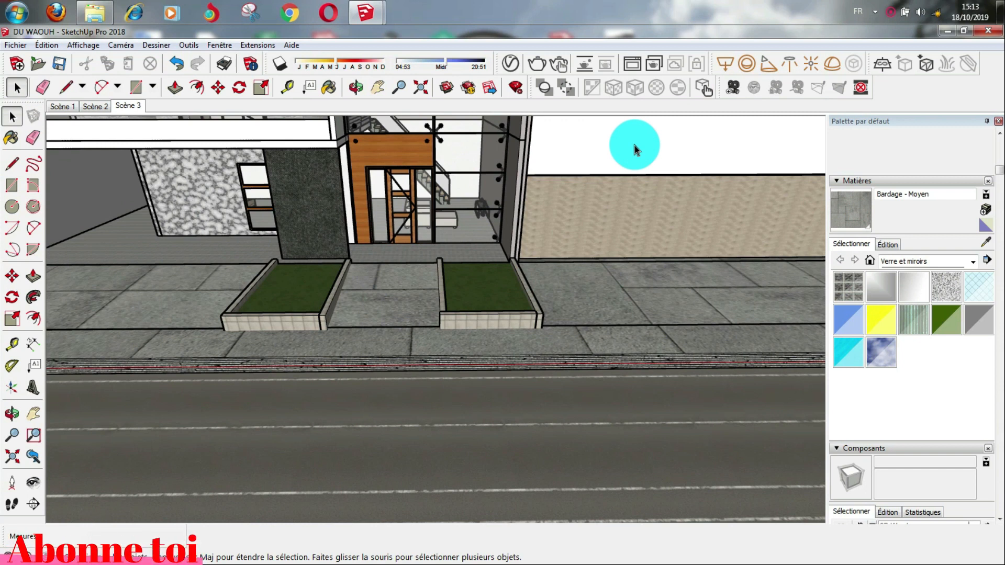
Step: Reposition the Bardage - Moyen texture on the top face of the sidewalk group, shifting its joints relative to the paving behind
scroll(663, 246, "down", 3)
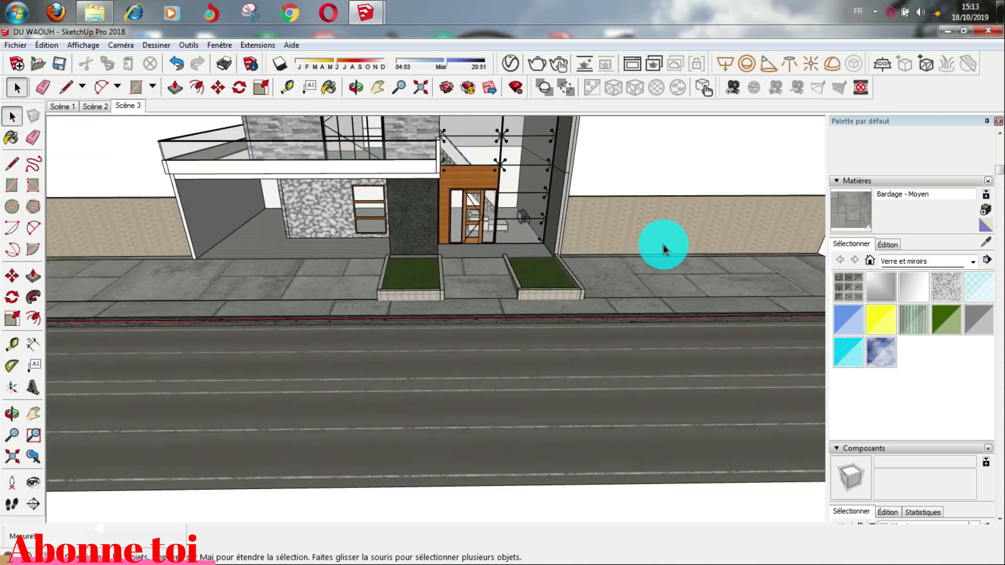
scroll(655, 314, "up", 4)
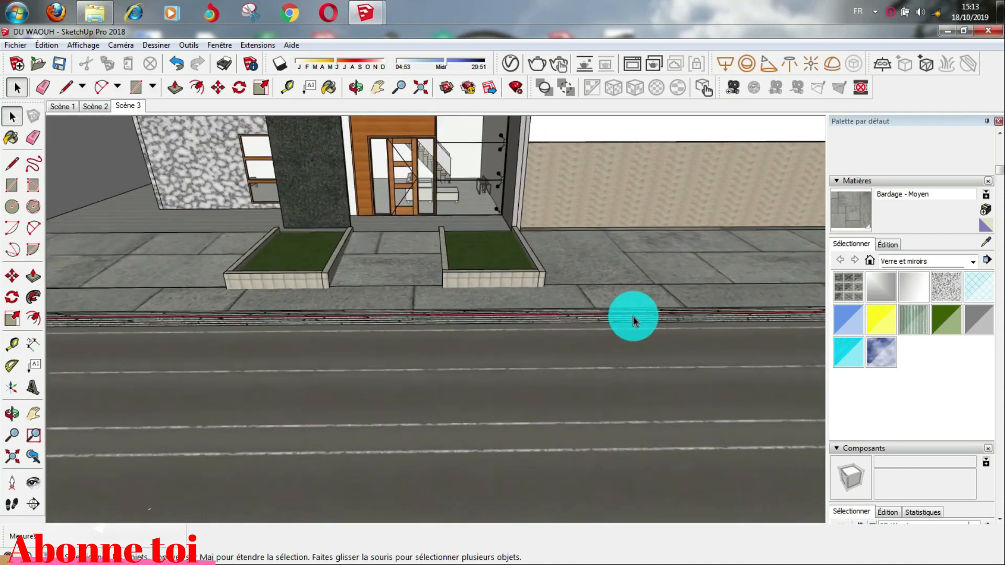
scroll(632, 321, "up", 2)
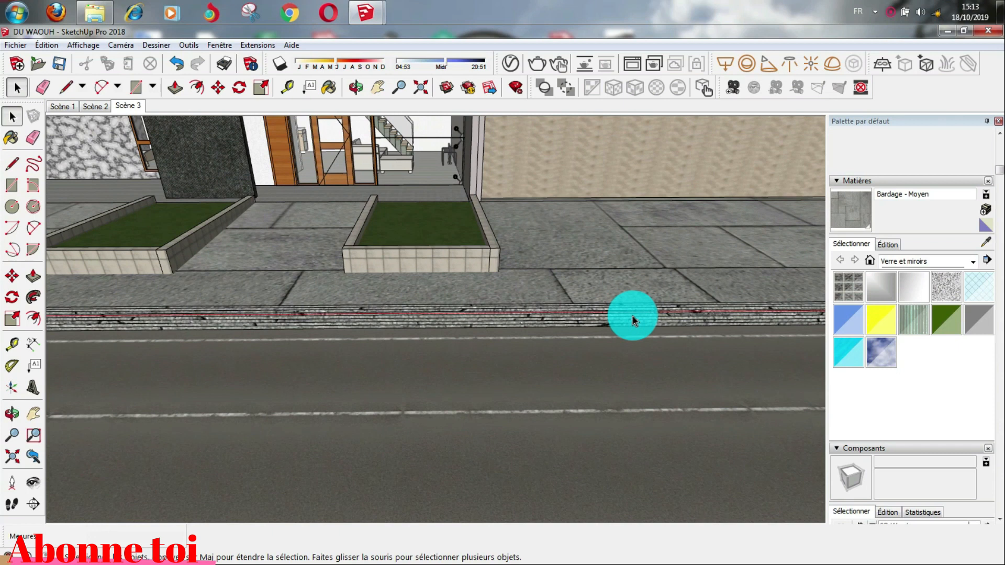
scroll(632, 320, "down", 4)
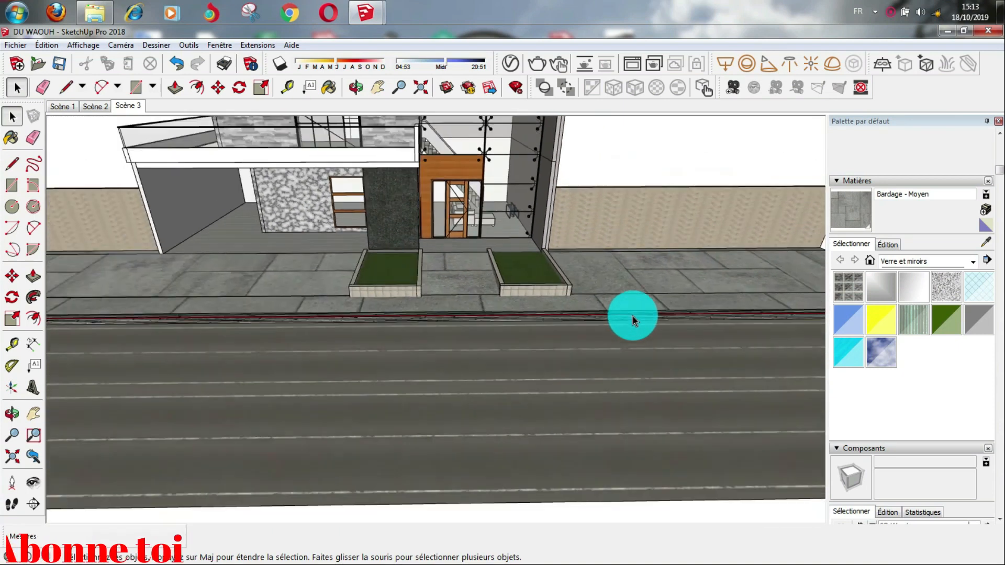
scroll(633, 317, "down", 2)
scroll(651, 303, "up", 4)
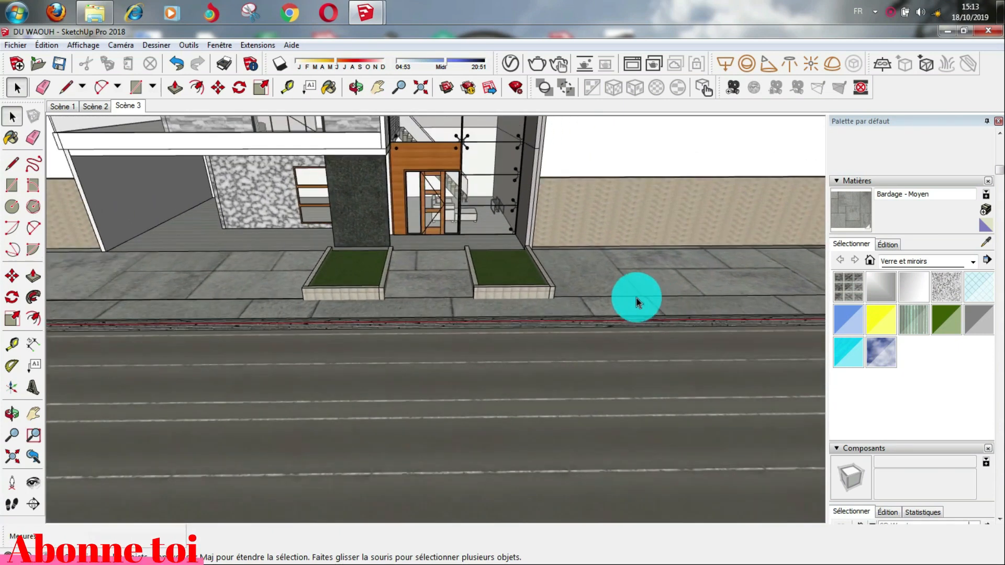
scroll(637, 302, "up", 2)
left_click(680, 301)
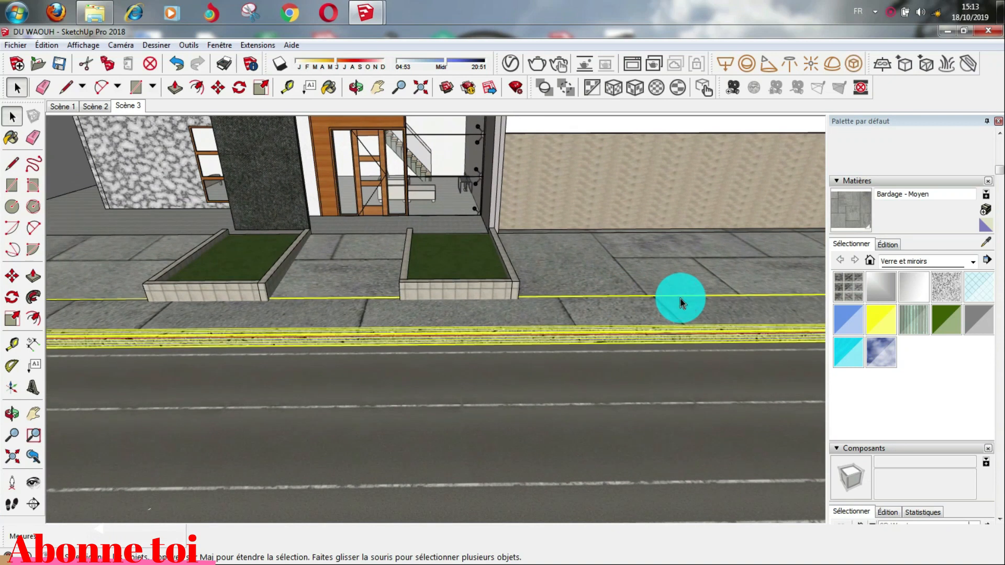
triple_click(680, 304)
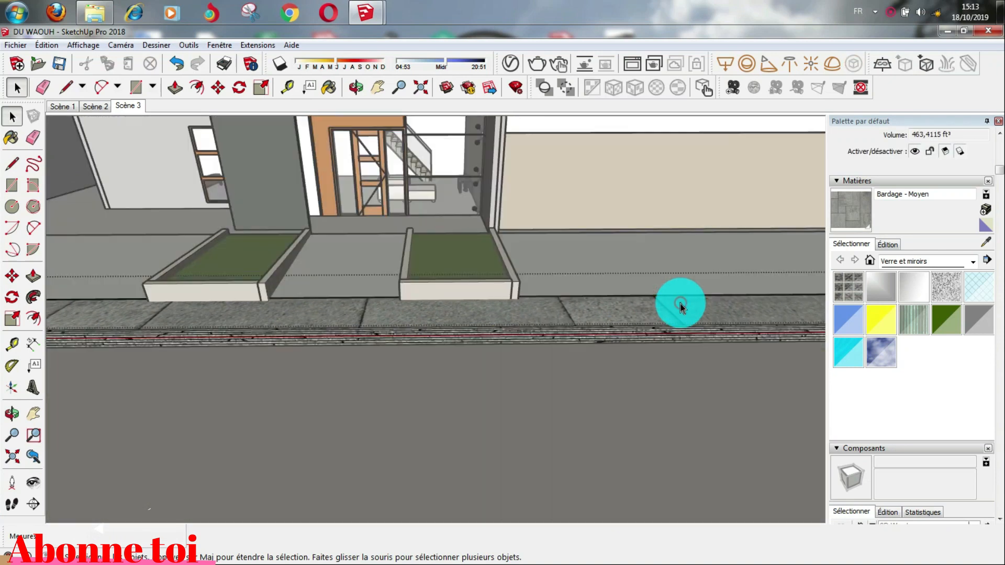
left_click(677, 308)
right_click(677, 311)
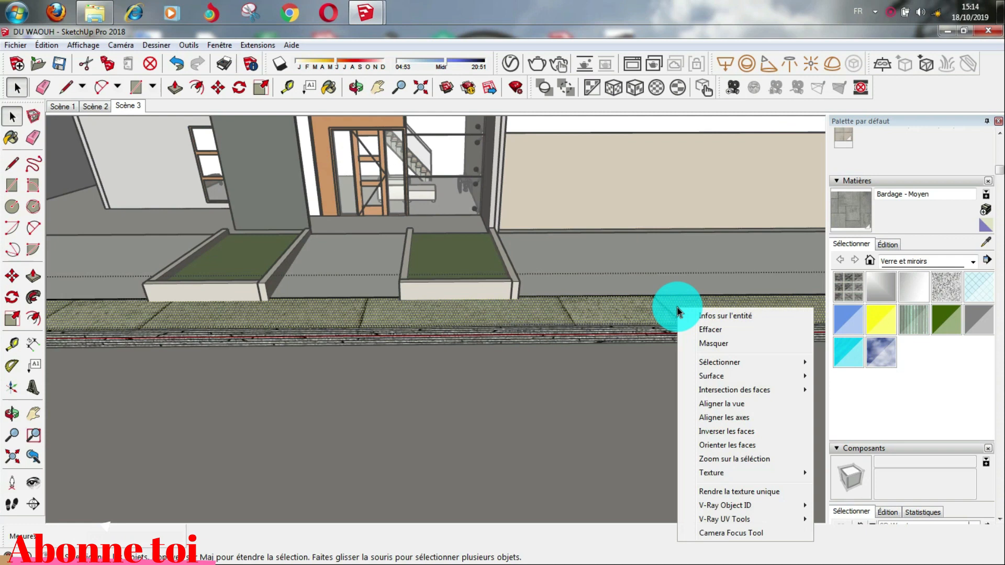
mouse_move(788, 473)
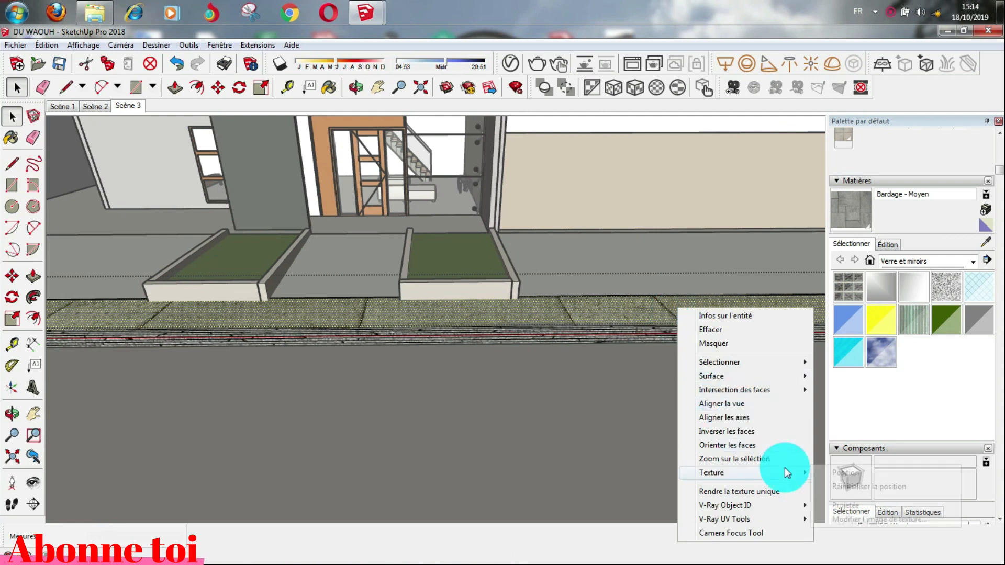
left_click(837, 473)
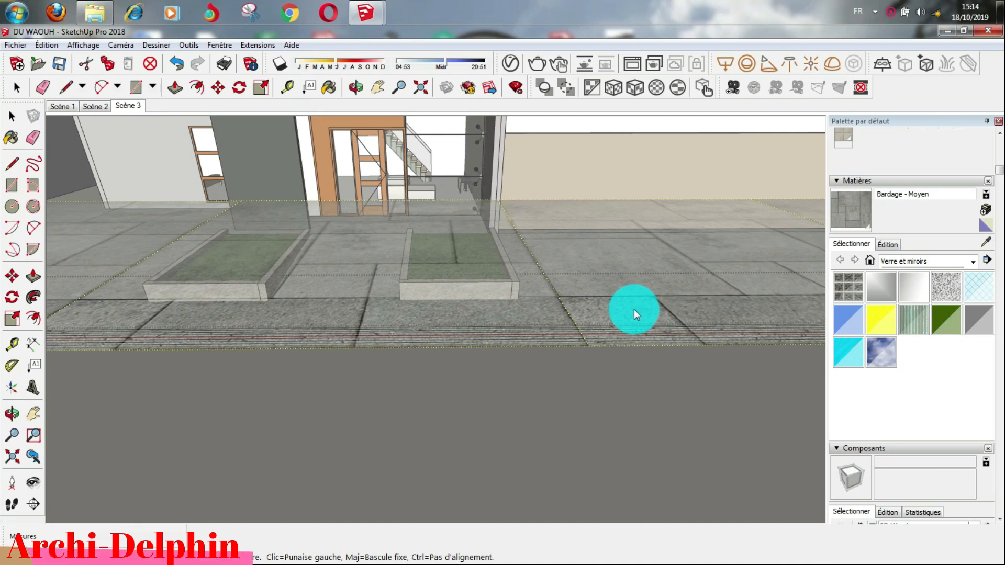
left_click_drag(632, 309, 683, 307)
left_click_drag(684, 307, 610, 319)
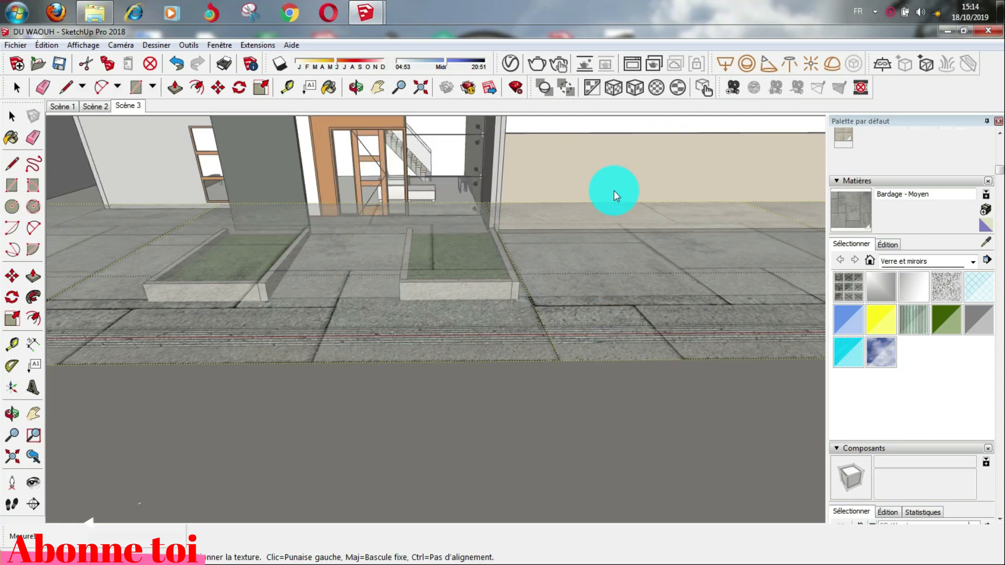
left_click(609, 125)
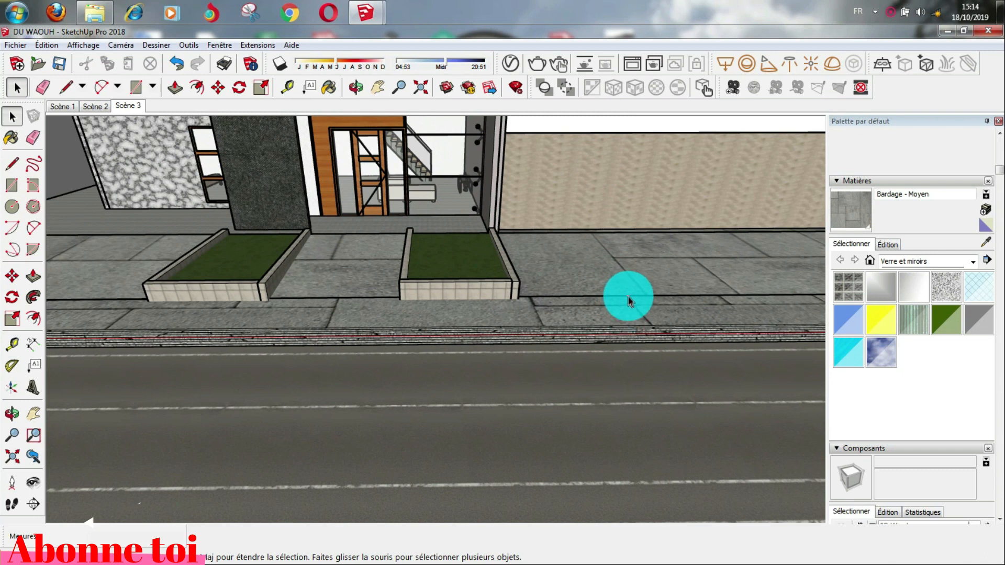
scroll(628, 297, "up", 5)
left_click(608, 296)
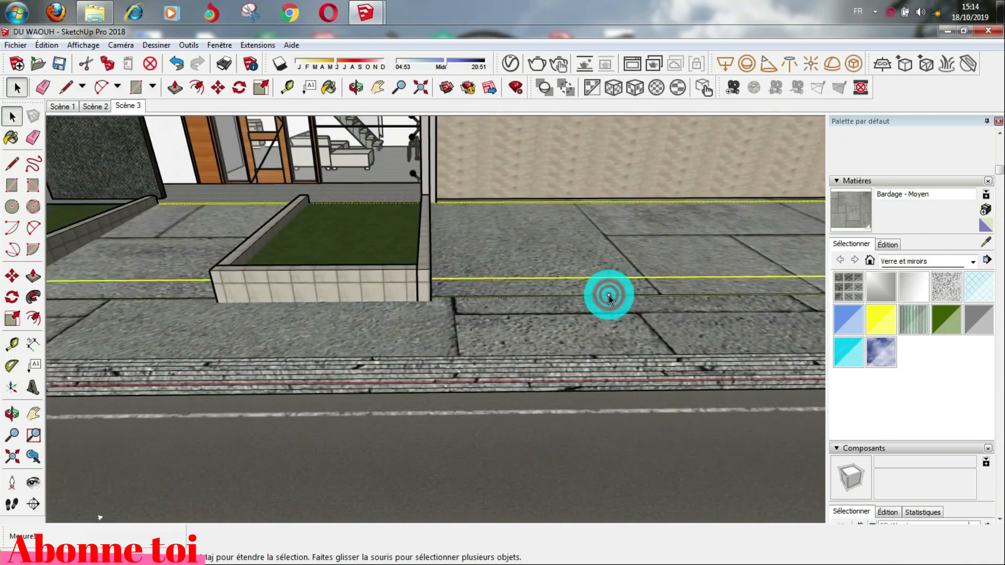
double_click(608, 296)
double_click(608, 296)
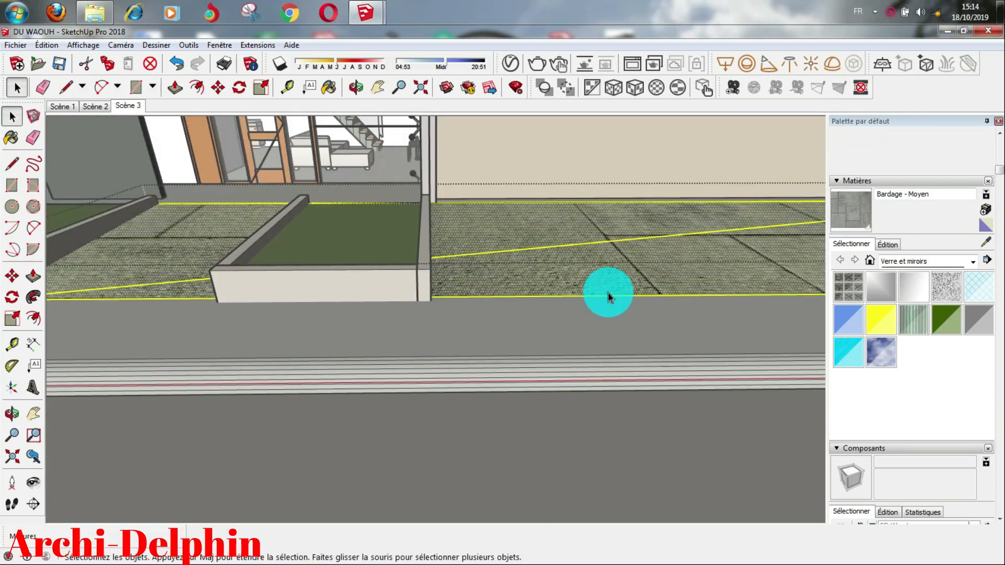
right_click(608, 292)
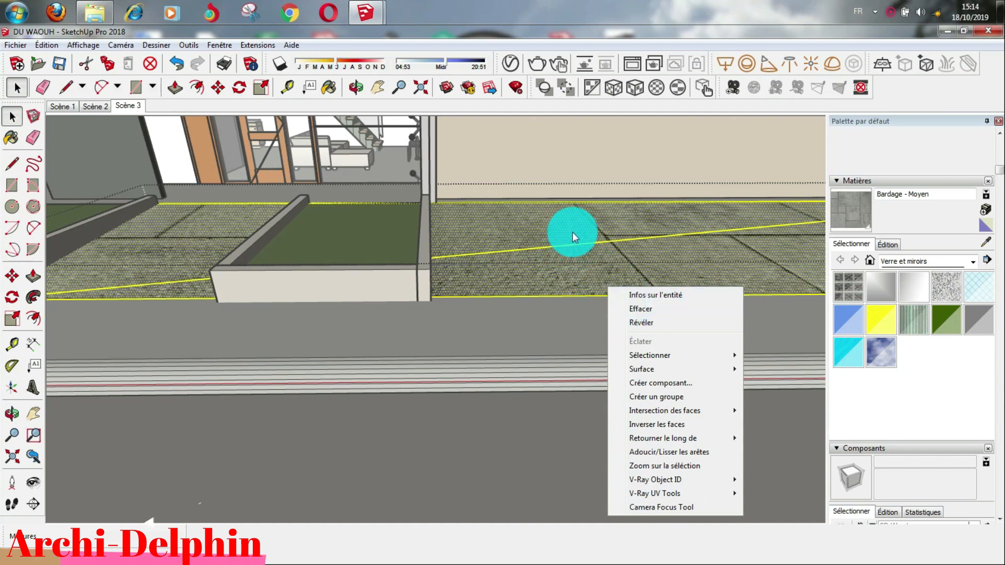
left_click(575, 166)
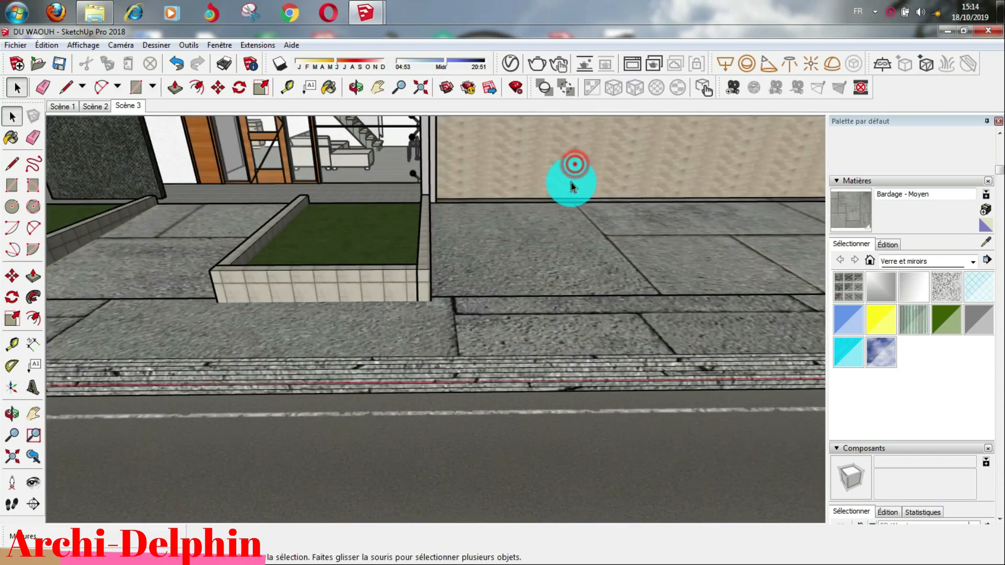
Step: Explode the paving group in front of the house and the sidewalk group along the road
left_click(550, 235)
right_click(555, 237)
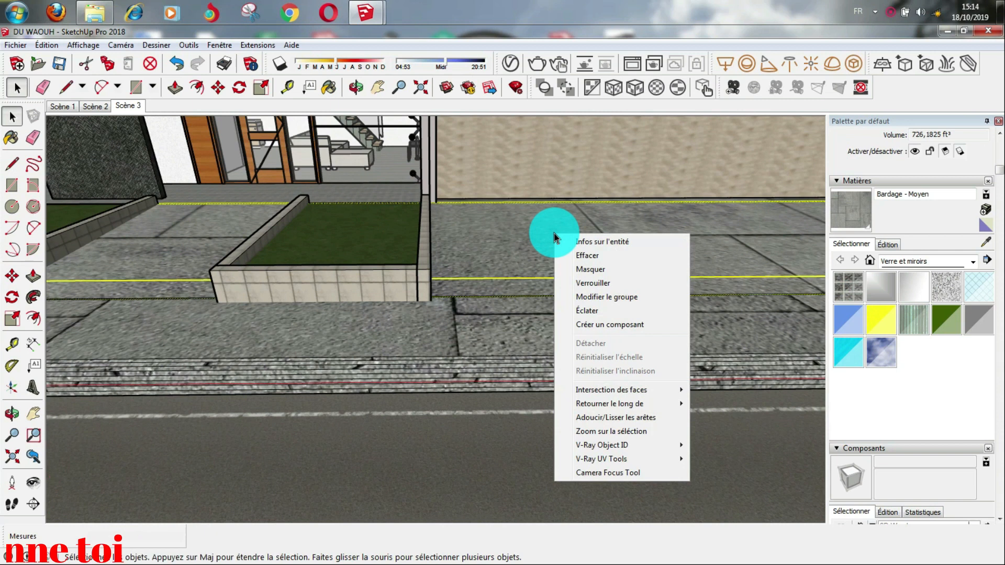
left_click(582, 311)
left_click(581, 312)
right_click(578, 310)
left_click(609, 386)
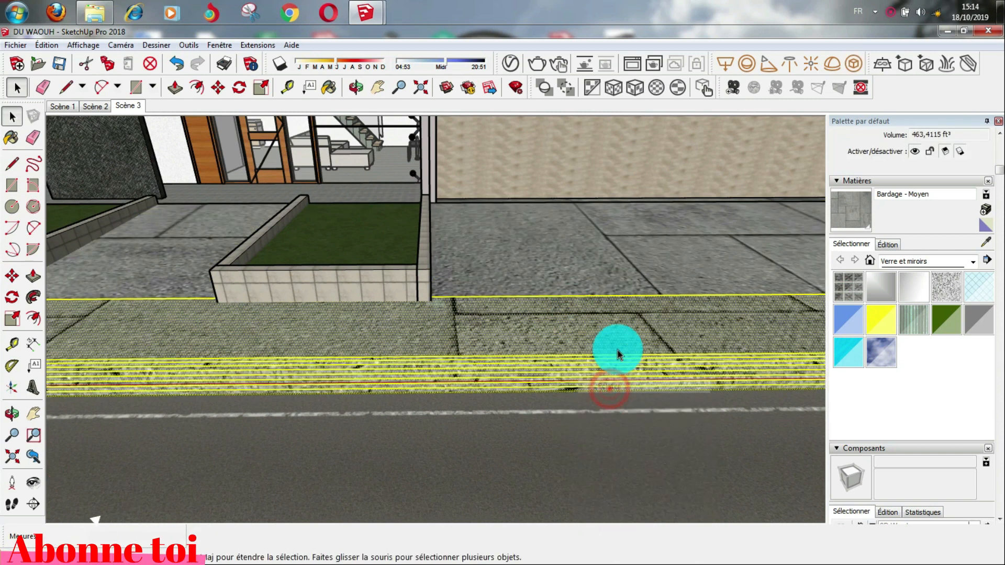
Step: Check the exploded paving and sidewalk by selecting their top faces in turn
left_click(567, 257)
left_click(581, 304)
scroll(581, 309, "down", 3)
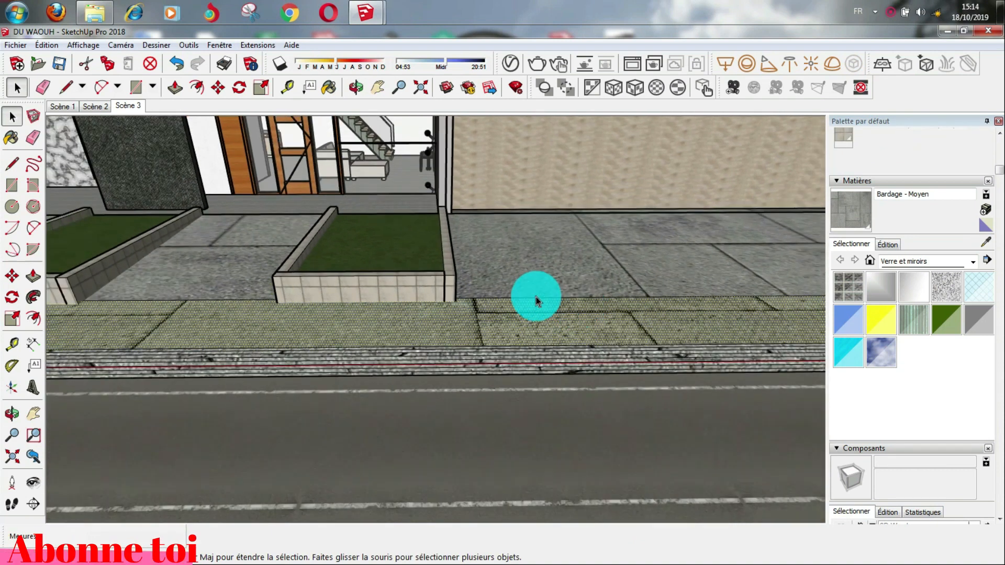
left_click(606, 284)
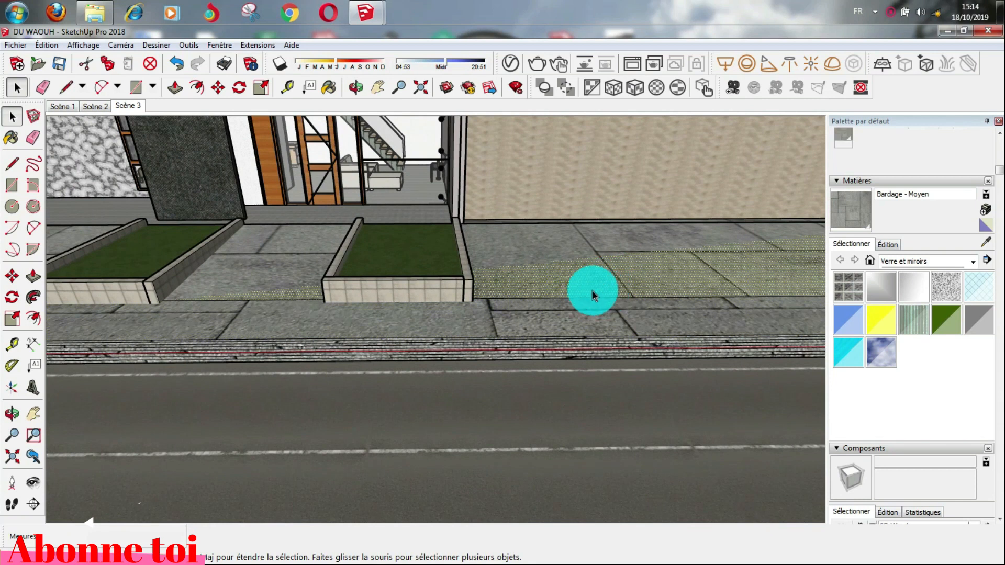
scroll(575, 287, "down", 2)
scroll(599, 314, "up", 2)
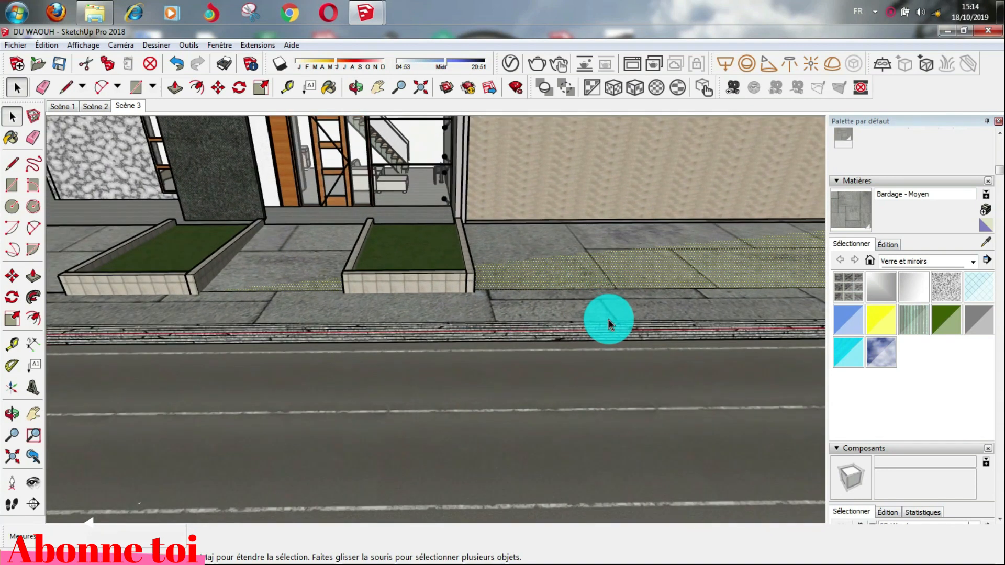
Step: Reposition the texture on the sidewalk's top face so the lengthwise joint moves to the edge of the paving
left_click(557, 302)
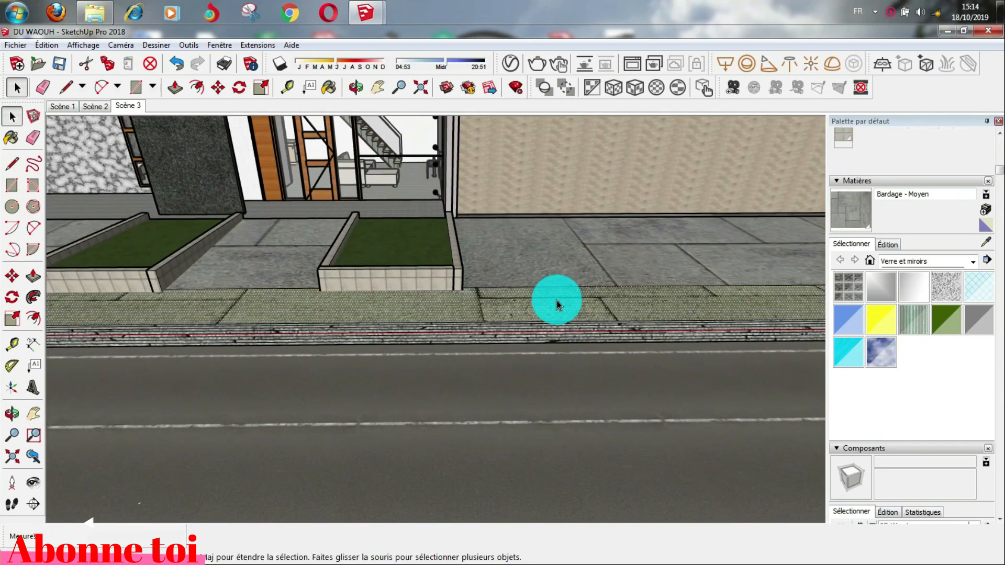
right_click(557, 302)
mouse_move(630, 472)
left_click(713, 474)
left_click_drag(598, 303, 612, 286)
scroll(613, 291, "up", 2)
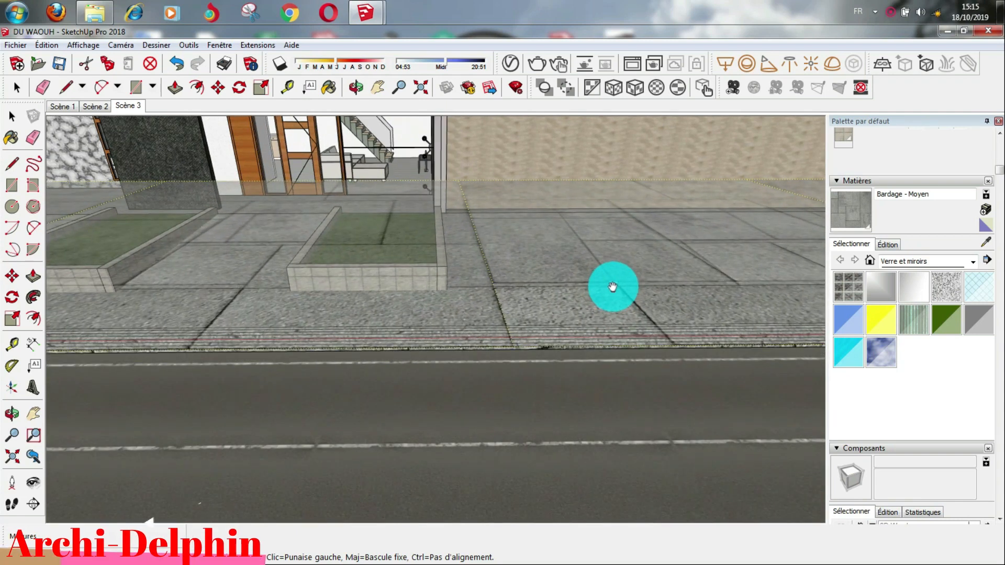
left_click(594, 150)
left_click(549, 311)
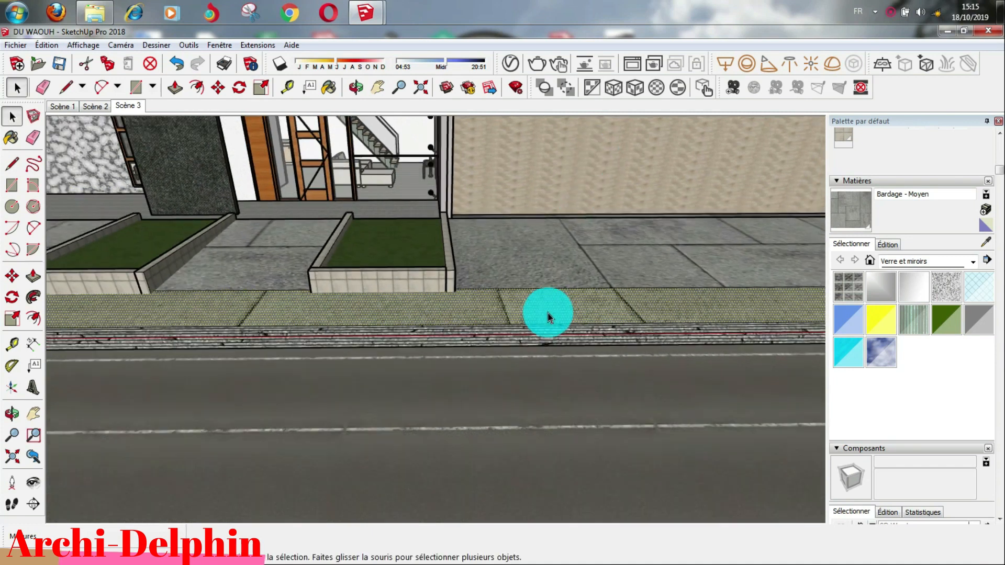
scroll(548, 316, "down", 3)
left_click(599, 128)
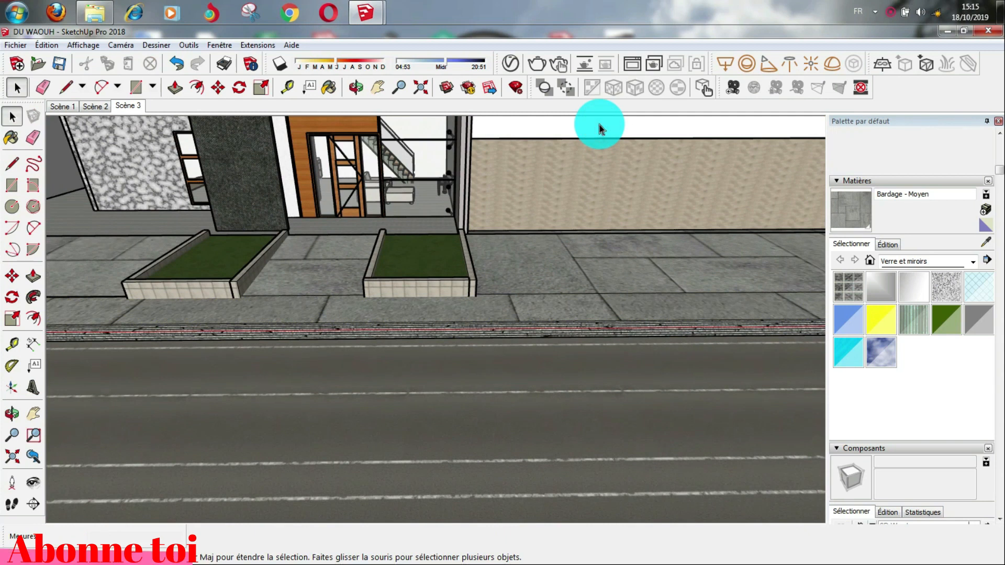
scroll(624, 249, "down", 3)
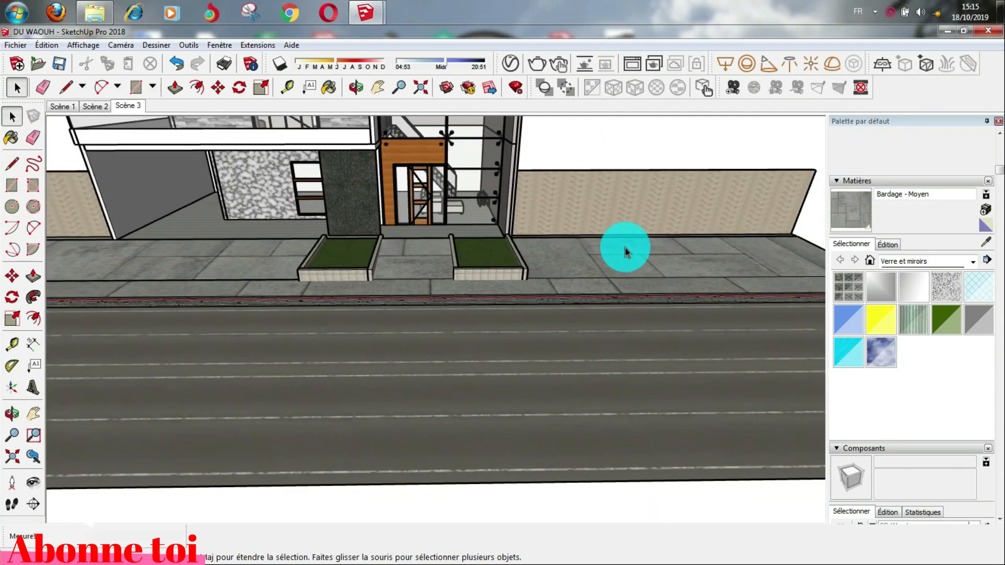
Step: Restore the Scène 3 view and examine the paving, planters and sidewalk in front of the house
left_click(132, 105)
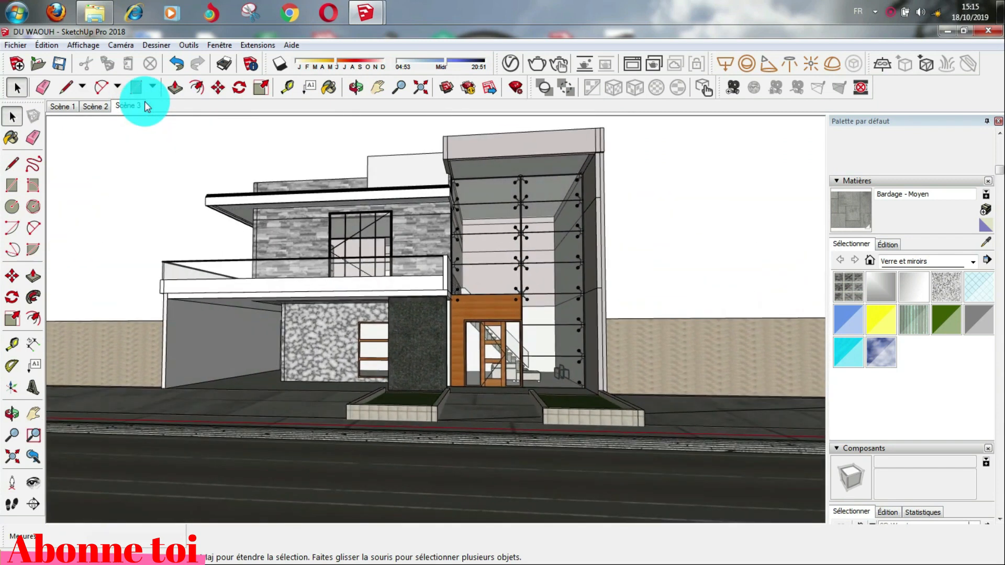
middle_click_drag(455, 239, 372, 226)
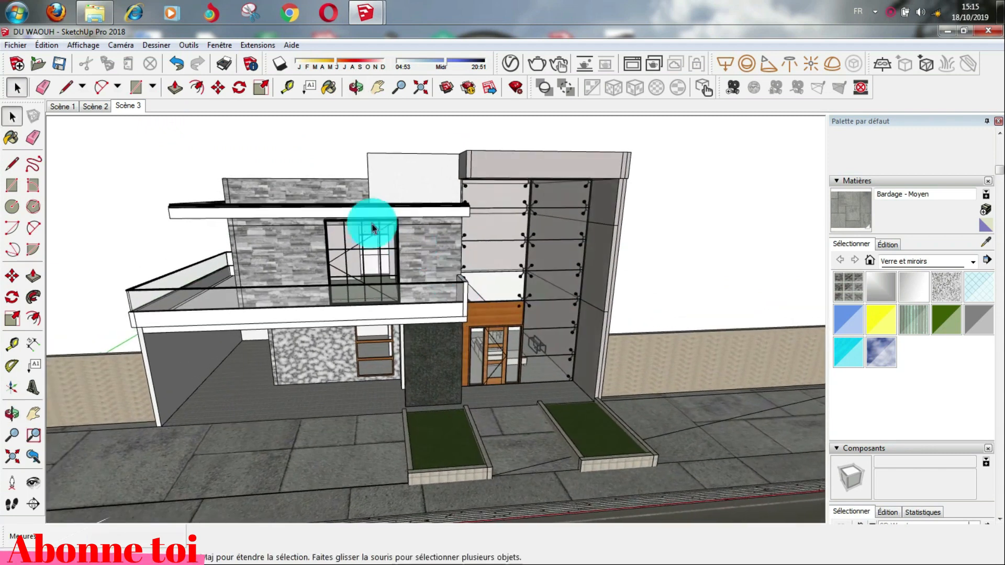
scroll(364, 222, "down", 5)
scroll(447, 382, "up", 3)
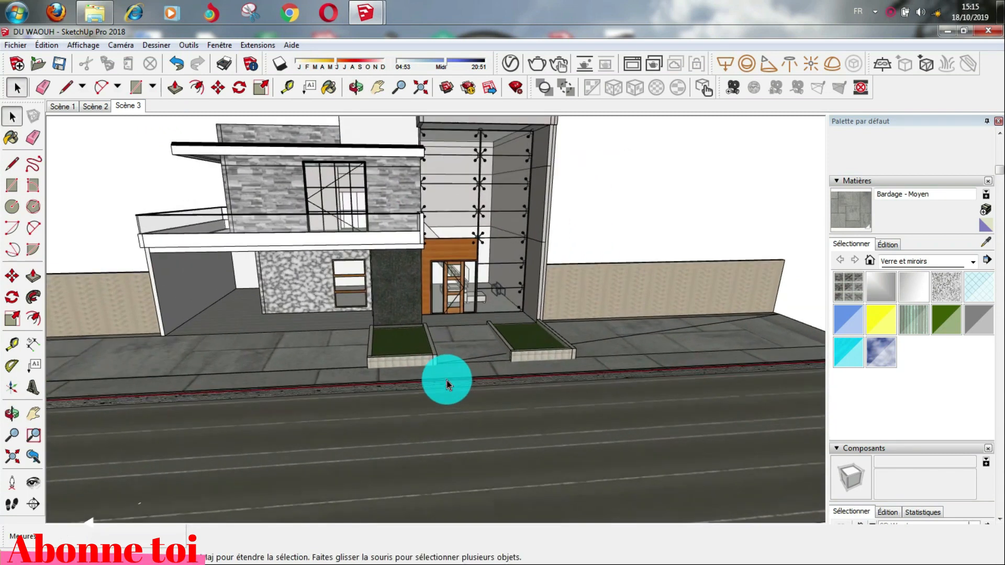
scroll(473, 372, "up", 2)
scroll(511, 349, "up", 3)
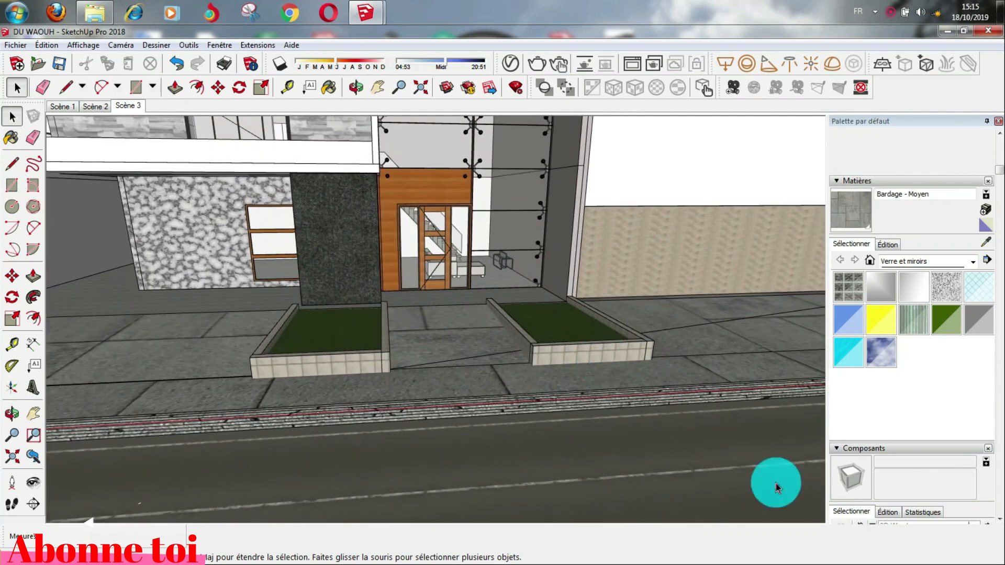
Step: Insert the plant component 279 from the arbre vray collection into the planter on the garage side of the entrance
scroll(900, 498, "down", 3)
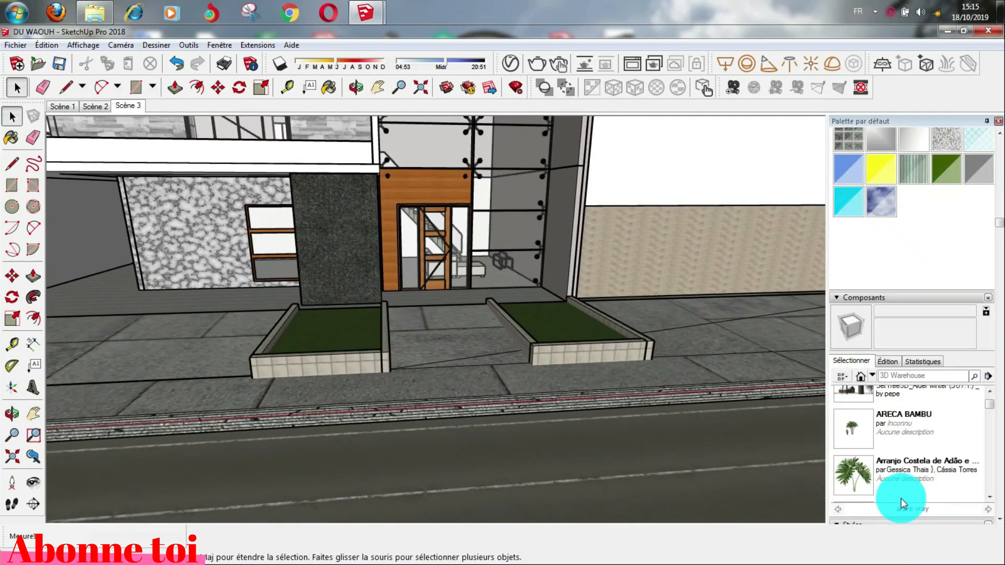
scroll(890, 492, "down", 3)
scroll(850, 463, "up", 5)
scroll(853, 477, "down", 8)
scroll(852, 476, "down", 8)
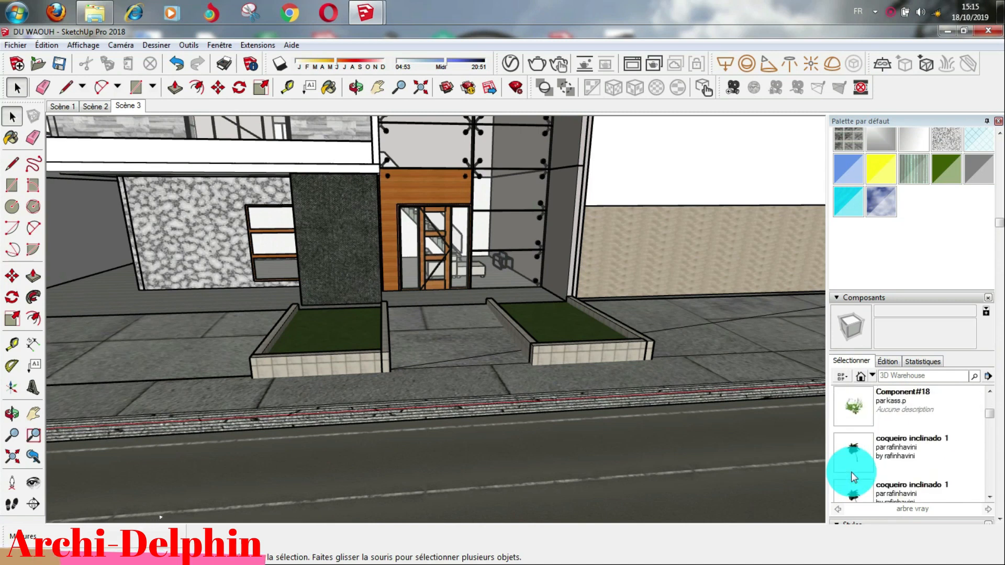
scroll(851, 472, "down", 8)
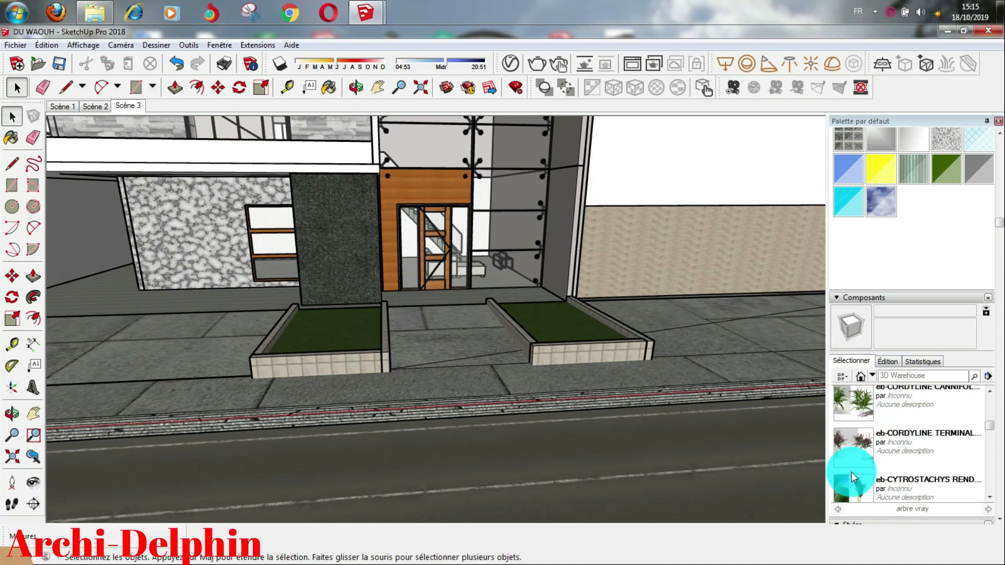
scroll(851, 475, "down", 3)
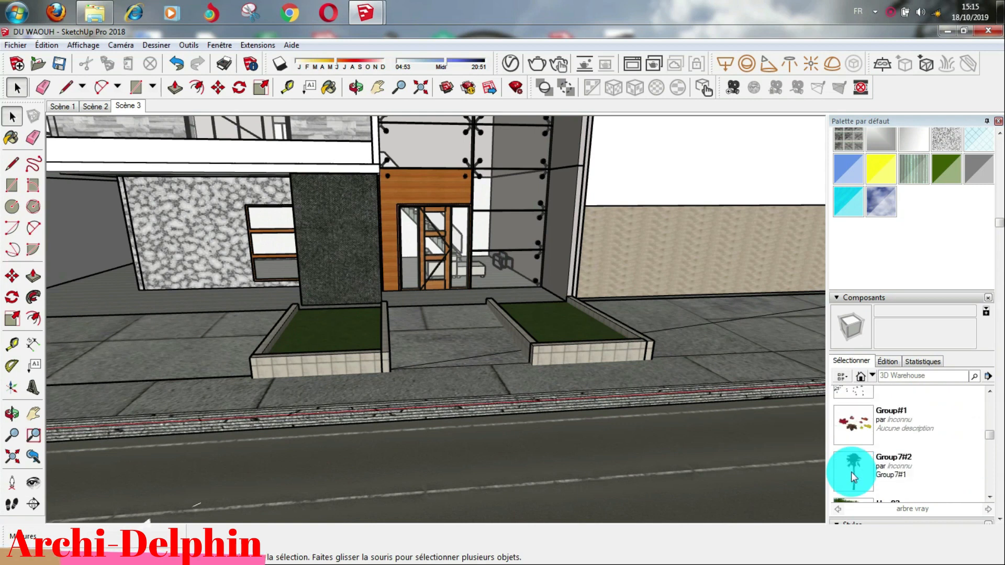
scroll(851, 475, "down", 3)
scroll(851, 472, "up", 15)
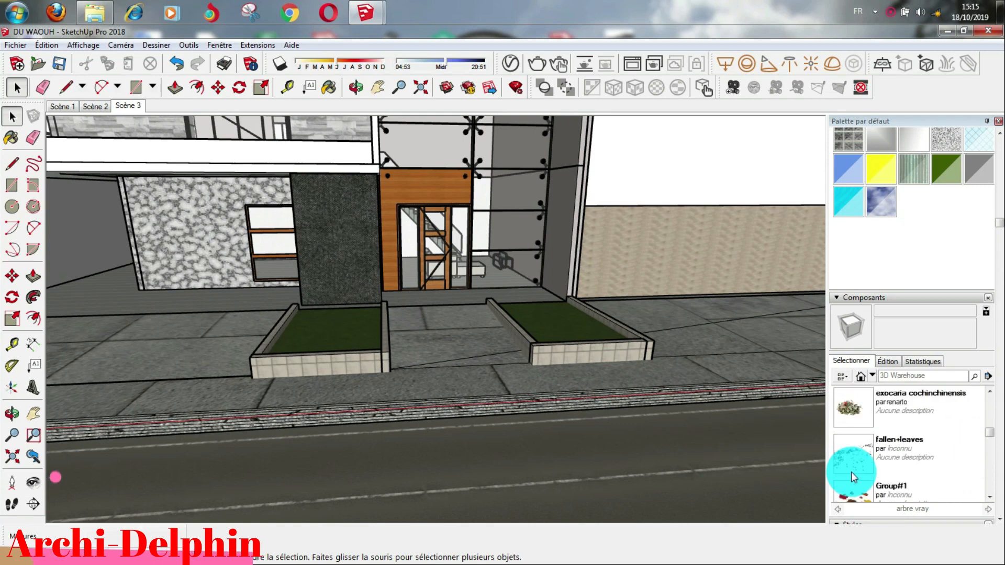
scroll(851, 476, "up", 4)
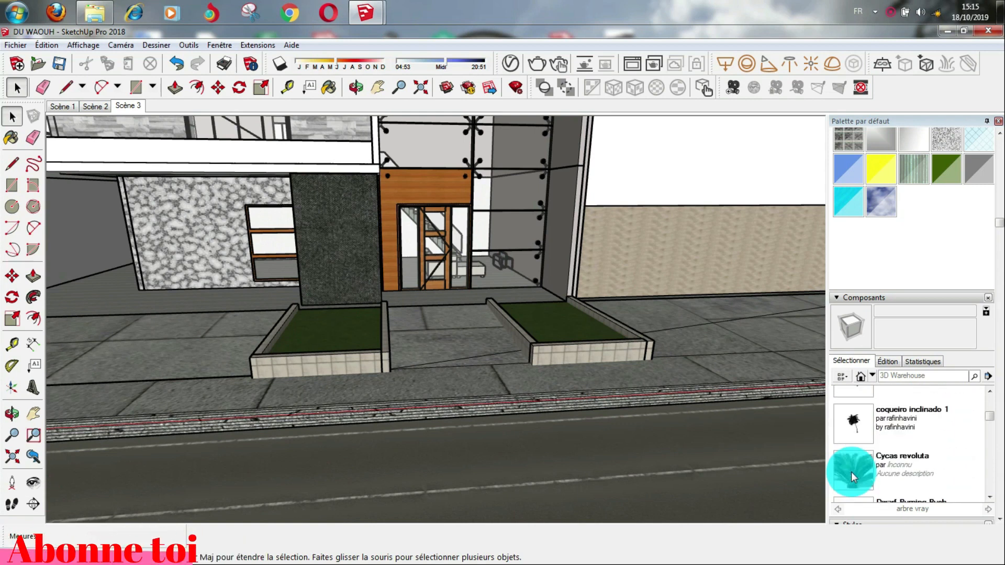
scroll(851, 475, "up", 6)
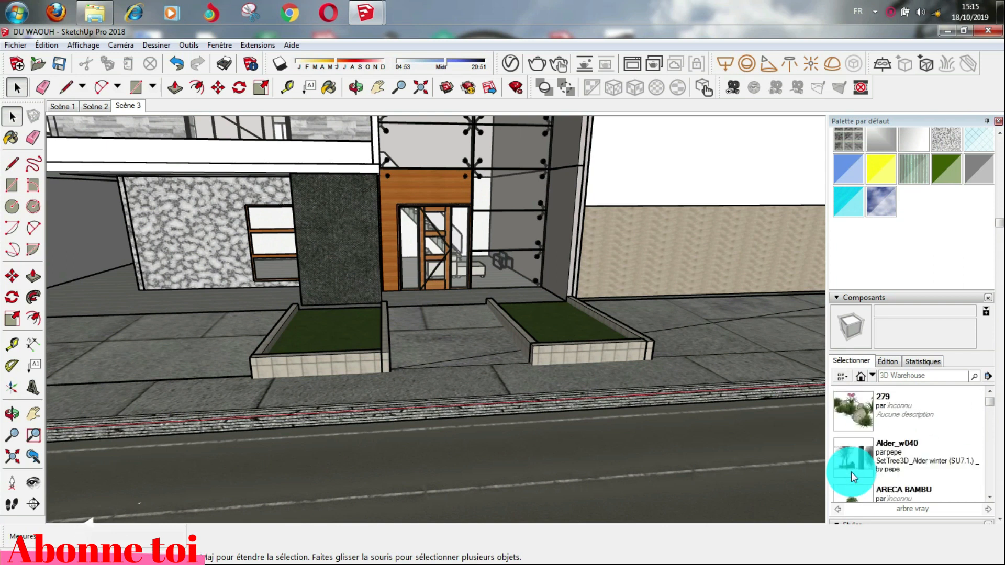
left_click(848, 482)
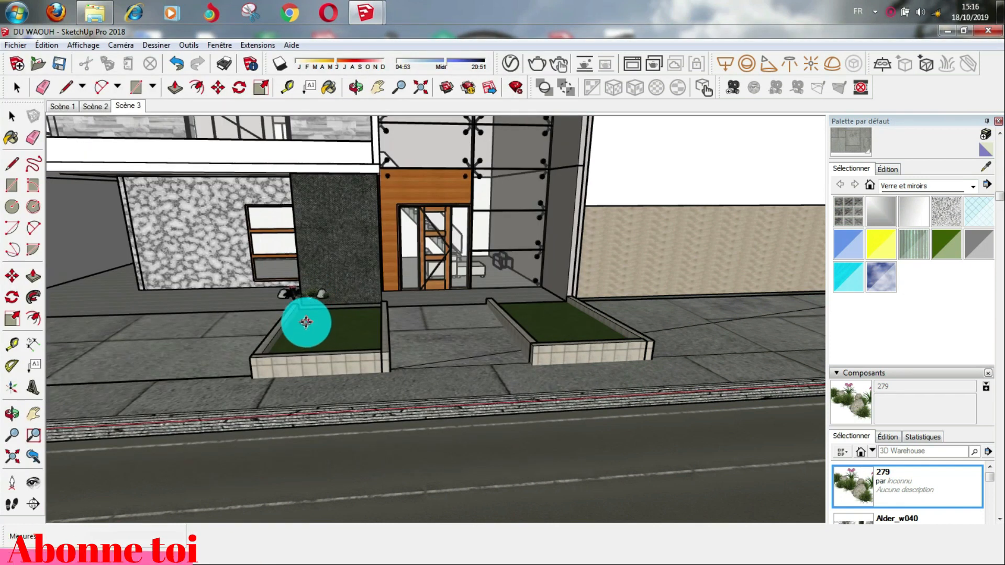
left_click(323, 330)
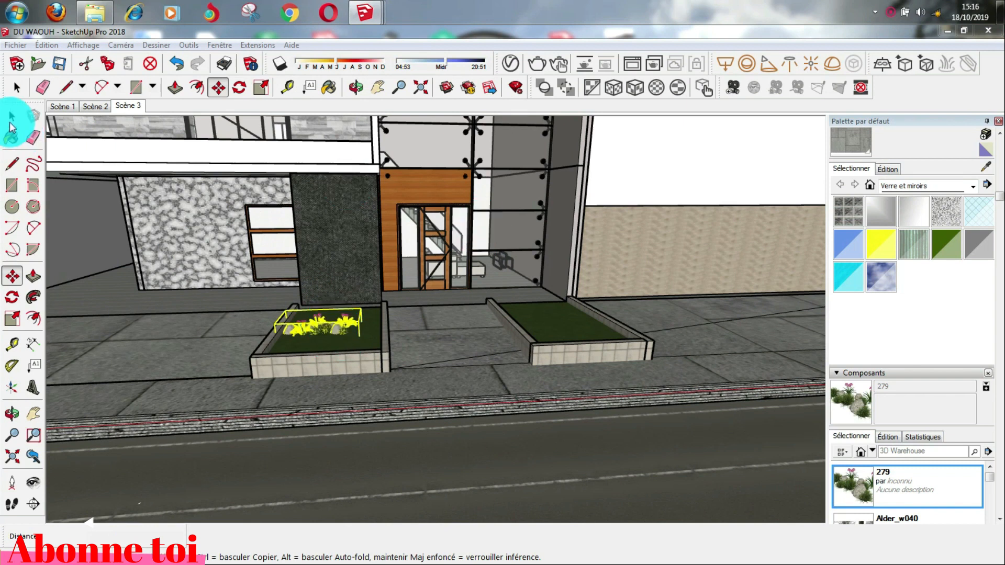
Step: Enlarge the inserted plant group and stretch it by about 1.71 along the planter's length so it fills the bed
left_click(12, 317)
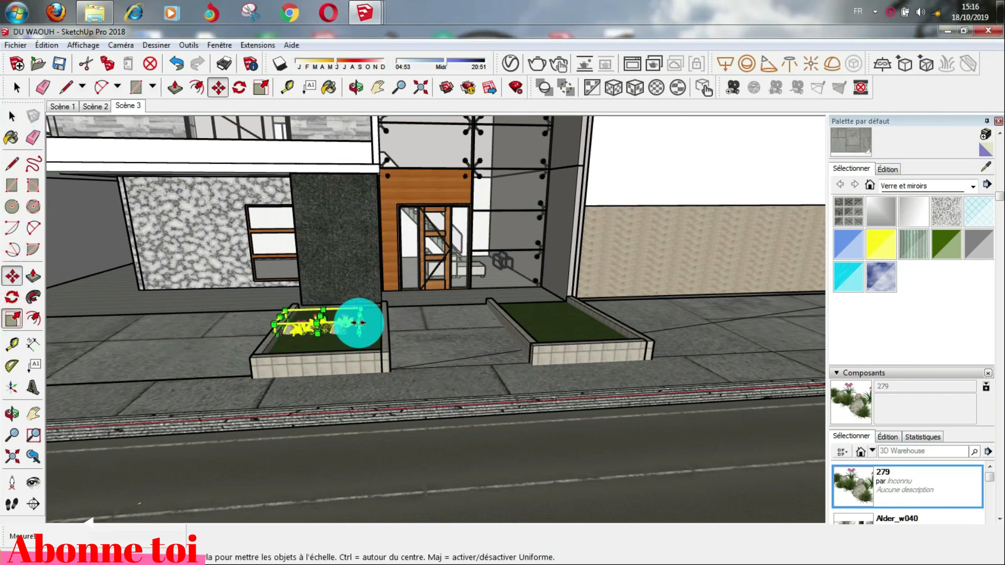
left_click_drag(360, 304, 393, 277)
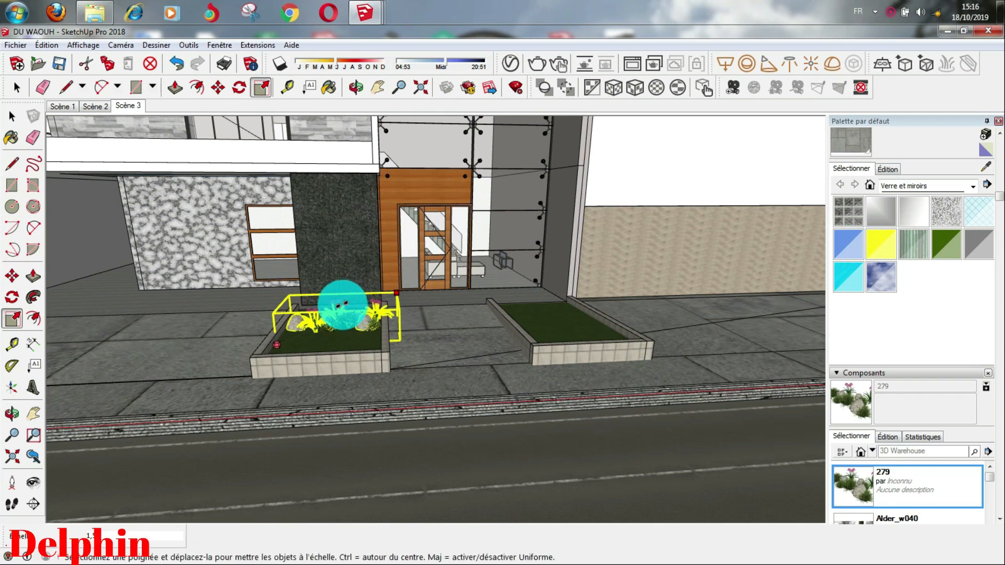
mouse_move(341, 296)
left_mouse_down()
mouse_move(343, 285)
mouse_move(341, 340)
mouse_move(395, 335)
left_mouse_up()
middle_click_drag(366, 343, 302, 356)
middle_click_drag(224, 363, 220, 309)
scroll(219, 309, "up", 3)
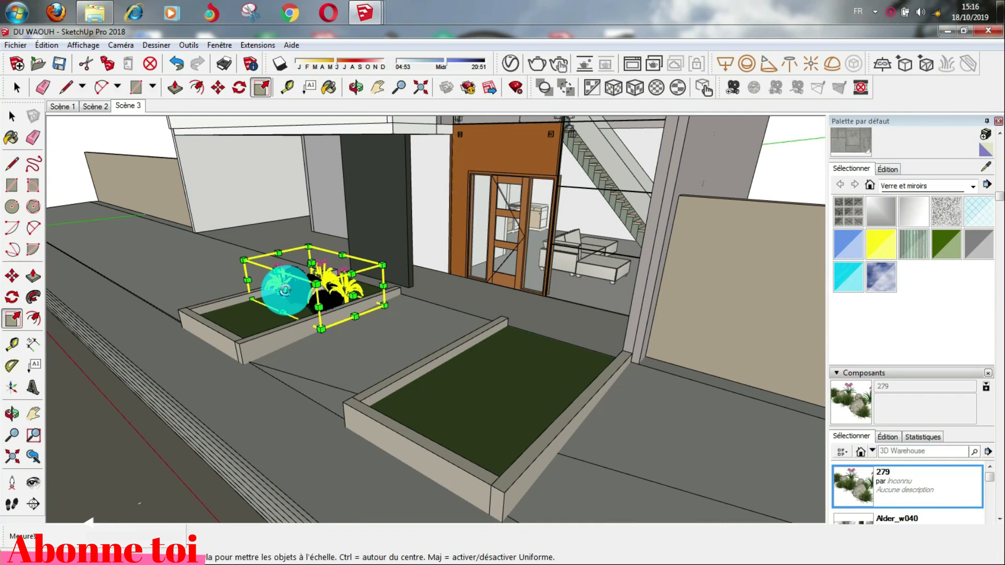
left_click_drag(280, 290, 222, 310)
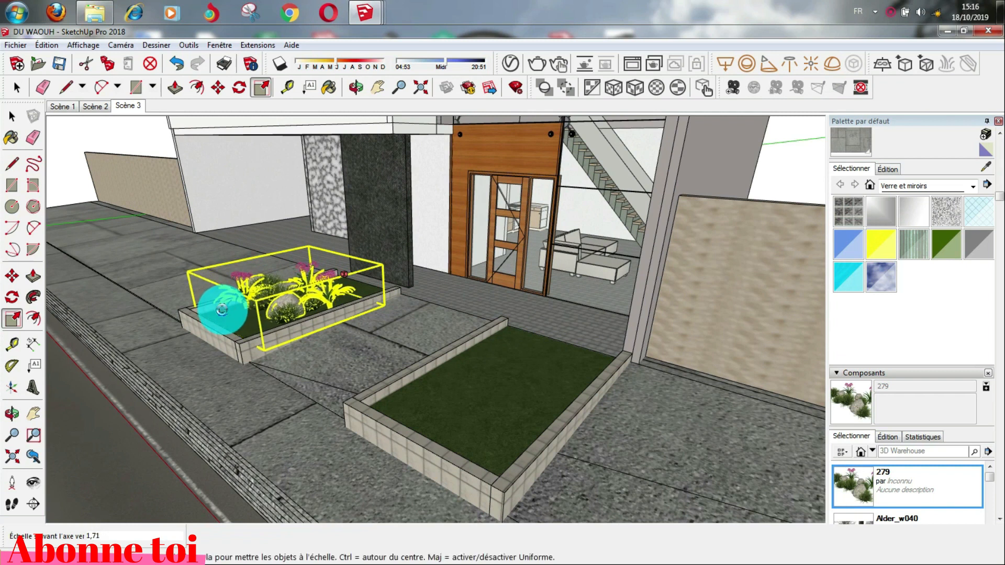
Step: Copy the scaled plant group about 16' 10 7/8" across into the empty planter on the other side of the entrance
left_click(11, 276)
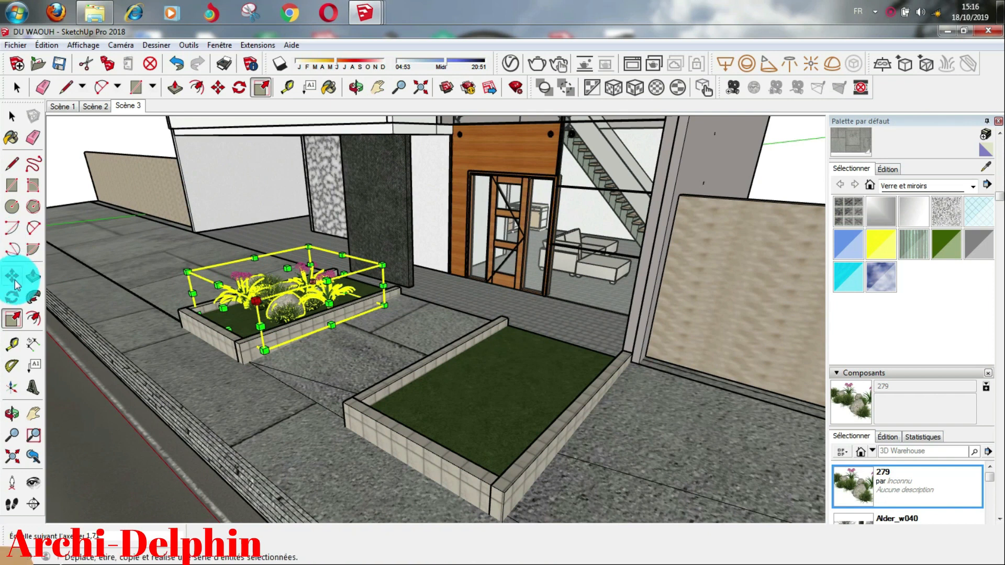
left_click(383, 306)
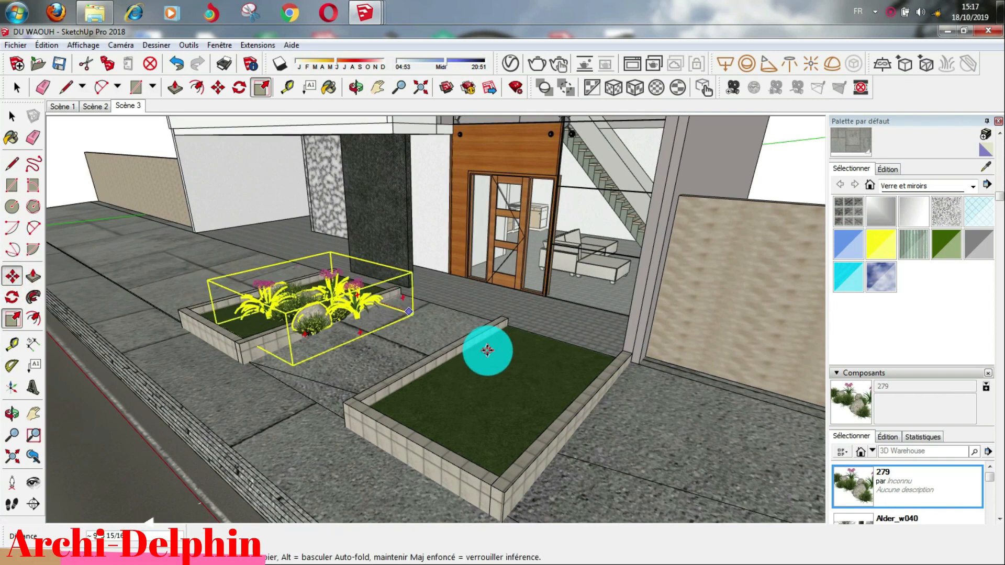
key("ctrl")
left_click(526, 363)
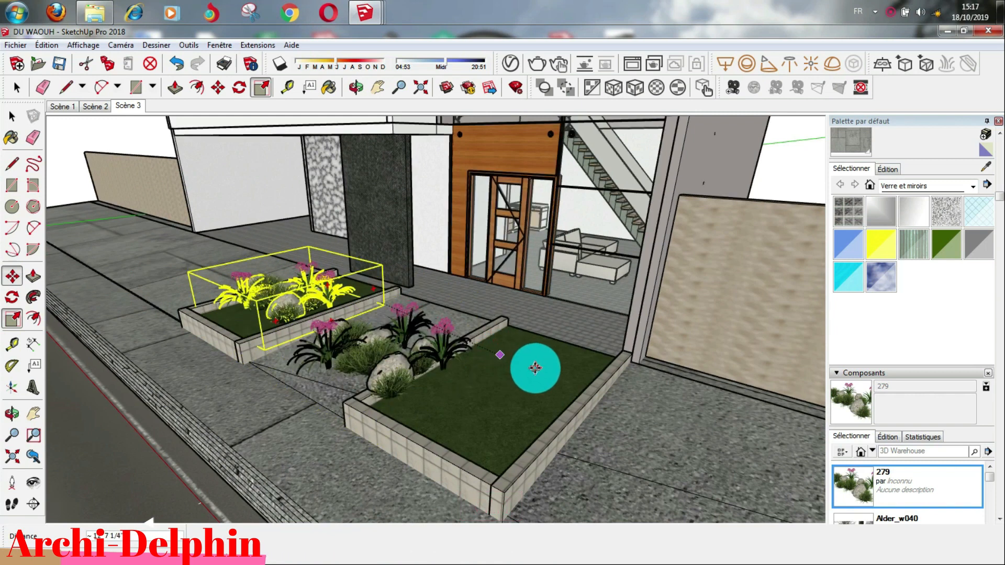
left_click_drag(559, 378, 612, 398)
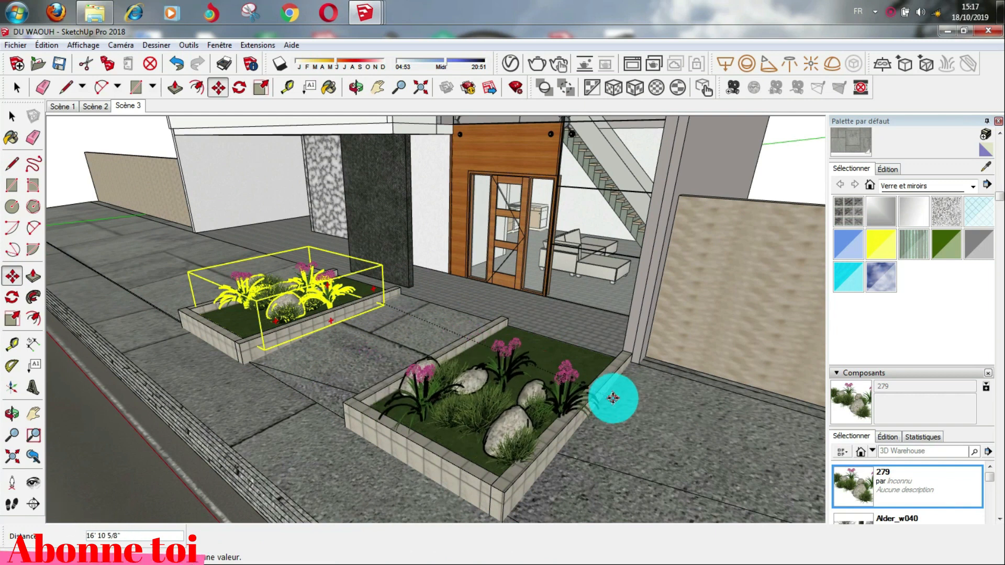
left_click(612, 398)
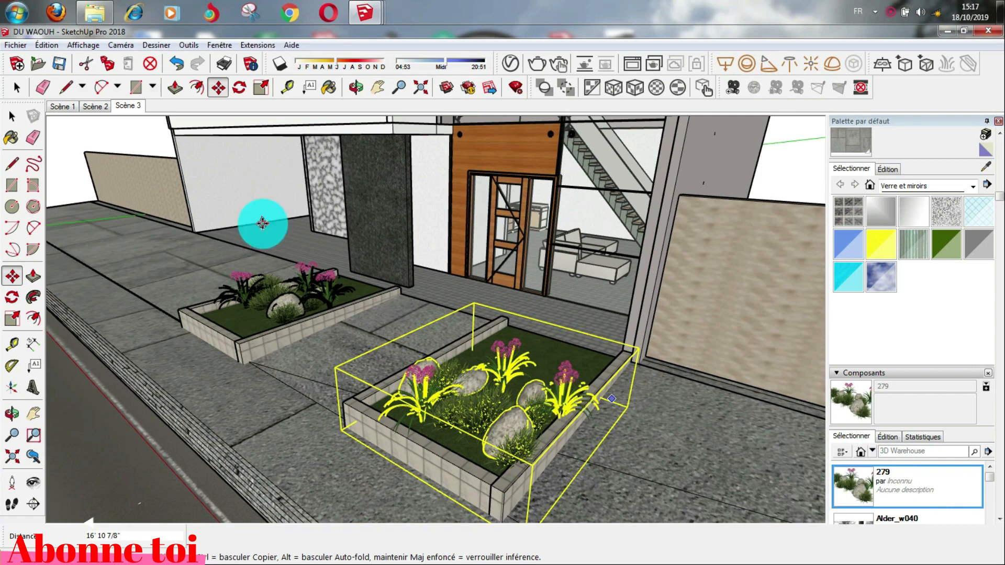
left_click(9, 119)
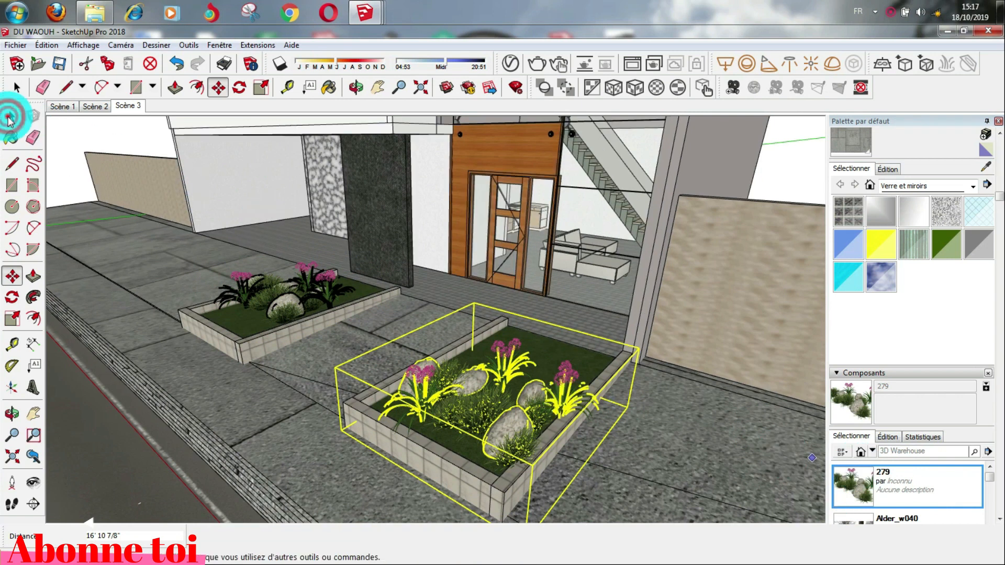
left_click(107, 147)
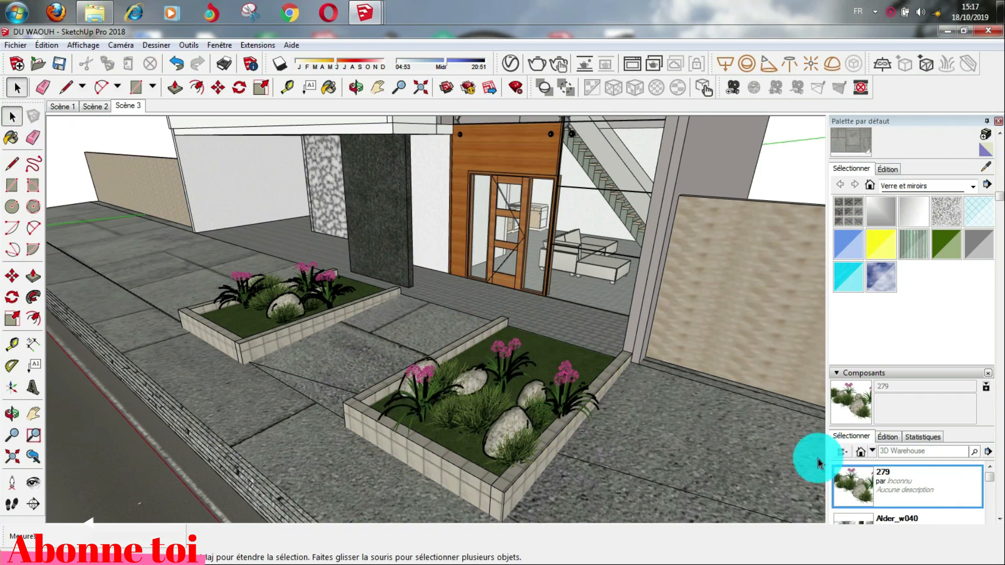
scroll(897, 494, "down", 3)
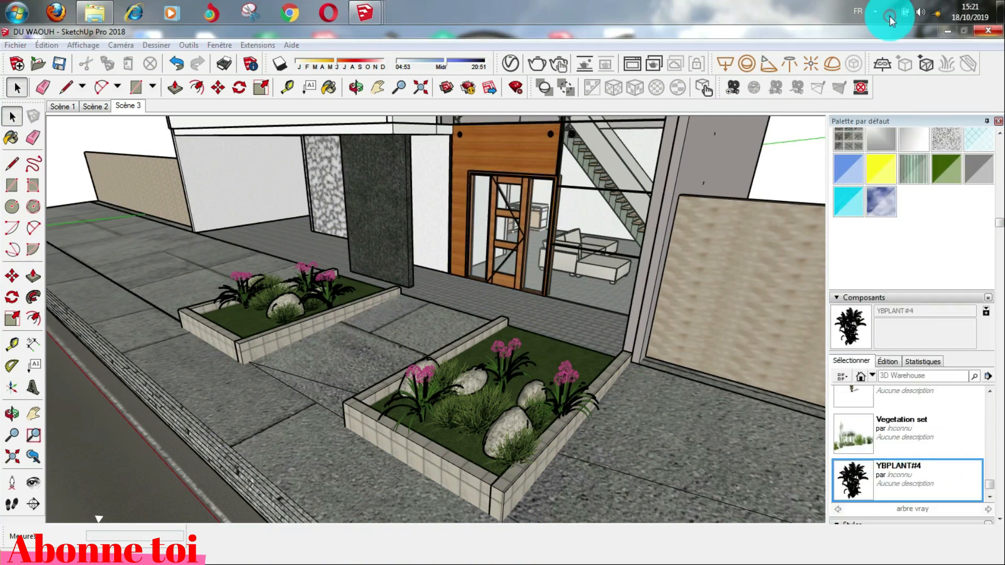
right_click(889, 16)
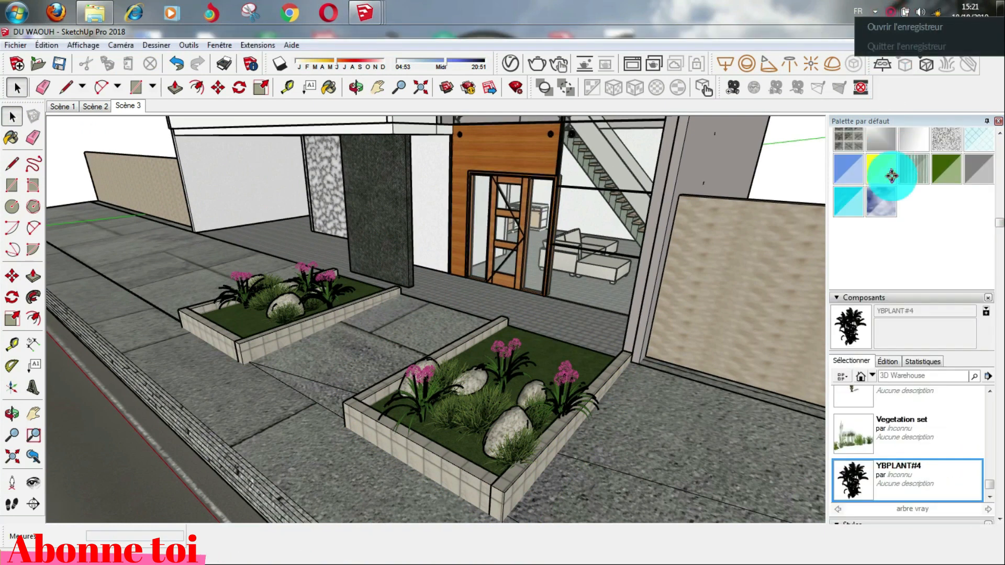
left_click(875, 30)
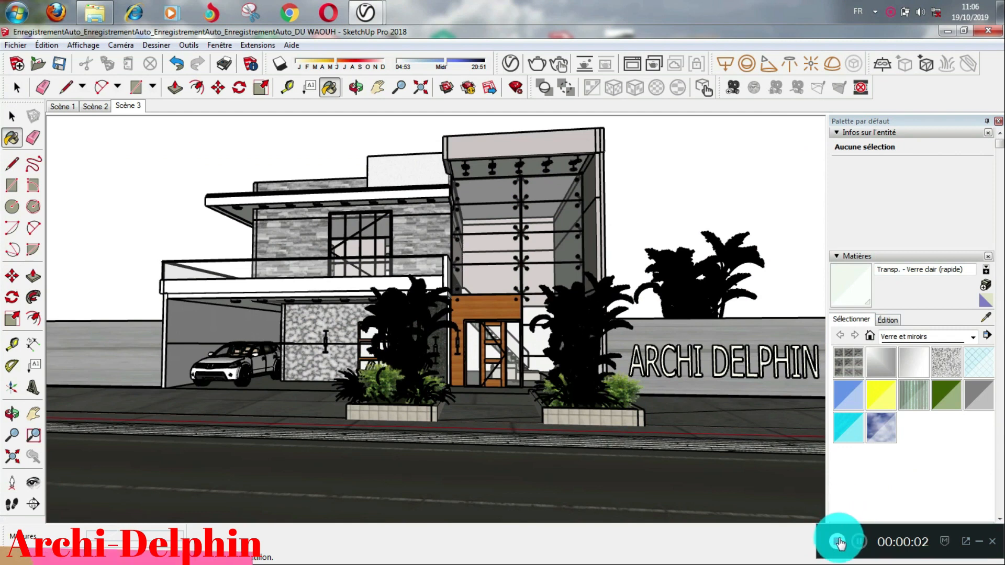
left_click(841, 531)
Step: Render the Scène 3 view of the furnished house model with V-Ray
left_click(536, 63)
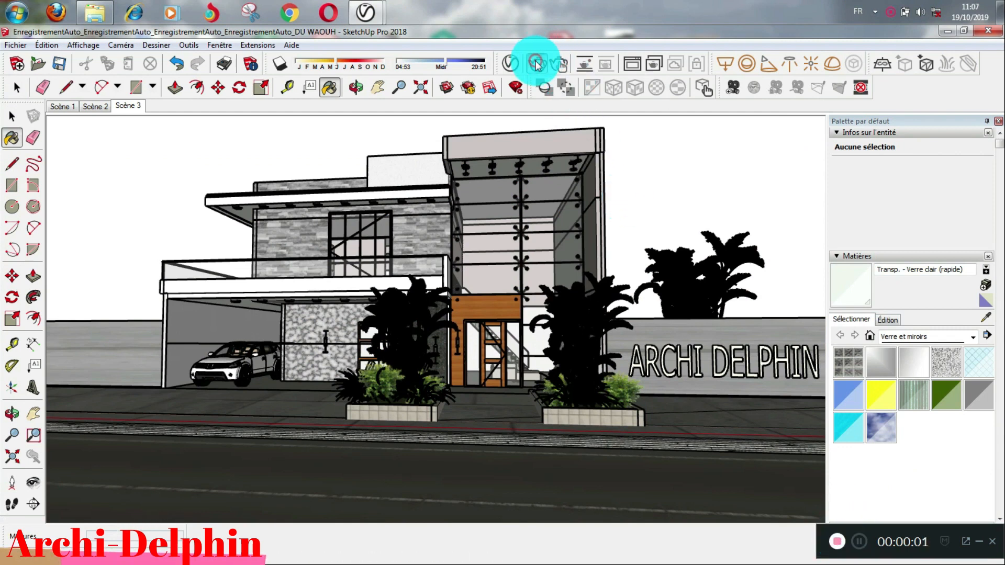
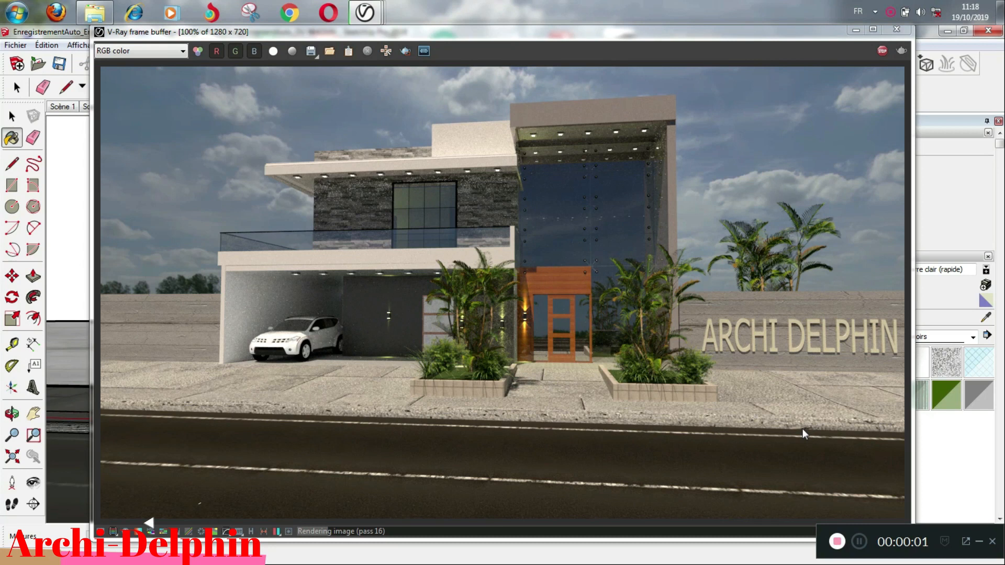
left_click(837, 542)
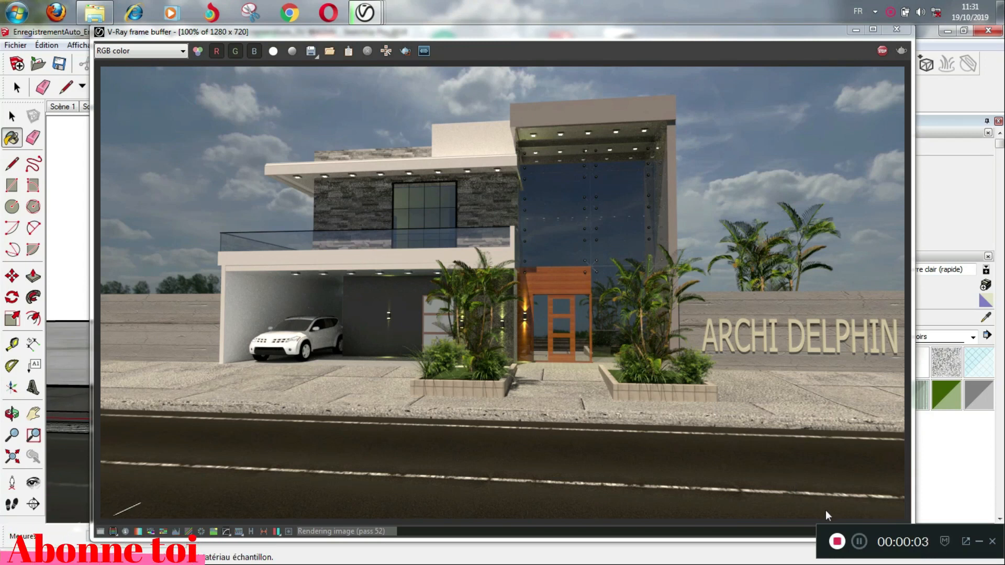
left_click(836, 542)
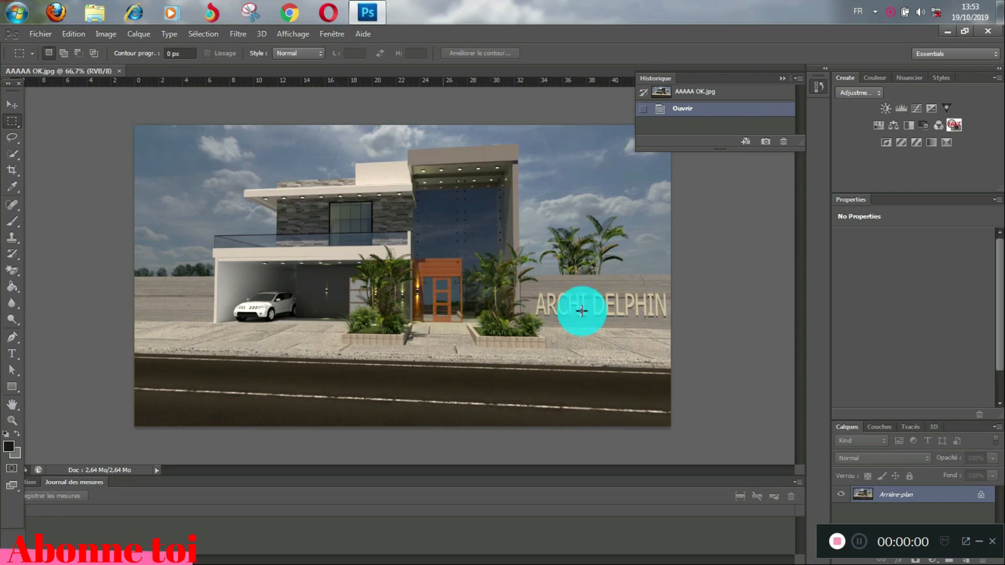
Step: In Photoshop, add a Brightness/Contrast adjustment layer to AAAAA OK.jpg with brightness 24 and contrast 6
left_click(886, 110)
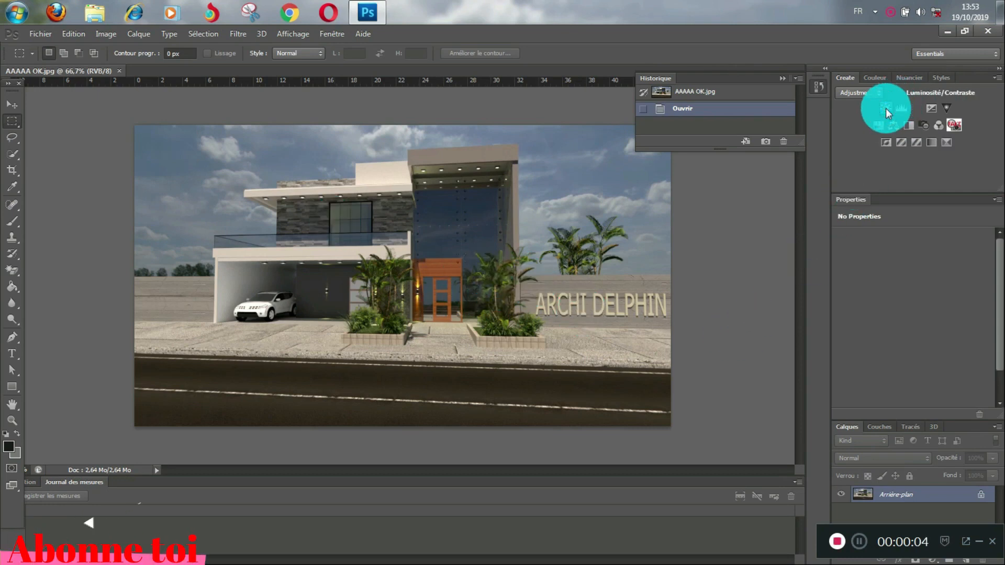
left_click_drag(912, 299, 915, 301)
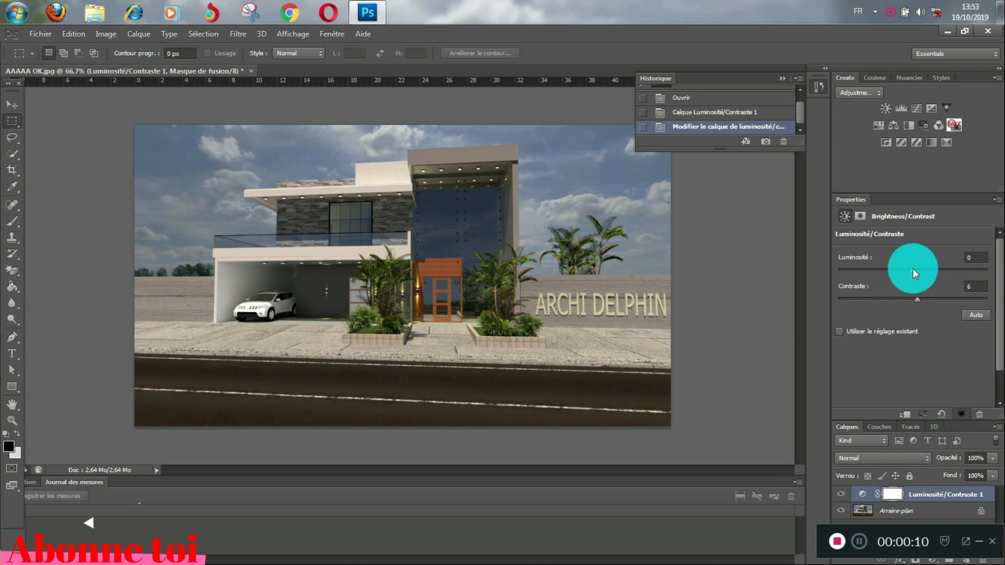
left_click_drag(914, 272, 927, 274)
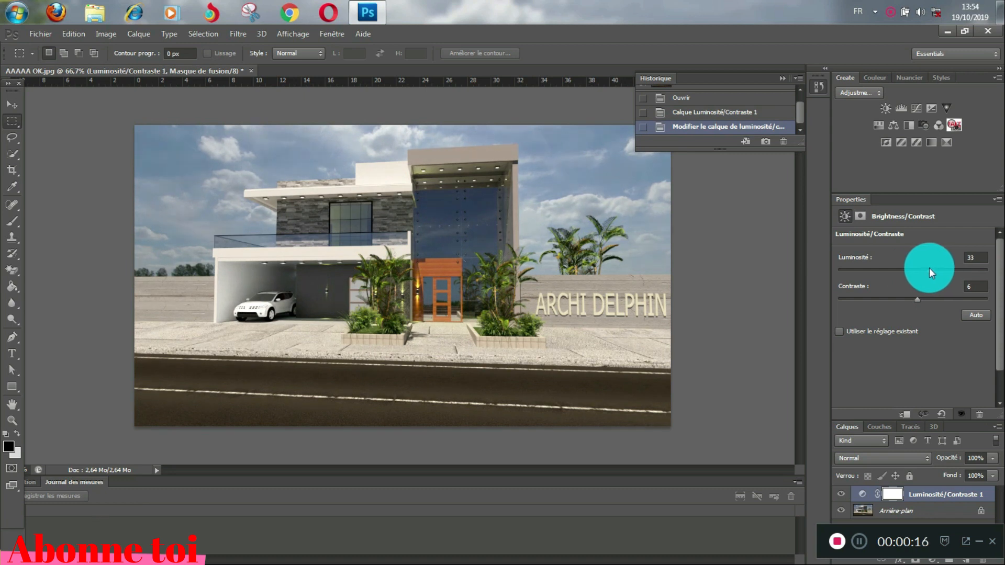
left_click_drag(927, 268, 925, 268)
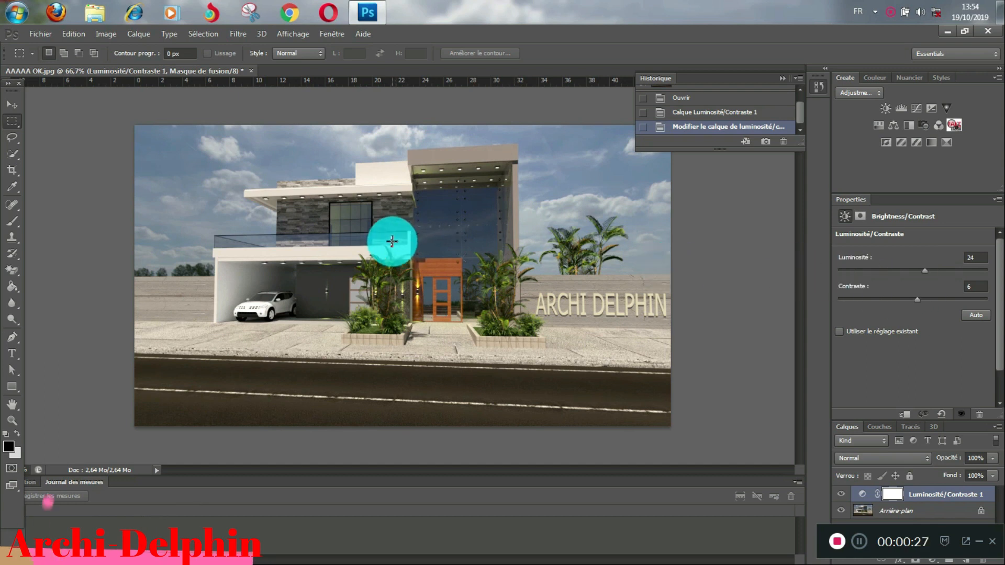
Step: Make the Arrière-plan layer active and bring up the dialog for opening another image
left_click(31, 34)
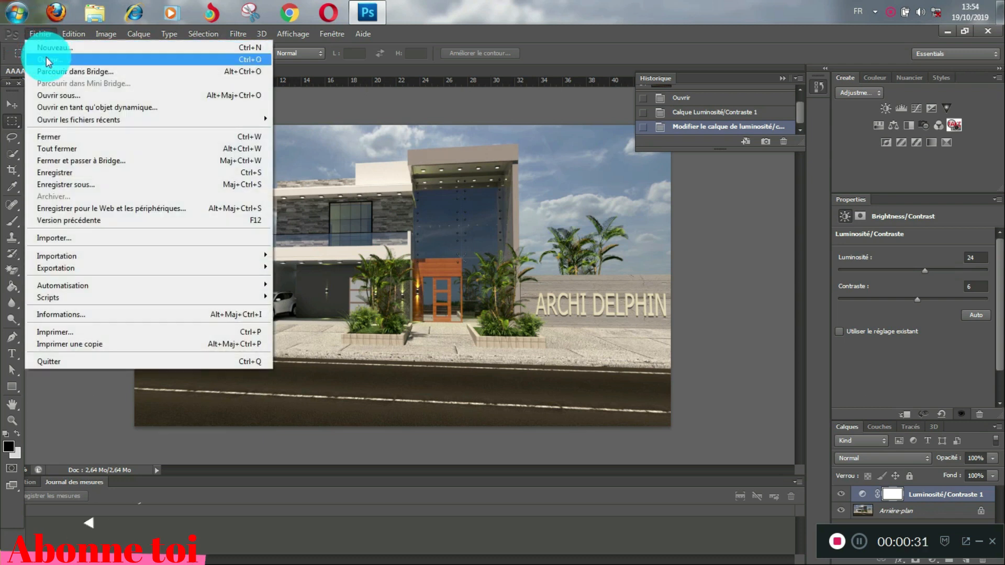
left_click(920, 507)
left_click(923, 511)
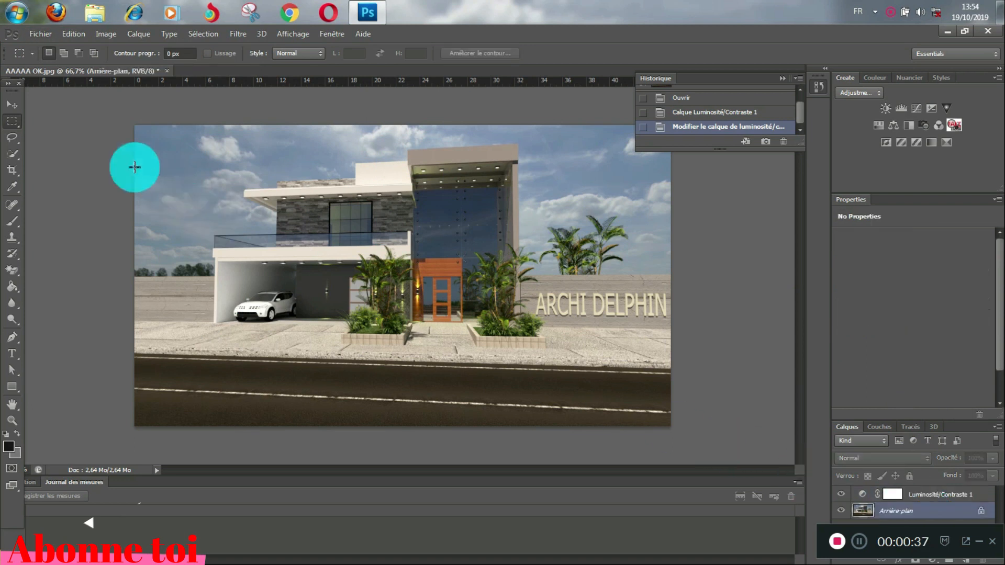
left_click(38, 35)
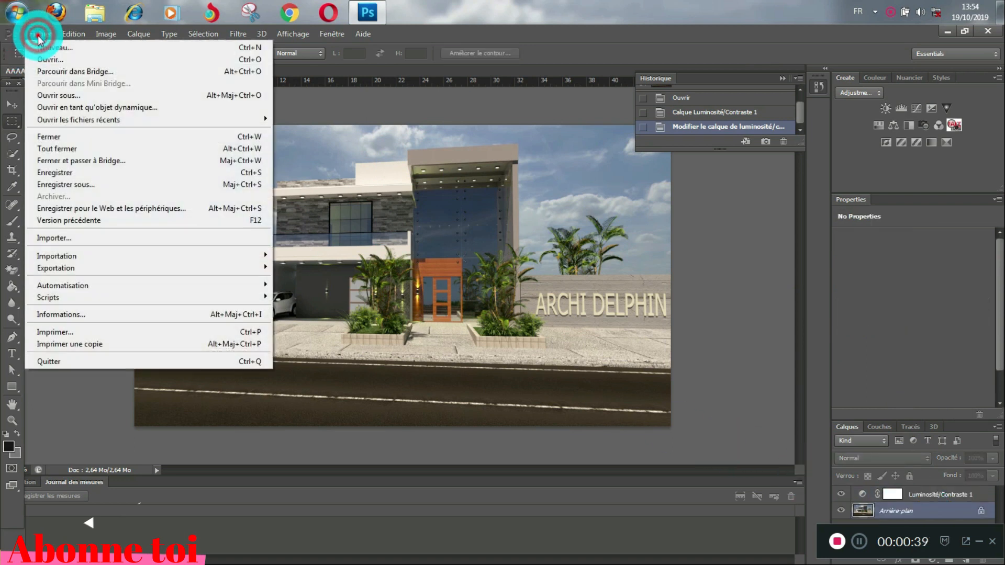
left_click(50, 62)
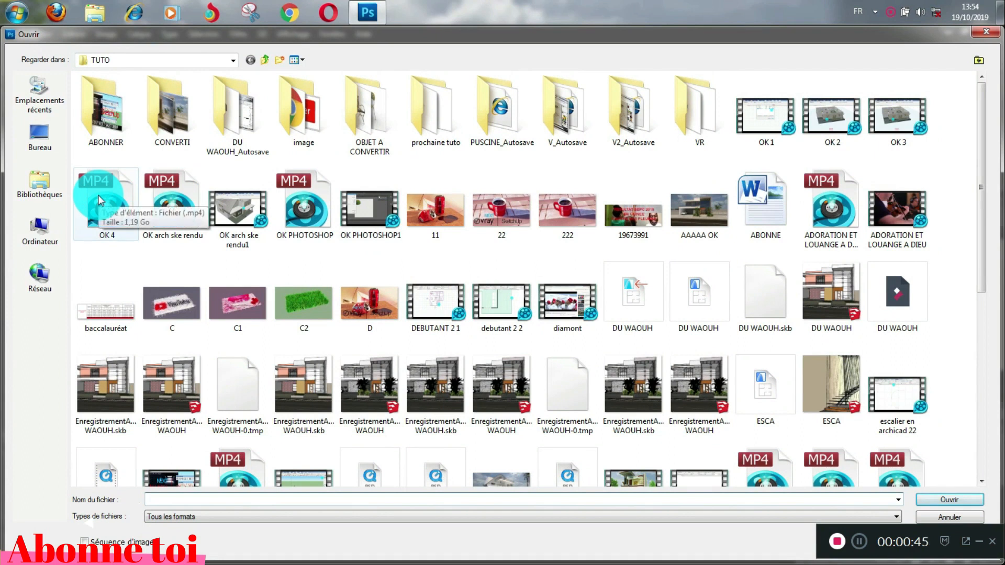
Step: Browse drive D: through tuto photoshop architecture, photoshop and bibliotheque photoshop to the PNG-Trees-Pack folder
left_click(21, 228)
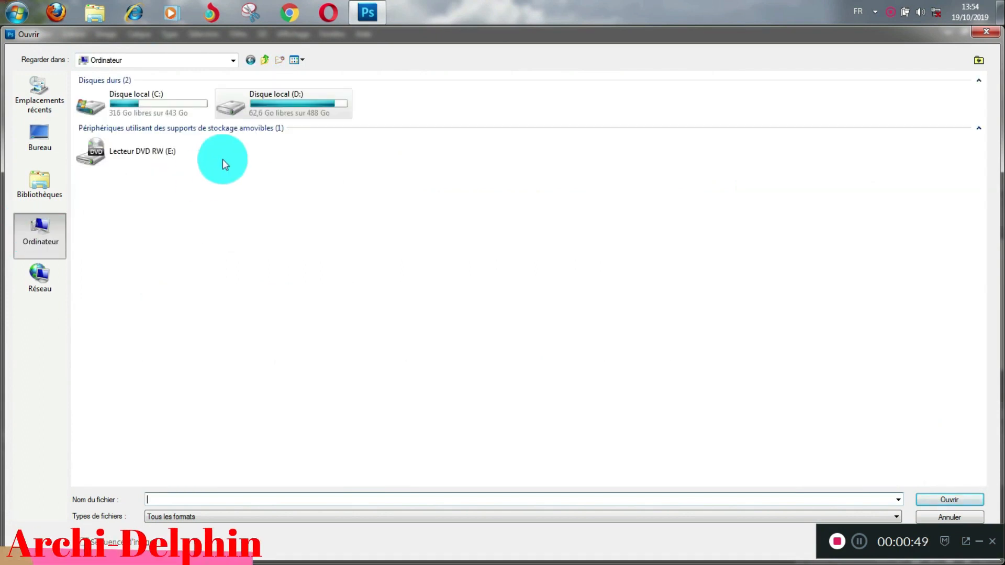
double_click(256, 112)
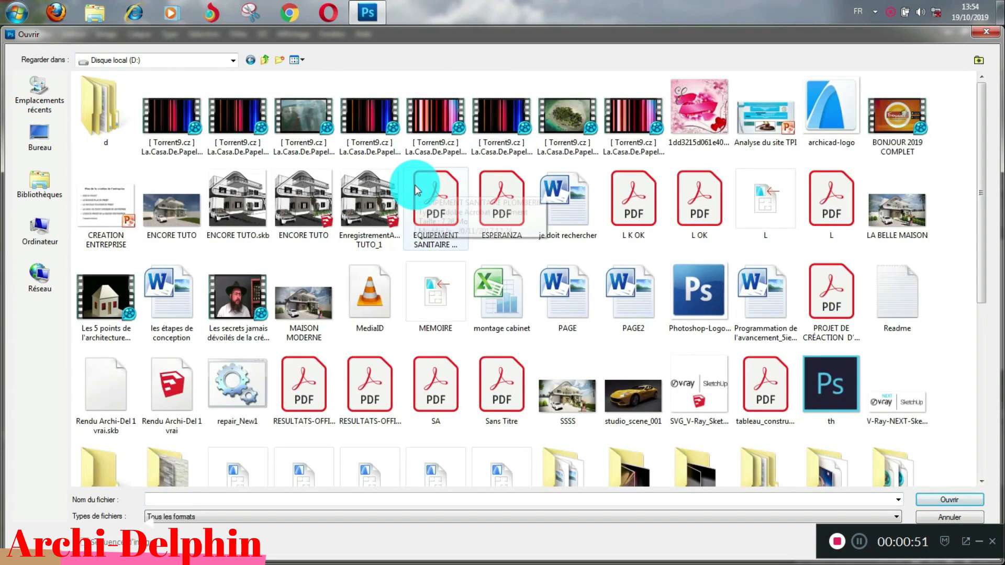
left_click(414, 185)
scroll(415, 184, "down", 1)
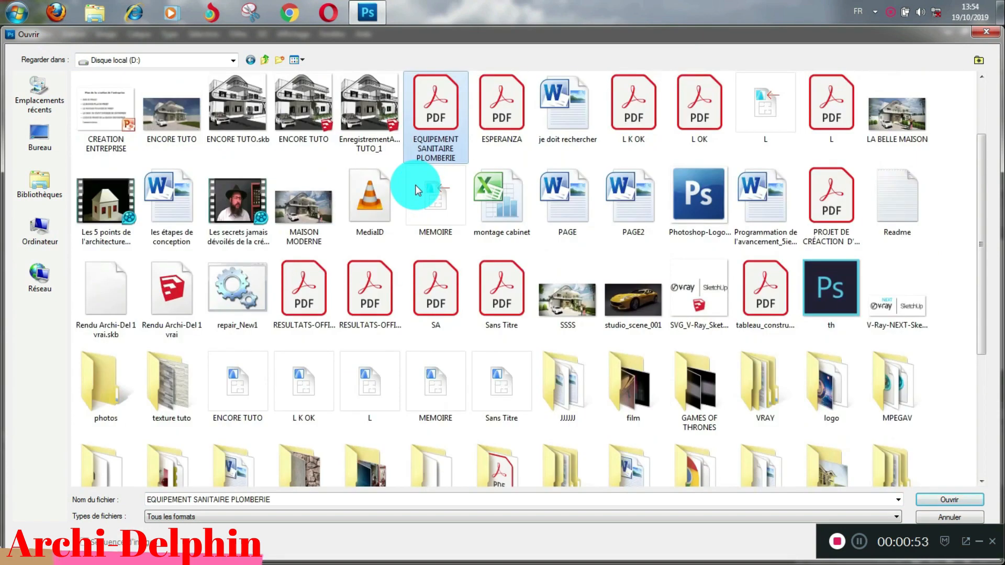
scroll(416, 184, "down", 2)
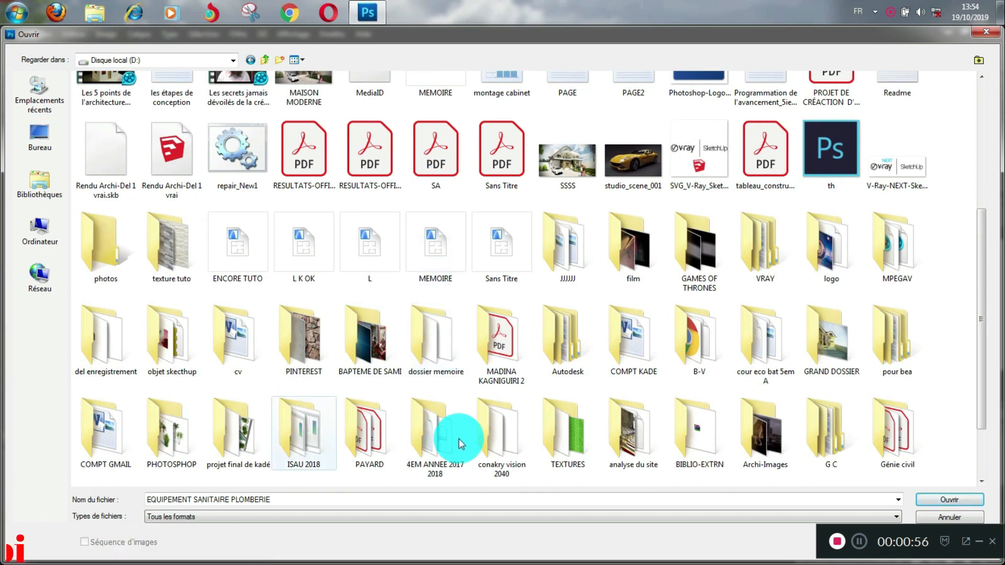
scroll(459, 442, "down", 1)
left_click(569, 460)
double_click(570, 461)
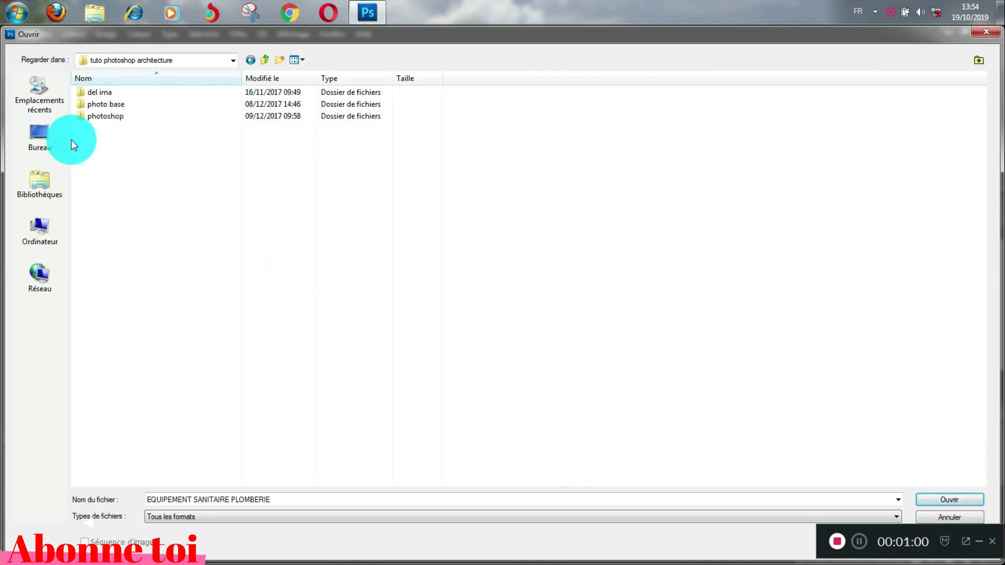
double_click(105, 120)
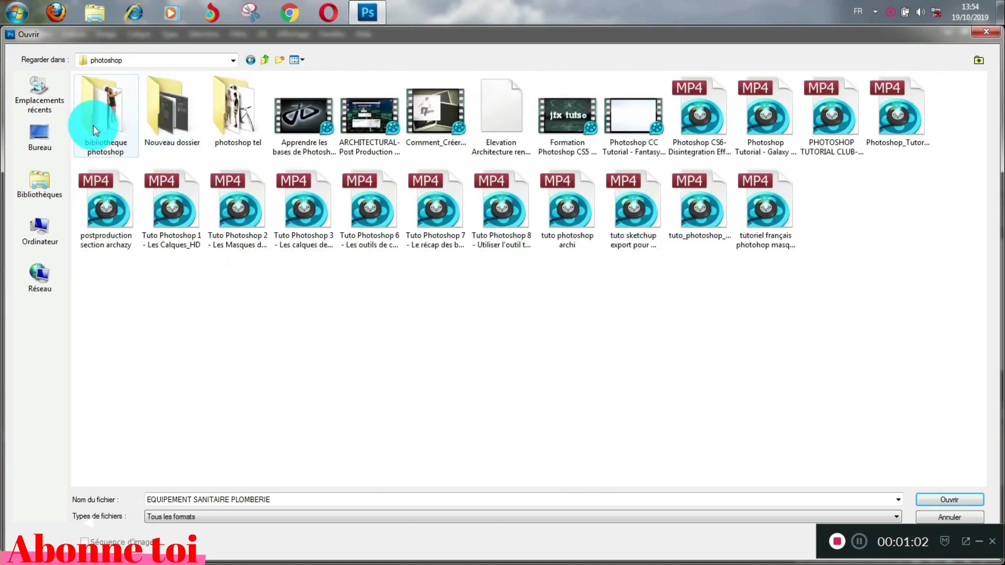
double_click(93, 123)
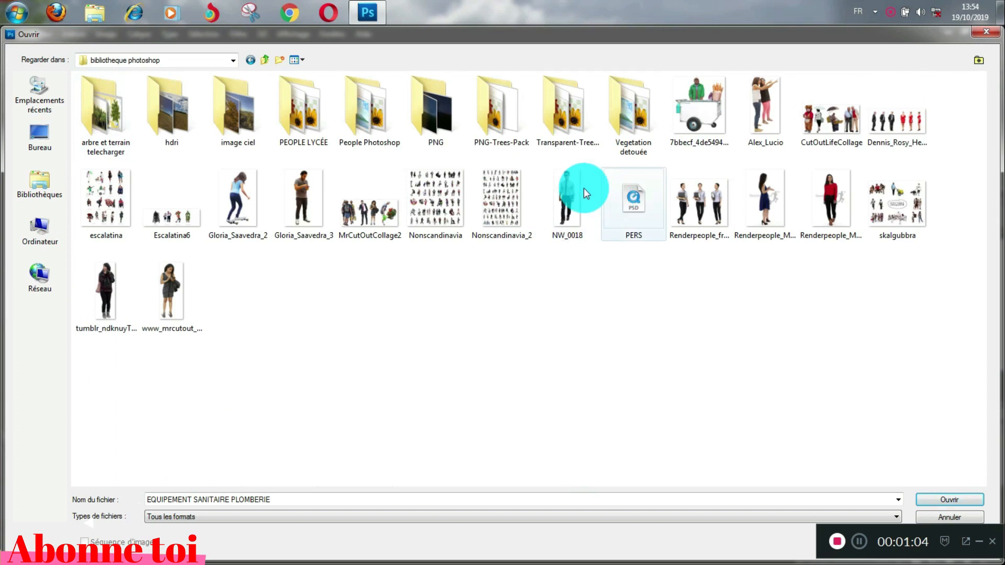
double_click(511, 141)
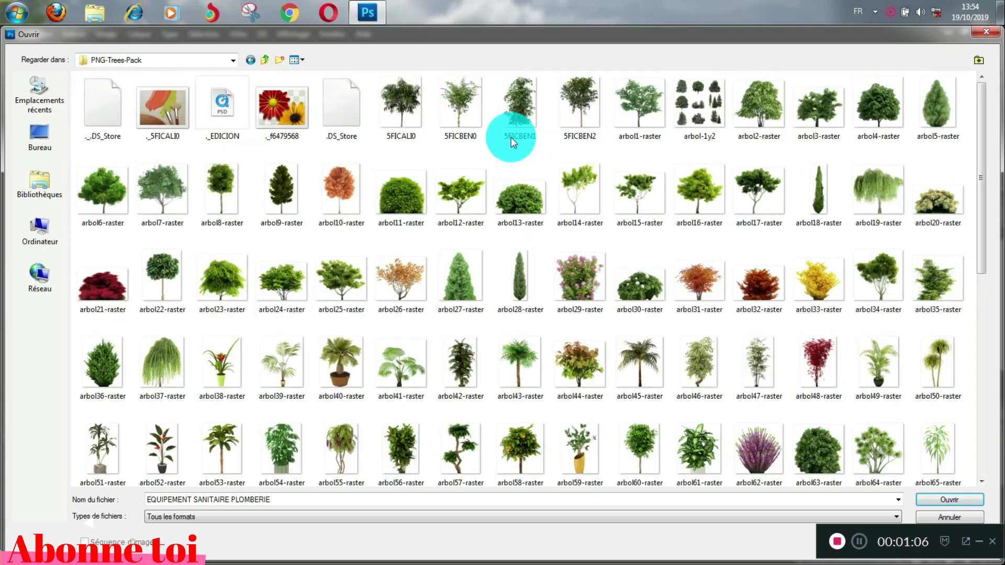
Step: Open the tree cutout TH_036AP from the PNG-Trees-Pack folder
scroll(496, 205, "down", 5)
scroll(495, 205, "down", 2)
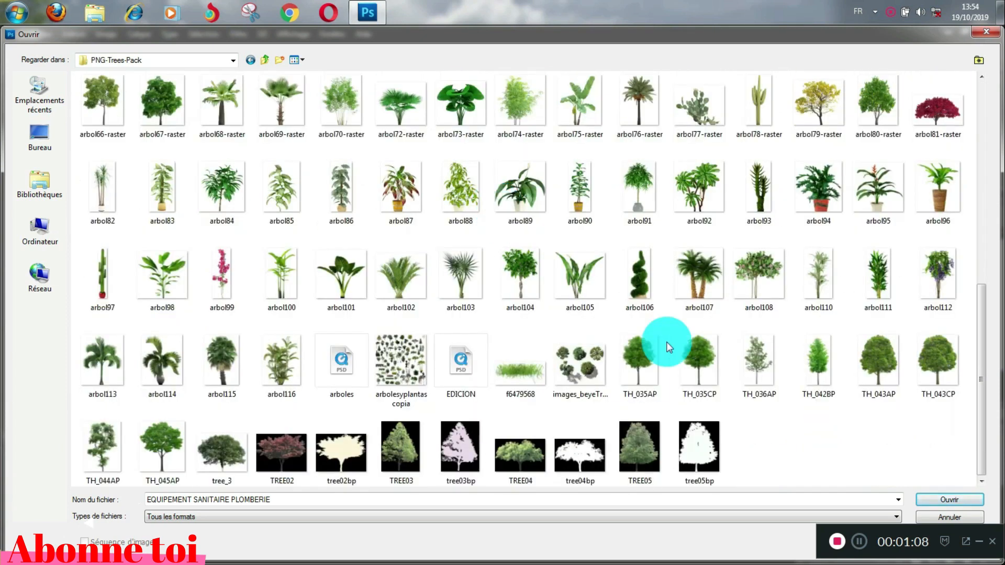
left_click(753, 356)
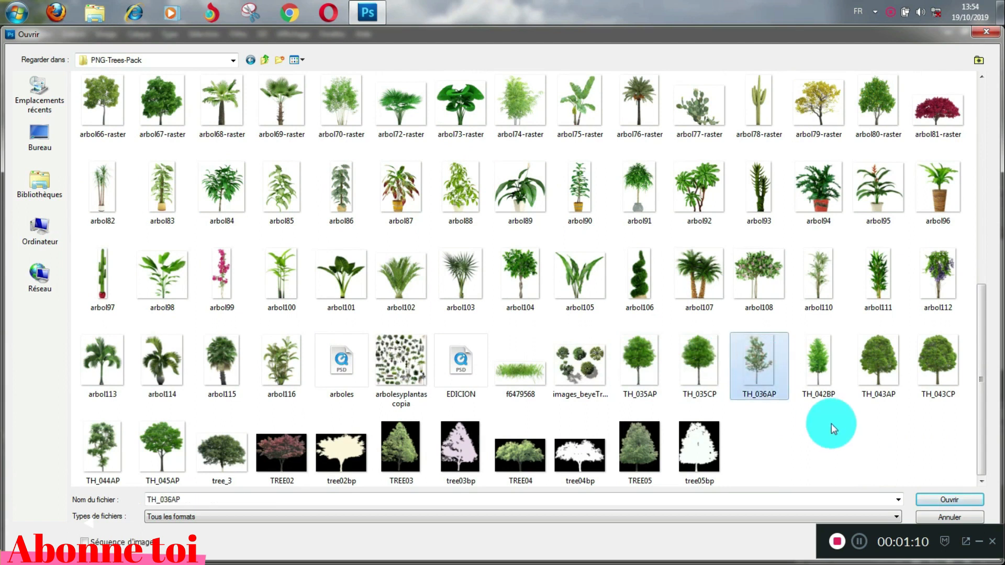
left_click(937, 501)
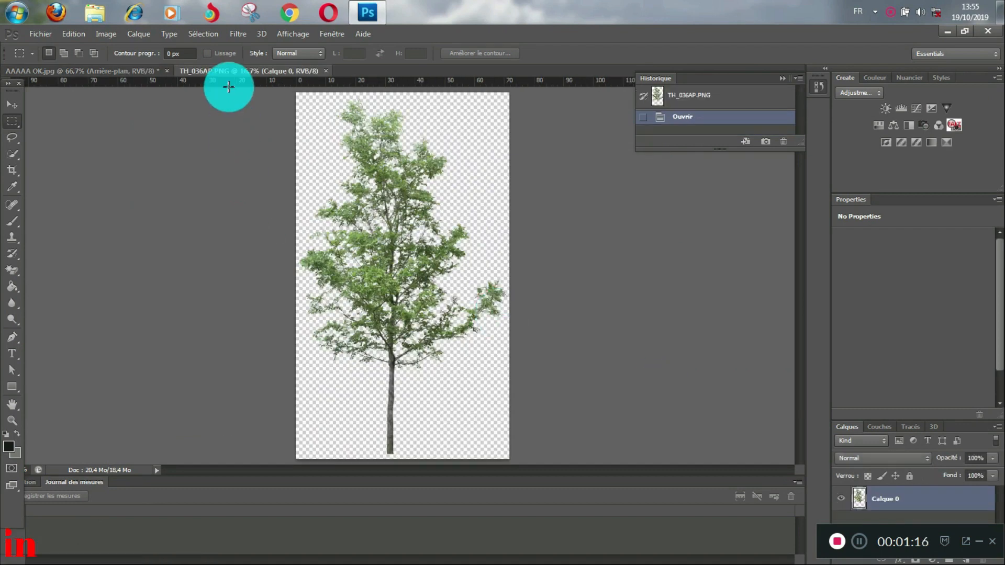
Step: Float the TH_036AP.PNG document, copy its tree into AAAAA OK.jpg above the background, and minimise the tree document
left_click_drag(230, 71, 298, 193)
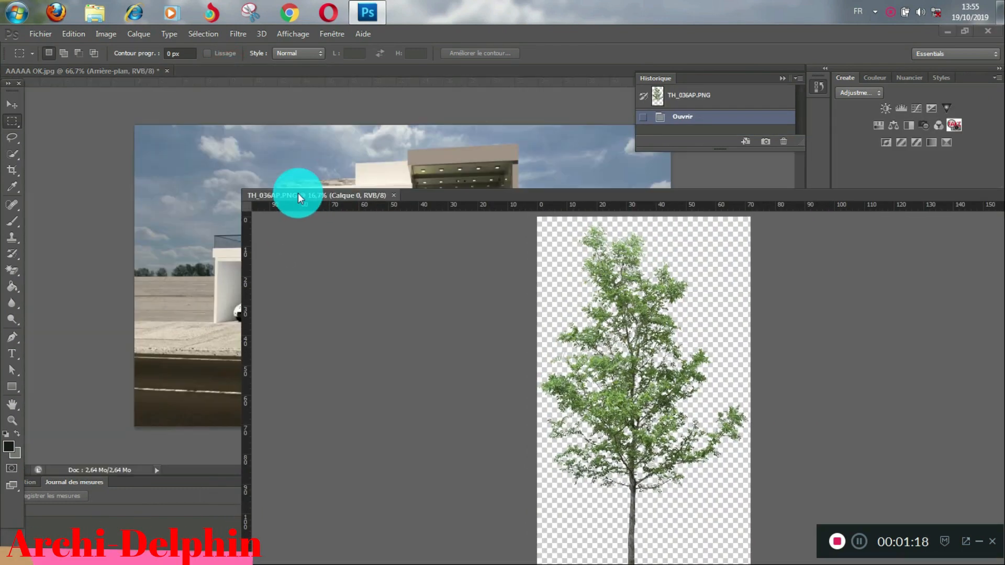
left_click(11, 104)
left_click_drag(314, 321, 195, 262)
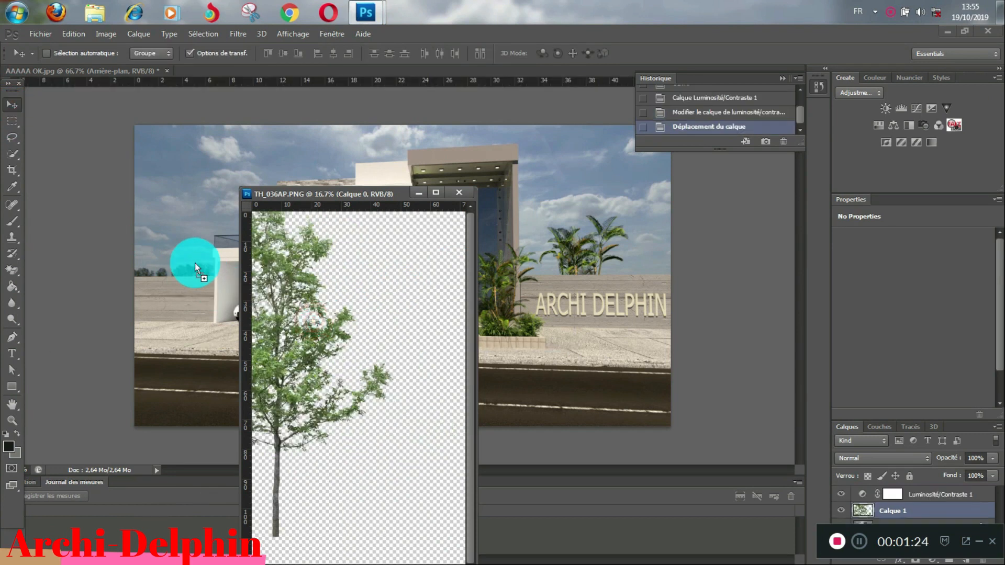
left_click(421, 193)
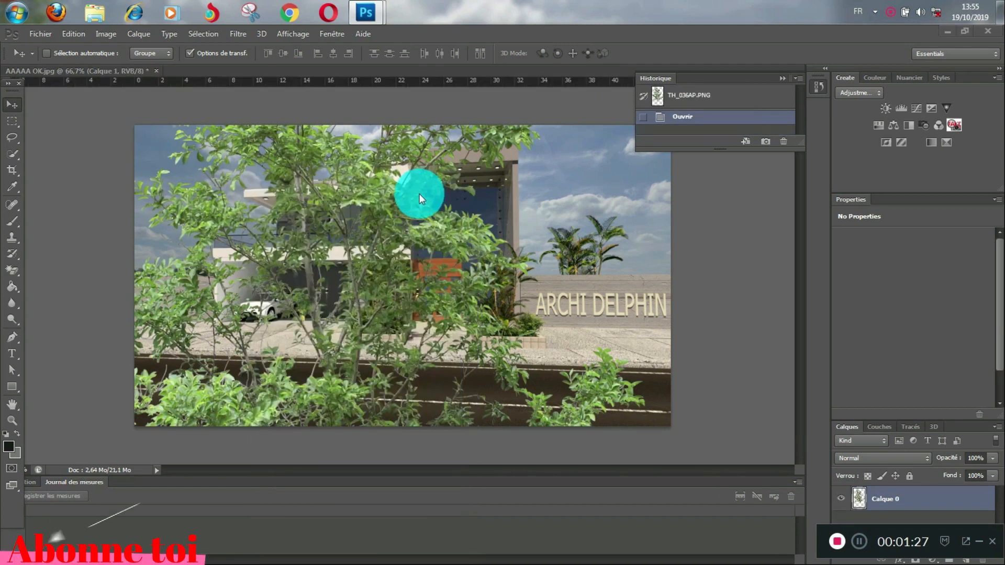
Step: Move the oversized tree to the image's left edge, scale it to about 20% of its size, and apply the transformation
key("z")
left_click_drag(401, 185, 309, 251)
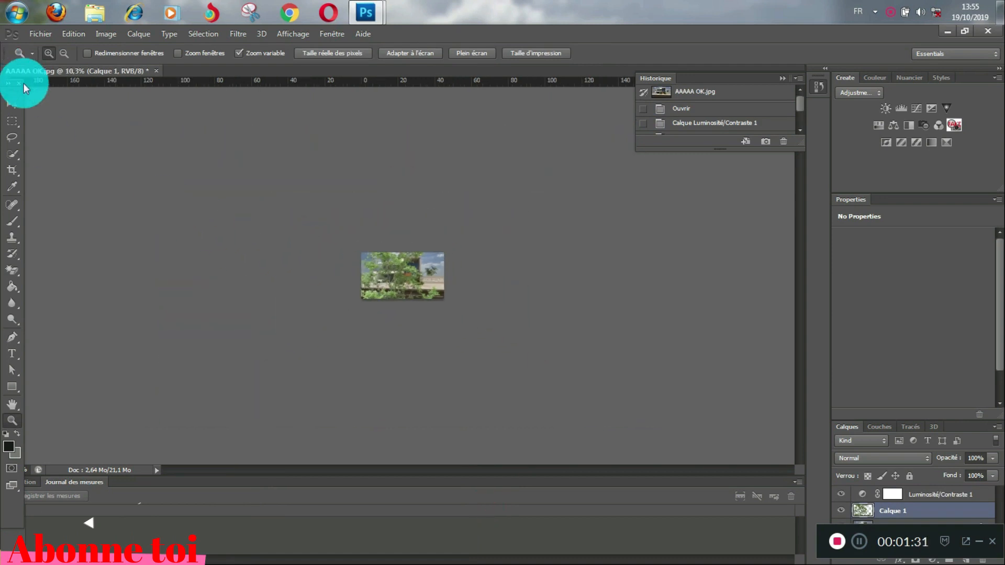
left_click(12, 104)
left_click_drag(346, 237, 333, 191)
left_click_drag(451, 383, 365, 289)
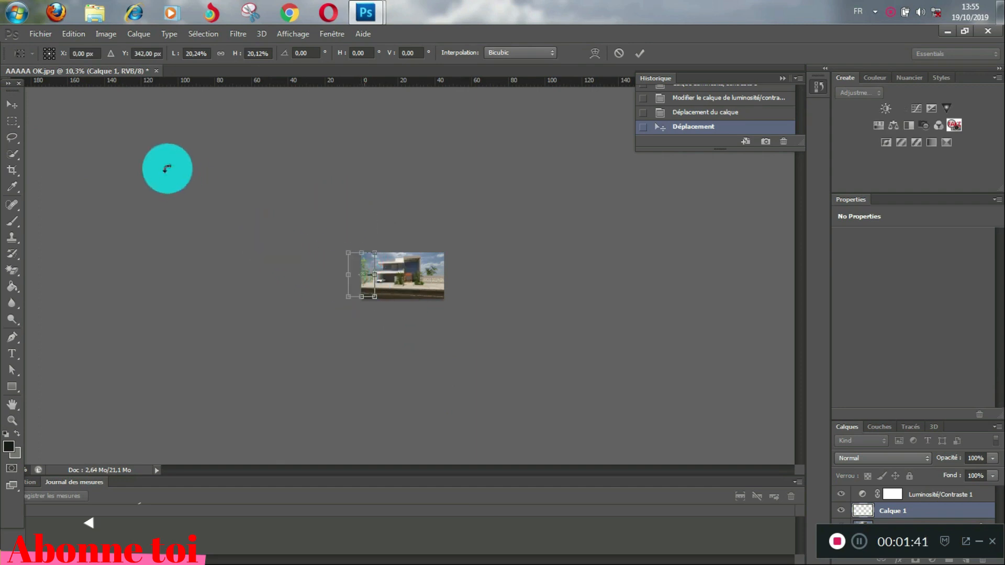
left_click(7, 108)
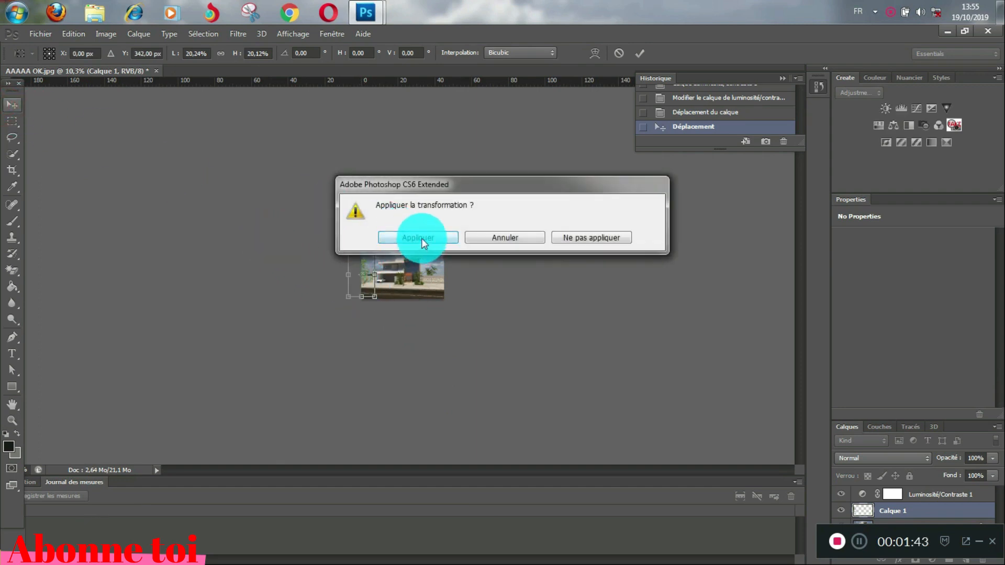
left_click(418, 238)
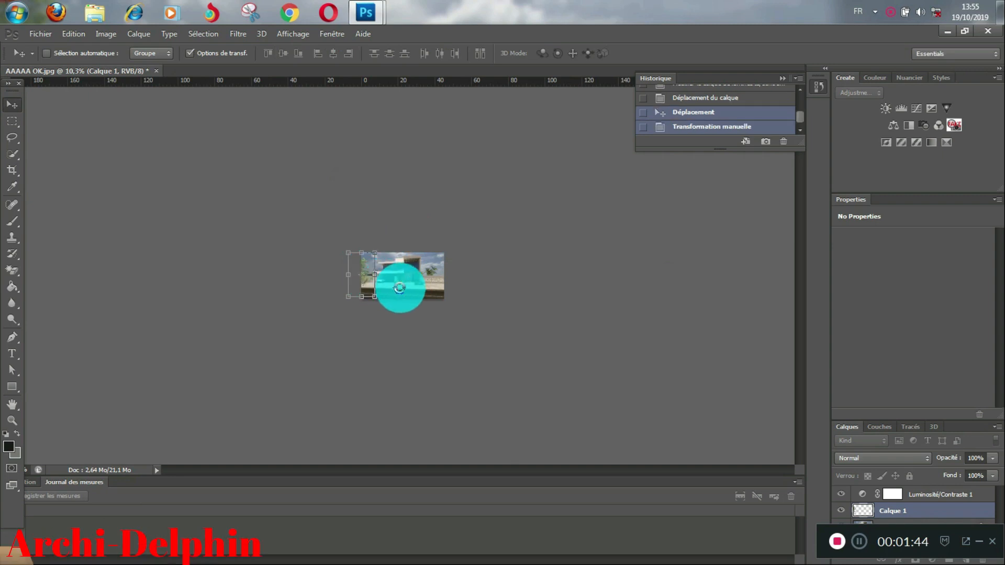
Step: Enlarge the tree to about 115% width and 124% height, raise it so its foliage overhangs the left edge, and apply
key("z")
left_click_drag(400, 288, 480, 187)
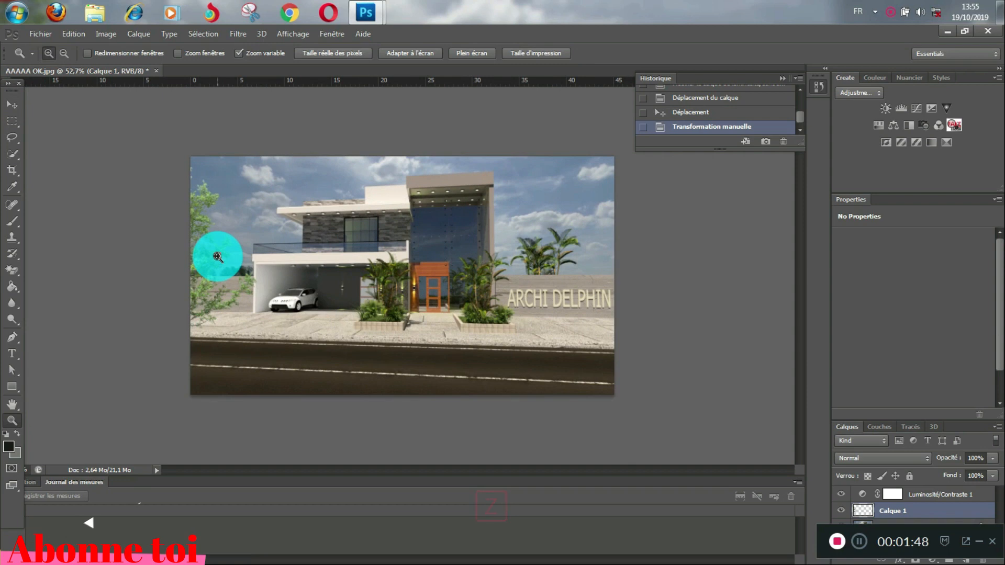
left_click(14, 106)
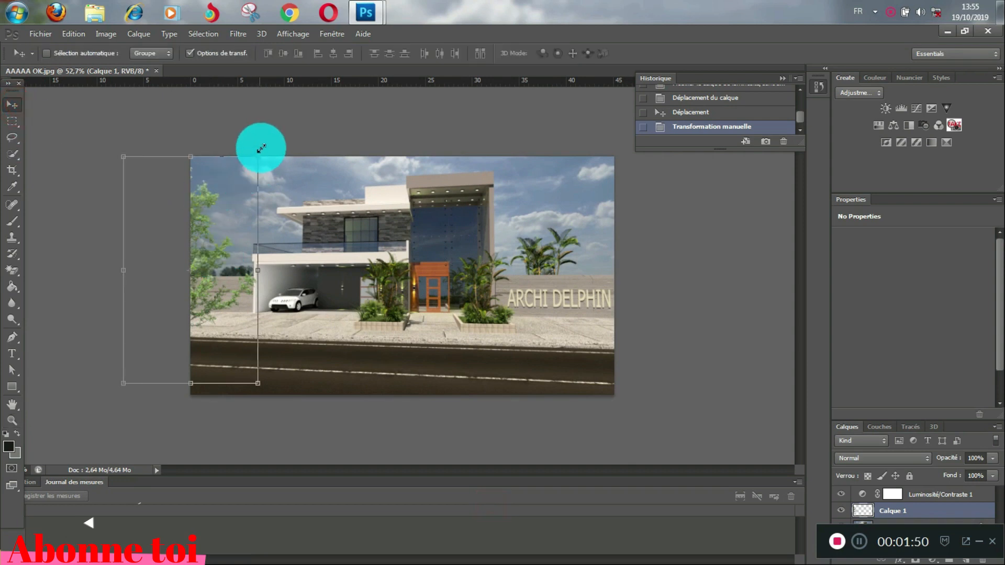
left_click_drag(257, 155, 278, 102)
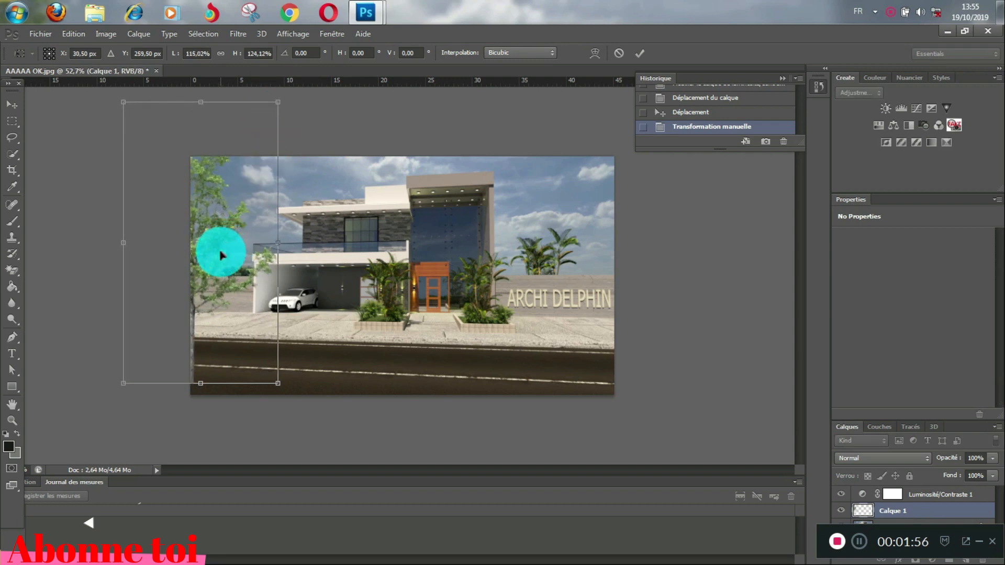
left_click_drag(219, 255, 208, 232)
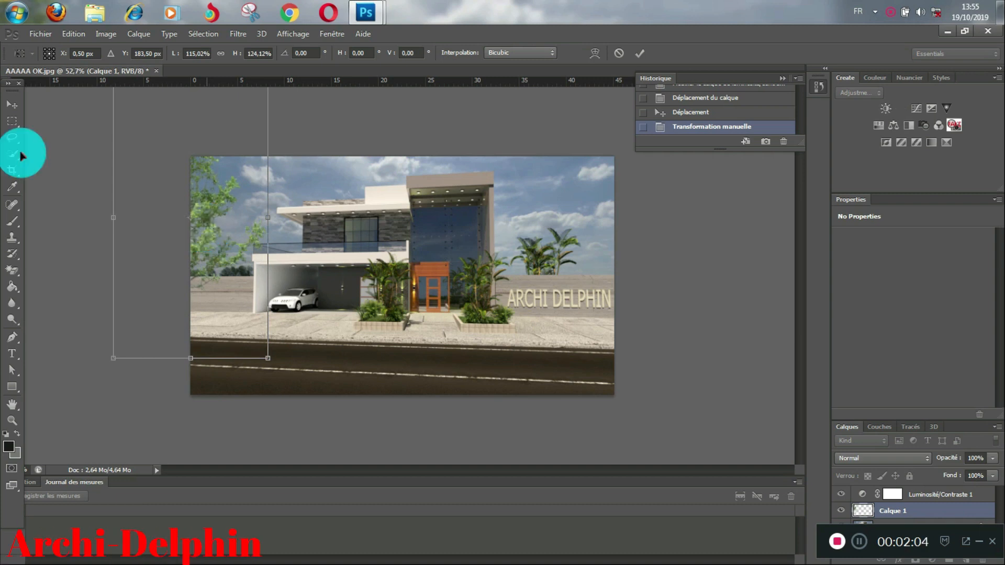
left_click(12, 104)
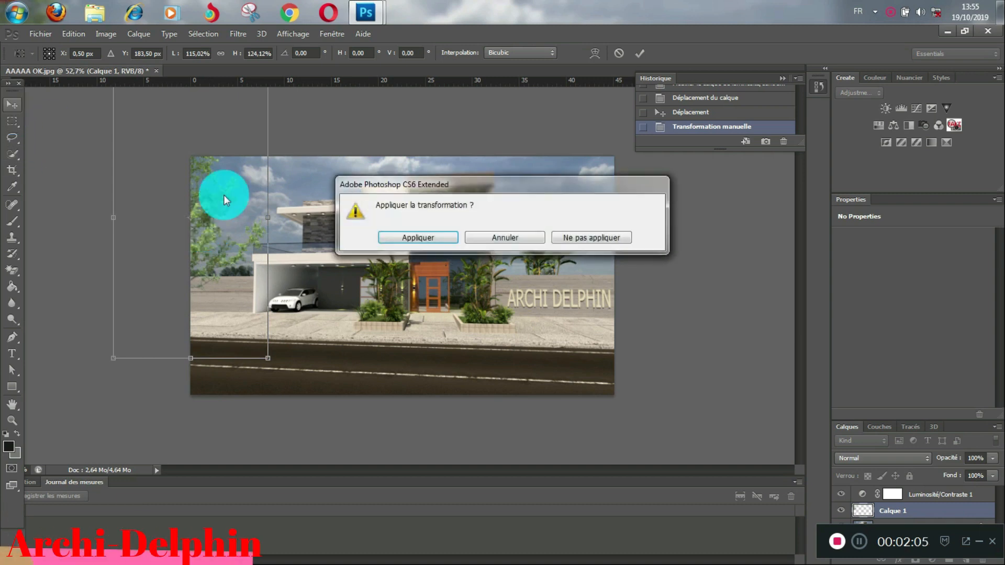
left_click(401, 236)
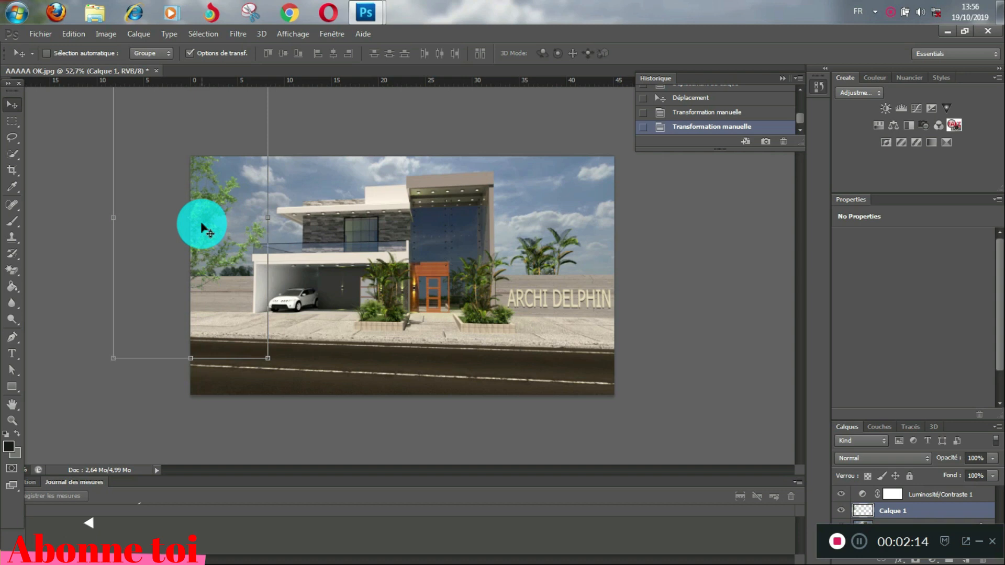
Step: Duplicate the tree layer and free-transform the copy to the middle of the image, in front of the house entrance
key("ctrl+j")
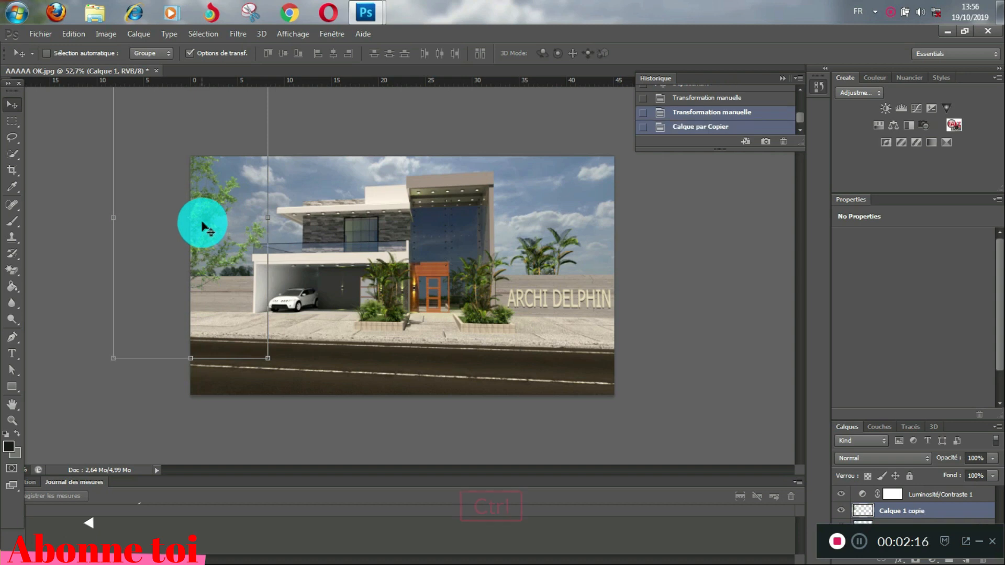
left_click_drag(233, 225, 235, 267)
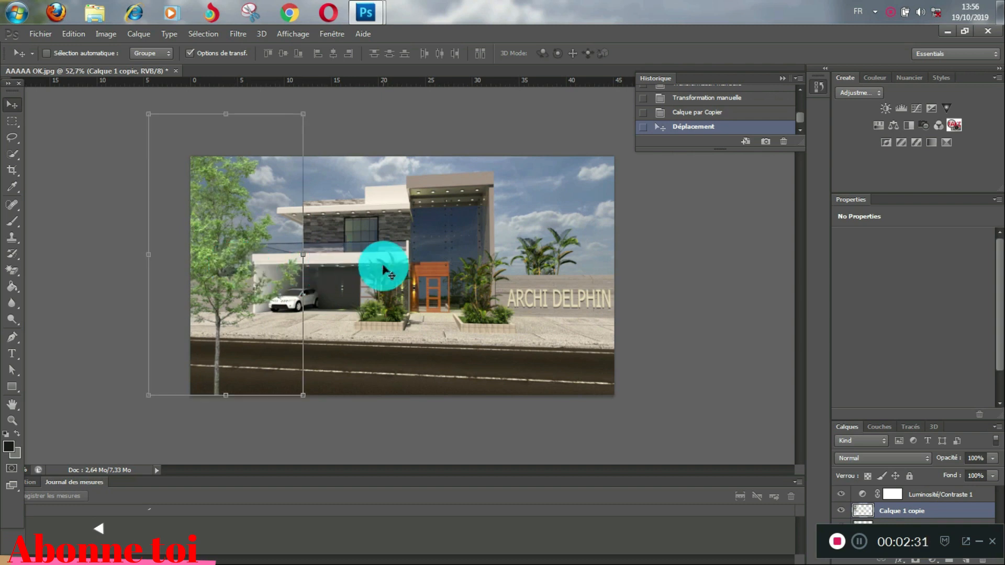
key("z")
left_click_drag(401, 252, 381, 263)
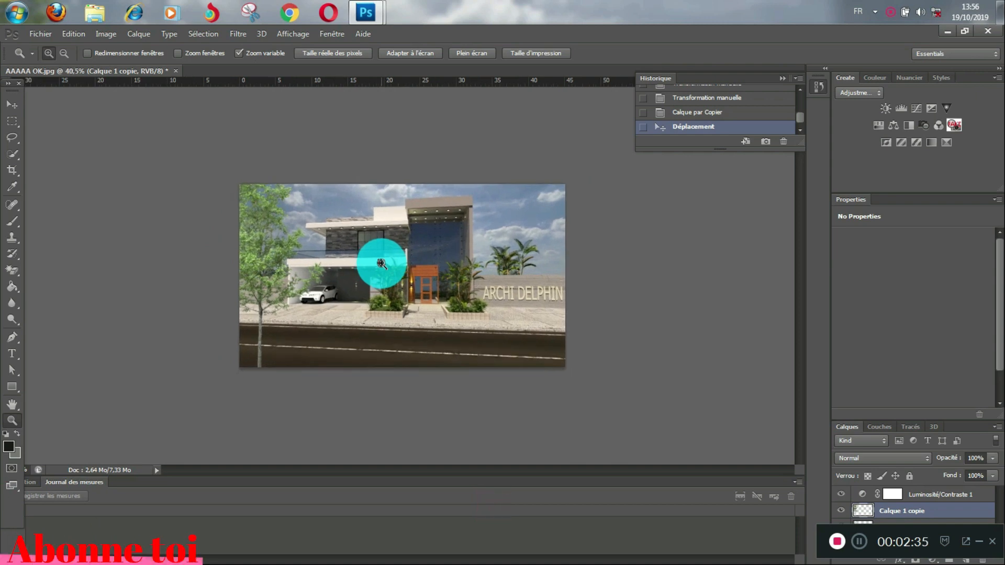
left_click(9, 106)
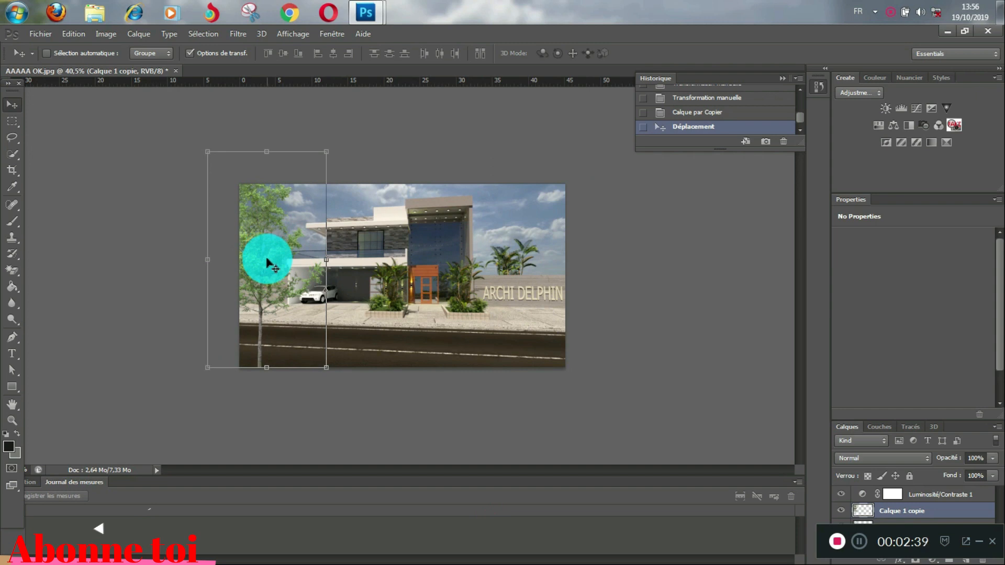
mouse_move(266, 259)
left_mouse_down()
mouse_move(256, 262)
mouse_move(269, 251)
mouse_move(256, 260)
mouse_move(278, 256)
mouse_move(253, 260)
left_mouse_up()
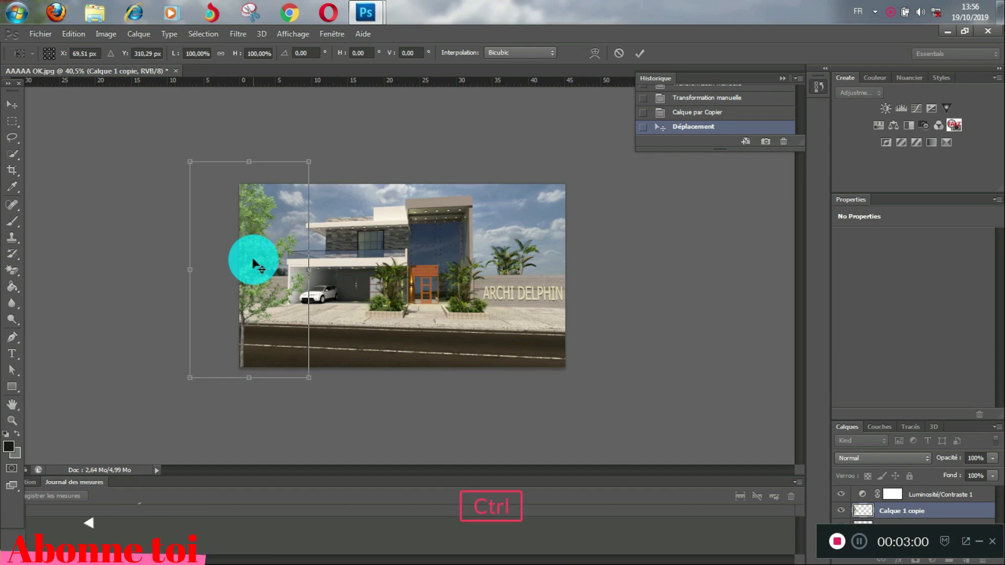
left_click_drag(254, 260, 416, 289)
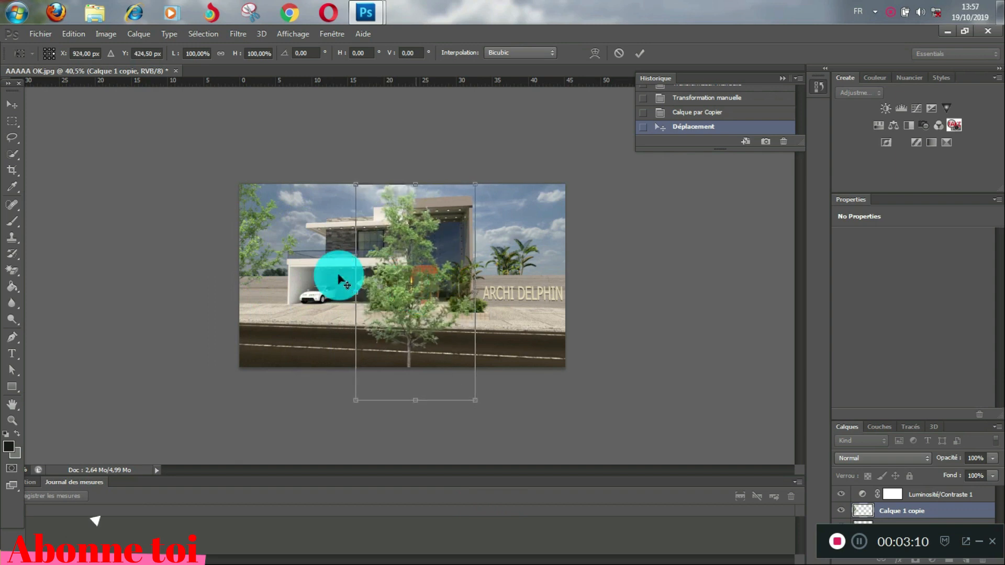
Step: Apply the tree copy's transformation and load the outline of layer Calque 1 copie as a selection
left_click(863, 512, "ctrl")
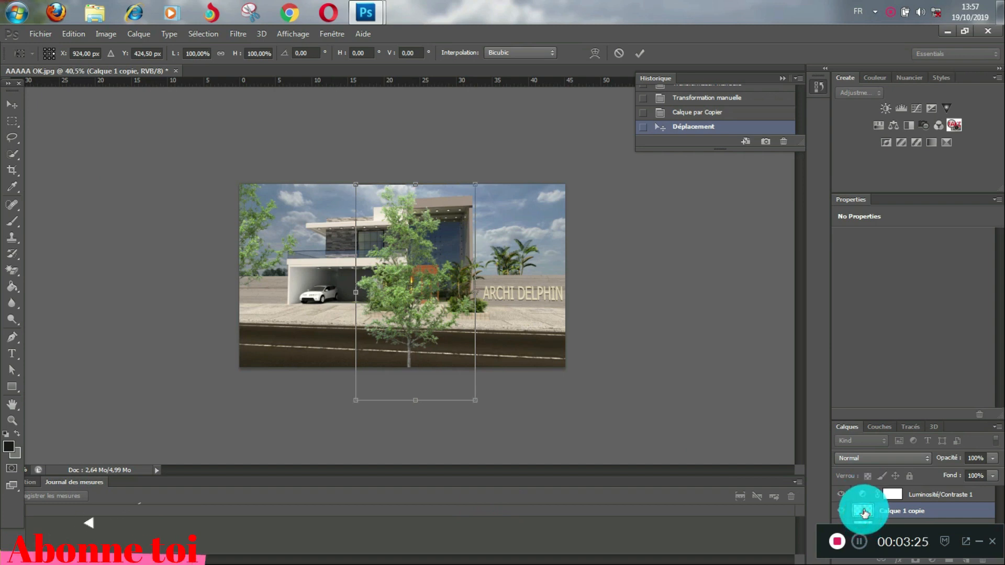
left_click(980, 544)
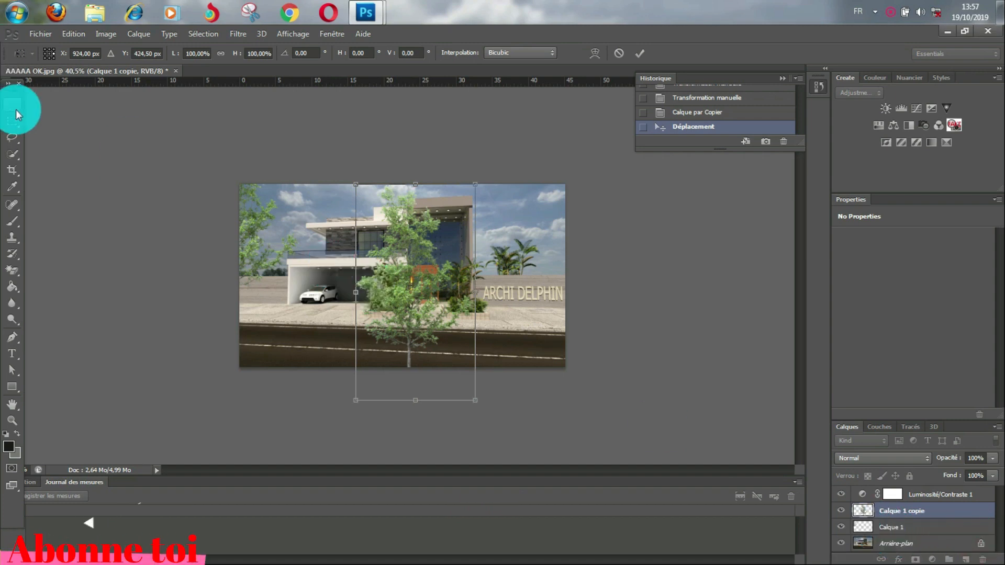
left_click(12, 108)
left_click(397, 239)
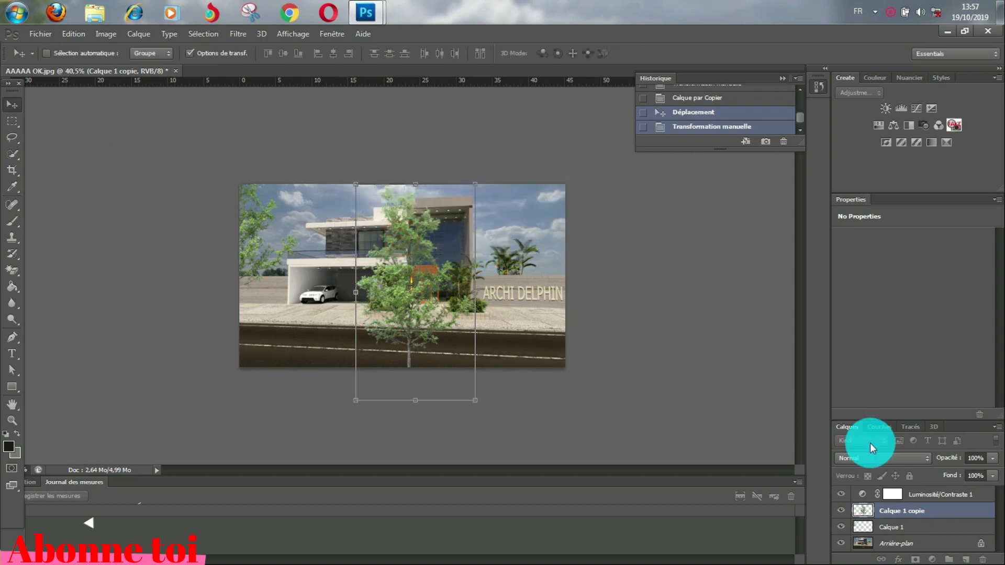
left_click(863, 511, "ctrl")
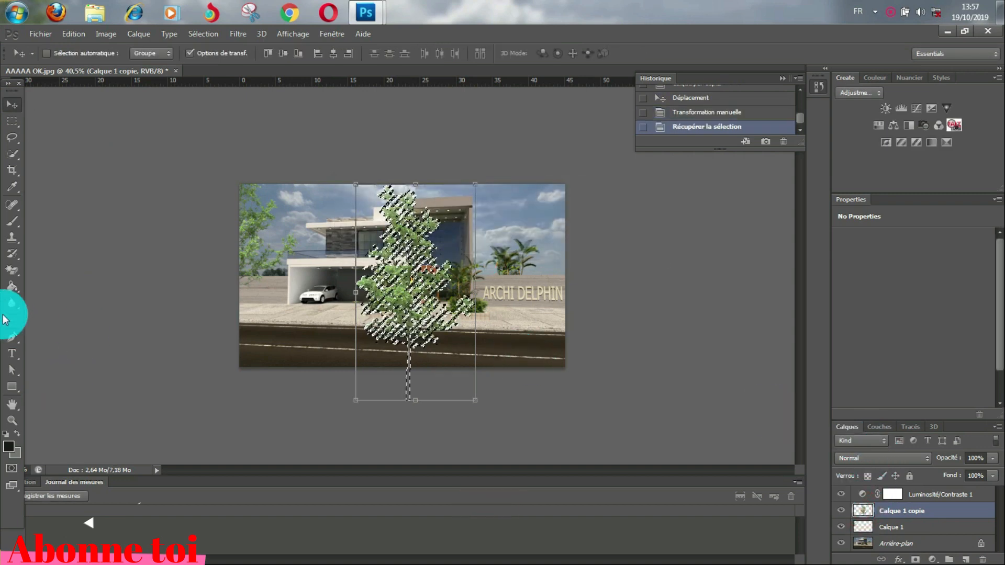
Step: Add a new layer directly beneath the tree copy and fill the tree-shaped selection on it with black using the Paint Bucket
left_click(13, 286)
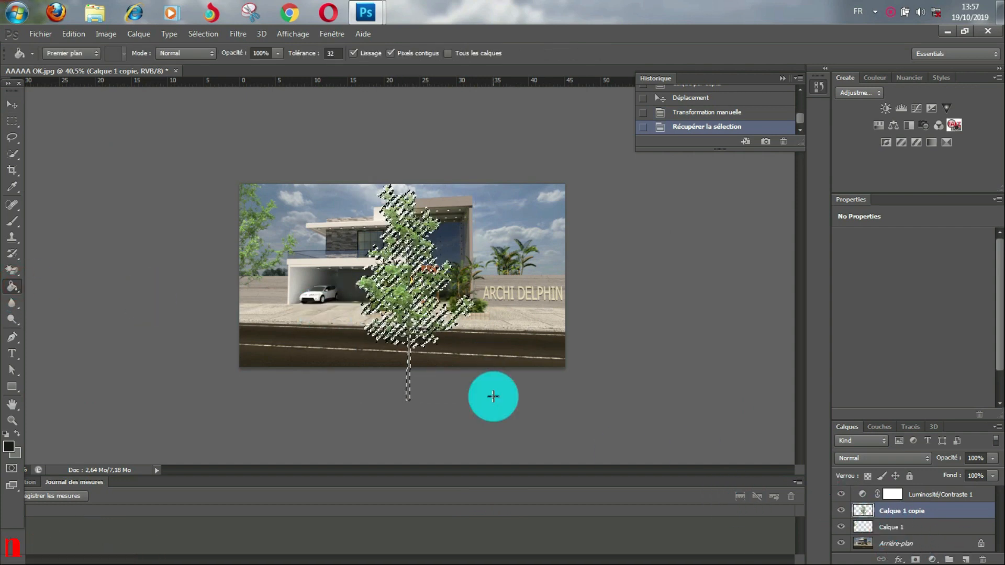
left_click(400, 281)
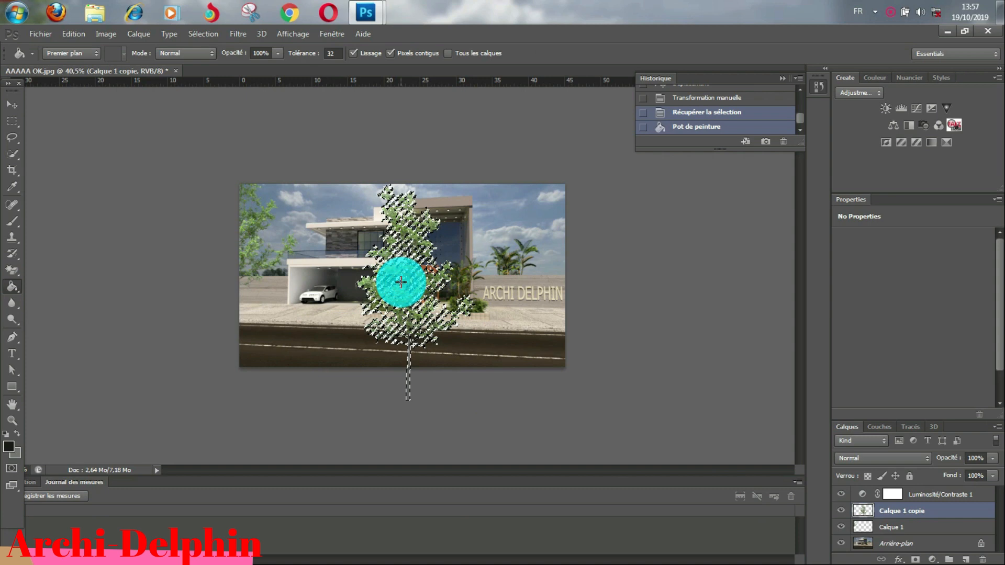
left_click(705, 113)
left_click(966, 559)
left_click(920, 517)
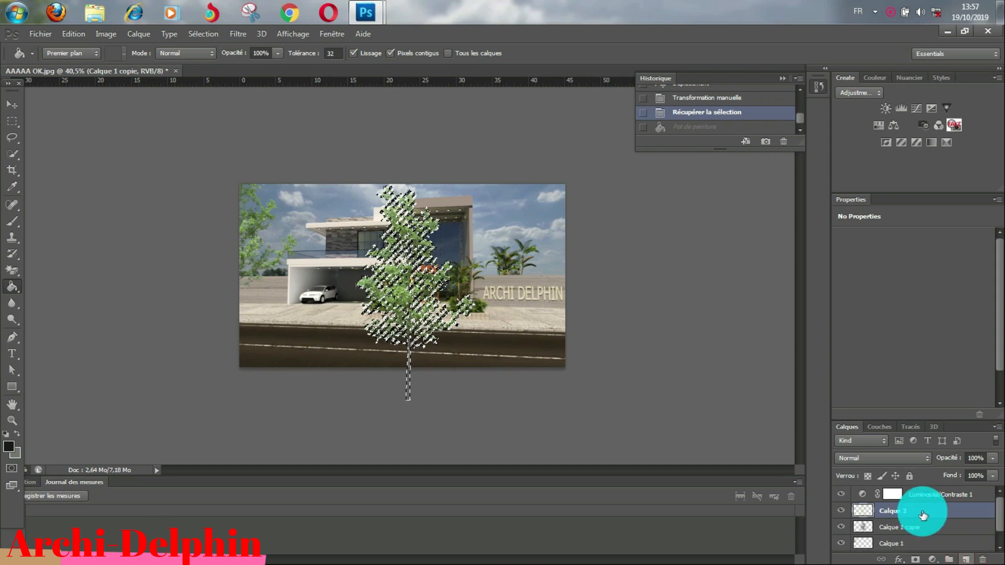
left_click_drag(919, 512, 920, 527)
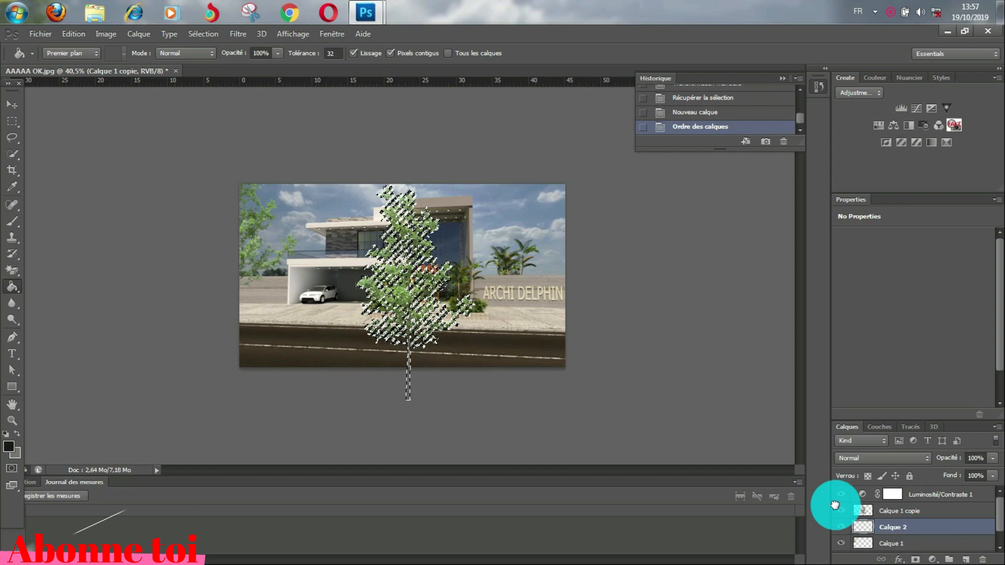
left_click(447, 299)
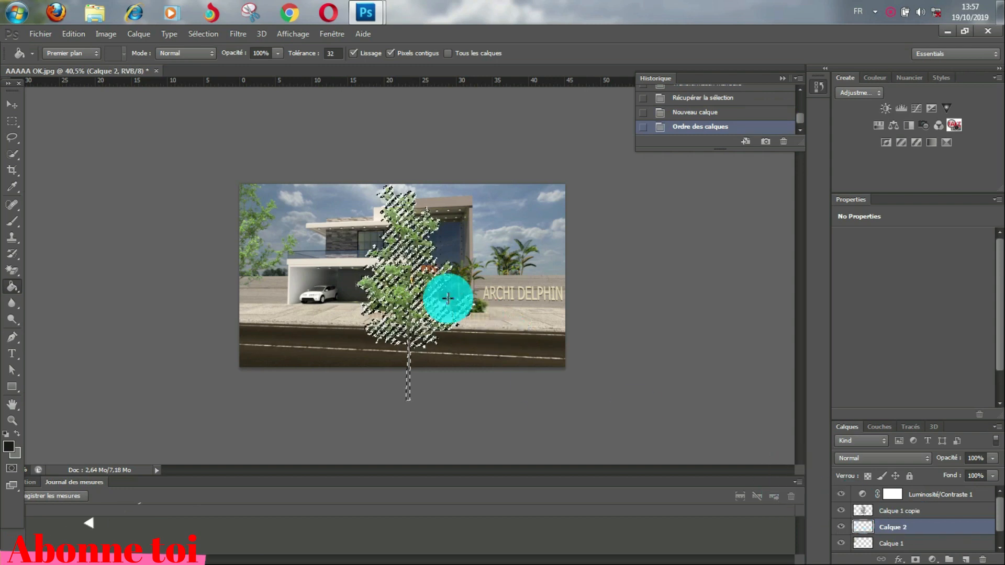
left_click(419, 278)
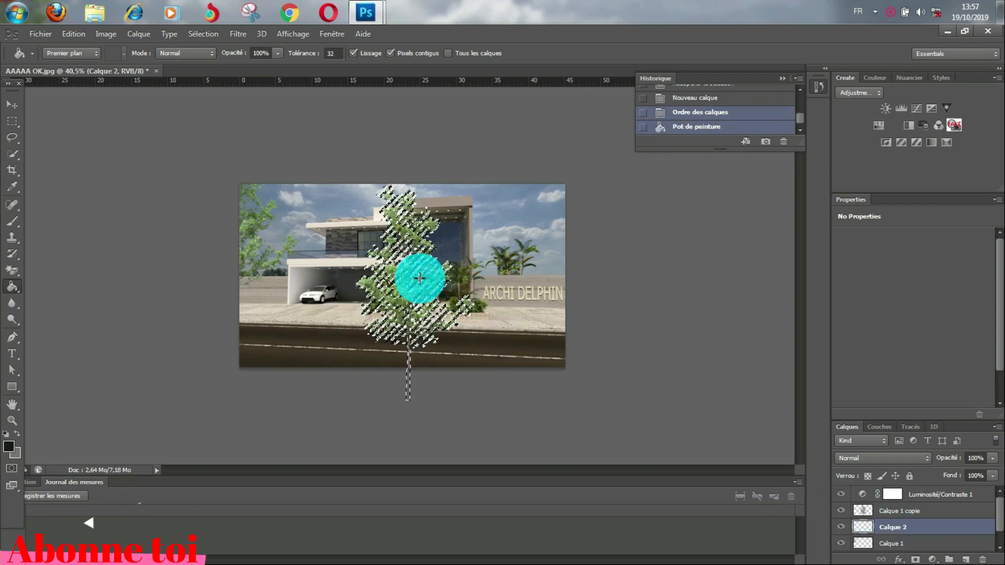
Step: Move the black tree silhouette to the image's left edge, distort it into a flattened shadow across the road, and apply the transformation
left_click(14, 105)
left_click_drag(415, 292, 344, 285)
left_click_drag(407, 272, 237, 278)
left_click_drag(307, 184, 377, 353, "ctrl")
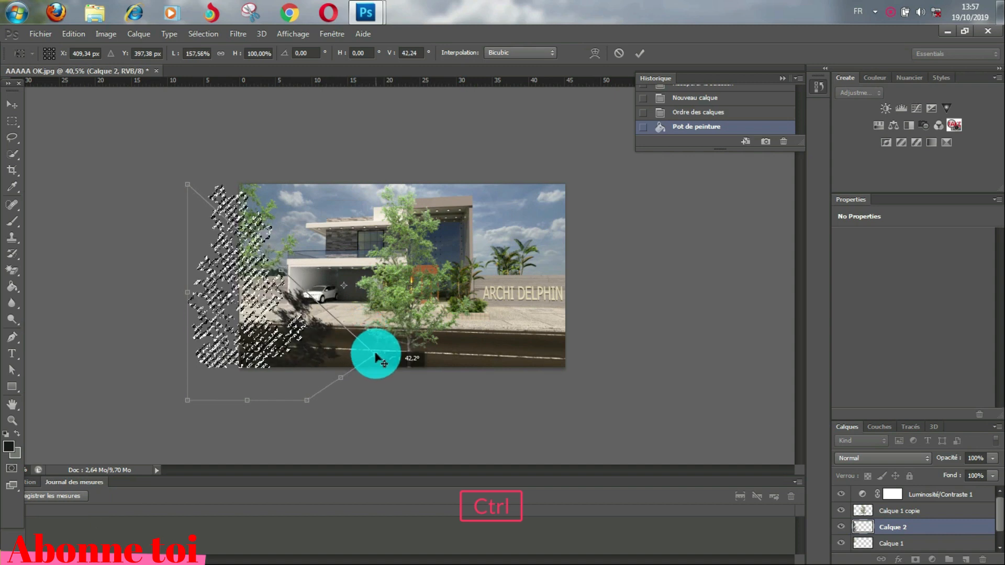
left_click_drag(187, 187, 252, 295, "ctrl")
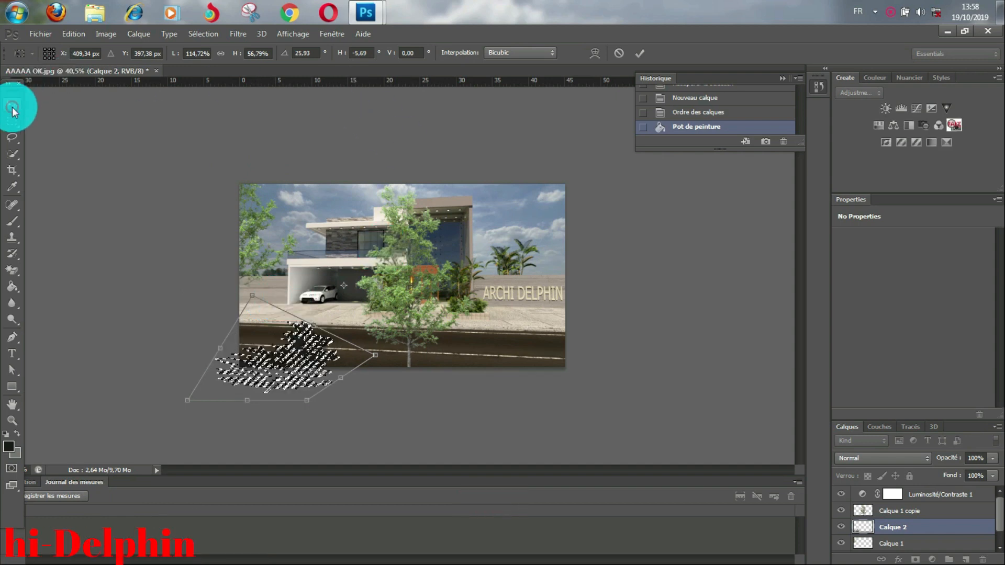
left_click(16, 104)
left_click(440, 237)
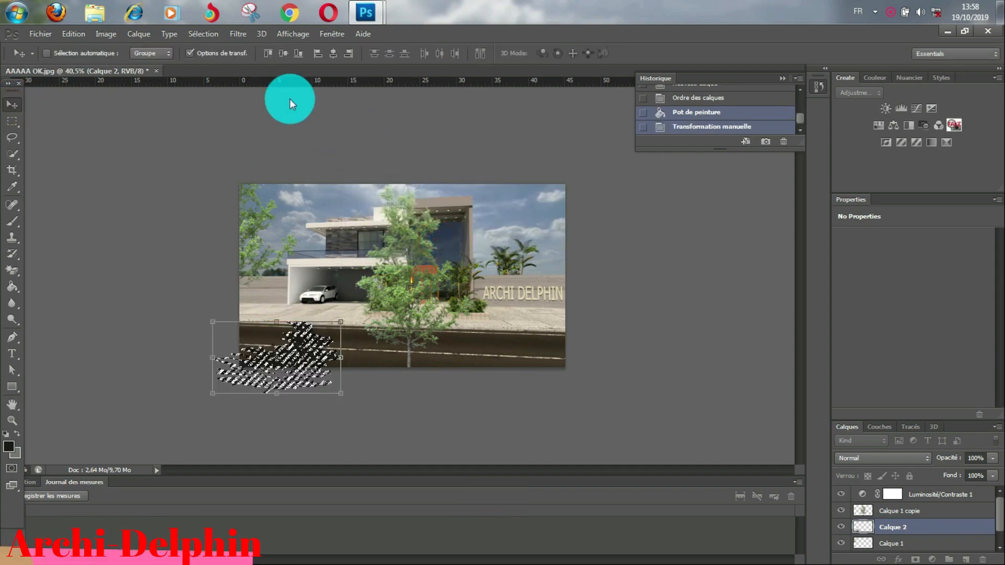
Step: Deselect, shift the tree shadow onto the road at the left edge, stretch it to about 138% width, and set its opacity to 74%
left_click(214, 33)
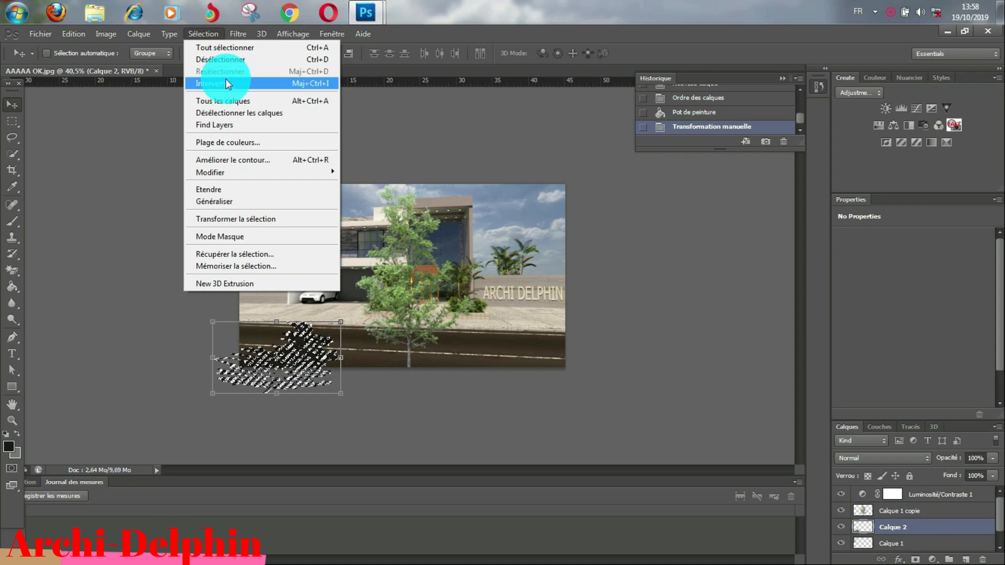
left_click(229, 61)
left_click_drag(307, 345, 261, 352)
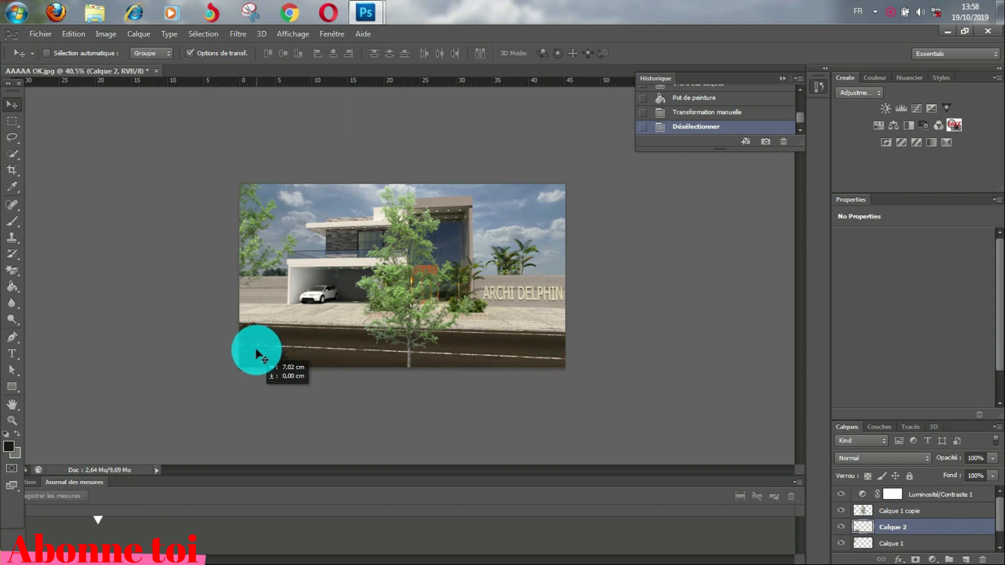
mouse_move(257, 355)
left_mouse_down()
mouse_move(329, 345)
mouse_move(277, 348)
left_mouse_up()
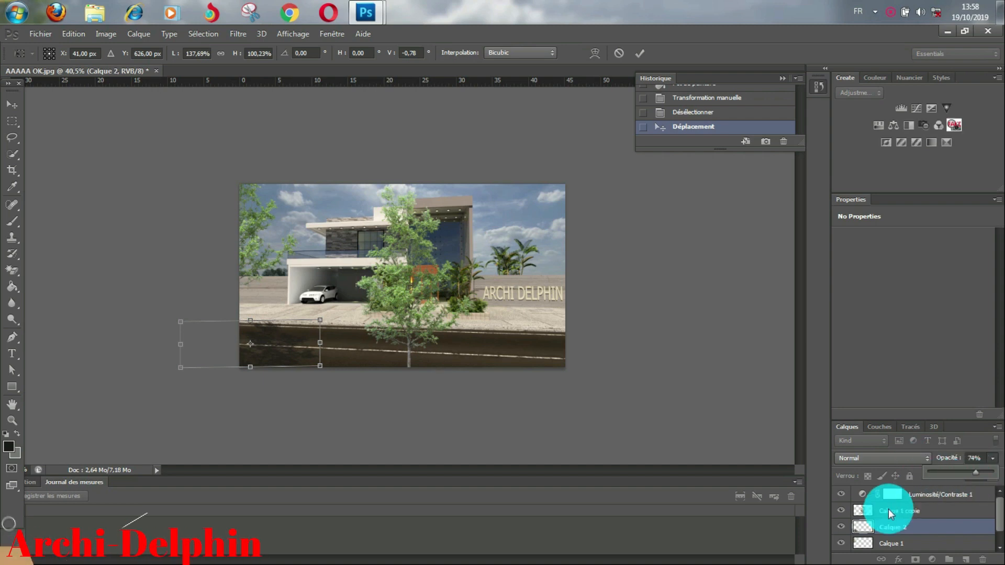
Step: Apply the shadow's transformation and delete the tree copy layer standing in front of the house entrance
left_click(872, 513)
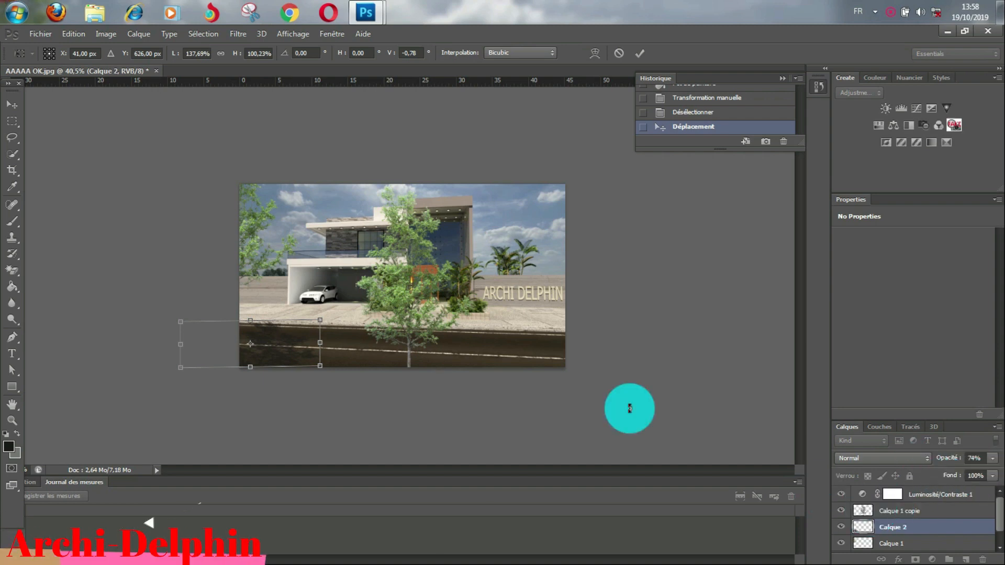
left_click(9, 110)
left_click(392, 235)
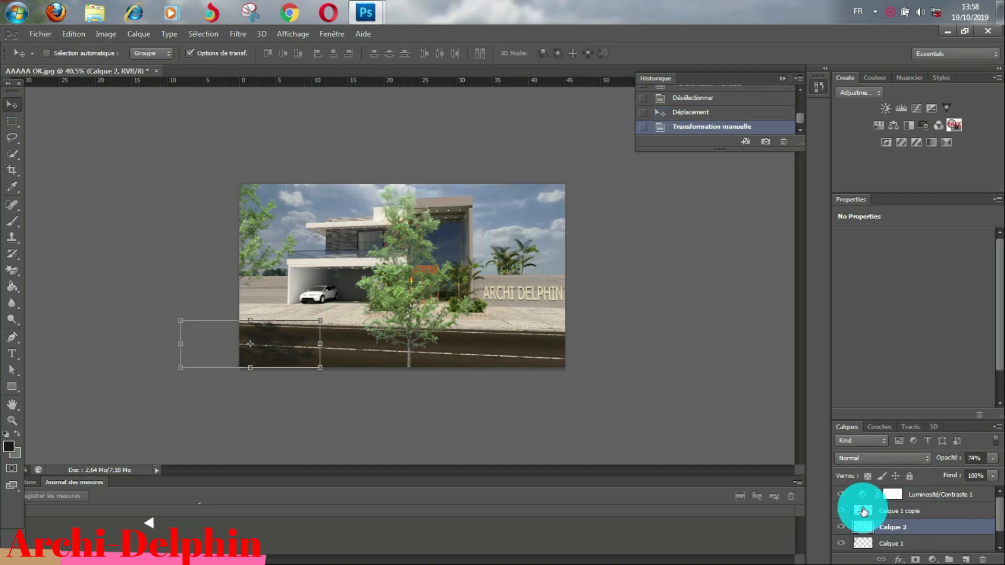
left_click(862, 511)
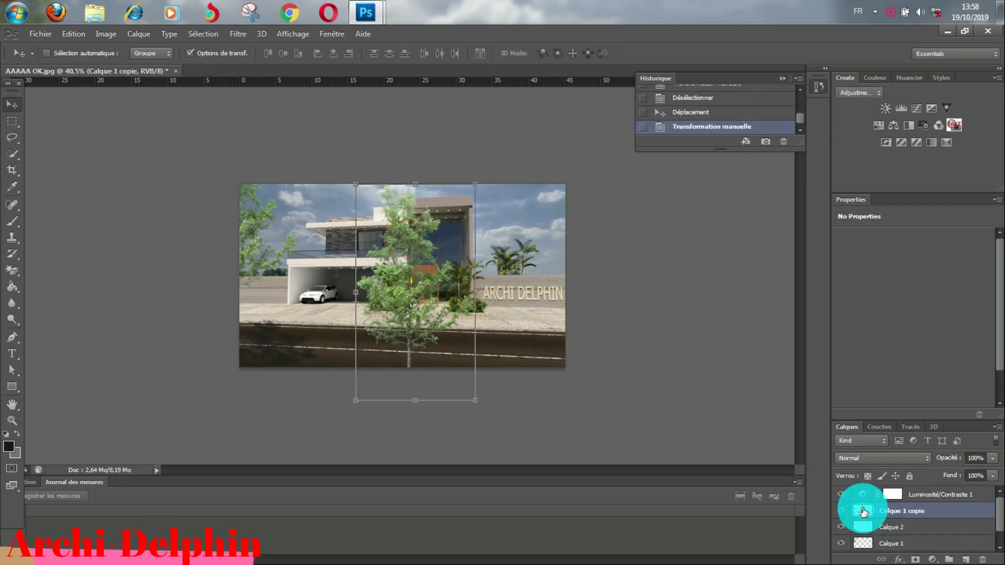
key("Delete")
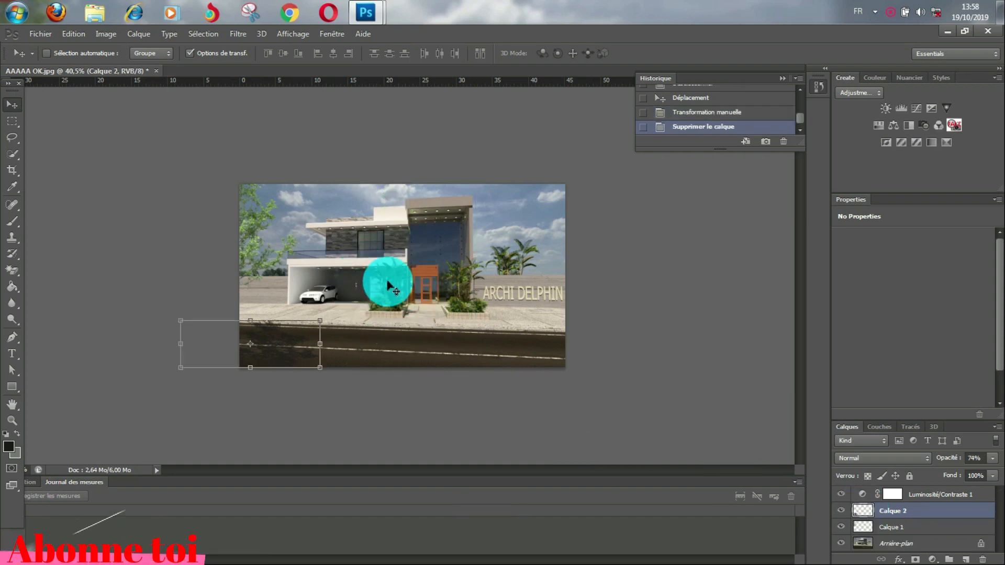
Step: Open 26_ASIA.png, the cut-out of three walking women, from the 2D folder inside PNG > Nouveau dossier of the Photoshop library
left_click(42, 34)
left_click(54, 60)
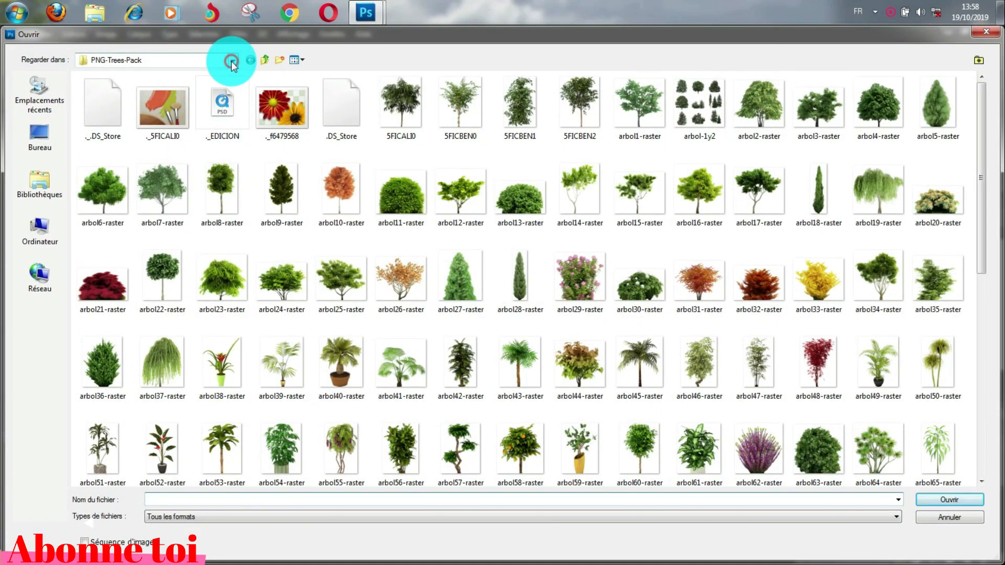
left_click(232, 62)
left_click(152, 175)
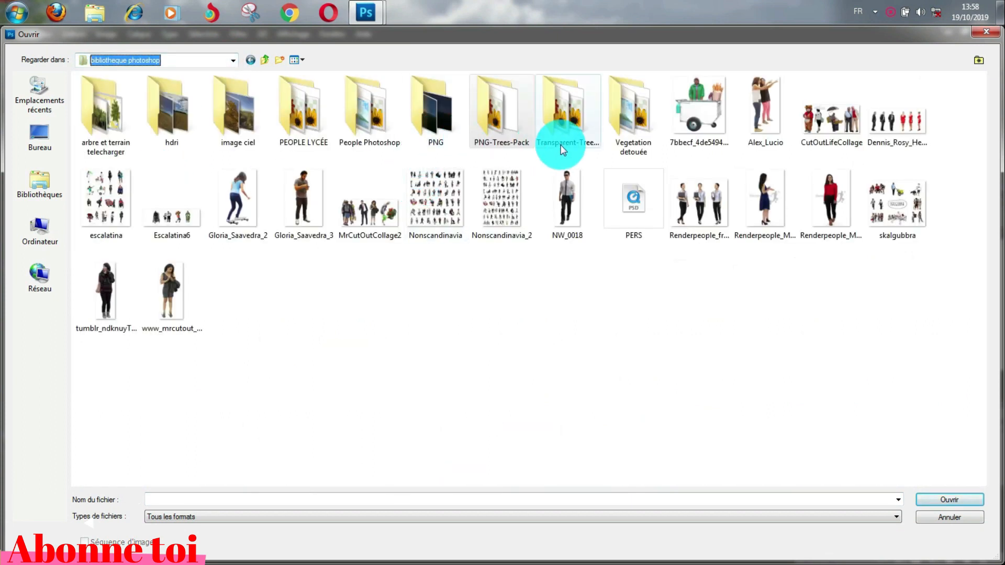
double_click(425, 111)
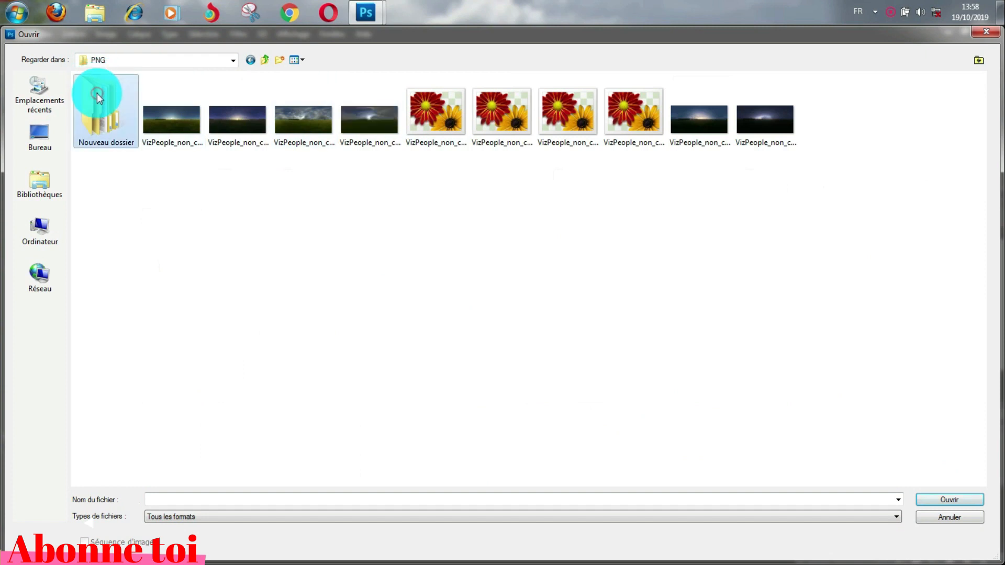
double_click(97, 97)
double_click(124, 125)
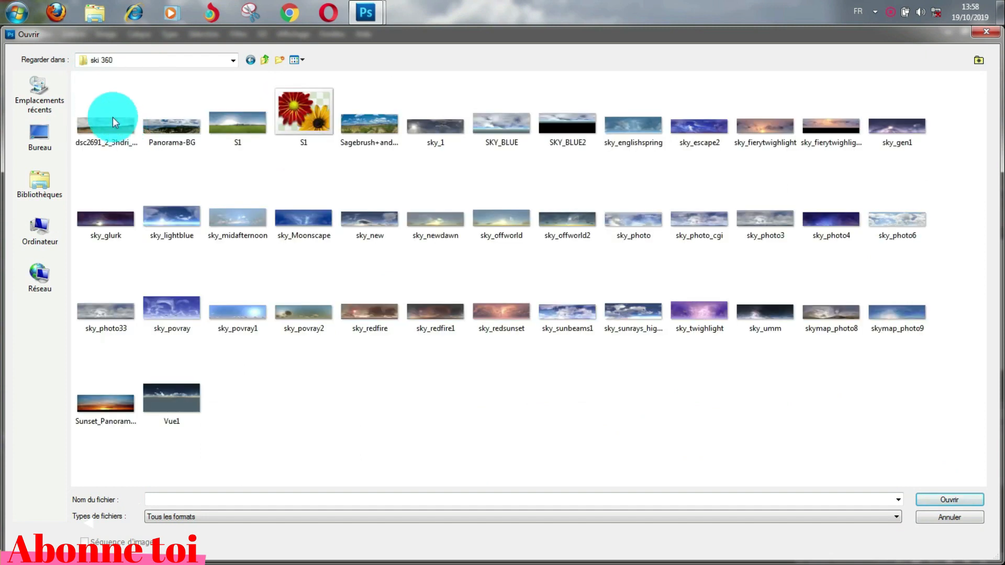
left_click(250, 60)
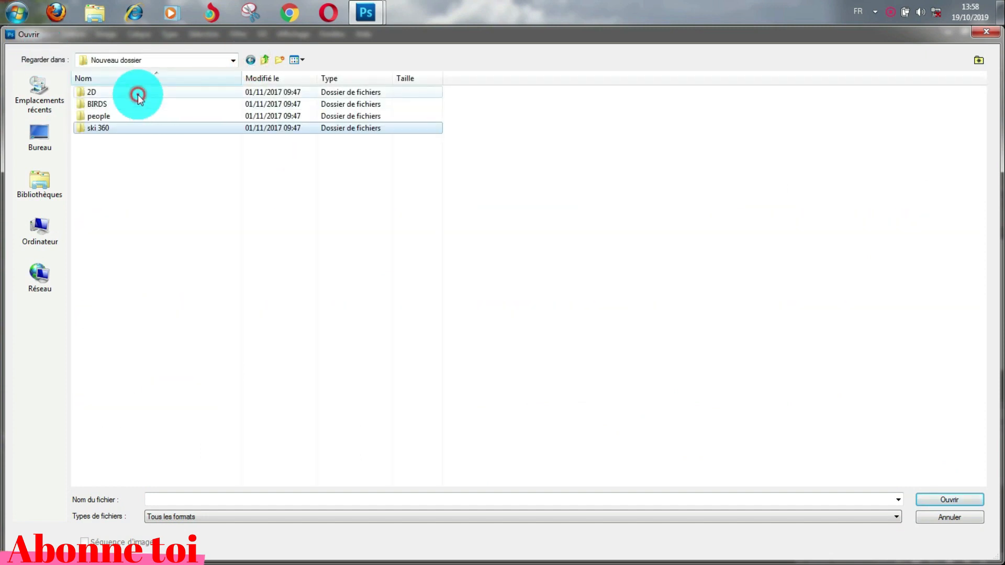
double_click(138, 97)
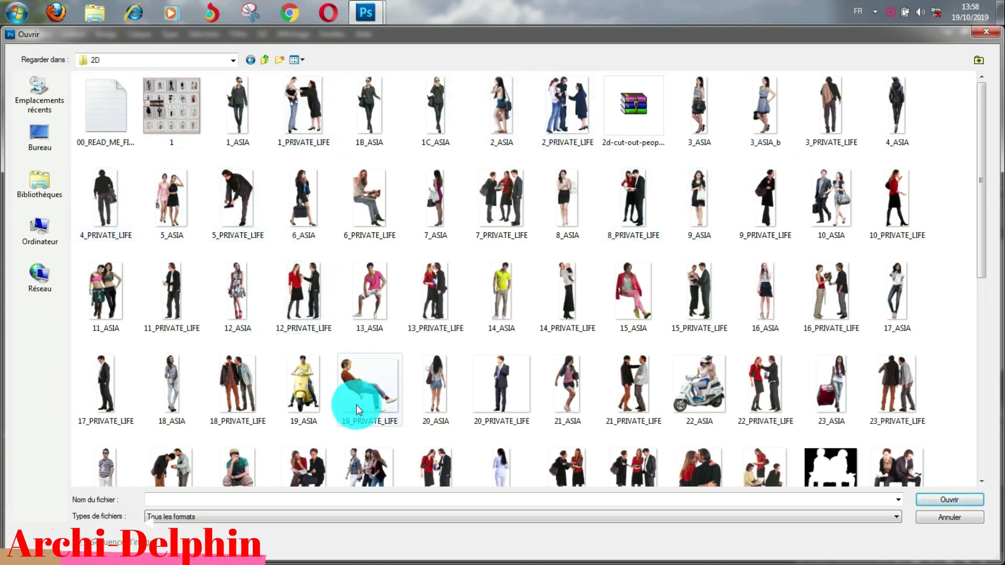
left_click(366, 463)
left_click(937, 500)
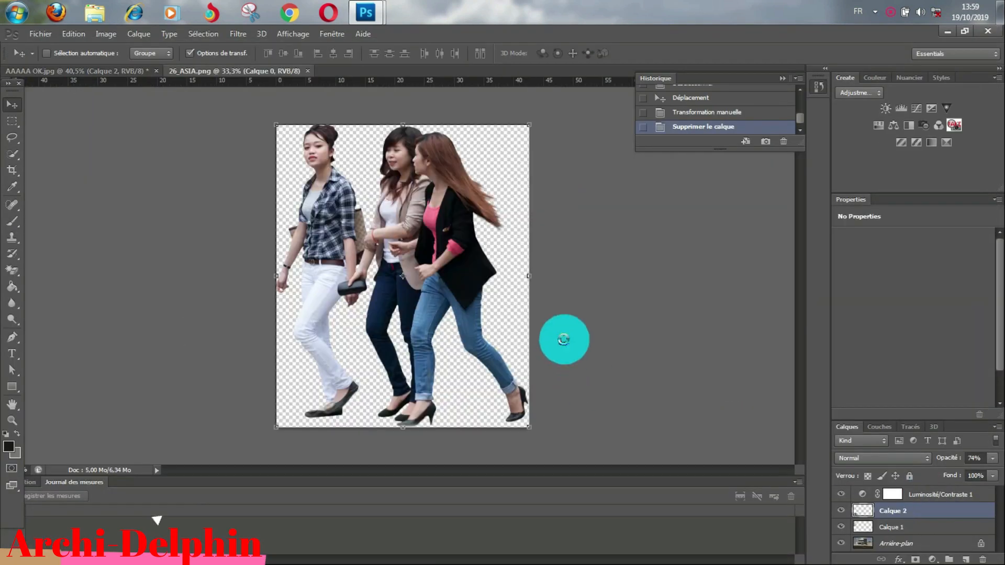
Step: Float the 26_ASIA.png document, copy its three women into AAAAA OK.jpg, and minimise the source document
left_click_drag(235, 72, 354, 225)
left_click_drag(408, 339, 331, 199)
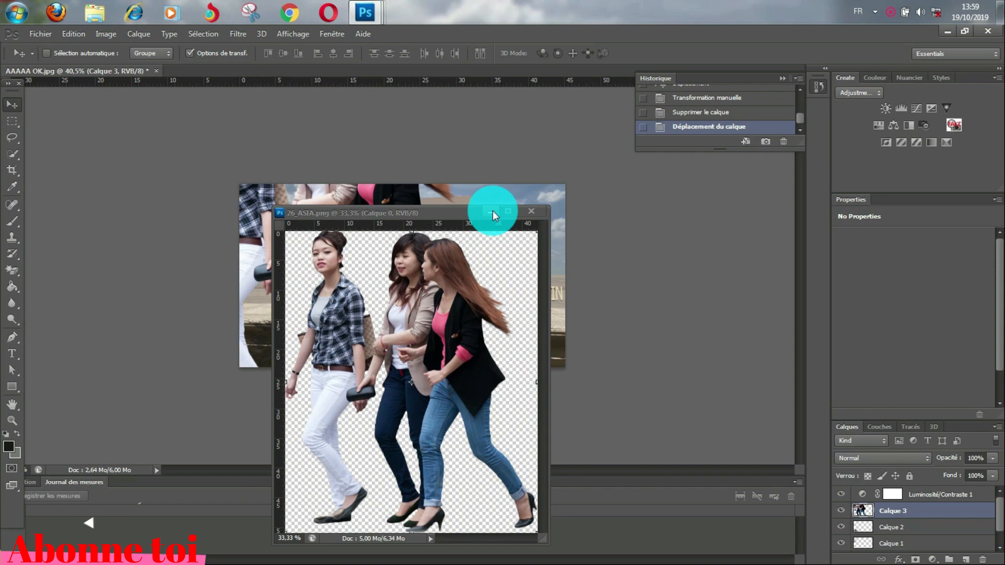
left_click(492, 211)
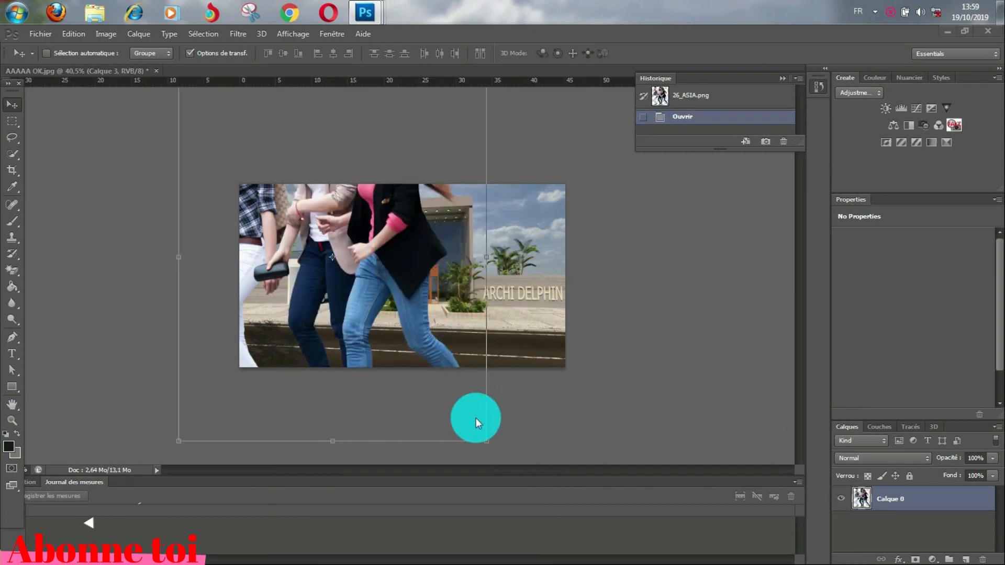
Step: Scale the women to about 10% width and 12% height, place them on the pavement at the left edge, and apply
left_click_drag(486, 441, 277, 301)
left_click_drag(288, 266, 280, 275)
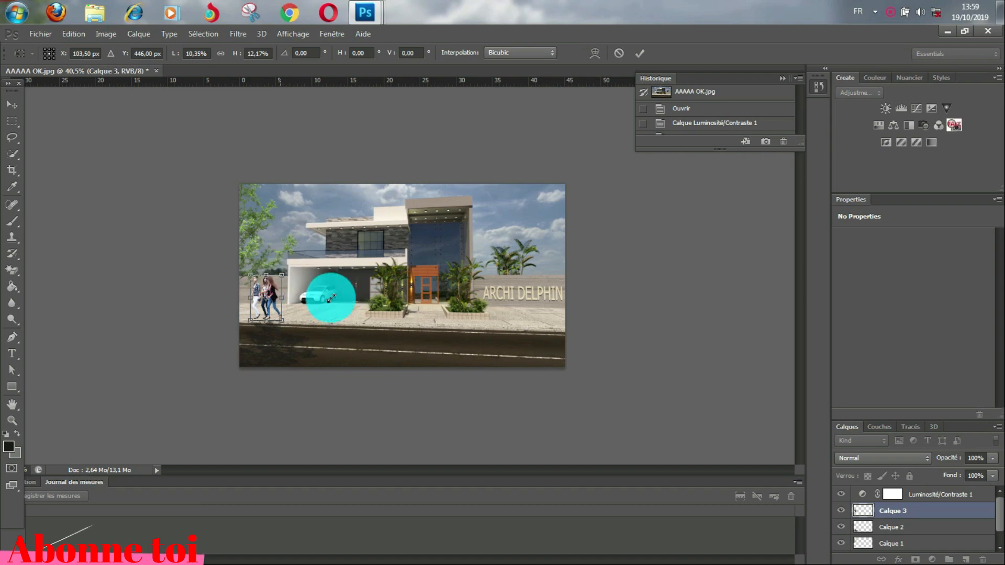
left_click(11, 104)
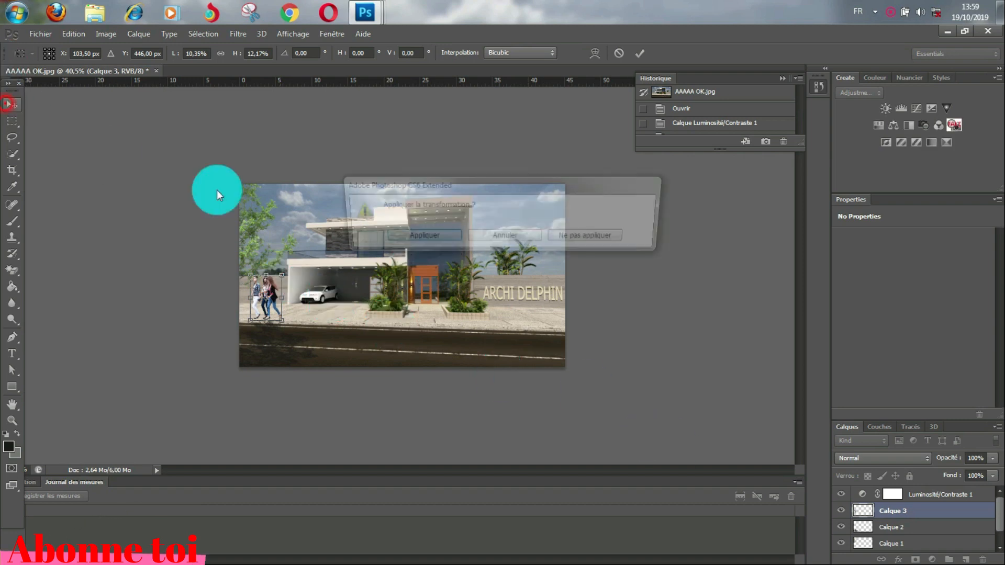
left_click(410, 238)
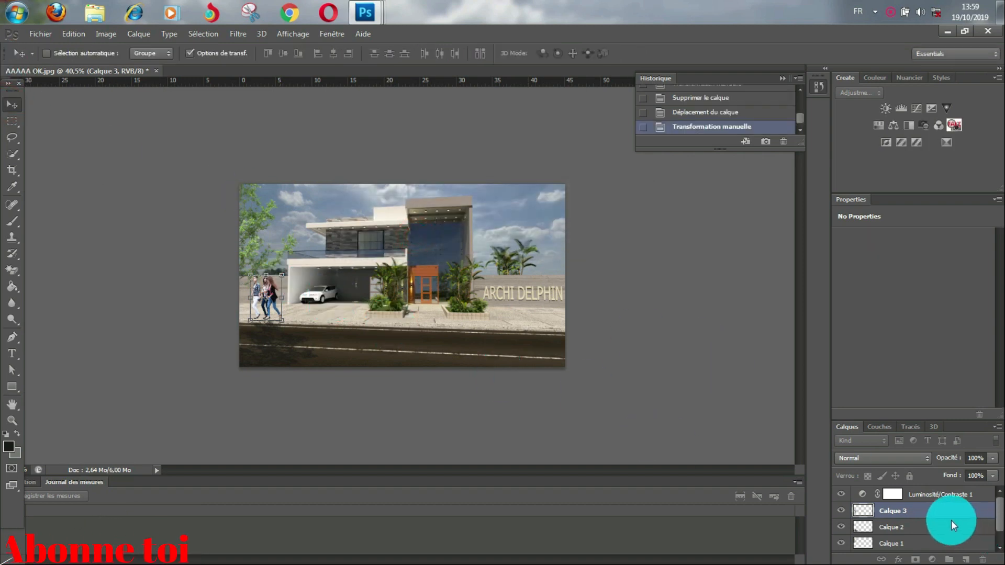
Step: Move the women's layer below the tree layer, directly above the background, and load its outline as a selection
left_click_drag(948, 512, 939, 546)
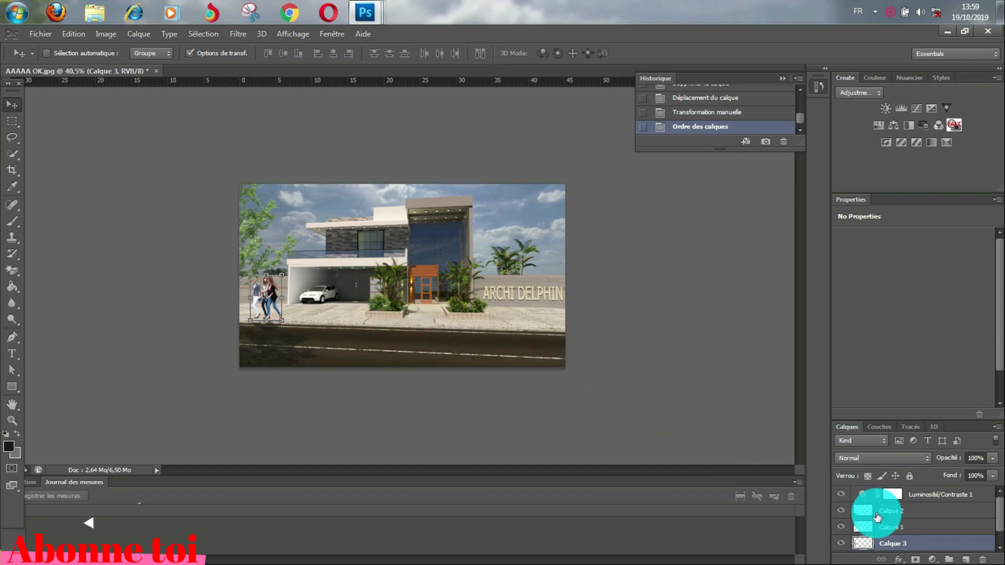
left_click(867, 544, "ctrl")
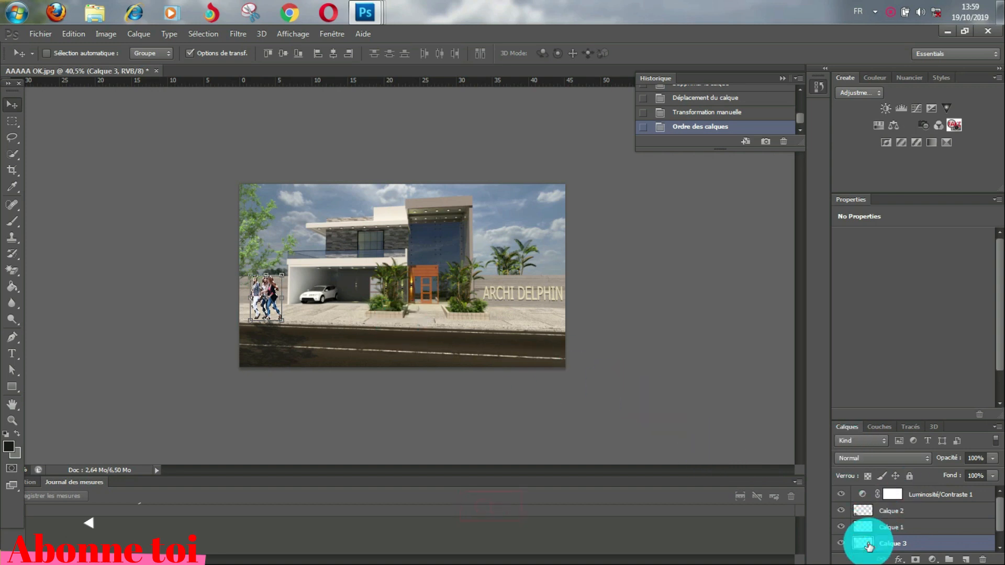
scroll(867, 545, "down", 1)
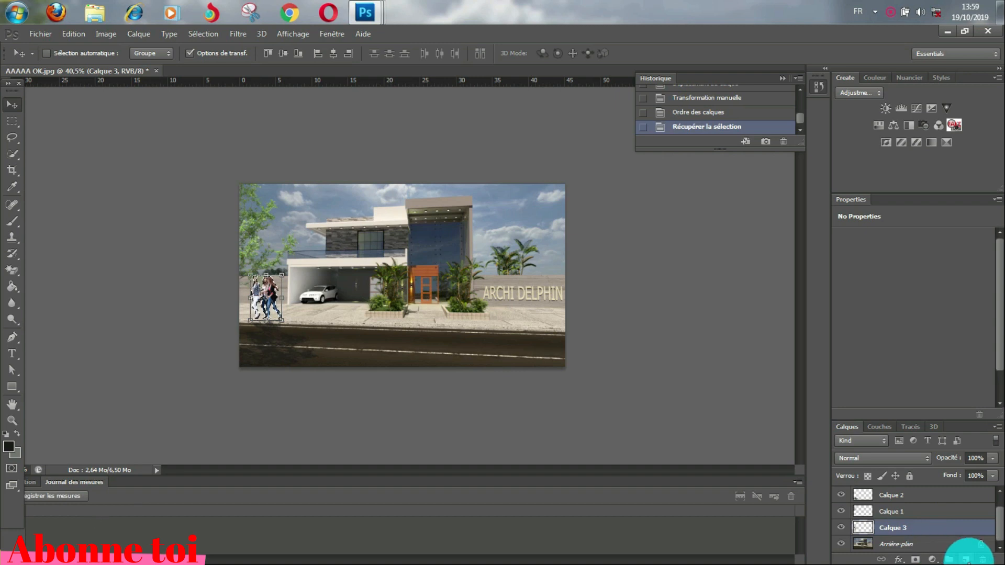
Step: Place the new empty layer directly beneath the women's layer and fill the women's outline on it with black
left_click_drag(917, 529, 916, 542)
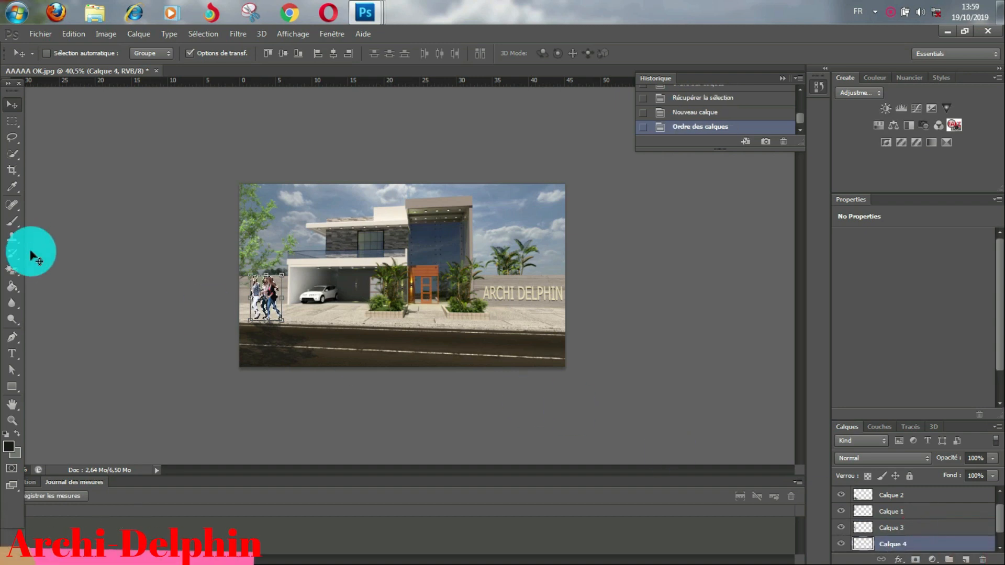
left_click(12, 287)
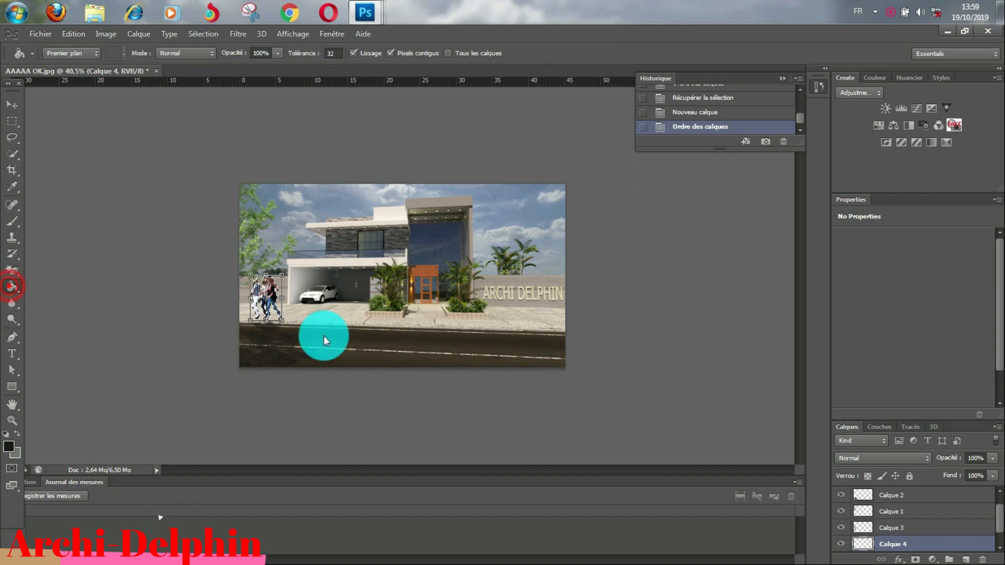
left_click(273, 292)
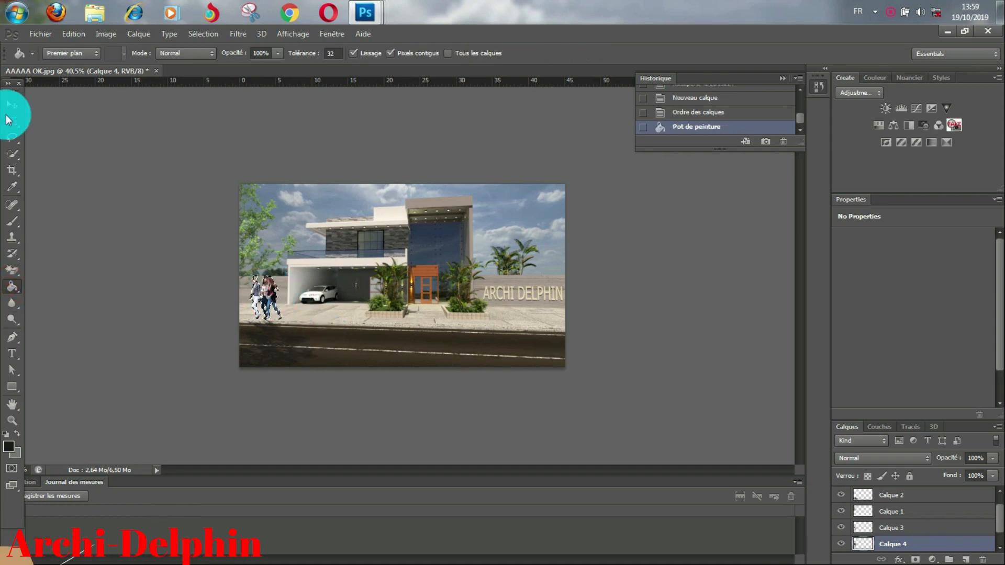
Step: Distort the black silhouette into a shadow lying on the pavement beside the women, set its layer opacity to 58%, and apply the transformation
left_click(11, 108)
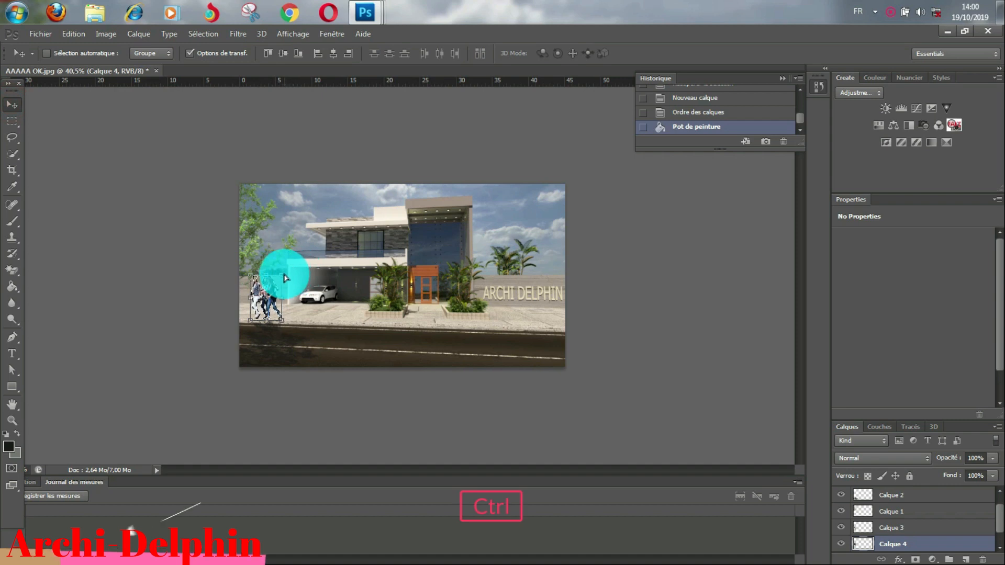
left_click_drag(284, 277, 273, 302, "ctrl")
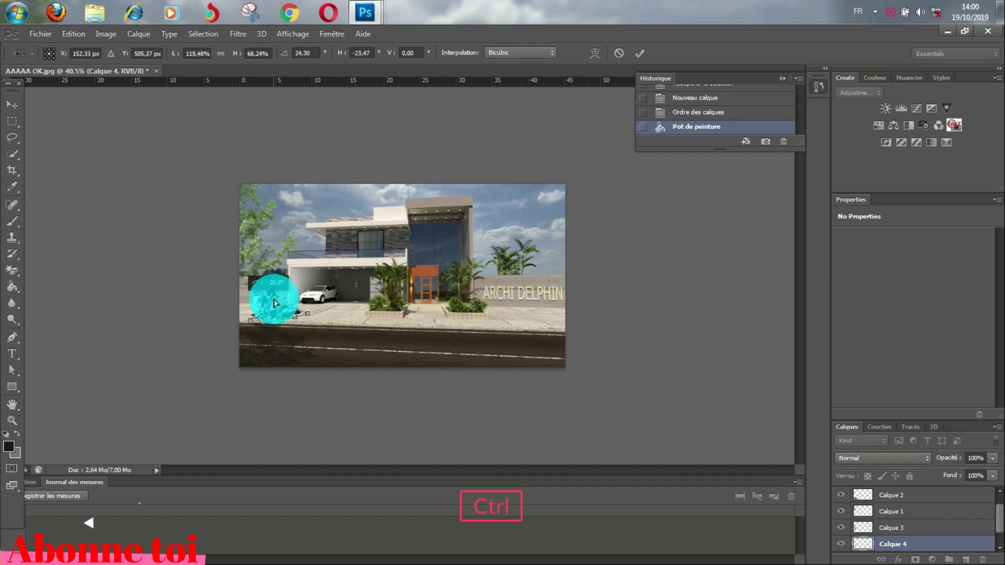
left_click(995, 465)
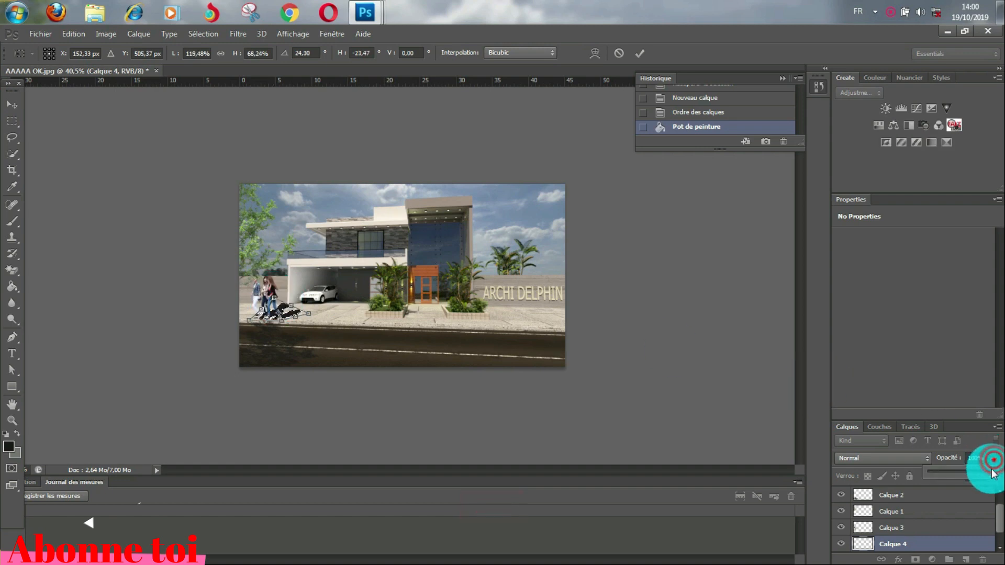
left_click_drag(987, 476, 974, 478)
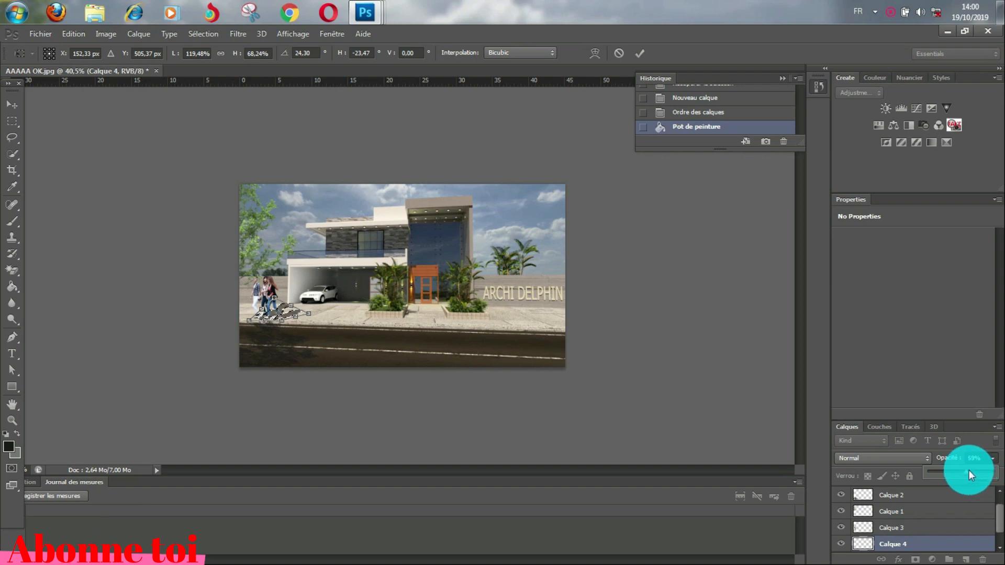
left_click_drag(968, 471, 968, 471)
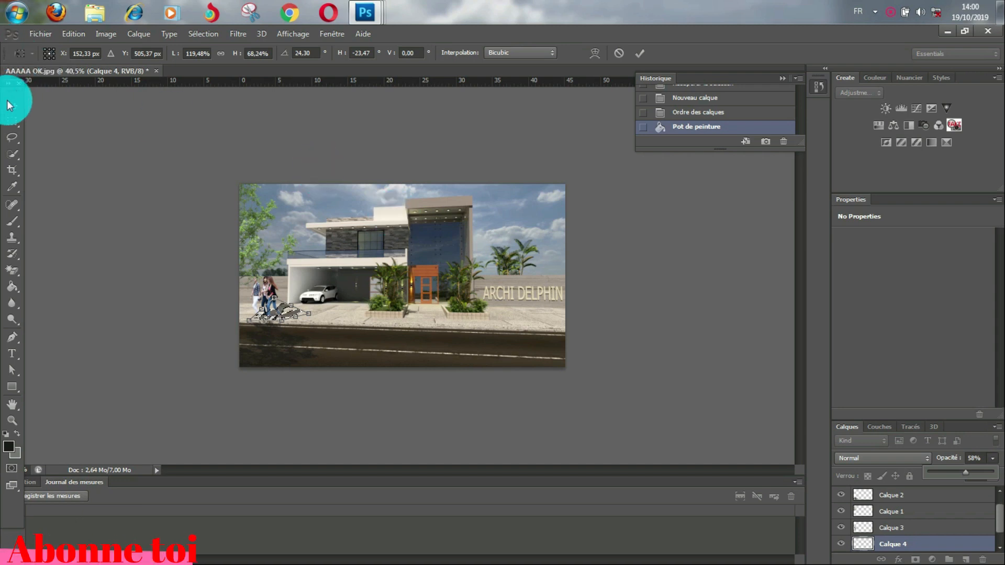
left_click(9, 106)
left_click(384, 238)
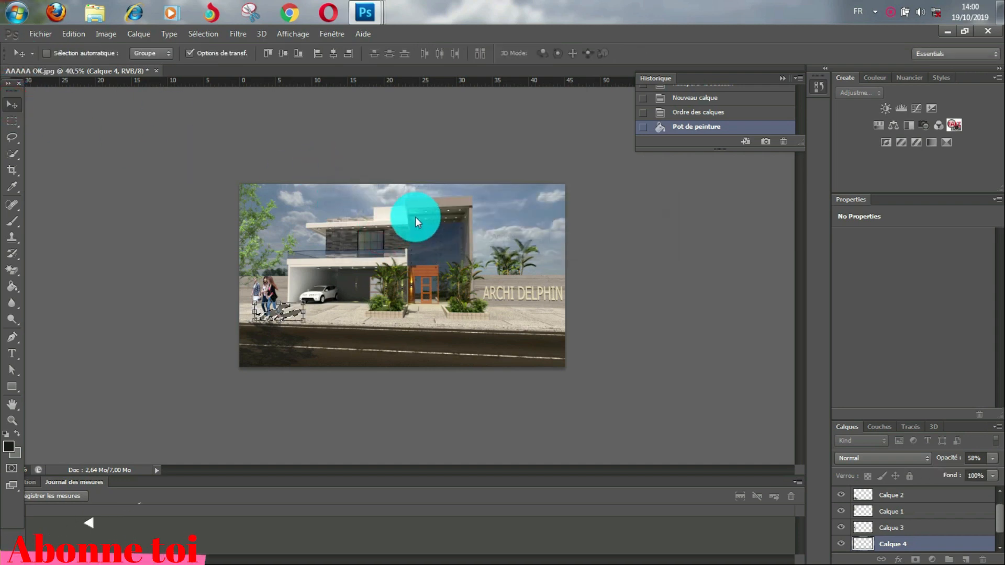
Step: Deselect the outline of the women's shadow
left_click(201, 33)
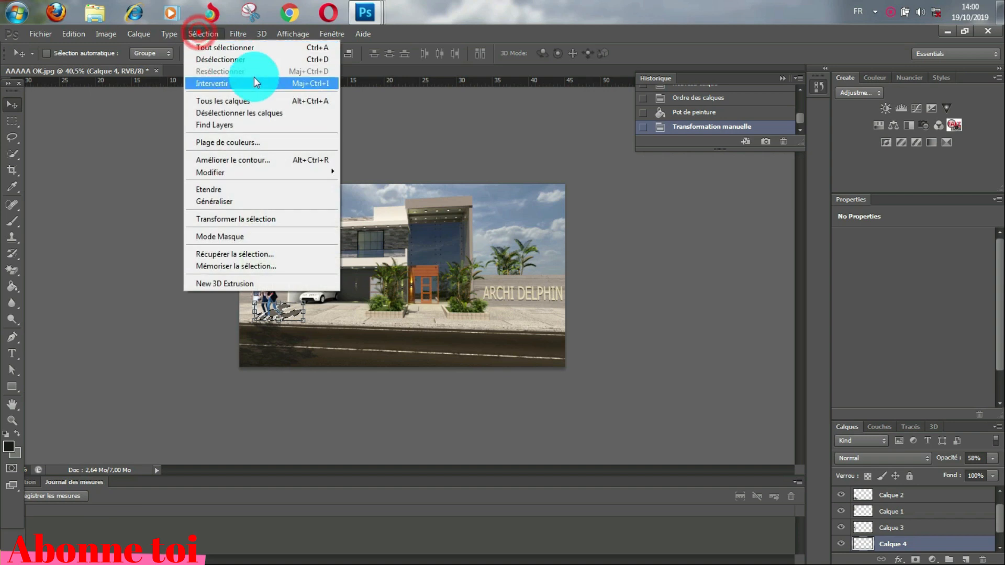
left_click(236, 60)
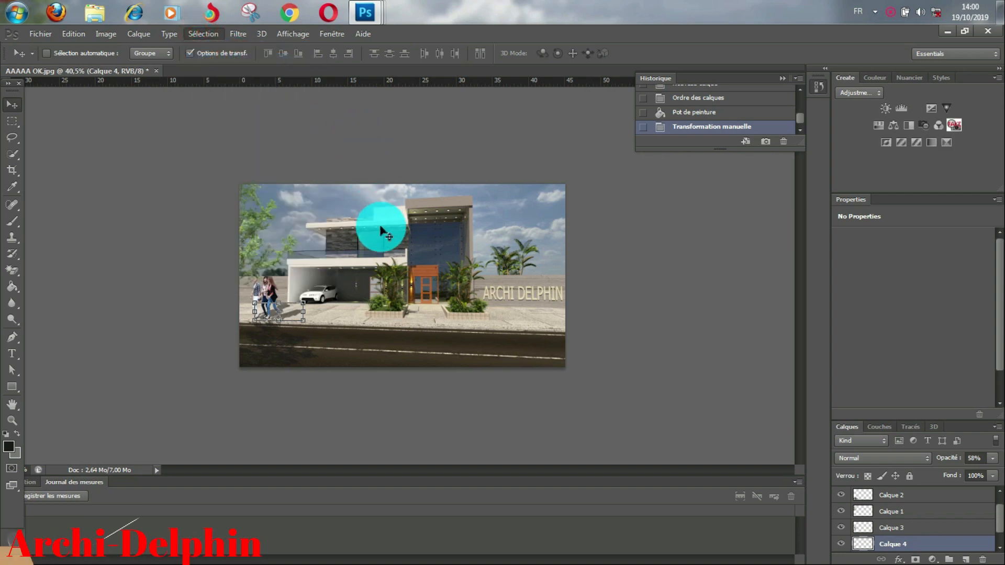
key("z")
left_click_drag(384, 240, 402, 221)
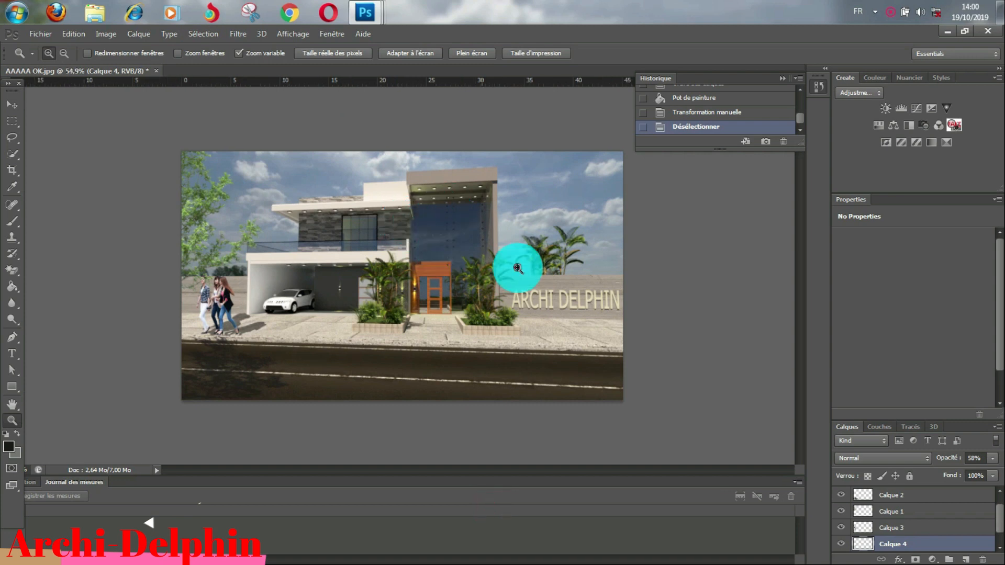
Step: Select the Luminosité/Contraste 1 adjustment layer and set its contrast to 16
scroll(936, 527, "up", 1)
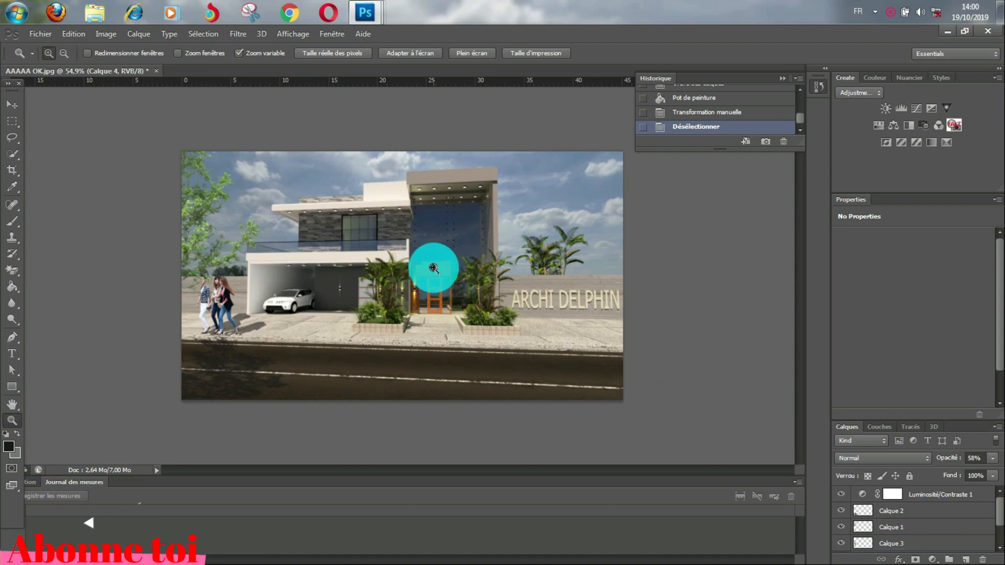
left_click(932, 498)
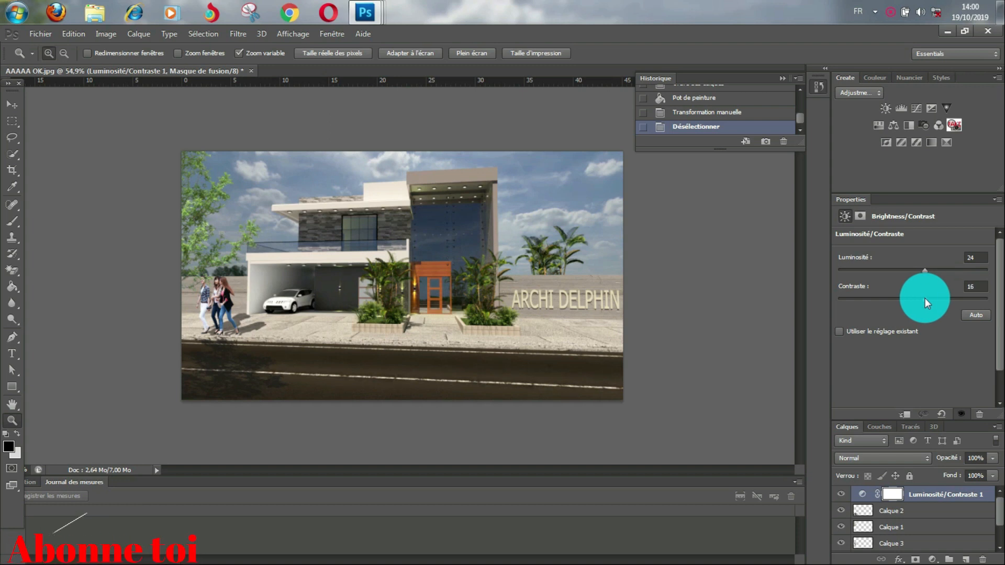
left_click(925, 297)
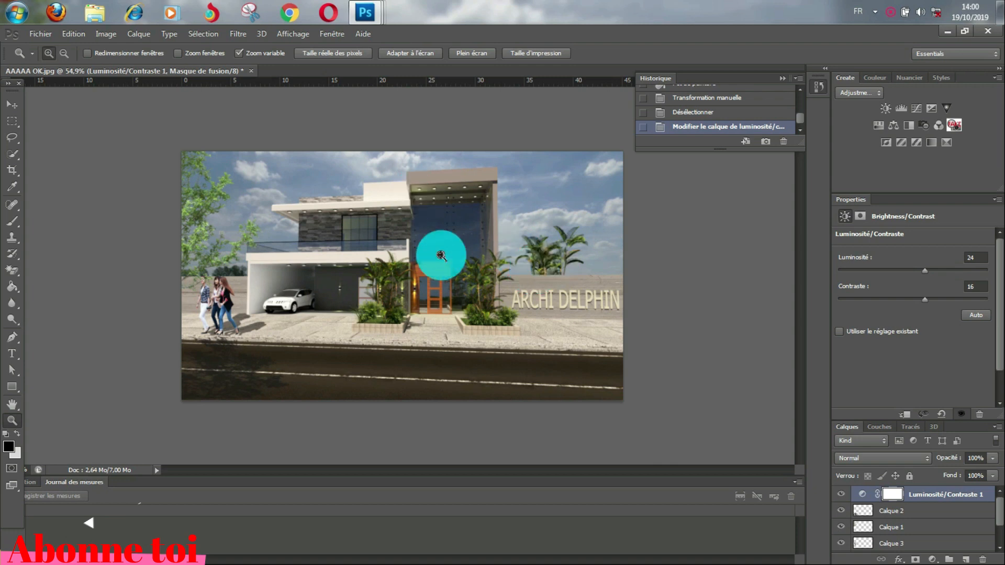
Step: Bring up the file commands for the retouched house image
left_click(40, 34)
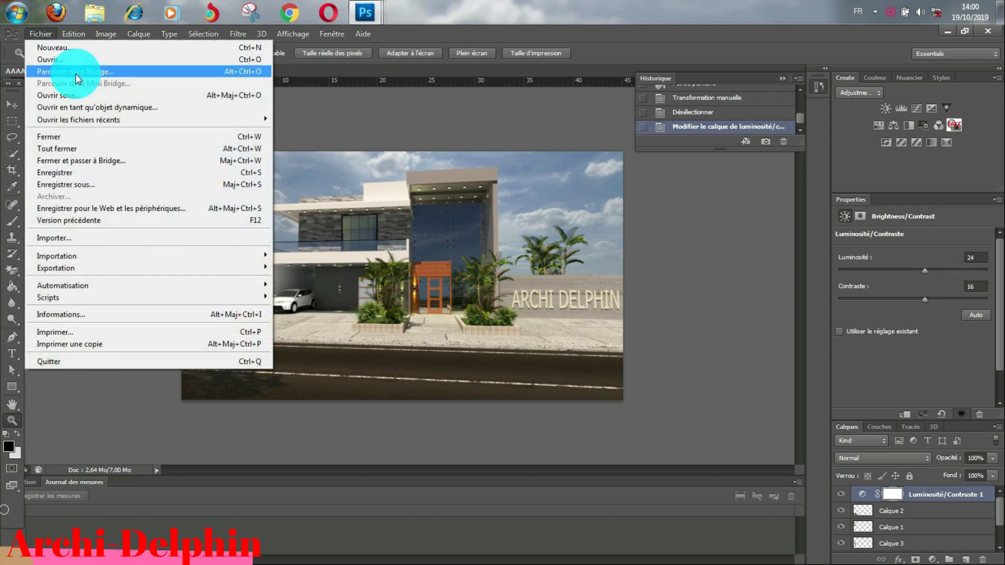